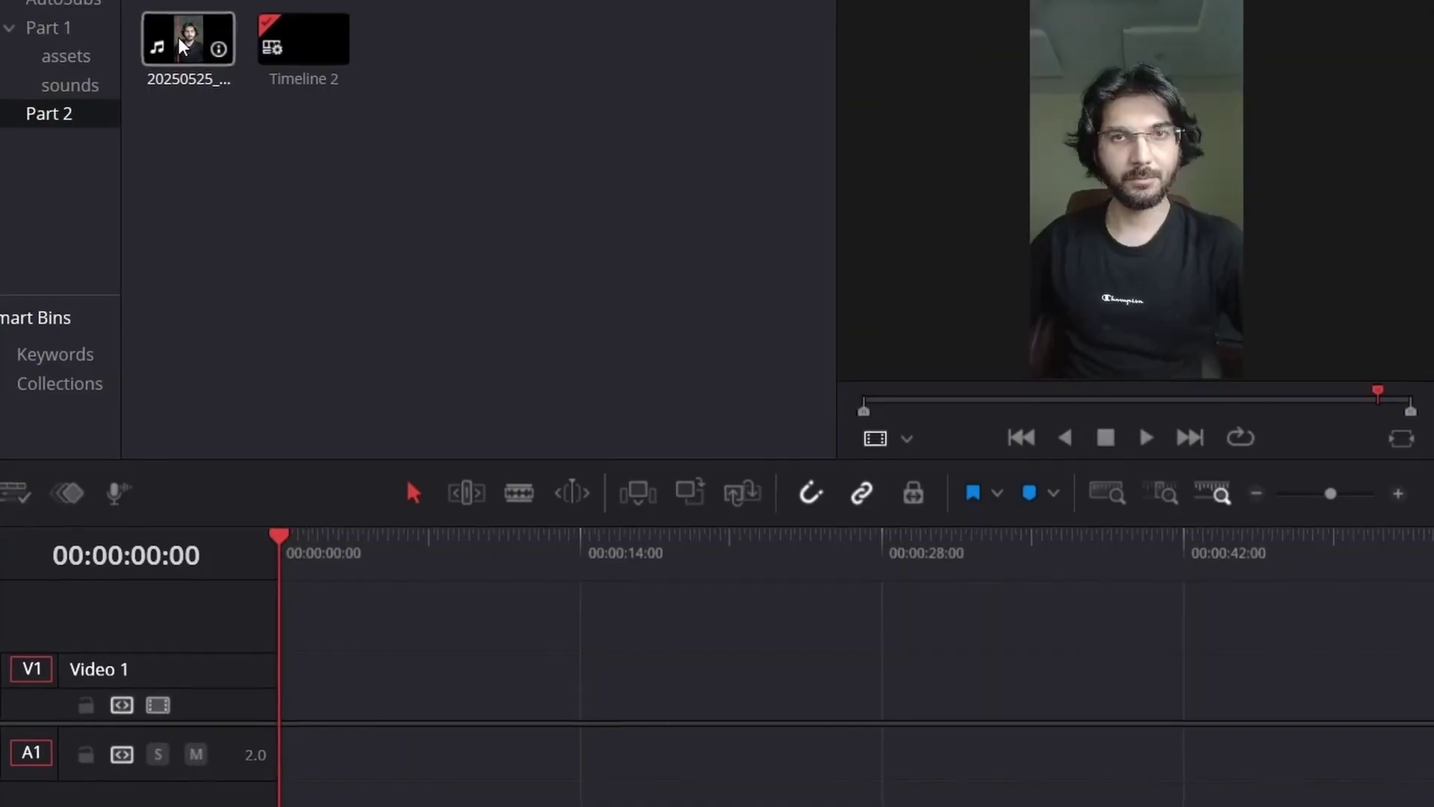
Step: Place the video clip from the Part 2 bin at the start of the empty timeline's Video 1 track
{"action": "left_click_drag", "start_coordinate": [182, 38], "coordinate": [359, 715]}
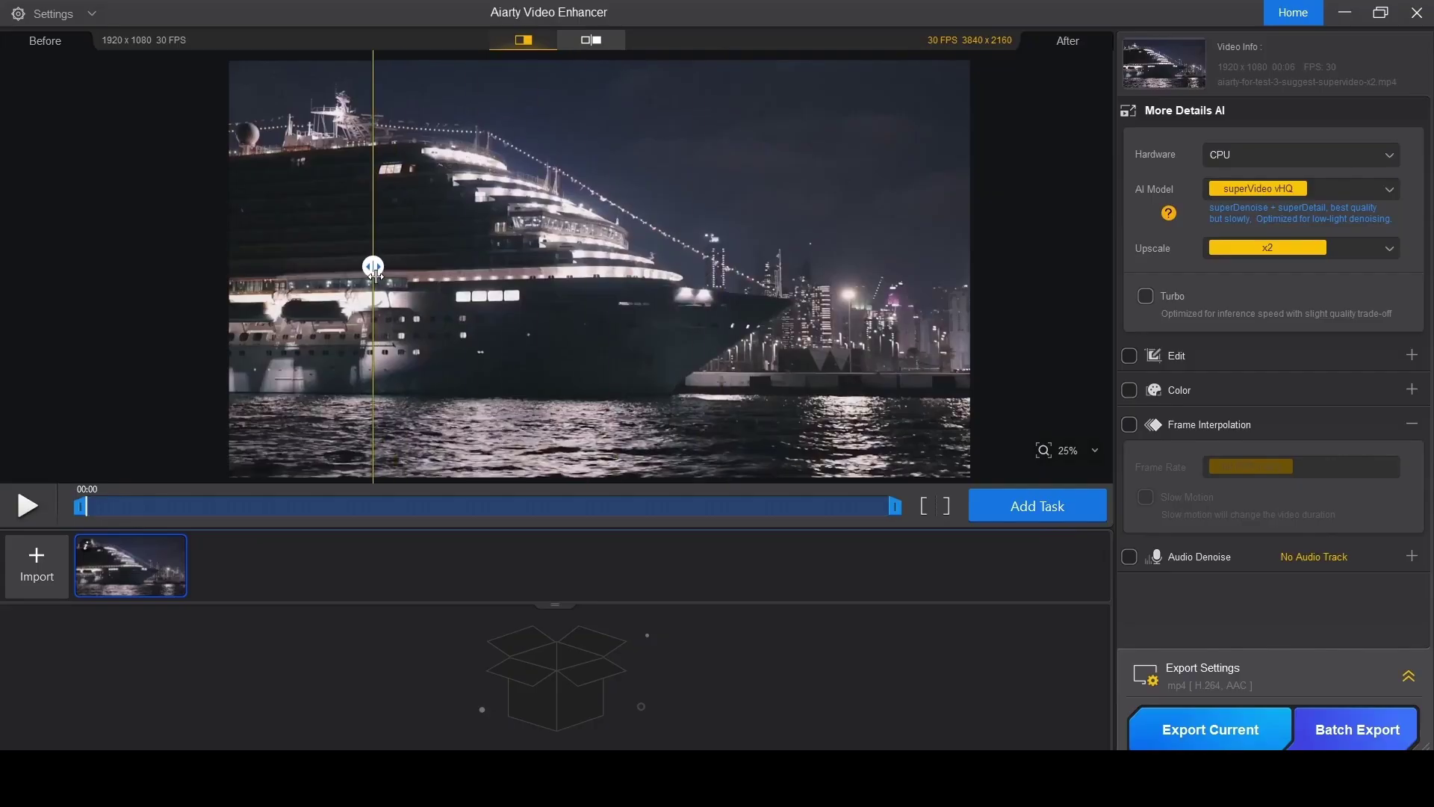
Step: Switch to Aiarty Video Enhancer and compare the before and after previews of the night cruise ship and twin-tower footage
{"action": "left_click_drag", "start_coordinate": [375, 276], "coordinate": [641, 291]}
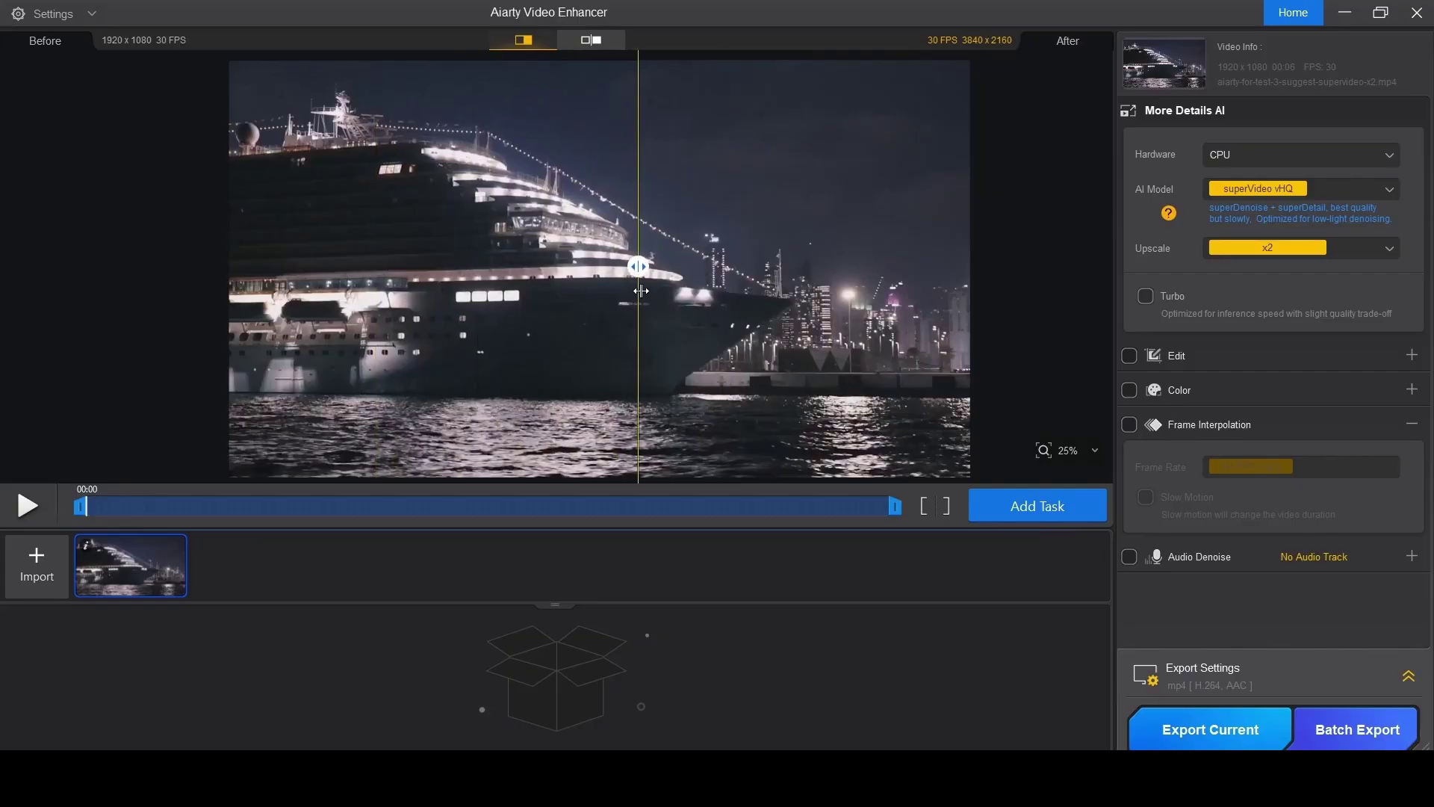
{"action": "scroll", "coordinate": [645, 239], "scroll_direction": "up", "scroll_amount": 6}
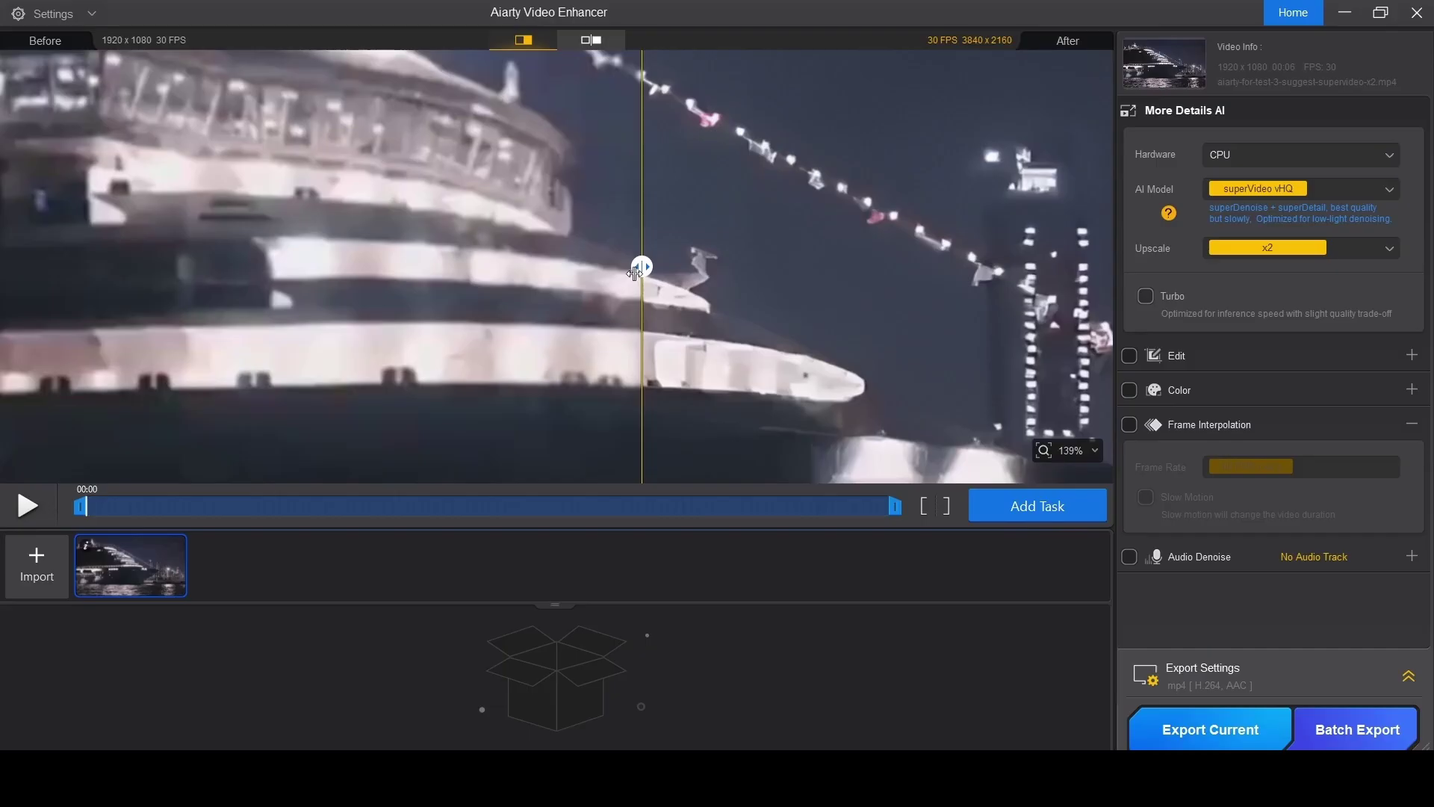
{"action": "left_click_drag", "start_coordinate": [670, 269], "coordinate": [370, 299]}
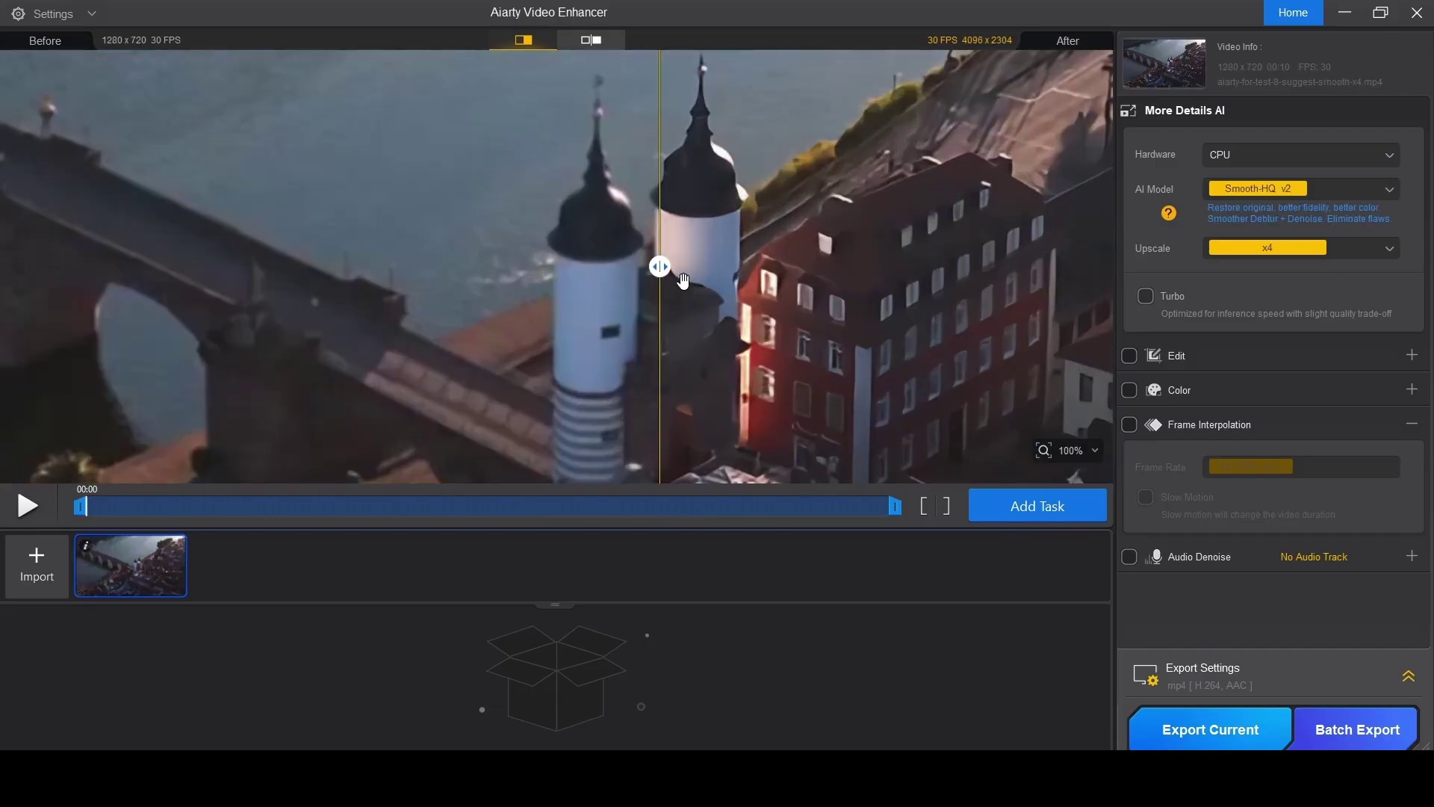
{"action": "mouse_move", "coordinate": [662, 271]}
{"action": "left_mouse_down"}
{"action": "mouse_move", "coordinate": [999, 267]}
{"action": "mouse_move", "coordinate": [316, 284]}
{"action": "mouse_move", "coordinate": [684, 289]}
{"action": "mouse_move", "coordinate": [650, 291]}
{"action": "left_mouse_up"}
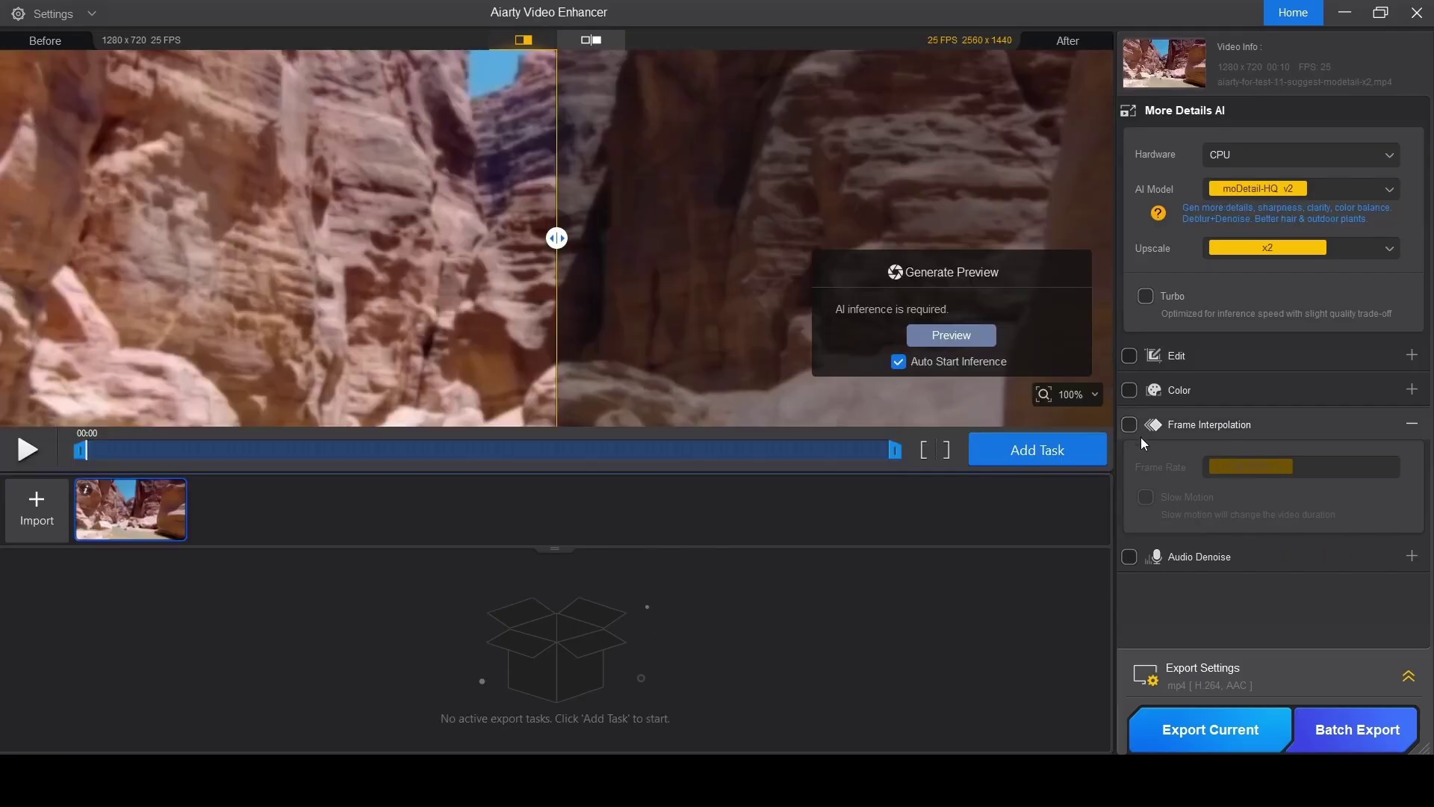
Step: Try Frame Interpolation on the canyon clip with a 120 FPS frame rate and Slow Motion, and turn it off again
{"action": "left_click", "coordinate": [1130, 424]}
{"action": "left_click", "coordinate": [1258, 465]}
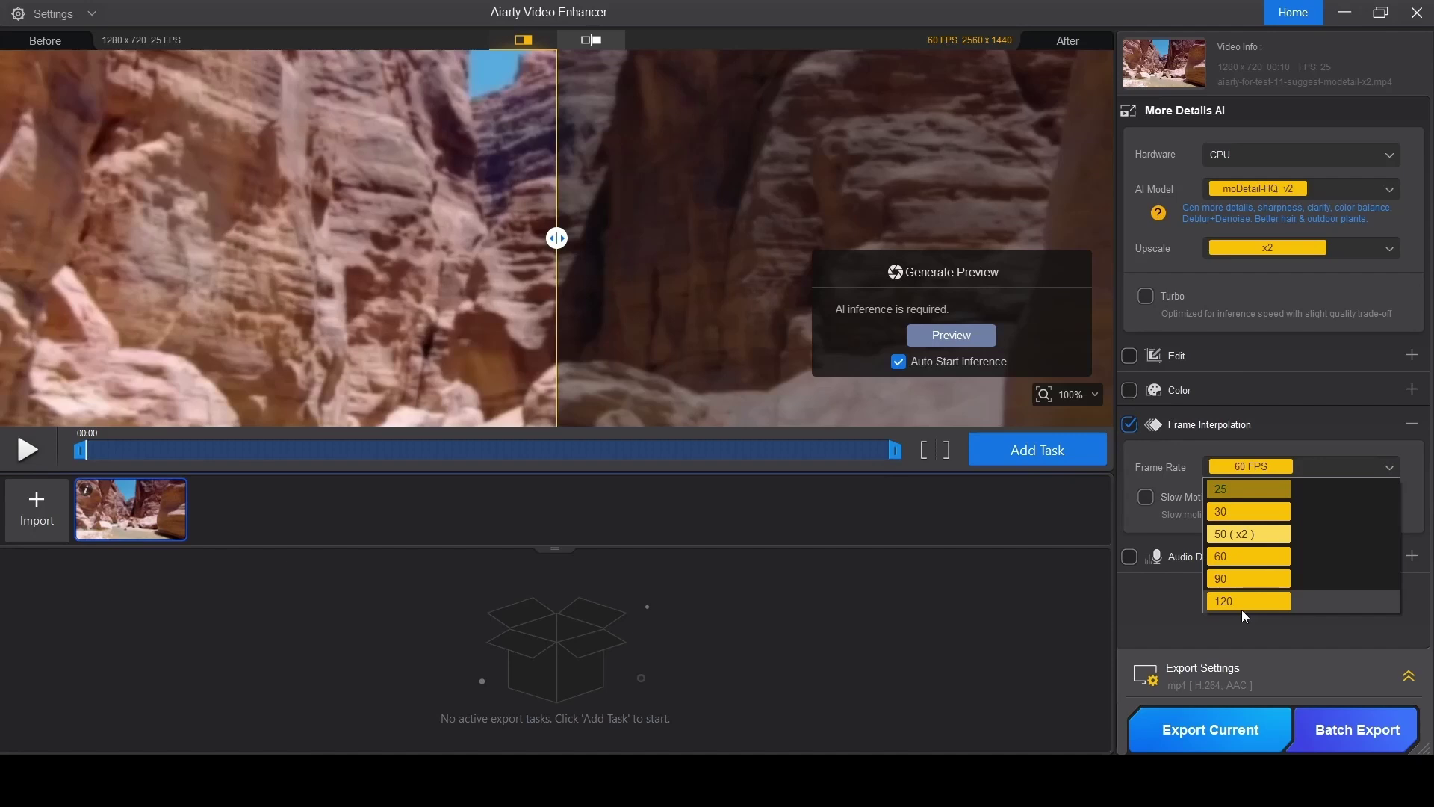
{"action": "left_click", "coordinate": [1241, 605]}
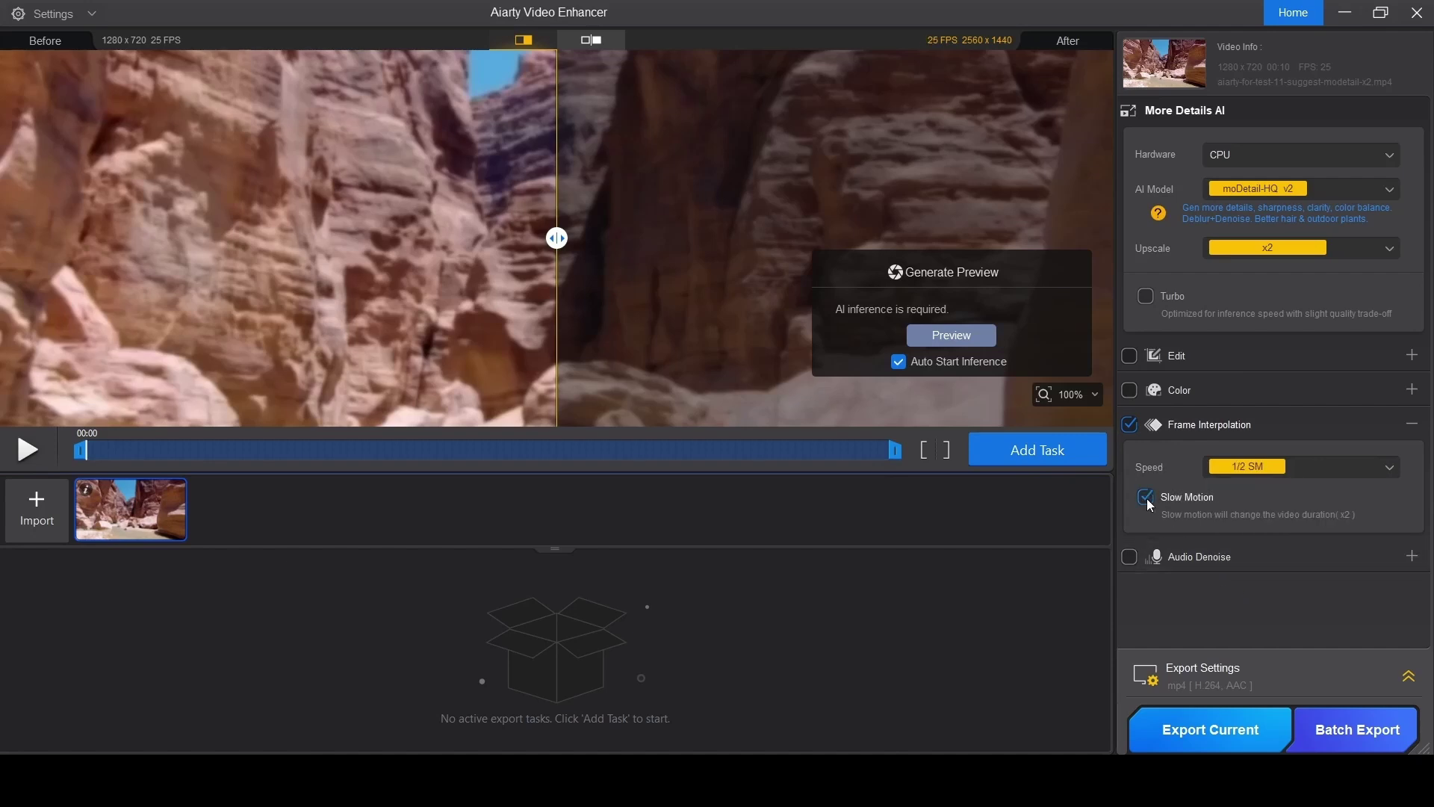
{"action": "left_click", "coordinate": [1130, 425]}
Step: Turn Audio Denoise on and off again for the canyon clip, and enable the Color adjustments
{"action": "left_click", "coordinate": [1129, 459]}
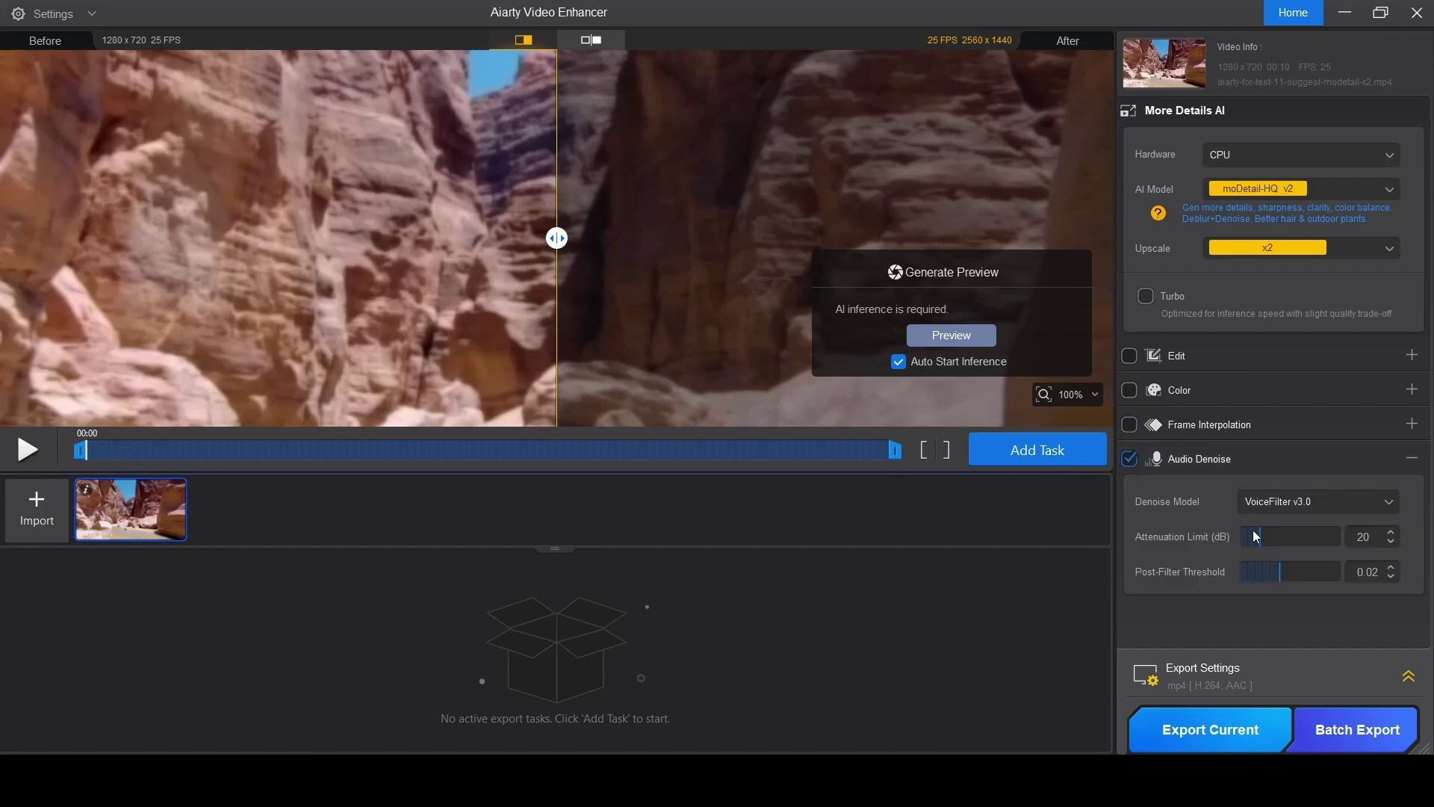
{"action": "left_click", "coordinate": [1130, 459]}
{"action": "left_click", "coordinate": [1130, 390]}
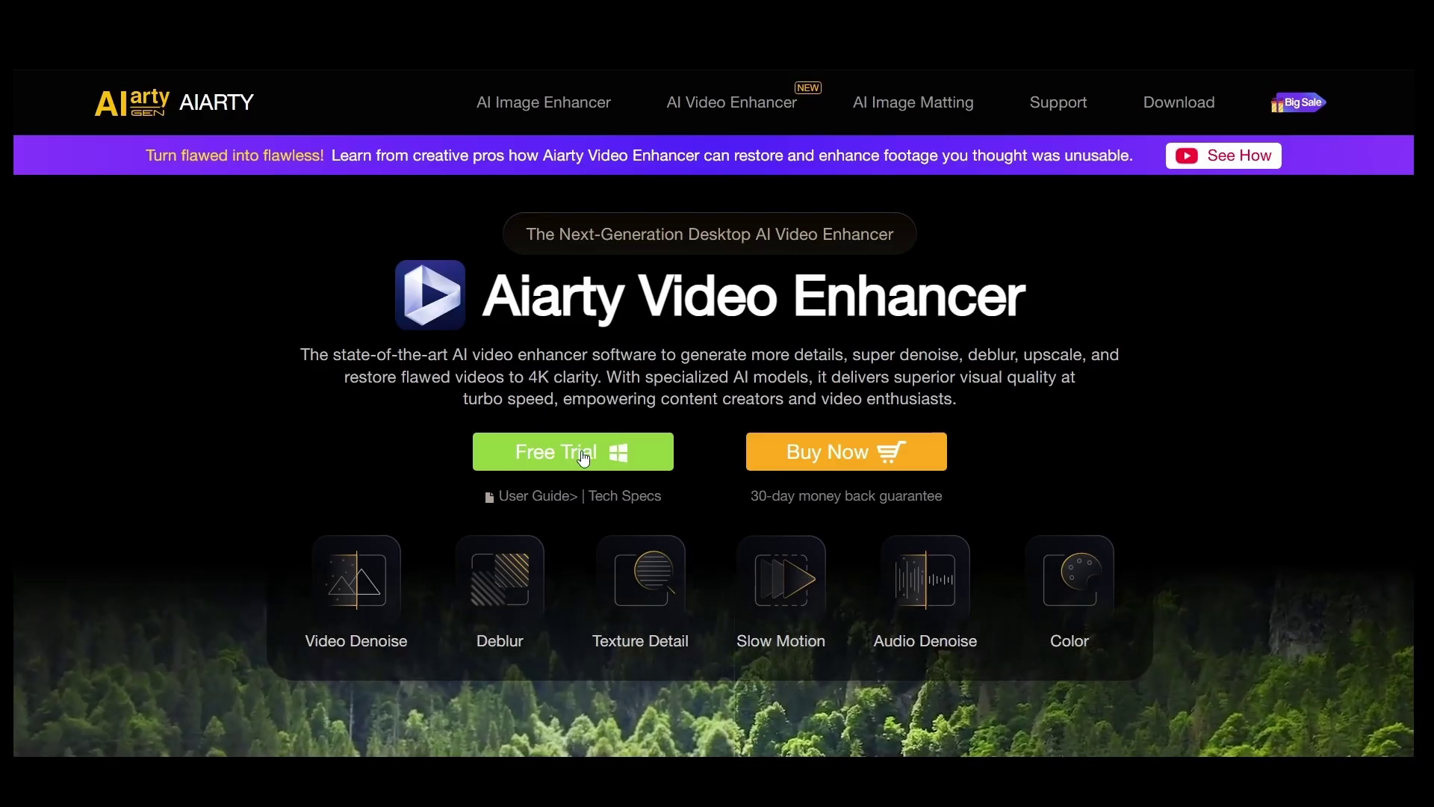
Step: Switch to the Aiarty website, request the Video Enhancer free trial, and review the Tech Specs for Windows, Mac and supported formats
{"action": "left_click", "coordinate": [584, 458]}
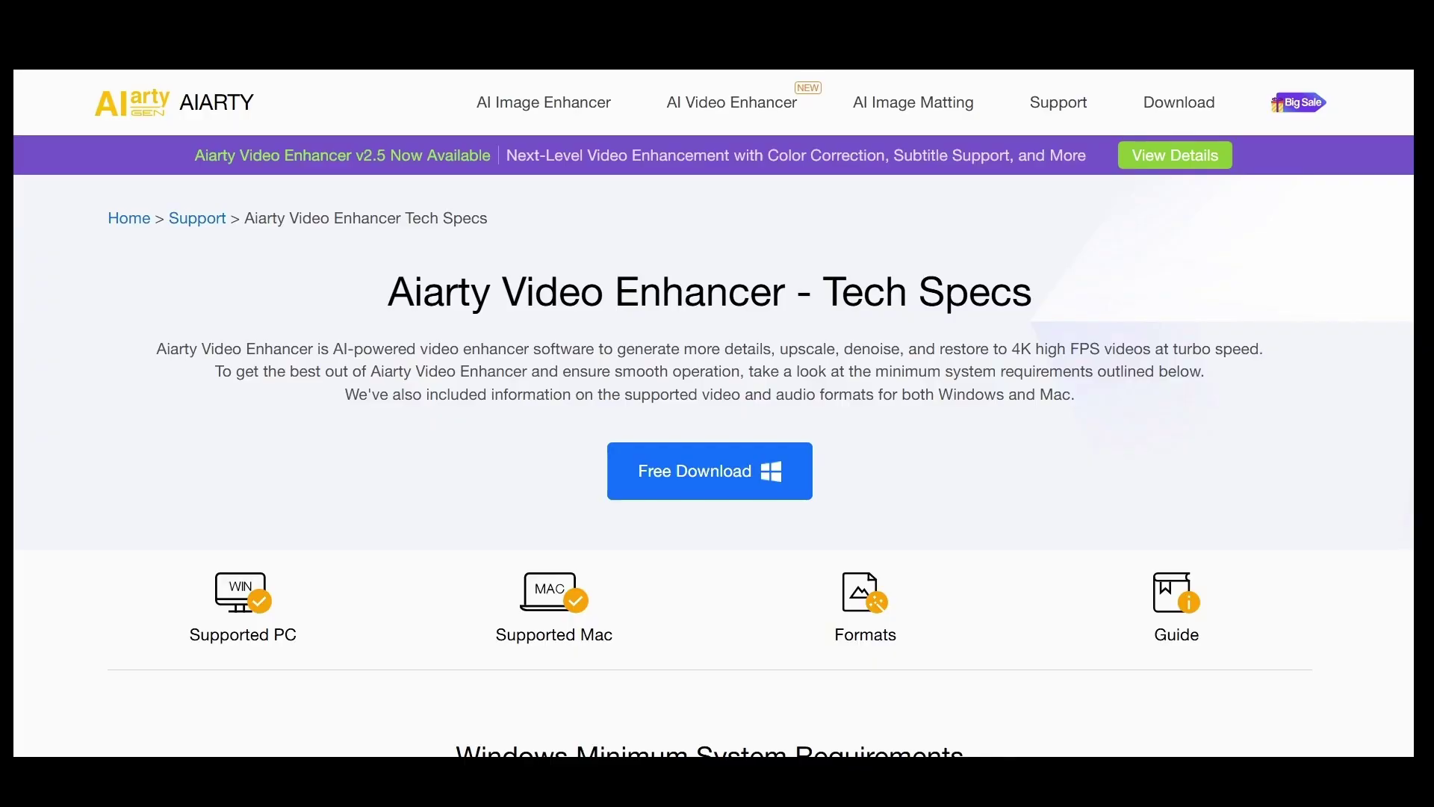
{"action": "scroll", "coordinate": [714, 414], "scroll_direction": "down", "scroll_amount": 3}
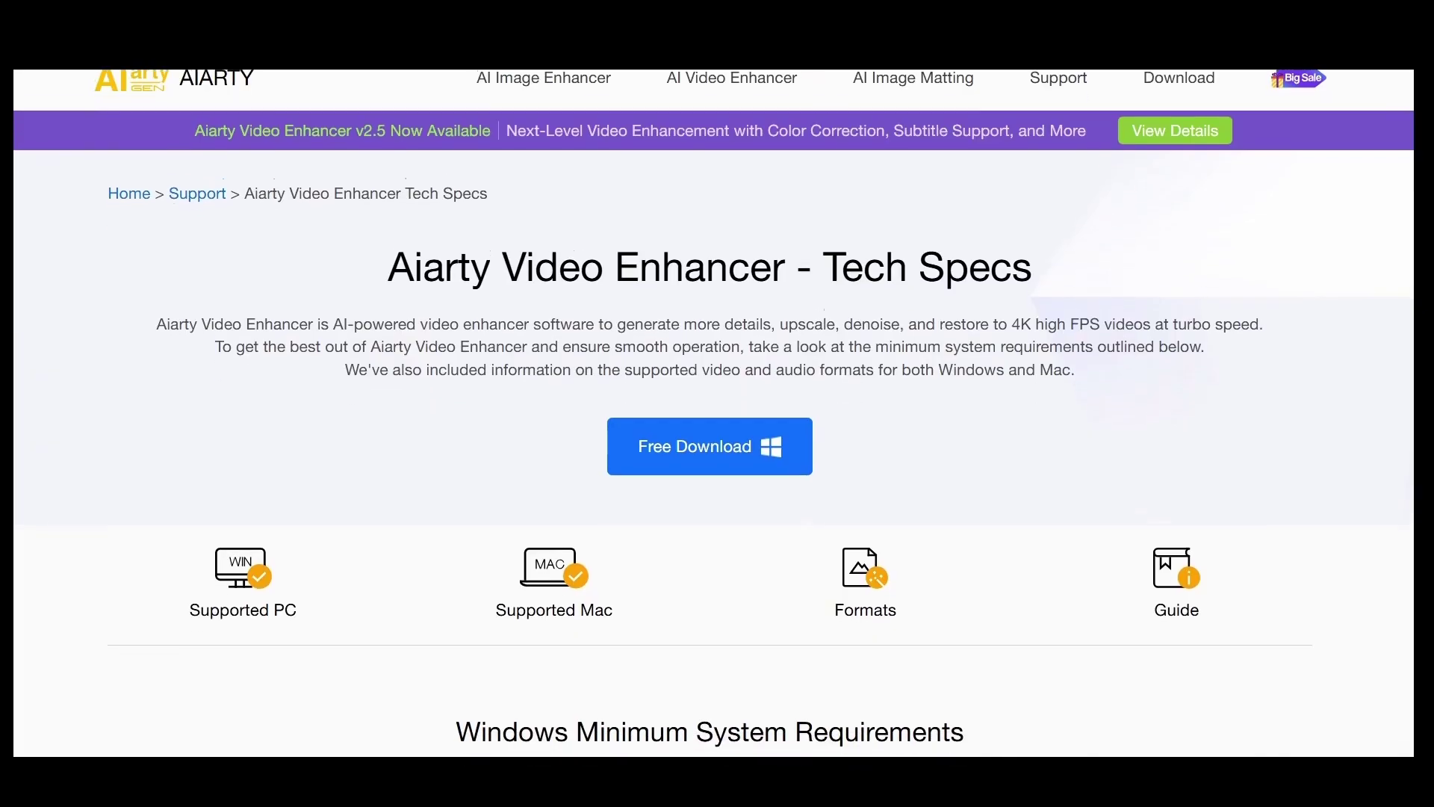
{"action": "scroll", "coordinate": [714, 413], "scroll_direction": "down", "scroll_amount": 6}
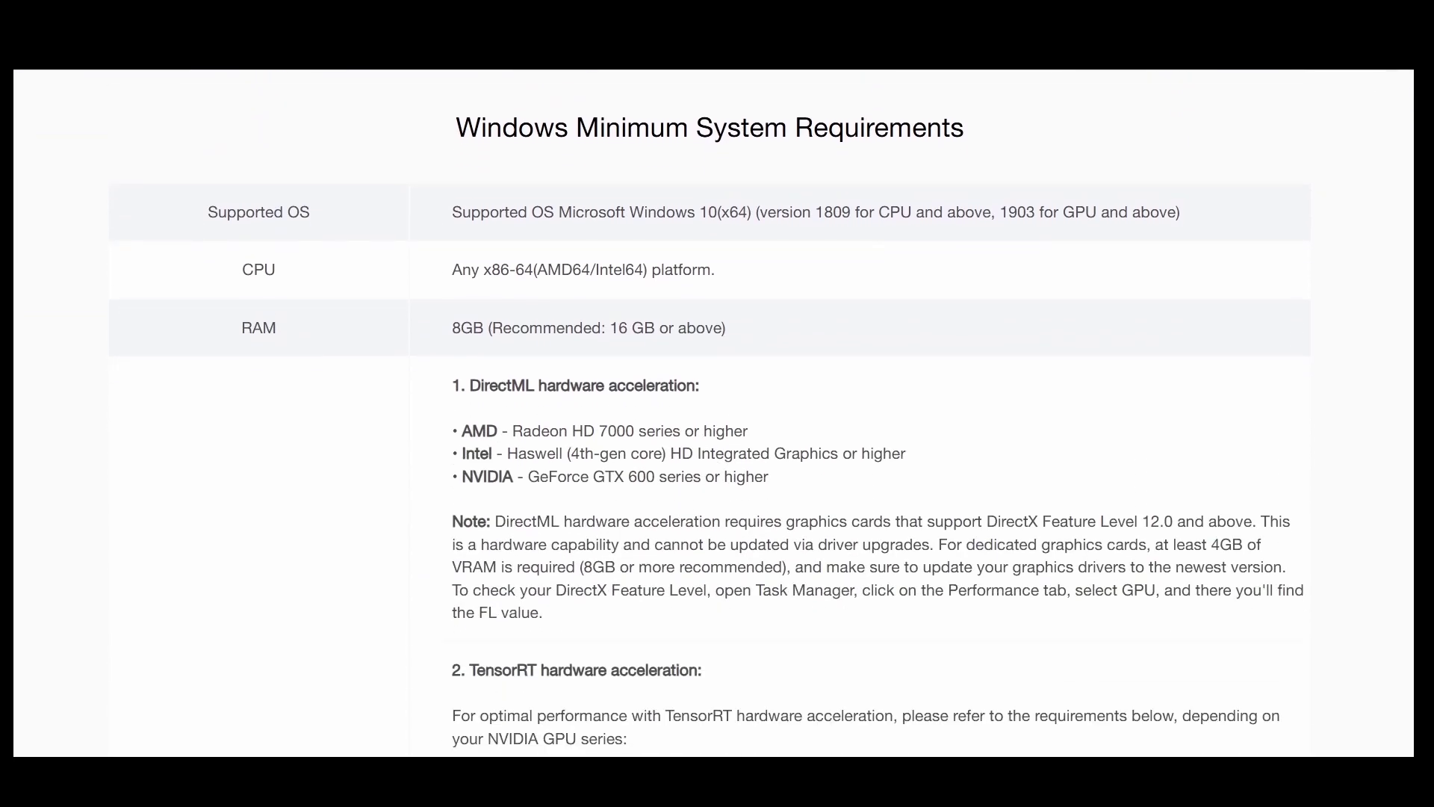
{"action": "scroll", "coordinate": [713, 413], "scroll_direction": "down", "scroll_amount": 7}
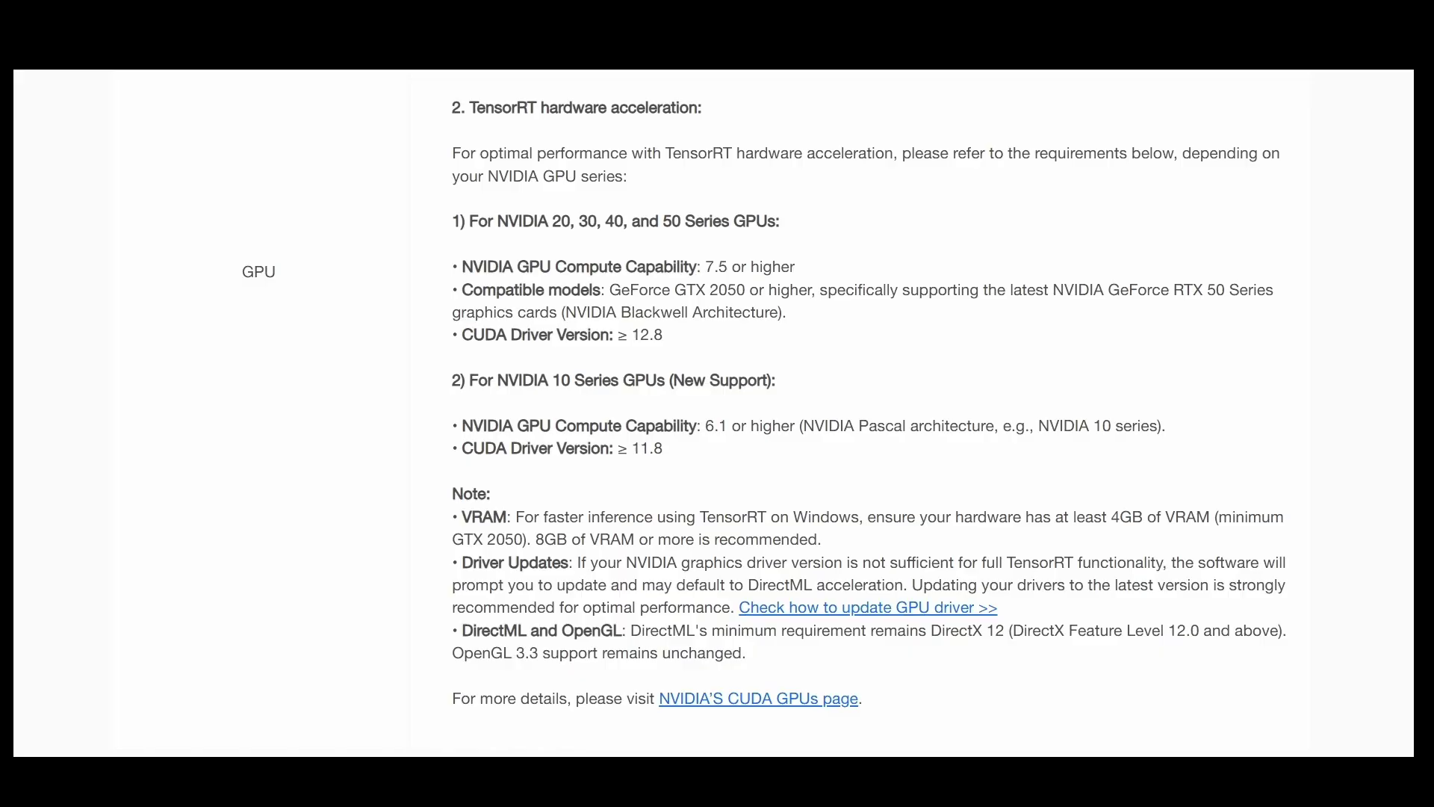
{"action": "scroll", "coordinate": [713, 413], "scroll_direction": "down", "scroll_amount": 10}
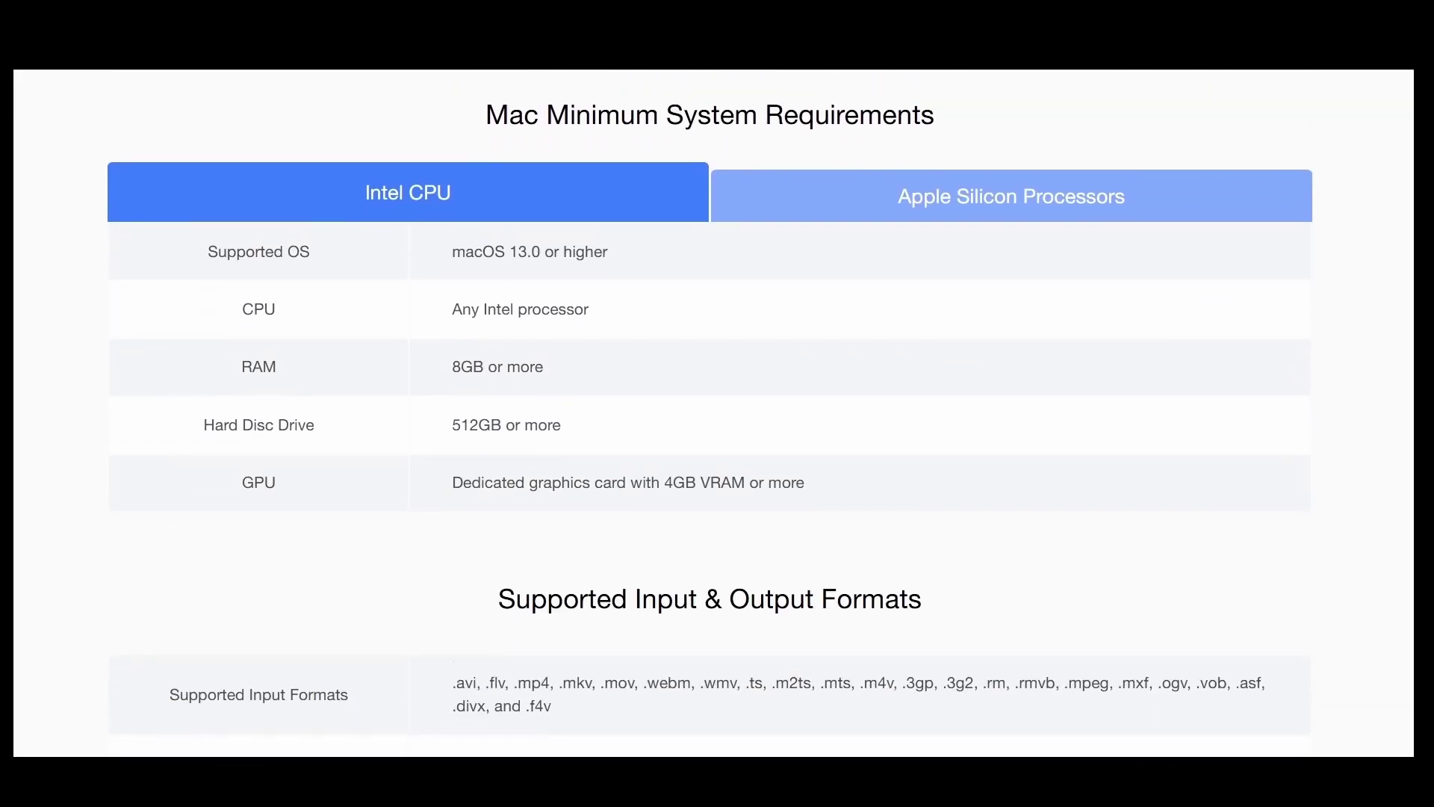
{"action": "scroll", "coordinate": [710, 417], "scroll_direction": "down", "scroll_amount": 6}
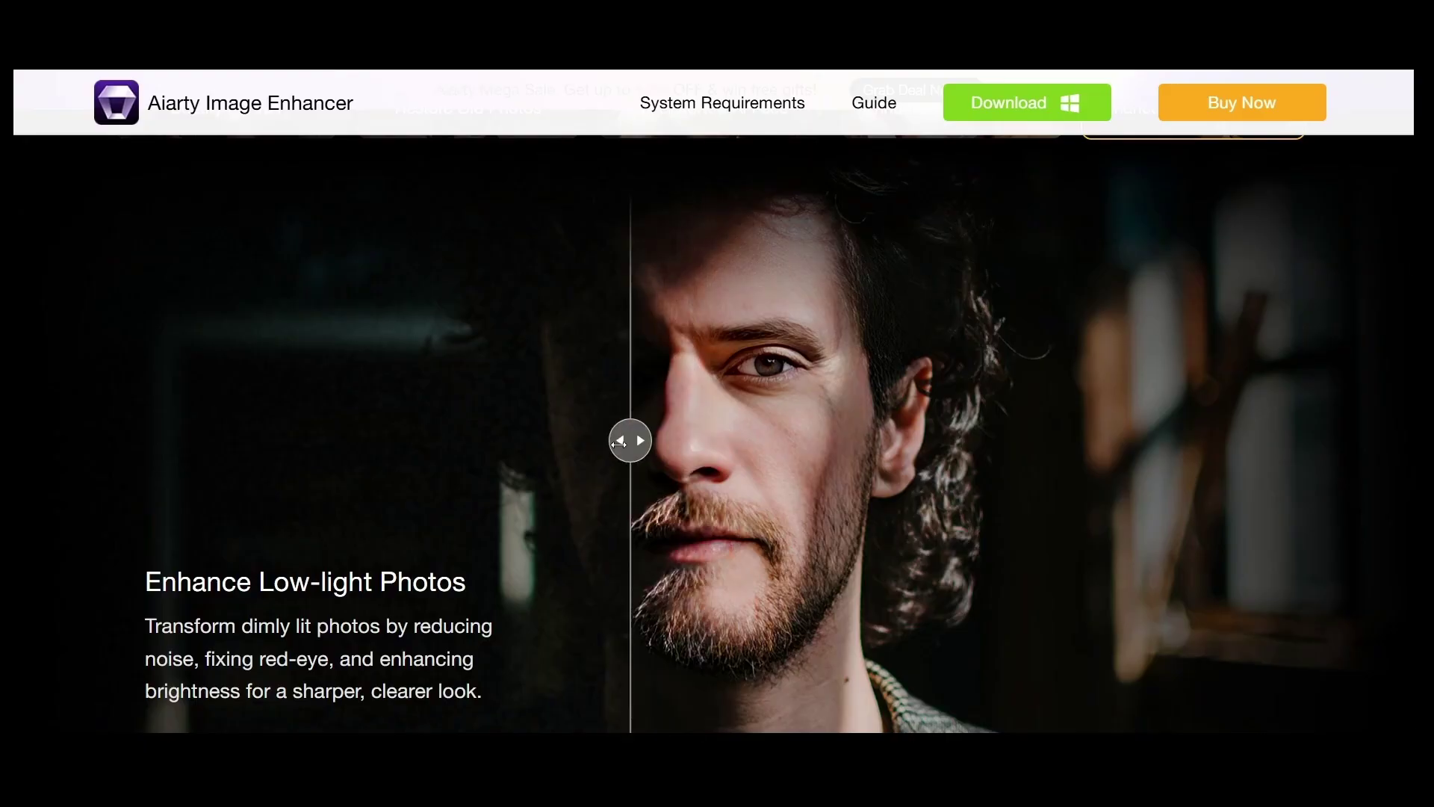
Step: Compare before and after on the Image Enhancer page's low-light photo, and on the portrait clip in Aiarty Video Enhancer
{"action": "left_click_drag", "start_coordinate": [619, 443], "coordinate": [519, 439]}
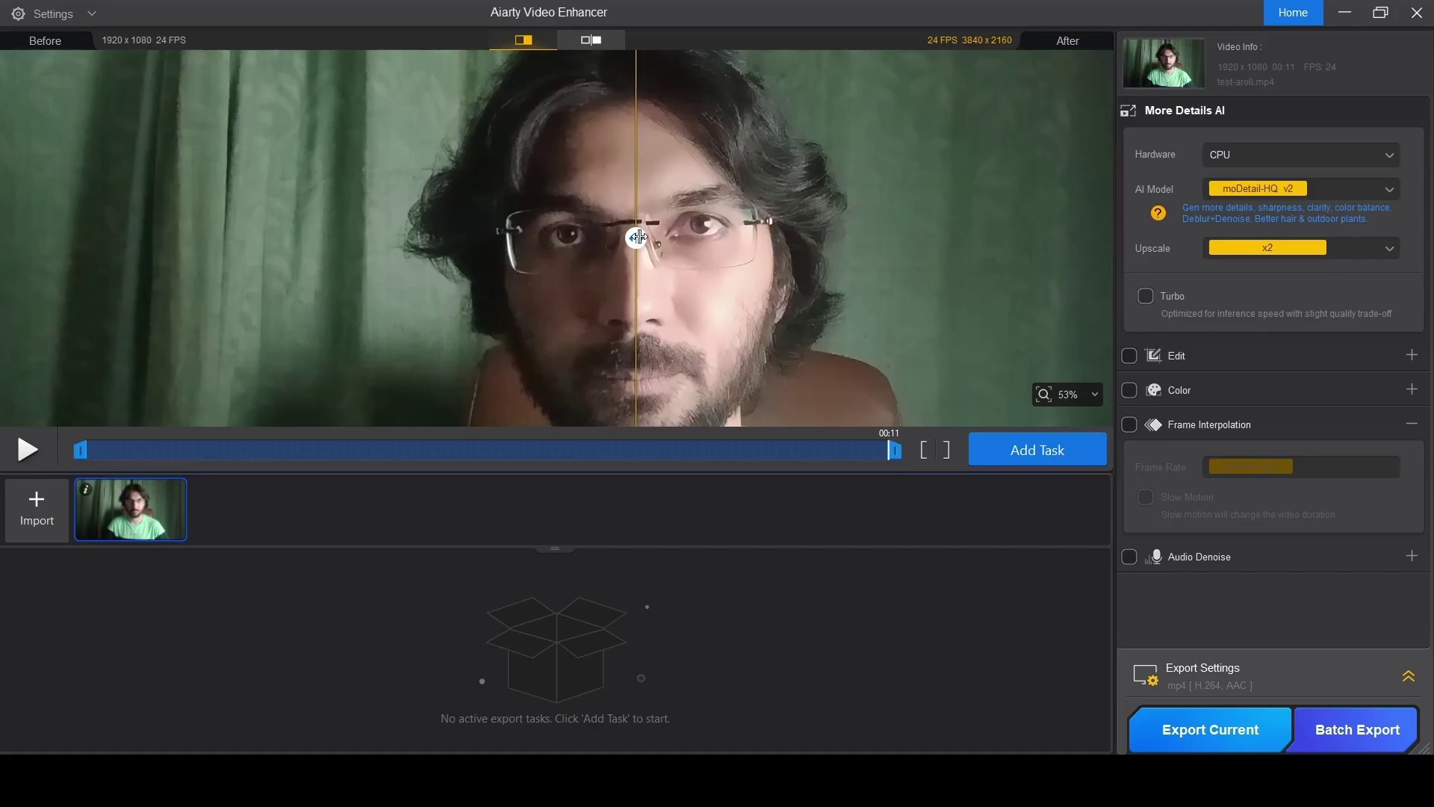
{"action": "left_click_drag", "start_coordinate": [706, 240], "coordinate": [928, 237]}
{"action": "scroll", "coordinate": [640, 256], "scroll_direction": "up", "scroll_amount": 3}
{"action": "scroll", "coordinate": [265, 300], "scroll_direction": "down", "scroll_amount": 10}
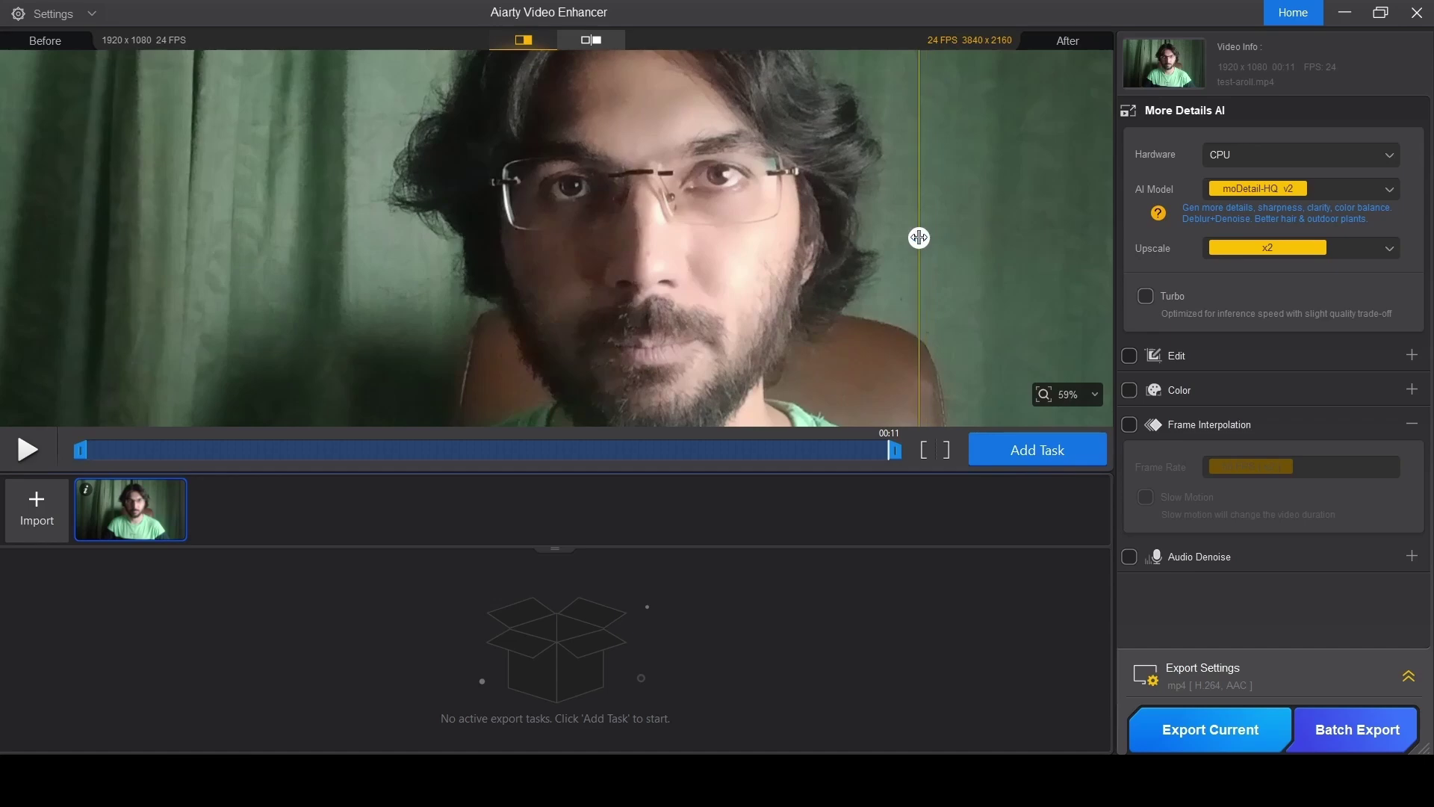
{"action": "left_click_drag", "start_coordinate": [762, 247], "coordinate": [557, 271]}
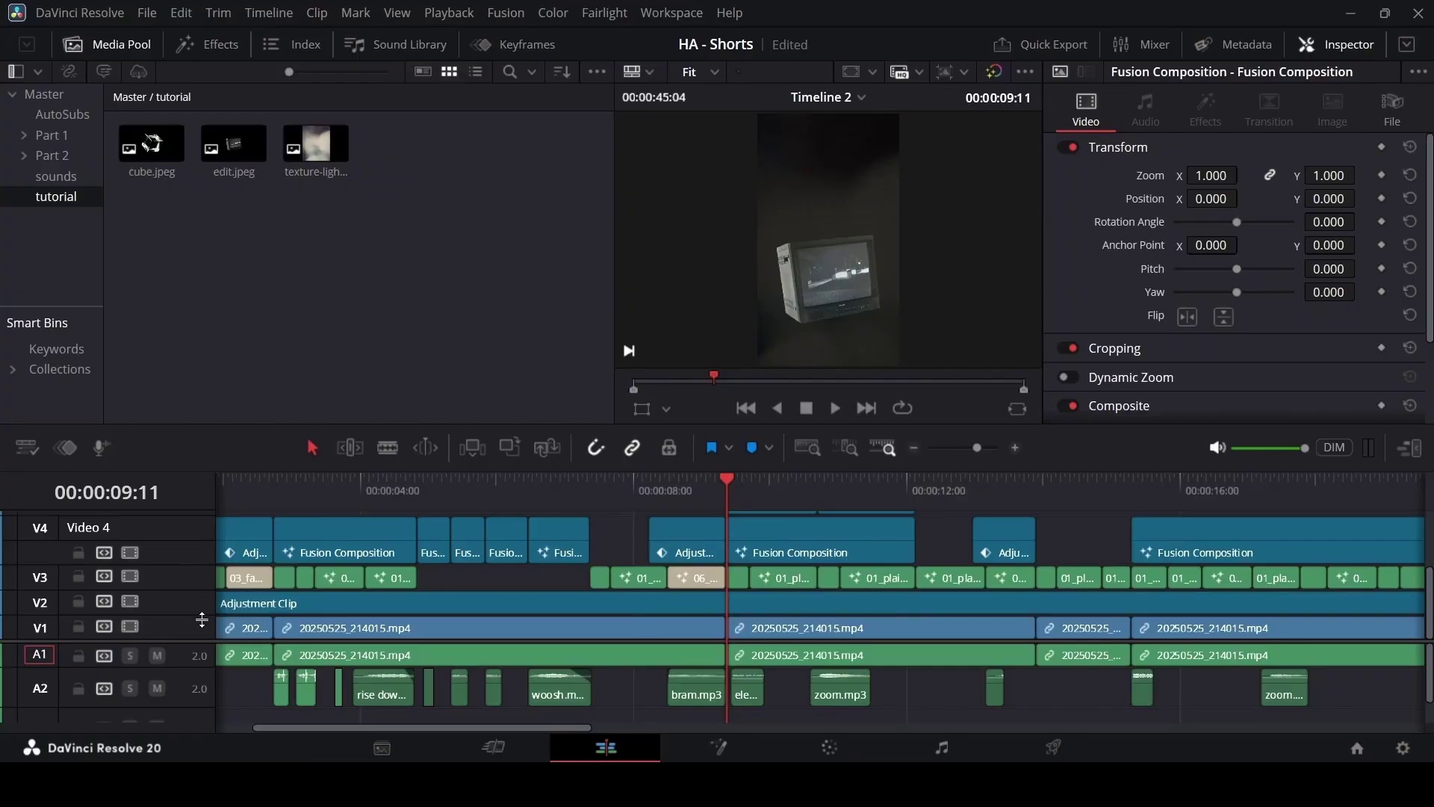
Step: Switch to DaVinci Resolve and disable video tracks 3 to 6 to leave only the base footage and adjustment clip showing
{"action": "left_click", "coordinate": [139, 576]}
{"action": "scroll", "coordinate": [141, 552], "scroll_direction": "up", "scroll_amount": 2}
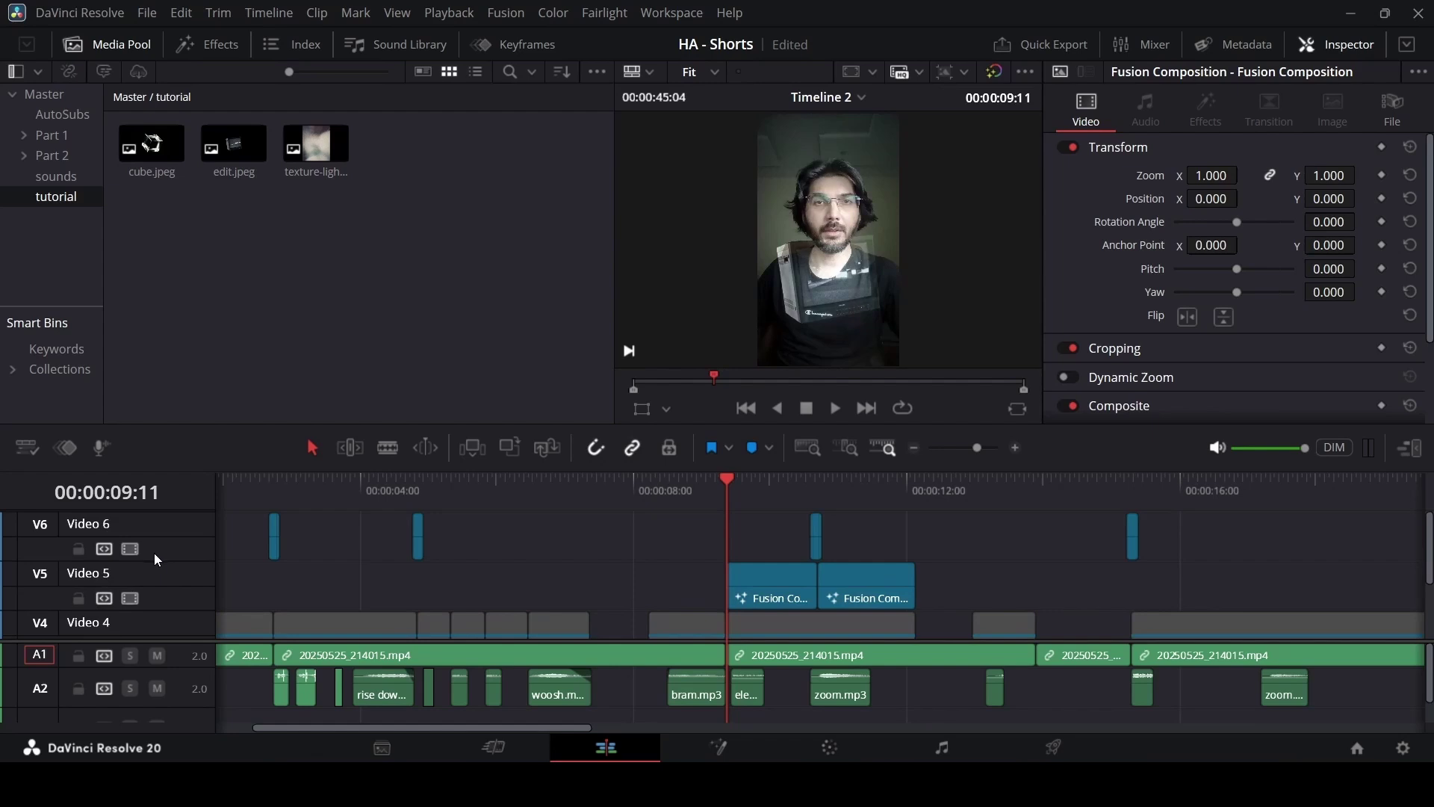
{"action": "left_click", "coordinate": [130, 599]}
{"action": "left_click", "coordinate": [131, 549]}
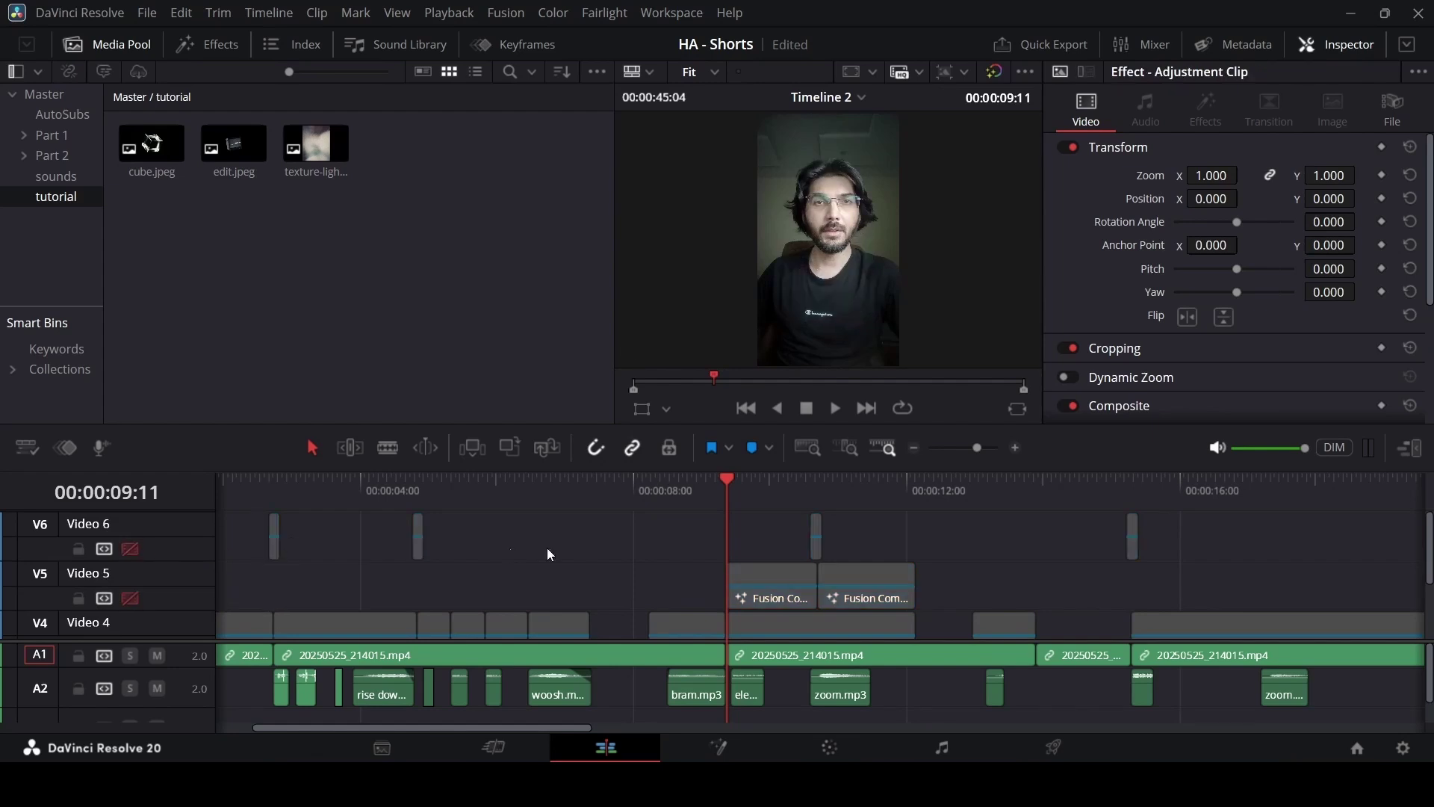
Step: Copy the 20250525_214015.mp4 clip starting at 00:00:09:11 and paste it on Video 1 past the end of the edit, at about 00:00:51
{"action": "scroll", "coordinate": [547, 548], "scroll_direction": "down", "scroll_amount": 2}
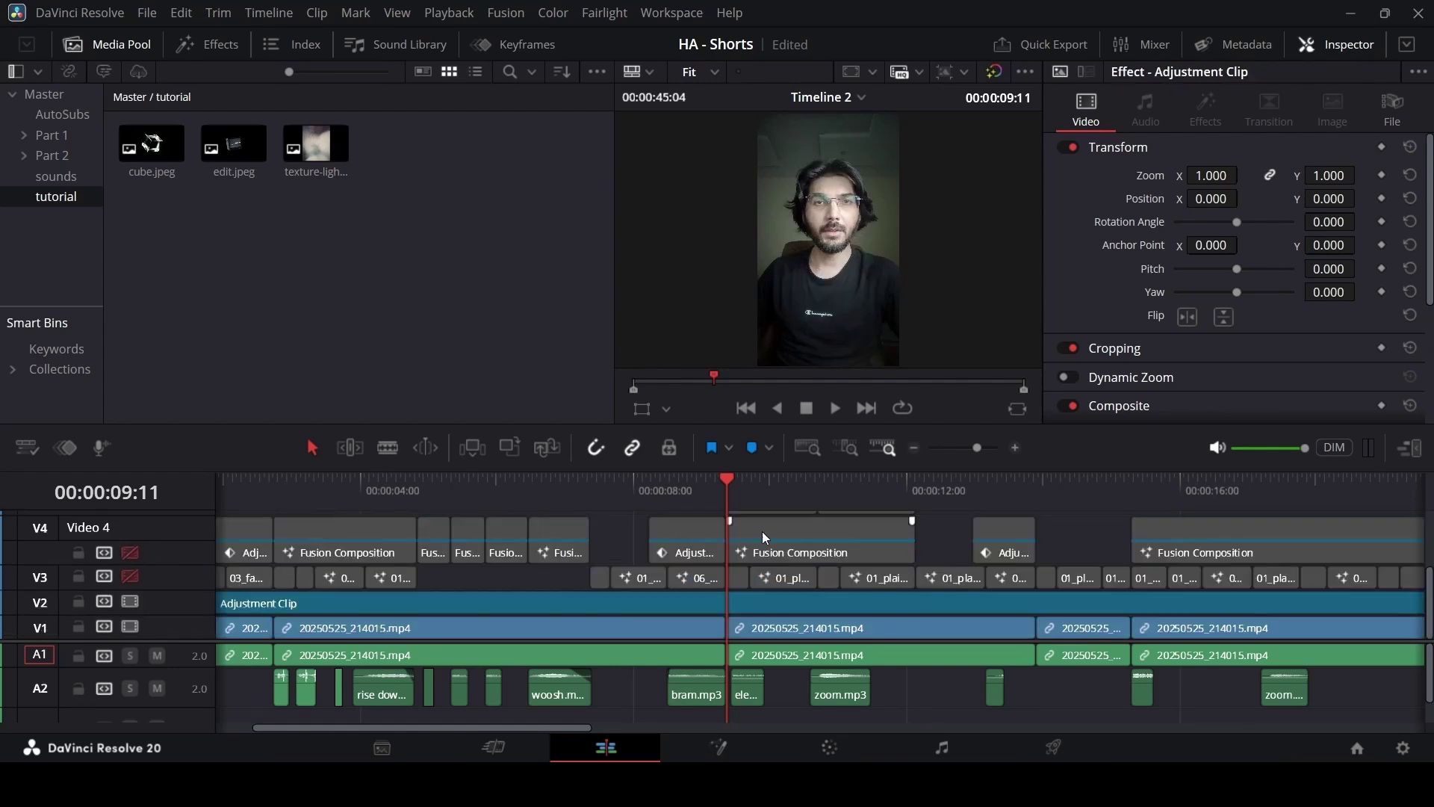
{"action": "left_click", "coordinate": [852, 634]}
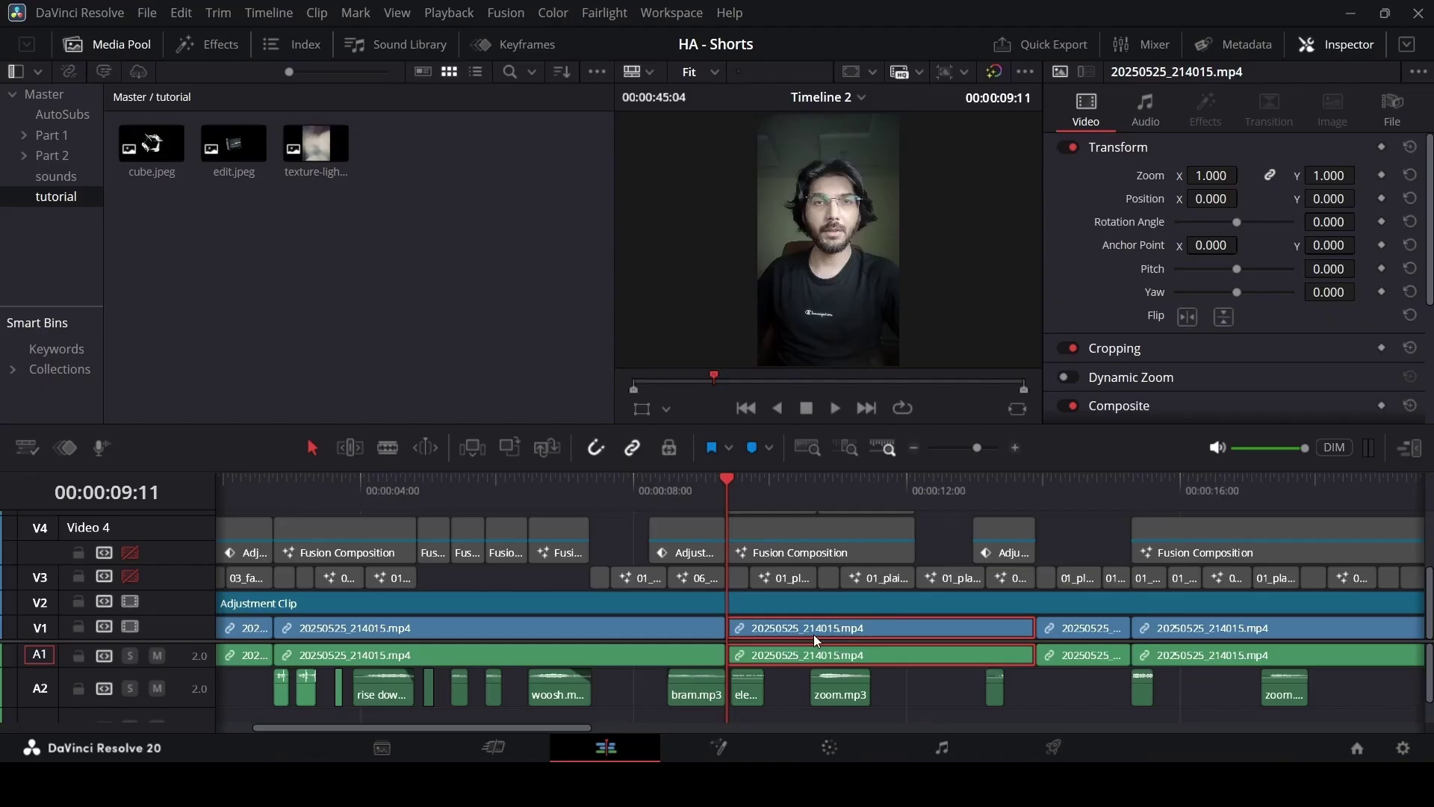
{"action": "scroll", "coordinate": [814, 634], "scroll_direction": "down", "scroll_amount": 2}
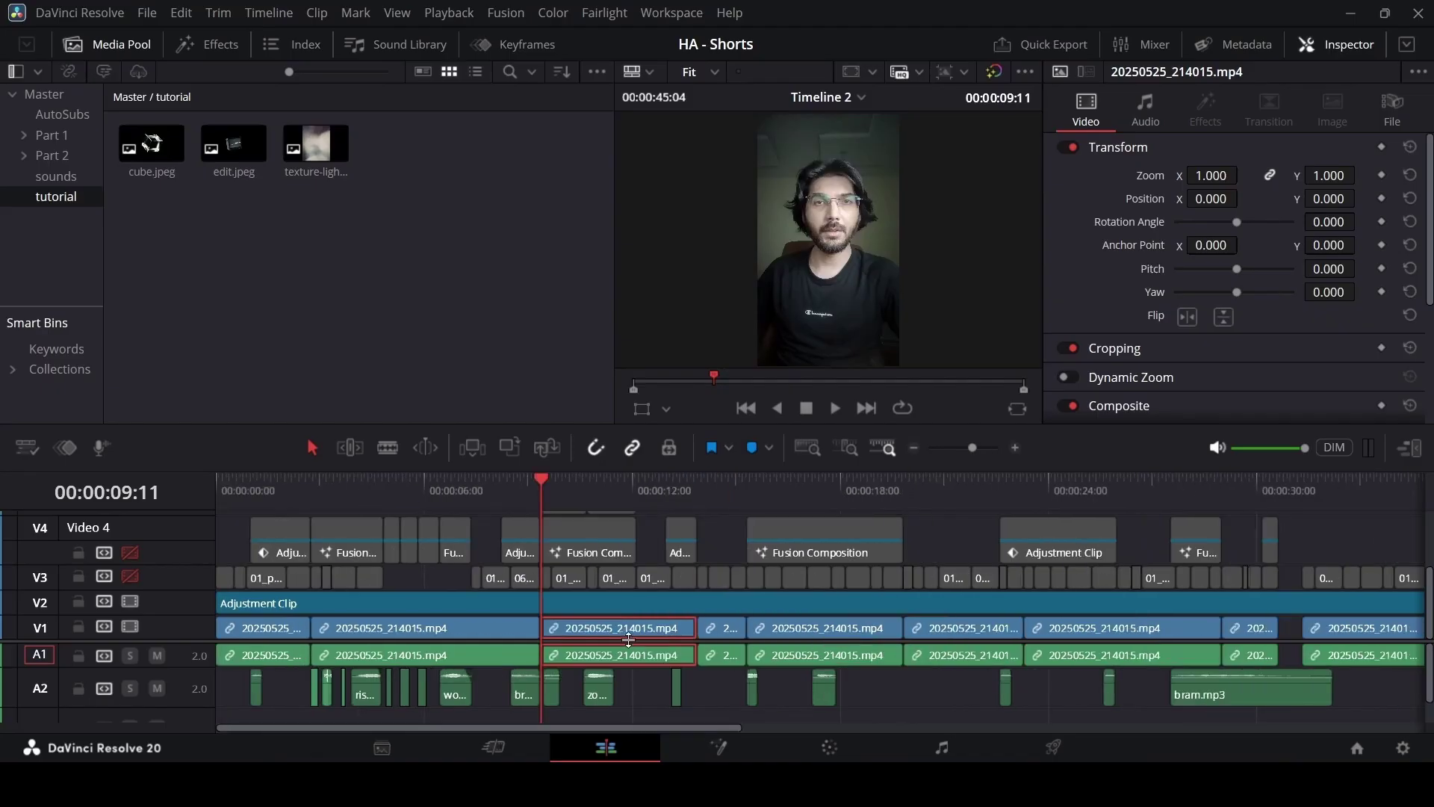
{"action": "key", "text": "ctrl+x"}
{"action": "scroll", "coordinate": [643, 627], "scroll_direction": "down", "scroll_amount": 2}
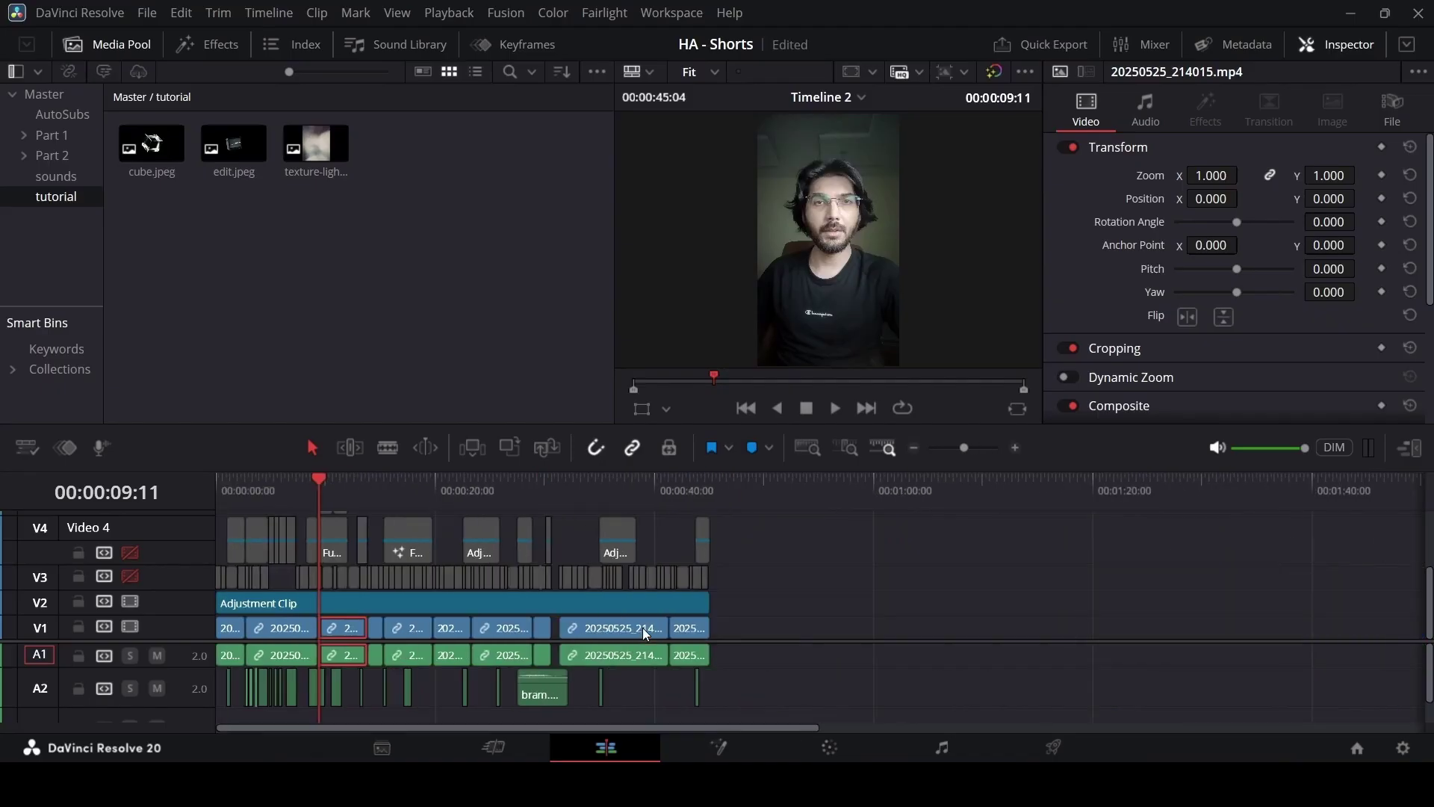
{"action": "left_click", "coordinate": [778, 494]}
{"action": "key", "text": "ctrl+v"}
Step: Play the pasted clip from its start to review the footage
{"action": "mouse_move", "coordinate": [797, 507]}
{"action": "left_mouse_down"}
{"action": "mouse_move", "coordinate": [785, 509]}
{"action": "mouse_move", "coordinate": [802, 514]}
{"action": "left_mouse_up"}
{"action": "scroll", "coordinate": [822, 549], "scroll_direction": "up", "scroll_amount": 3}
{"action": "scroll", "coordinate": [828, 556], "scroll_direction": "up", "scroll_amount": 2}
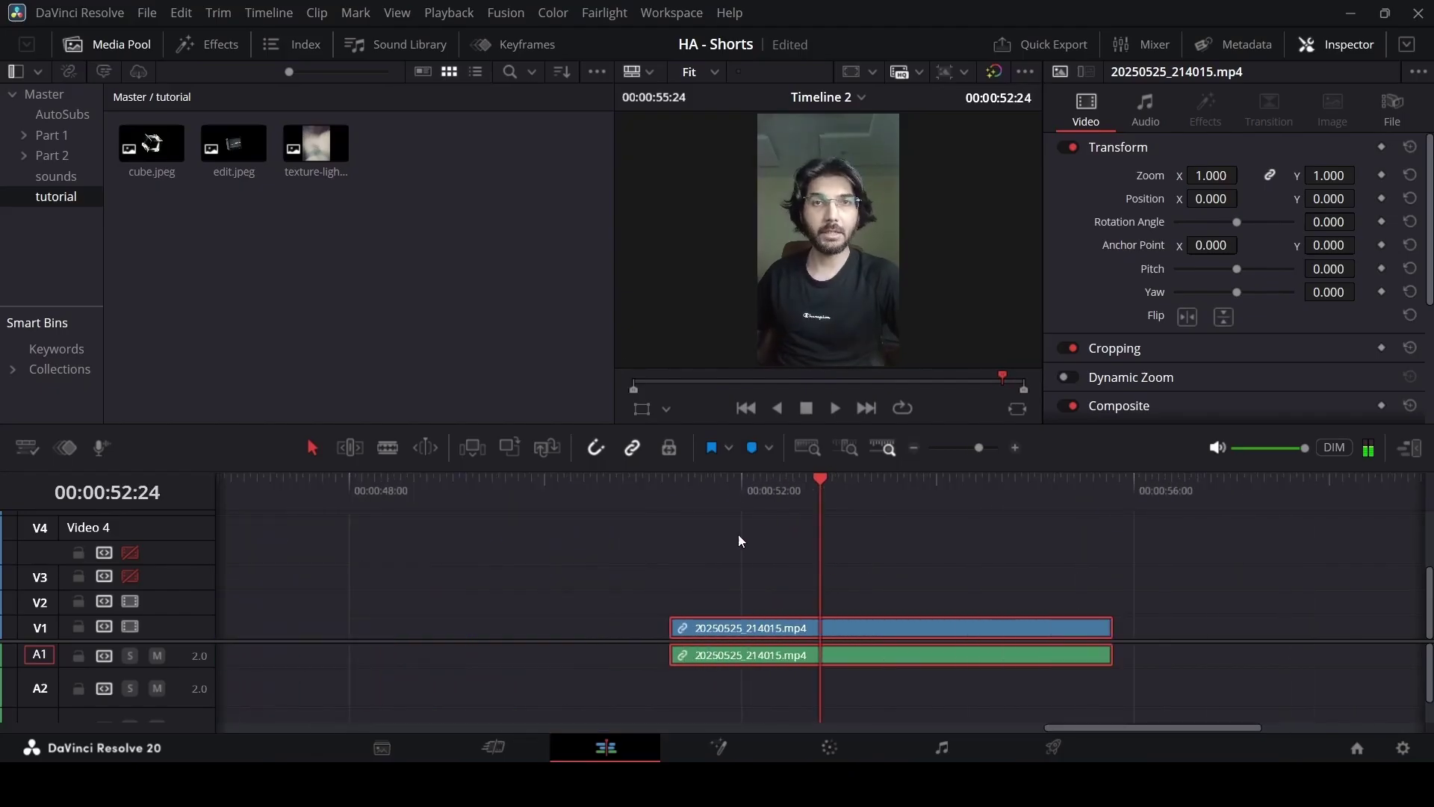
{"action": "left_click", "coordinate": [676, 495]}
{"action": "key", "text": "space"}
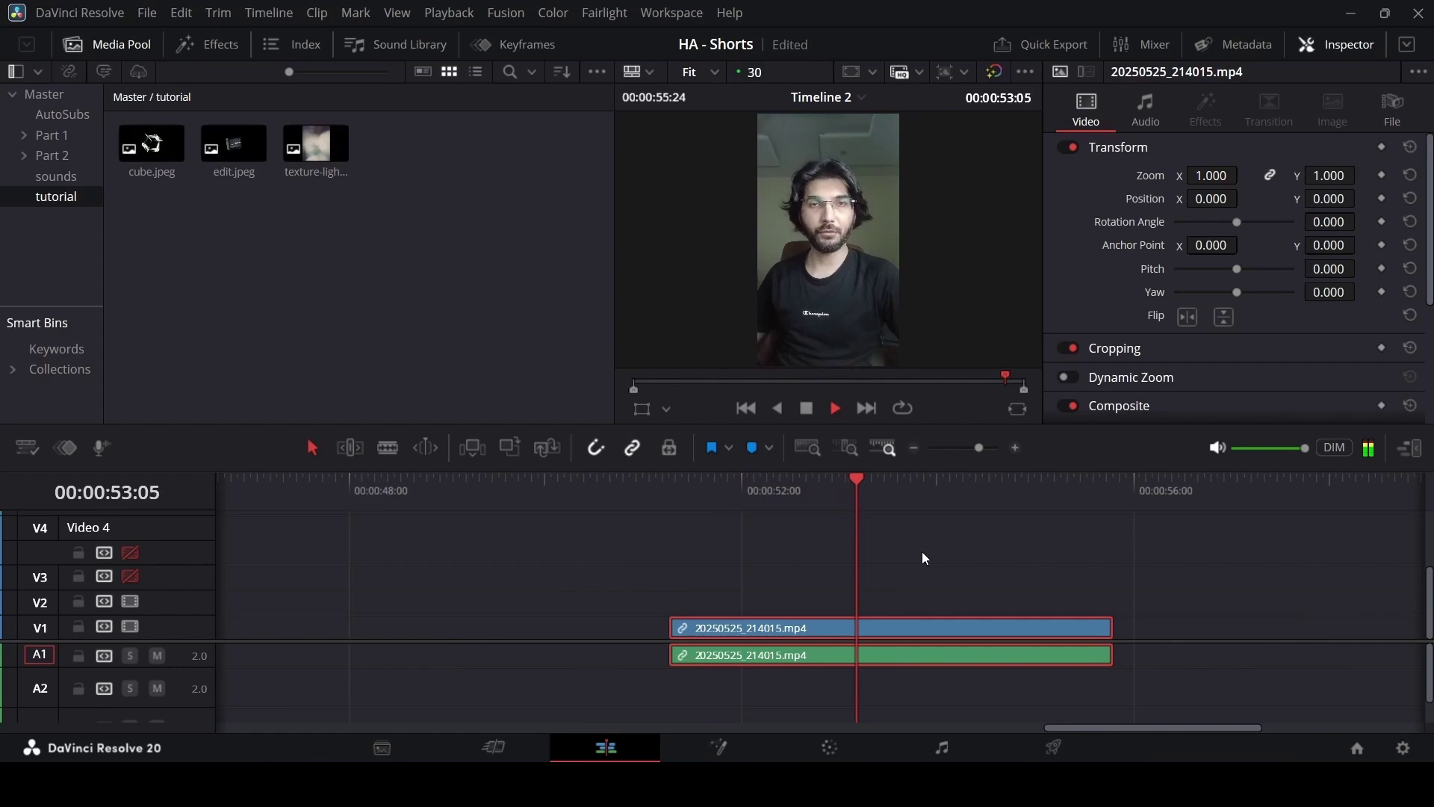
{"action": "key", "text": "space"}
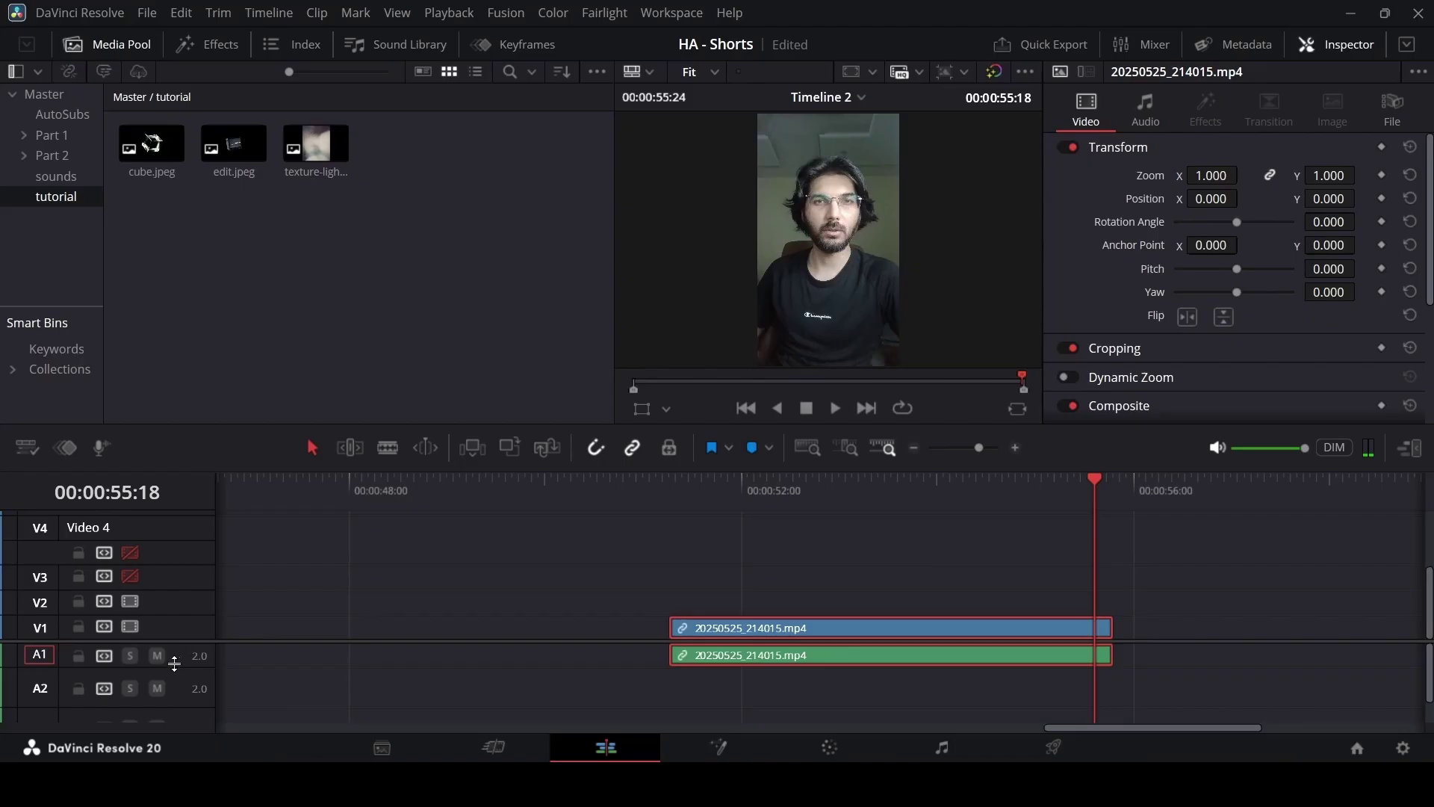
Step: Enlarge the Audio 1 and Video 1 tracks, and replay the clip to park the playhead at 00:00:53:29
{"action": "left_click_drag", "start_coordinate": [189, 665], "coordinate": [183, 703]}
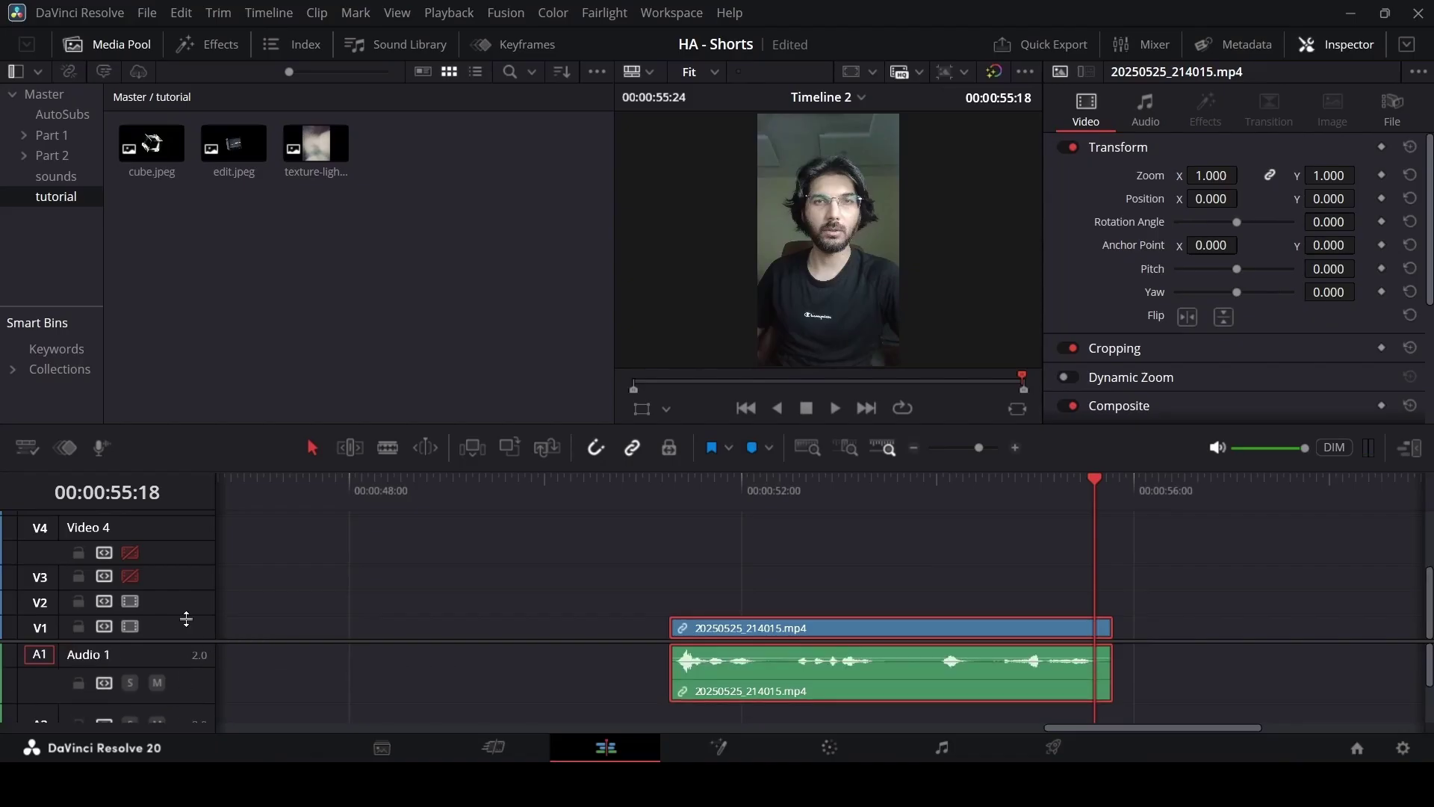
{"action": "left_click_drag", "start_coordinate": [186, 619], "coordinate": [186, 582]}
{"action": "key", "text": "Up"}
{"action": "key", "text": "space"}
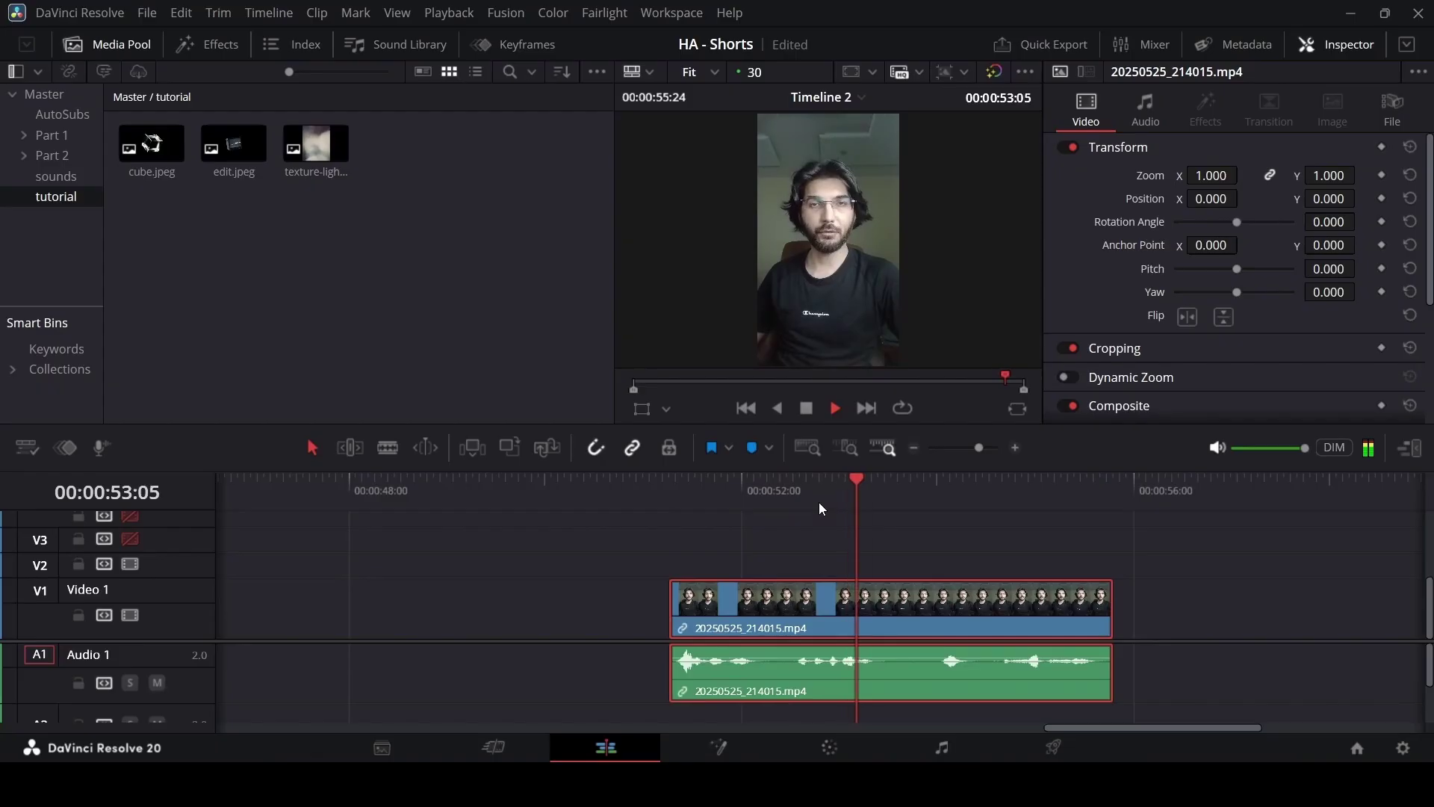
{"action": "left_click_drag", "start_coordinate": [897, 492], "coordinate": [934, 496]}
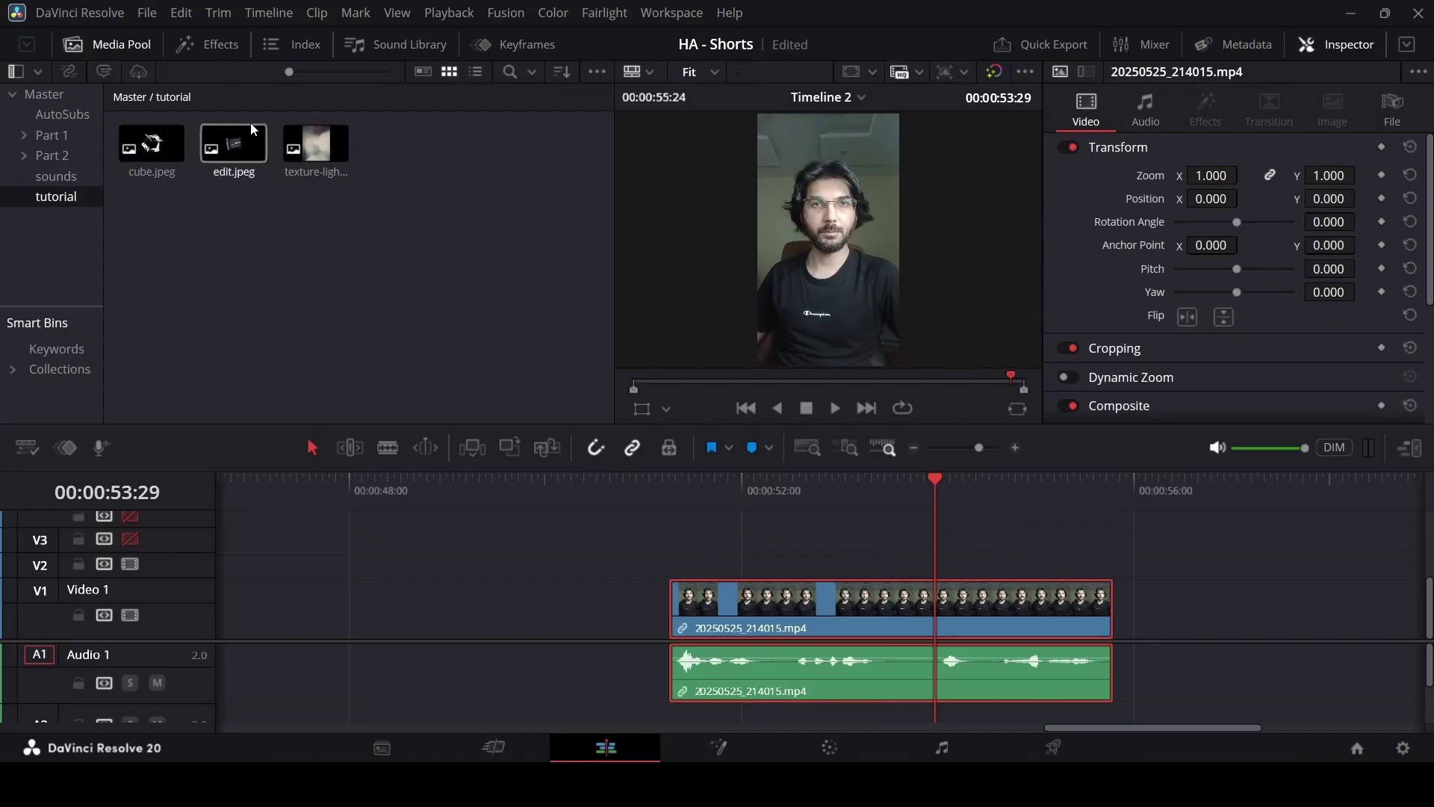
Step: Add a Fusion Composition on Video 2 above the start of the pasted clip and trim its end to the playhead at 00:00:53:29
{"action": "left_click_drag", "start_coordinate": [315, 217], "coordinate": [133, 144]}
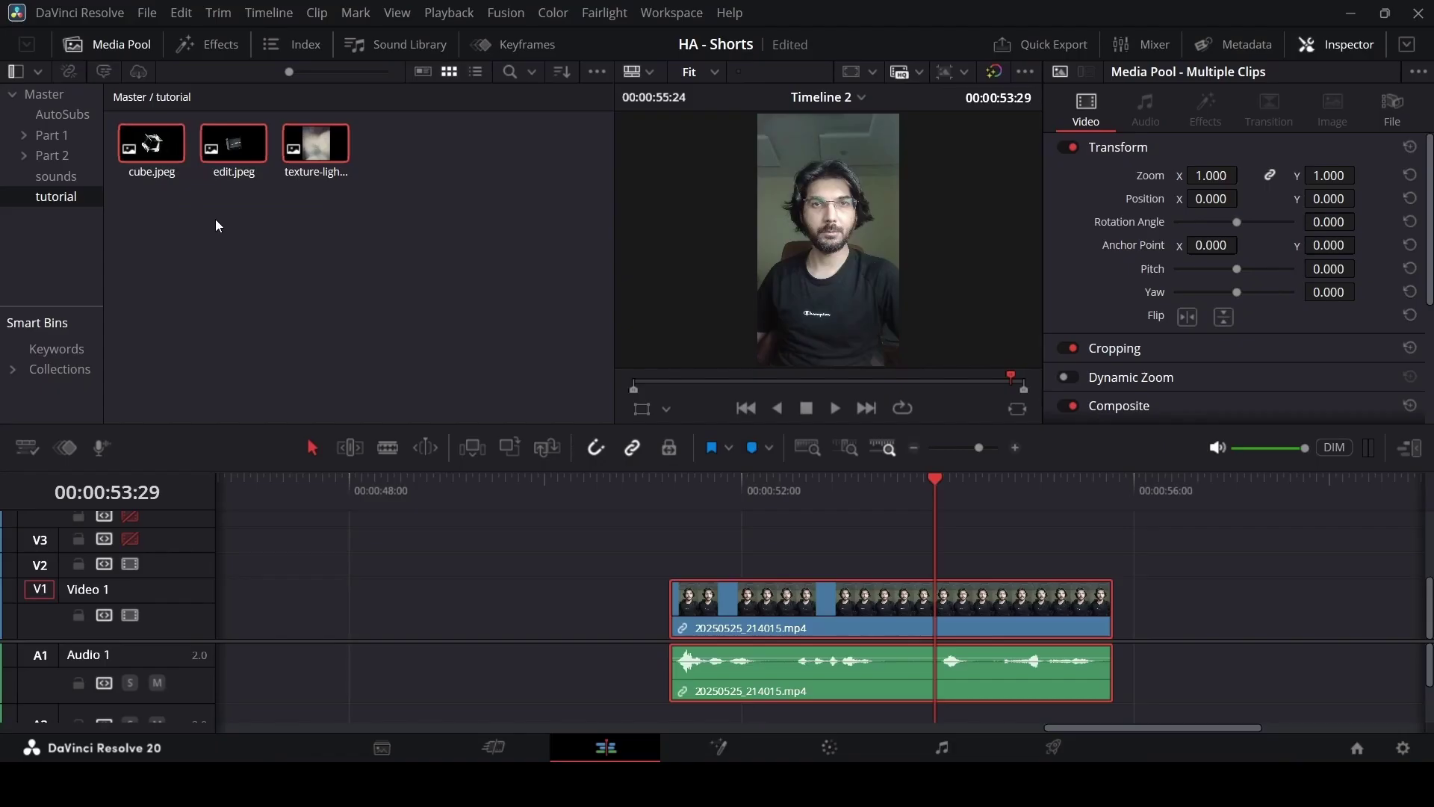
{"action": "left_click", "coordinate": [217, 47]}
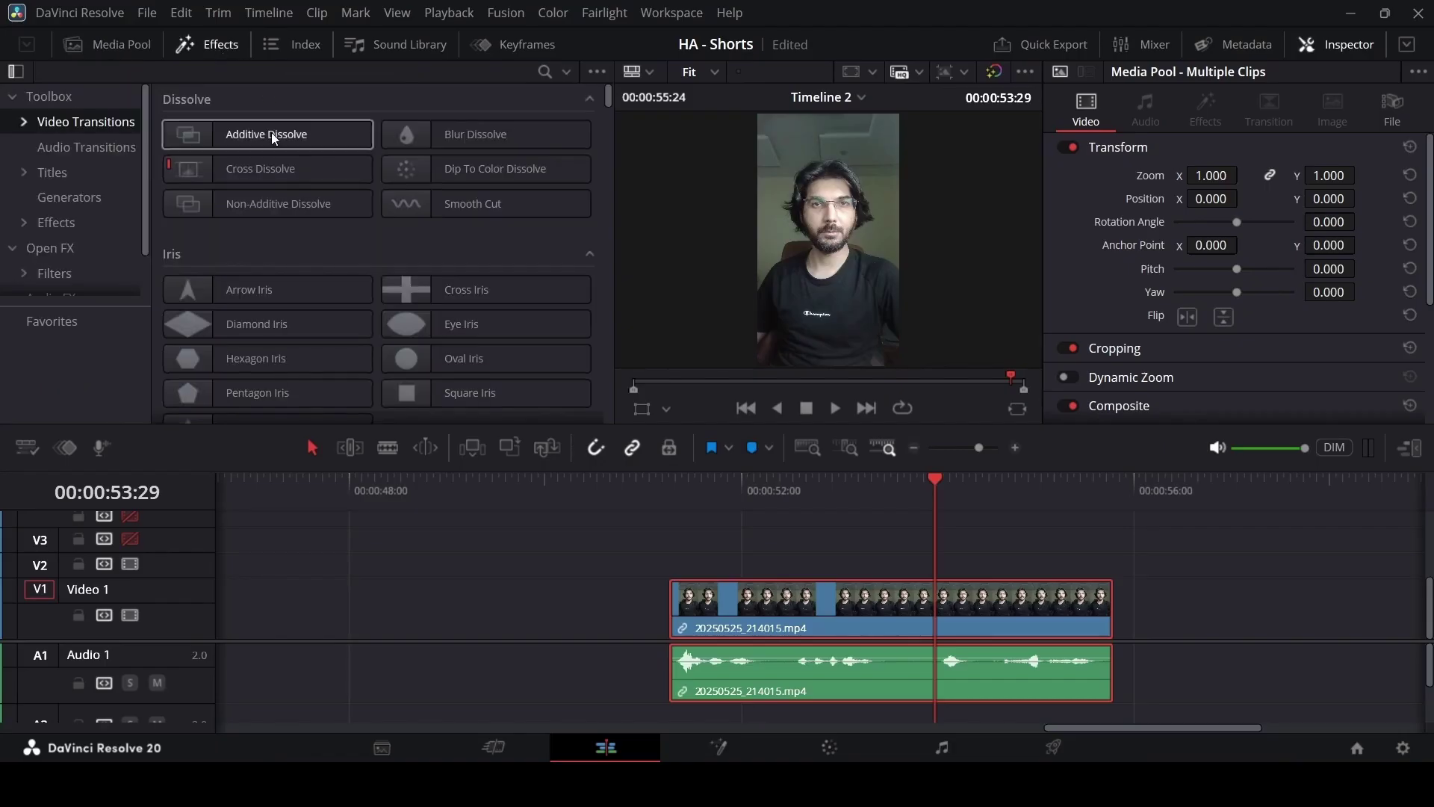
{"action": "left_click", "coordinate": [69, 222]}
{"action": "left_click_drag", "start_coordinate": [451, 133], "coordinate": [714, 568]}
{"action": "left_click_drag", "start_coordinate": [187, 554], "coordinate": [194, 534]}
{"action": "left_click_drag", "start_coordinate": [1163, 559], "coordinate": [933, 559]}
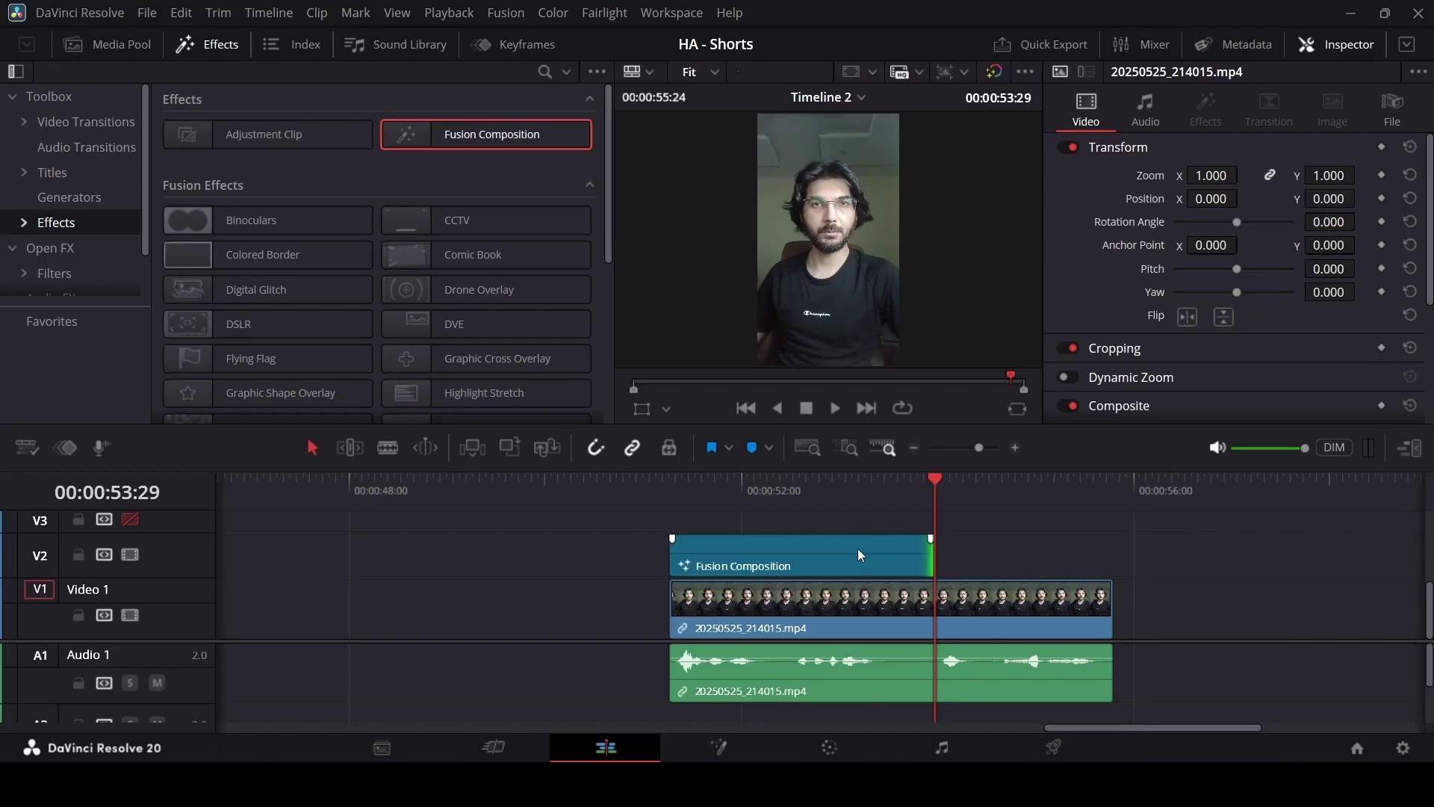
Step: Select the Fusion Composition on Video 2 and examine the three images in the Media Pool's tutorial bin
{"action": "left_click", "coordinate": [837, 617]}
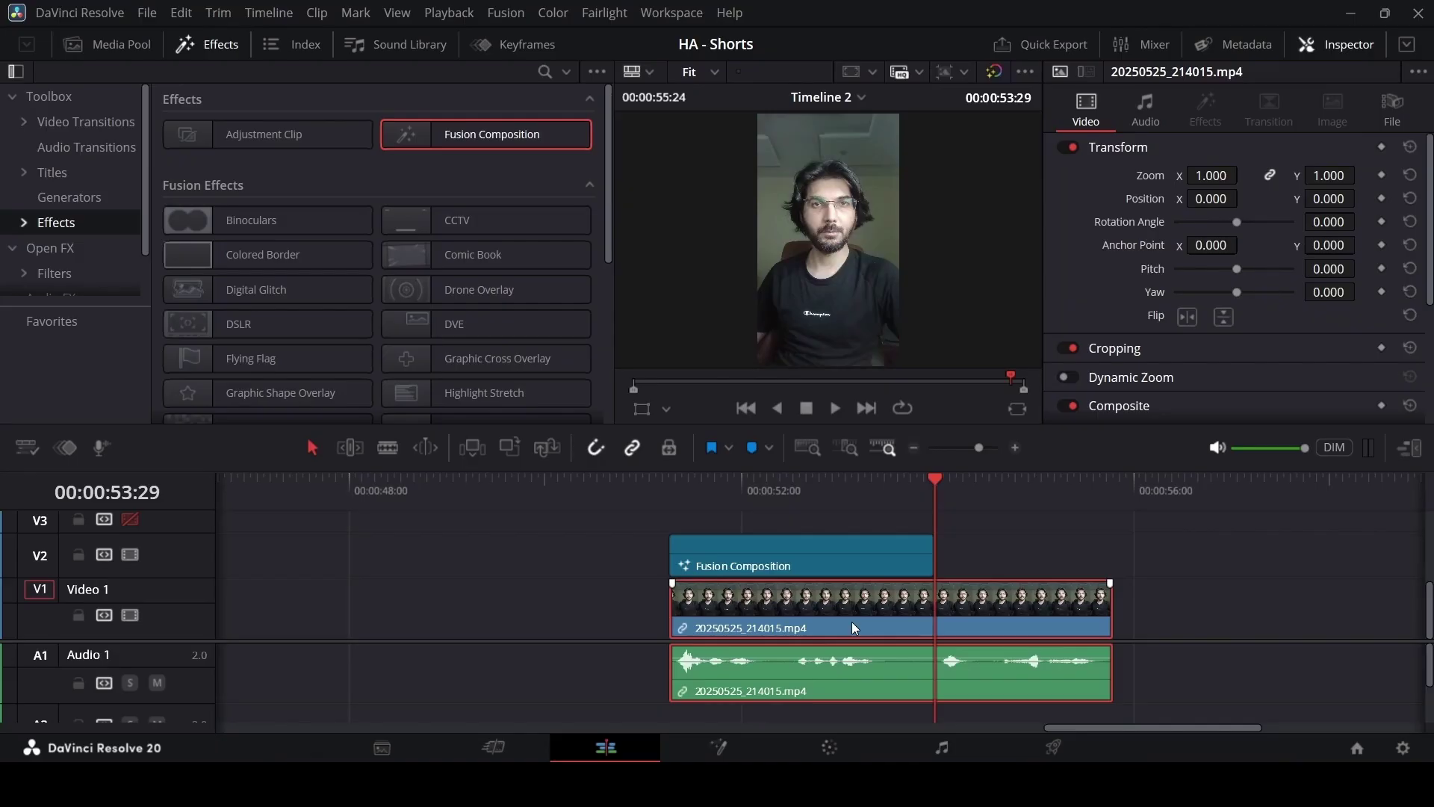
{"action": "left_click", "coordinate": [797, 568]}
{"action": "left_click", "coordinate": [119, 45]}
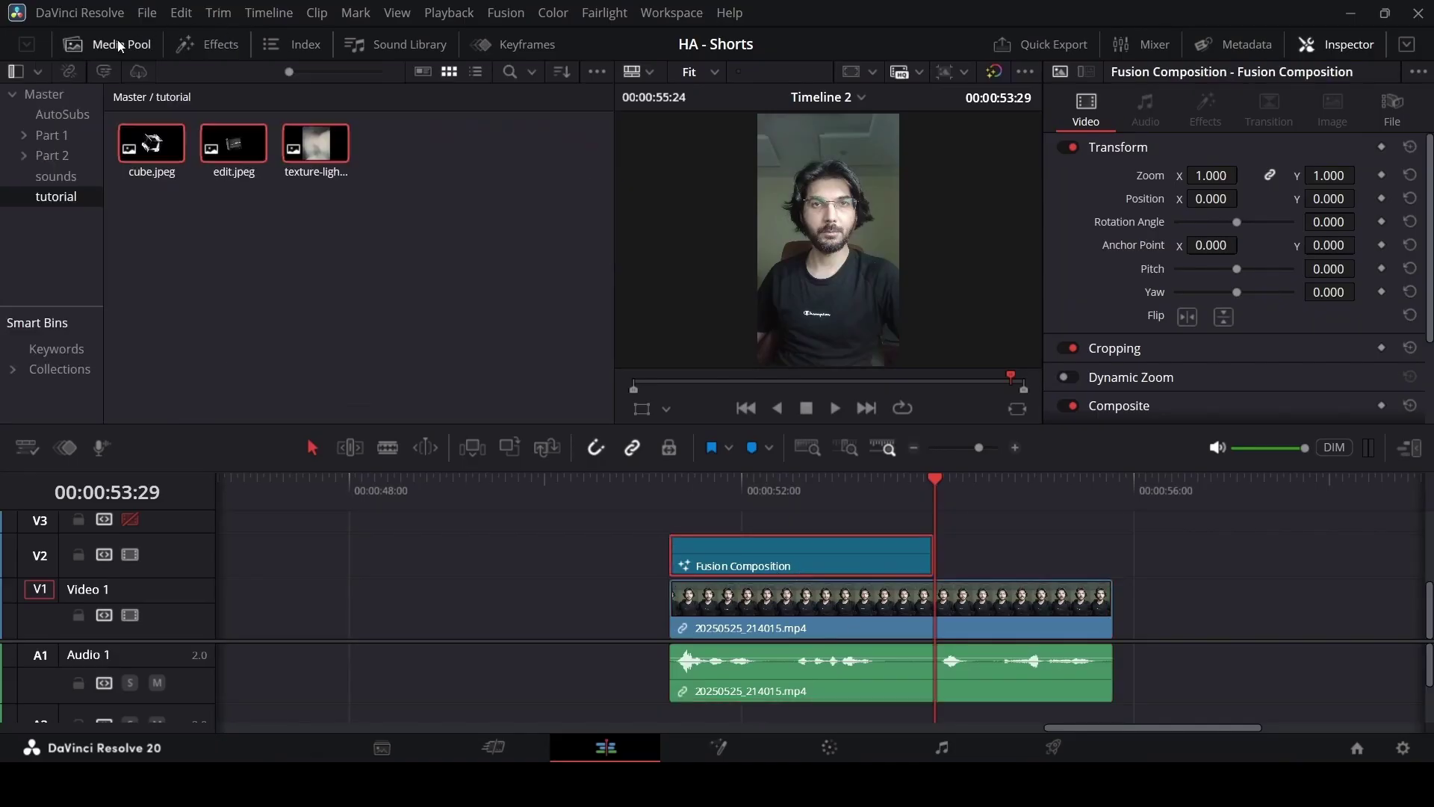
{"action": "left_click", "coordinate": [290, 263]}
{"action": "left_click_drag", "start_coordinate": [140, 233], "coordinate": [334, 131]}
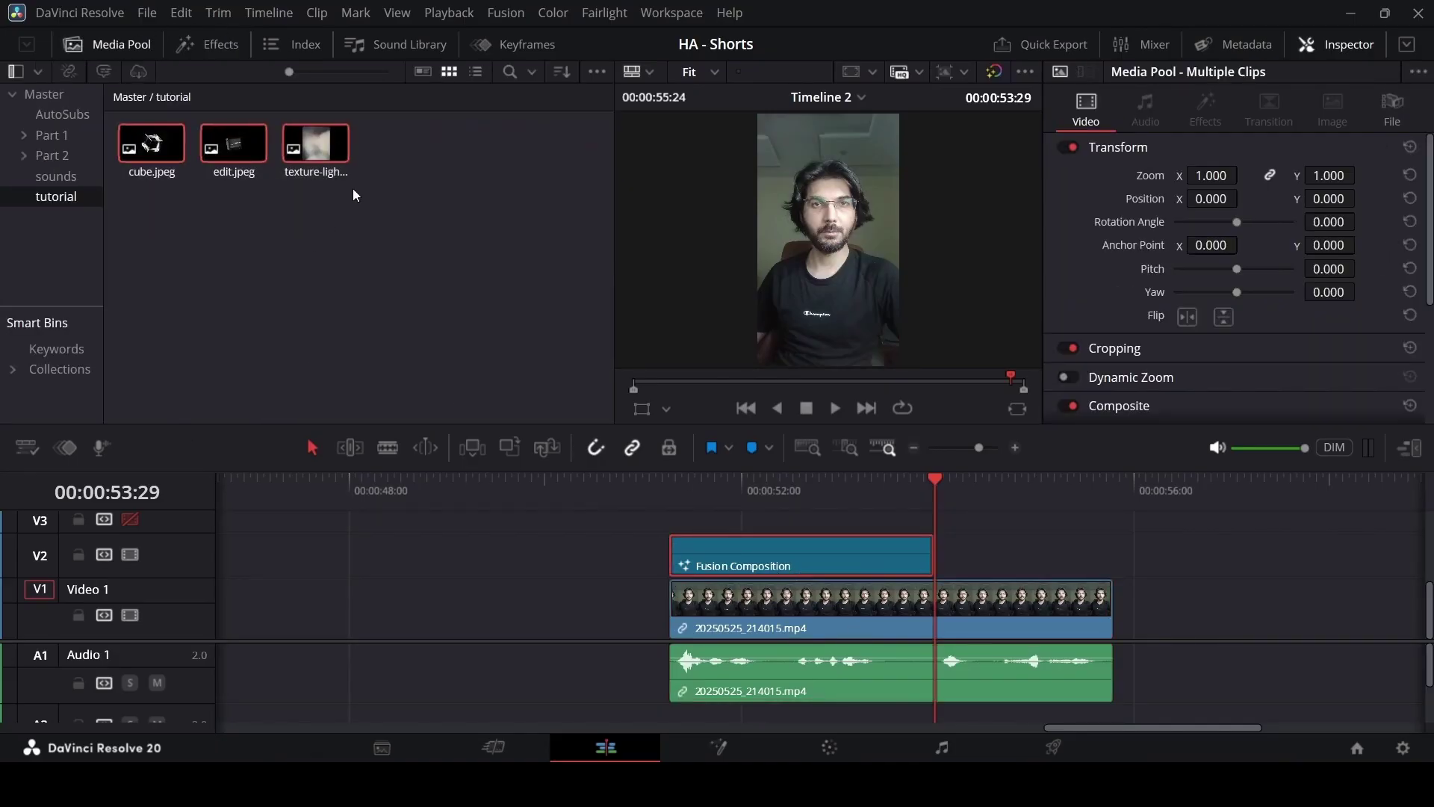
Step: Open the Video 2 Fusion Composition in the Fusion page and add a Background node connected to MediaOut1
{"action": "left_click", "coordinate": [683, 499]}
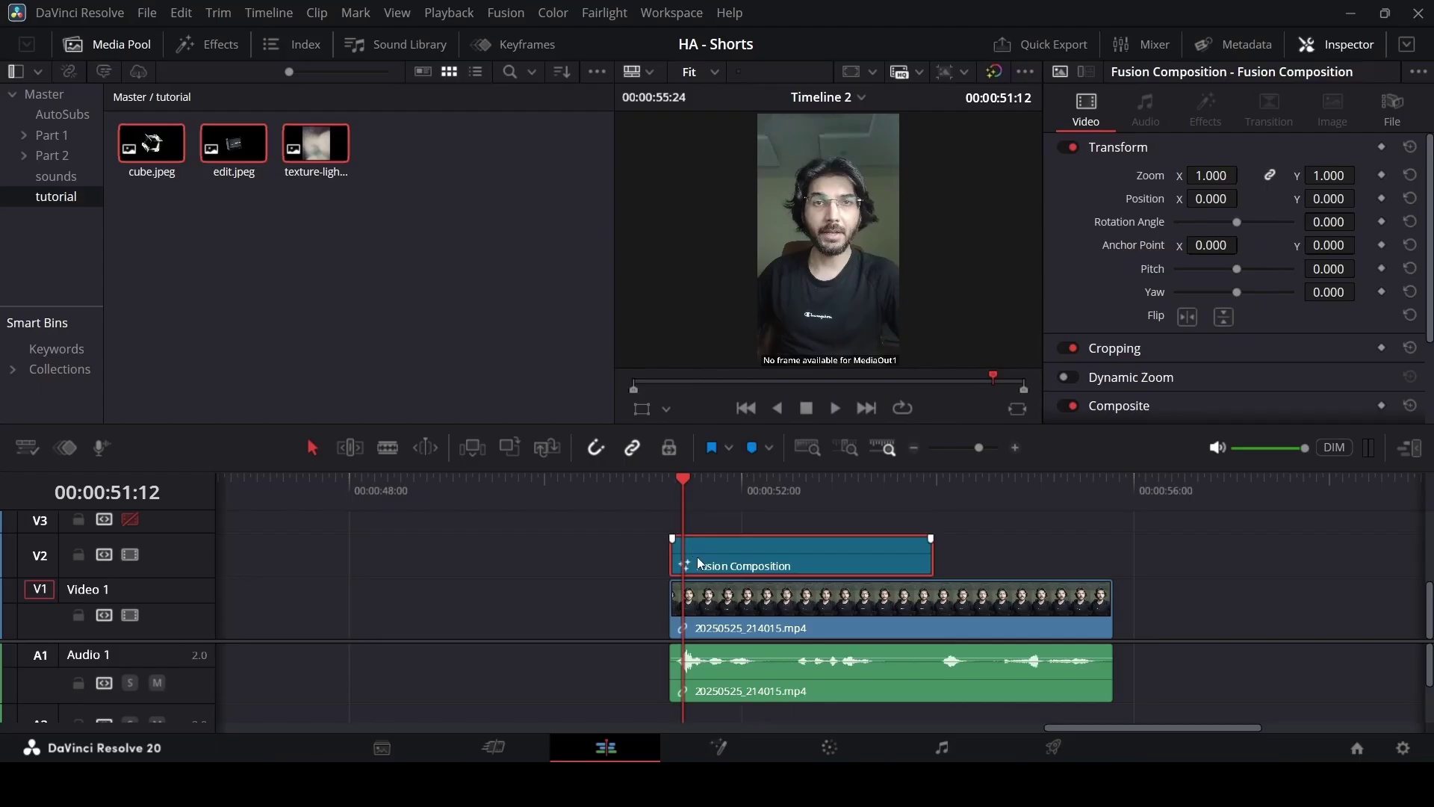
{"action": "right_click", "coordinate": [706, 566]}
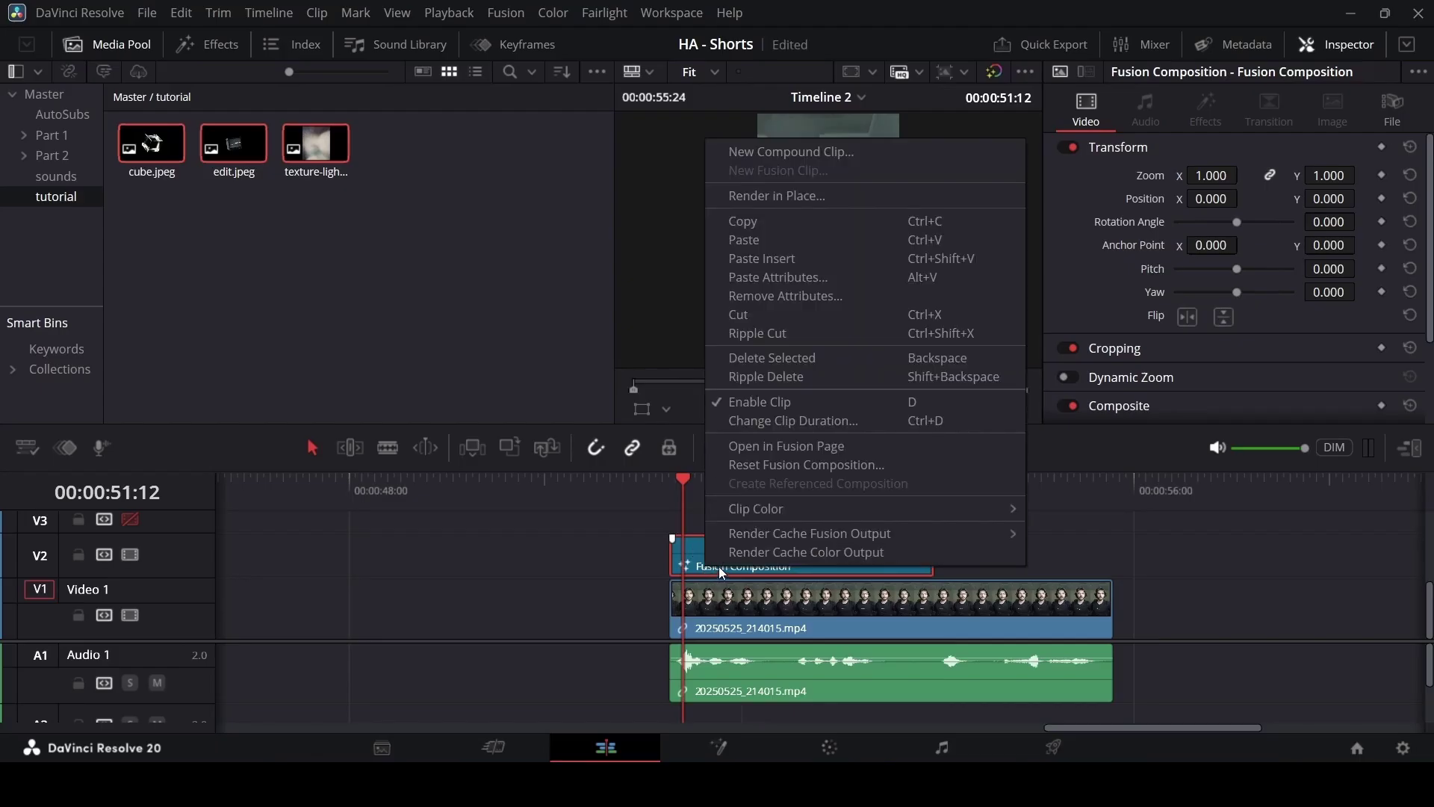
{"action": "left_click", "coordinate": [783, 442]}
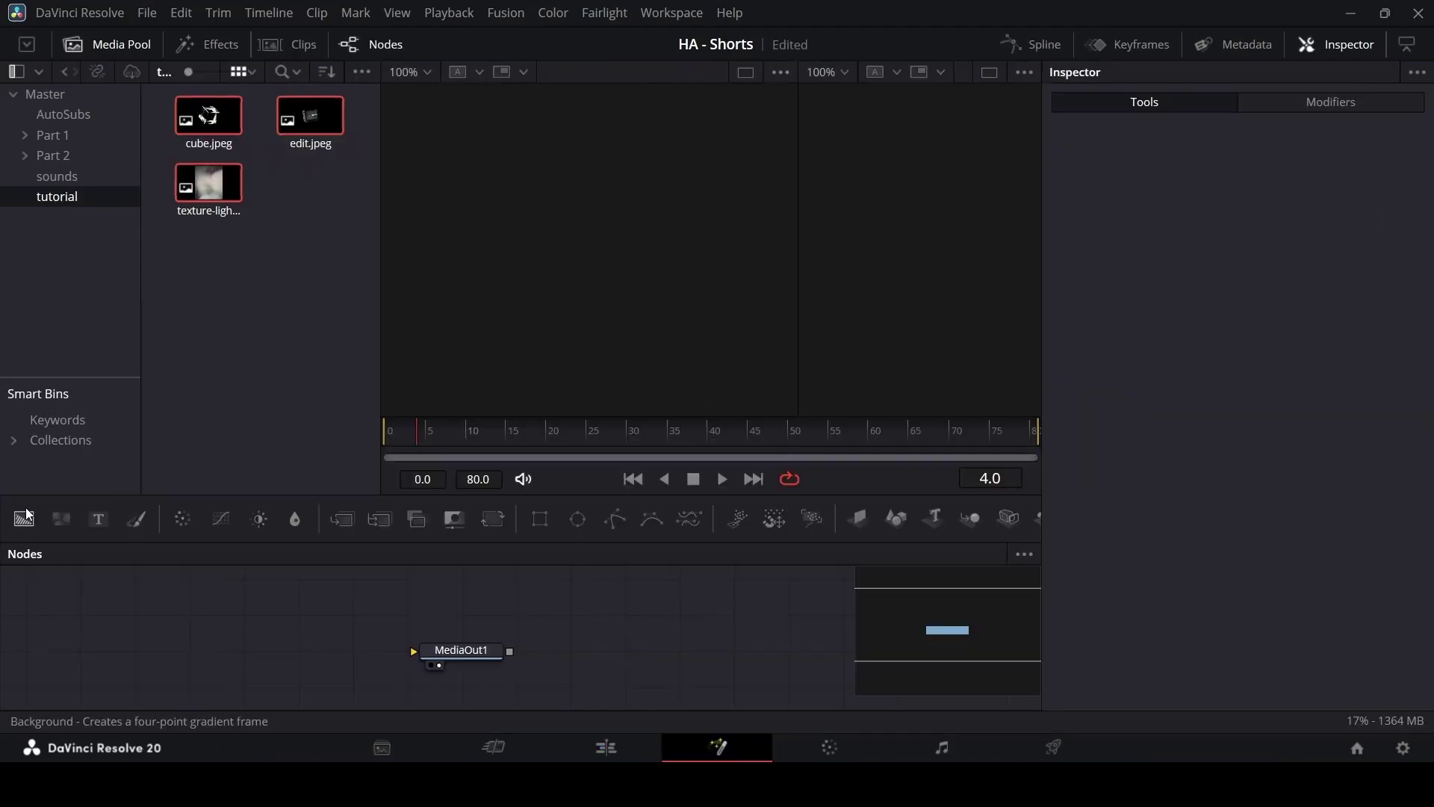
{"action": "left_click_drag", "start_coordinate": [23, 518], "coordinate": [455, 662]}
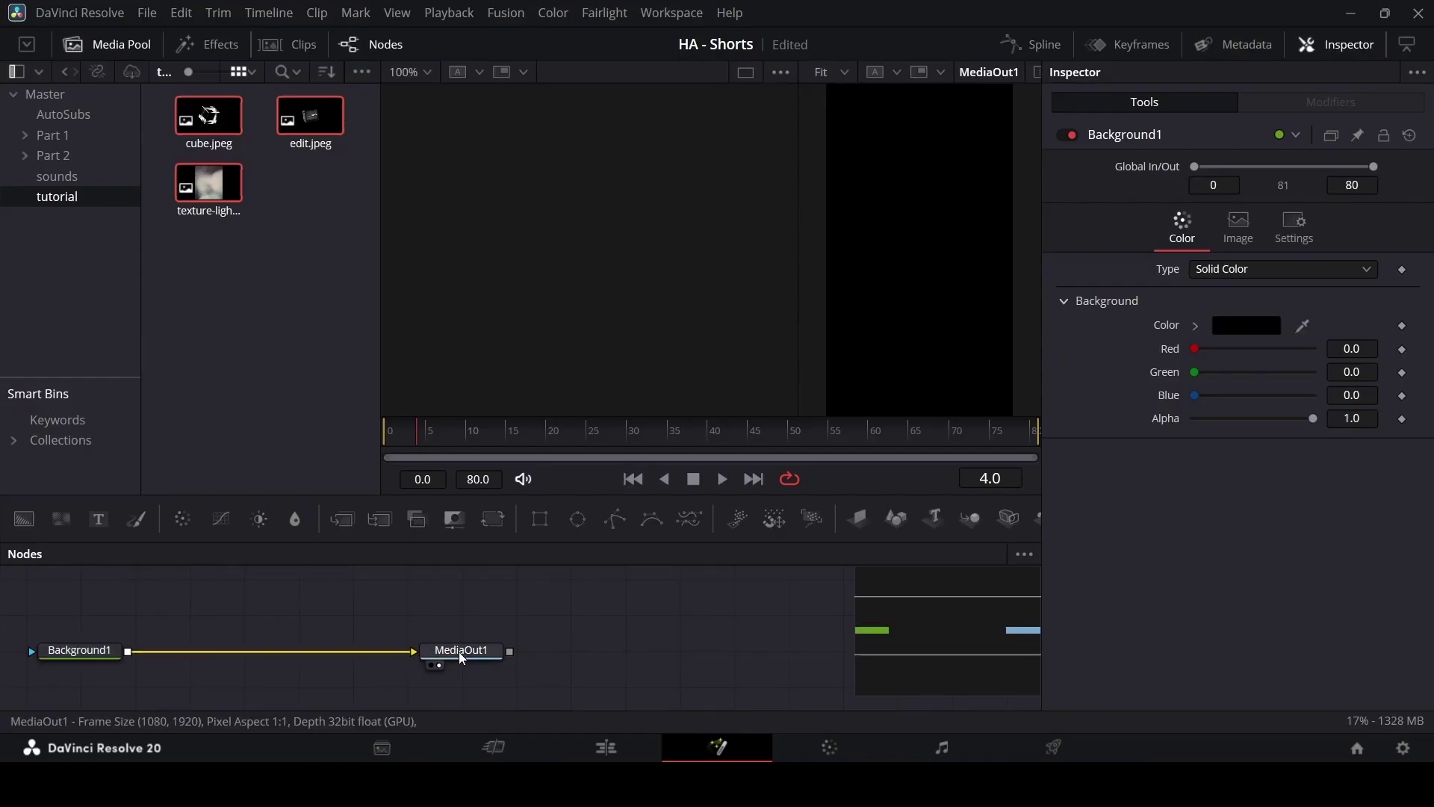
Step: Merge the light texture image over the Background and enlarge it to a size of about 2.14 to fill the frame
{"action": "left_click_drag", "start_coordinate": [208, 195], "coordinate": [337, 396]}
{"action": "left_click_drag", "start_coordinate": [188, 604], "coordinate": [121, 647]}
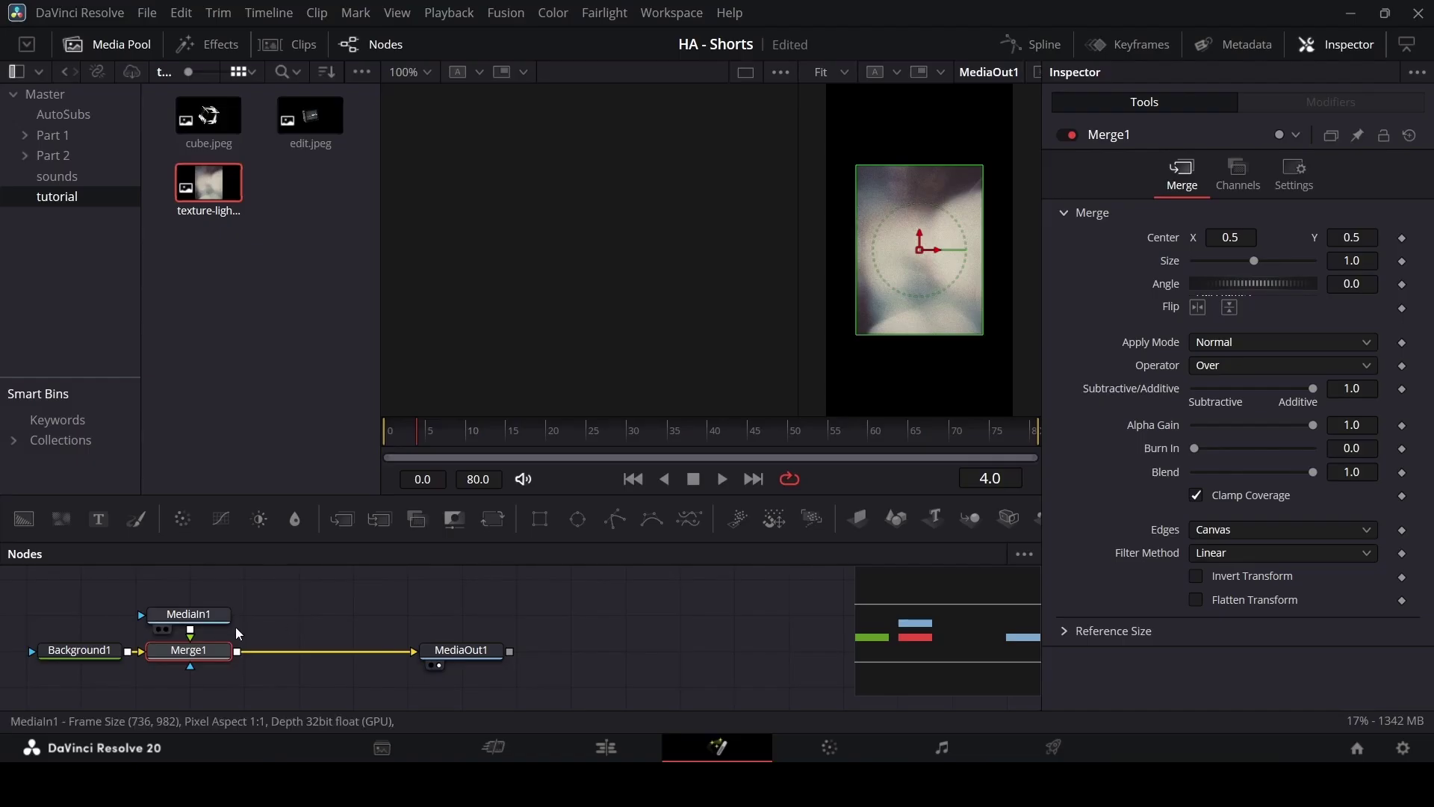
{"action": "left_click_drag", "start_coordinate": [1262, 266], "coordinate": [1274, 263]}
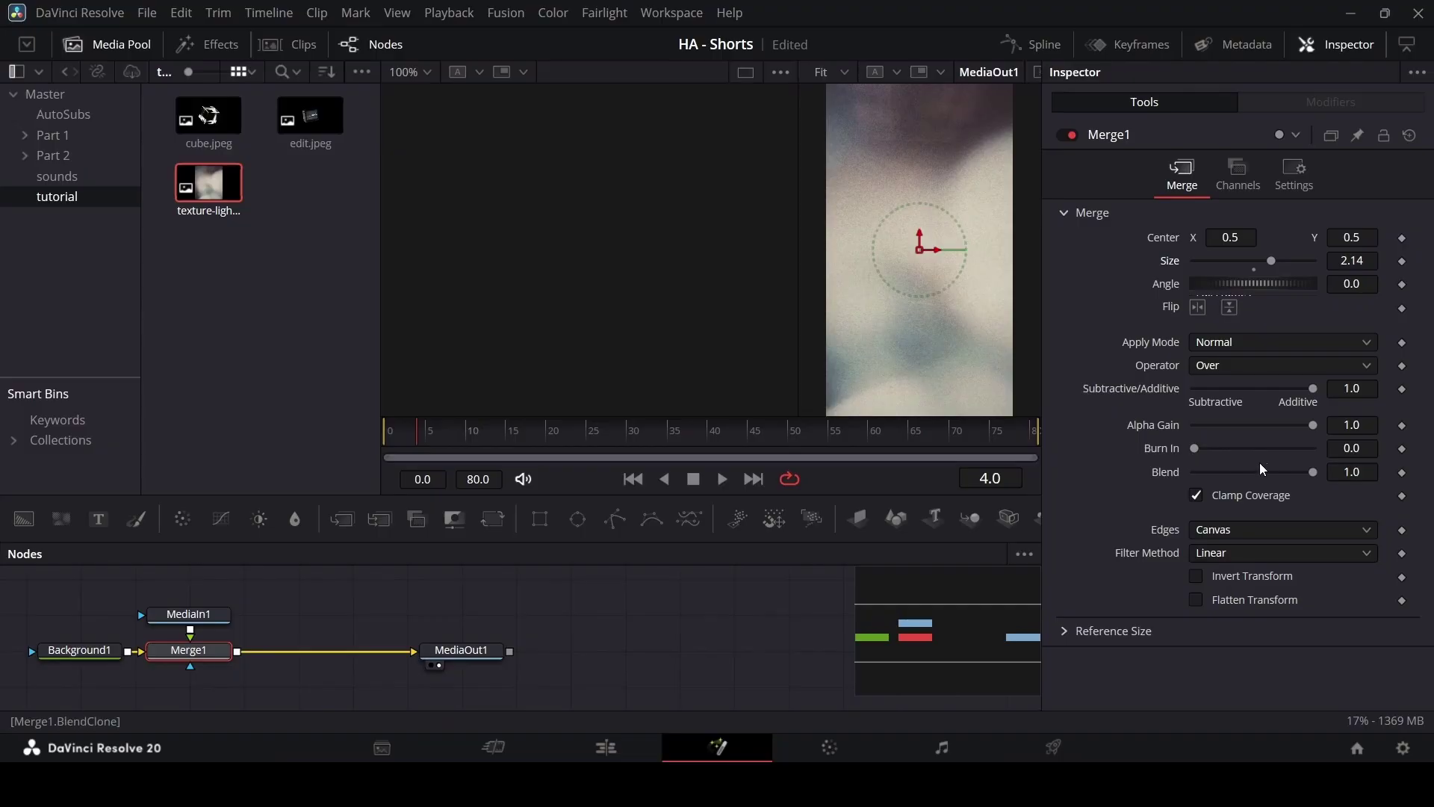
Step: Set the texture merge's blend to 0.2
{"action": "left_click", "coordinate": [1356, 473]}
{"action": "type", "text": "0.2"}
{"action": "key", "text": "Return"}
{"action": "left_click", "coordinate": [839, 612]}
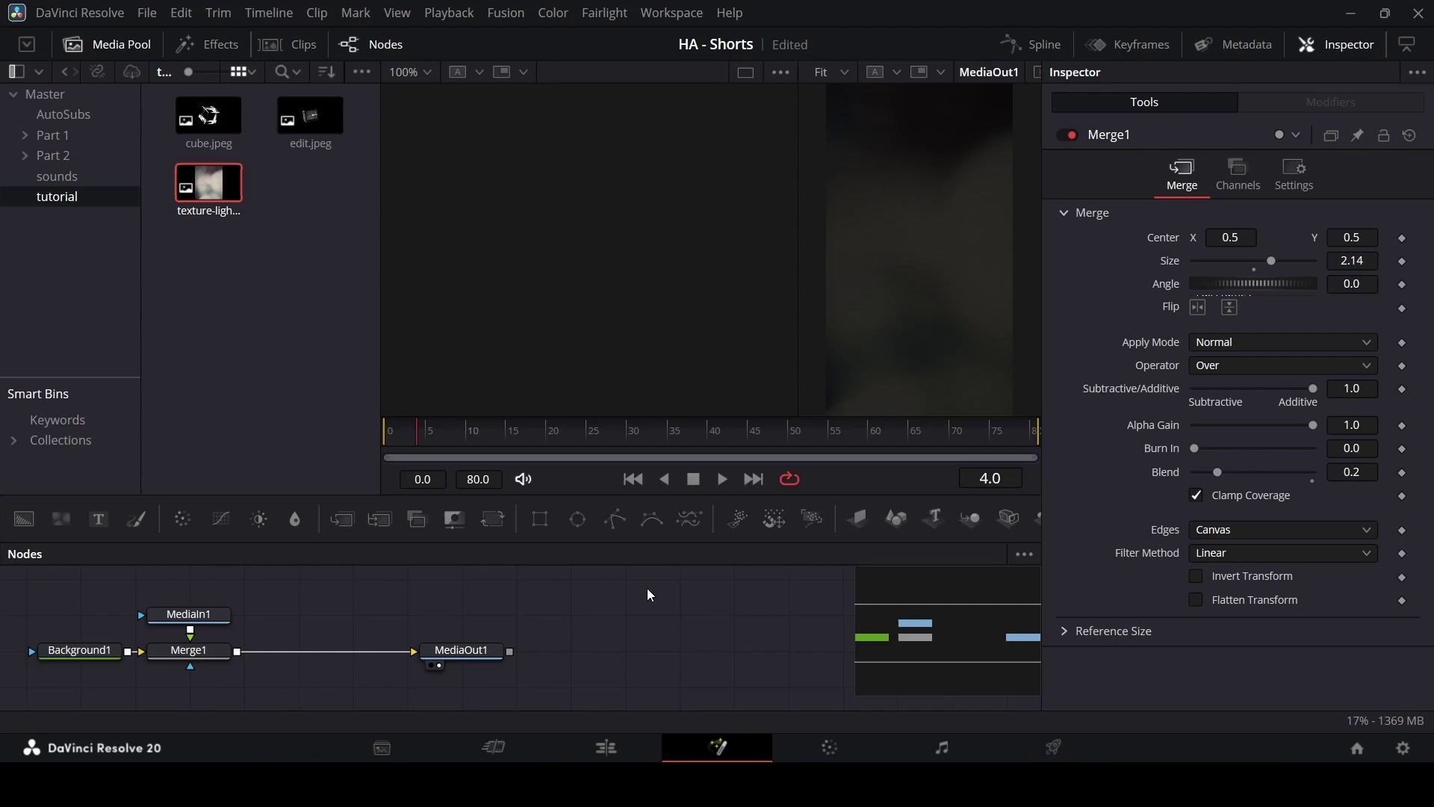
Step: Return to the Edit page, preview the background up to 00:00:52:10, and enable the Video 3 track with the Effects library shown
{"action": "left_click", "coordinate": [623, 756]}
{"action": "left_click_drag", "start_coordinate": [673, 492], "coordinate": [777, 512]}
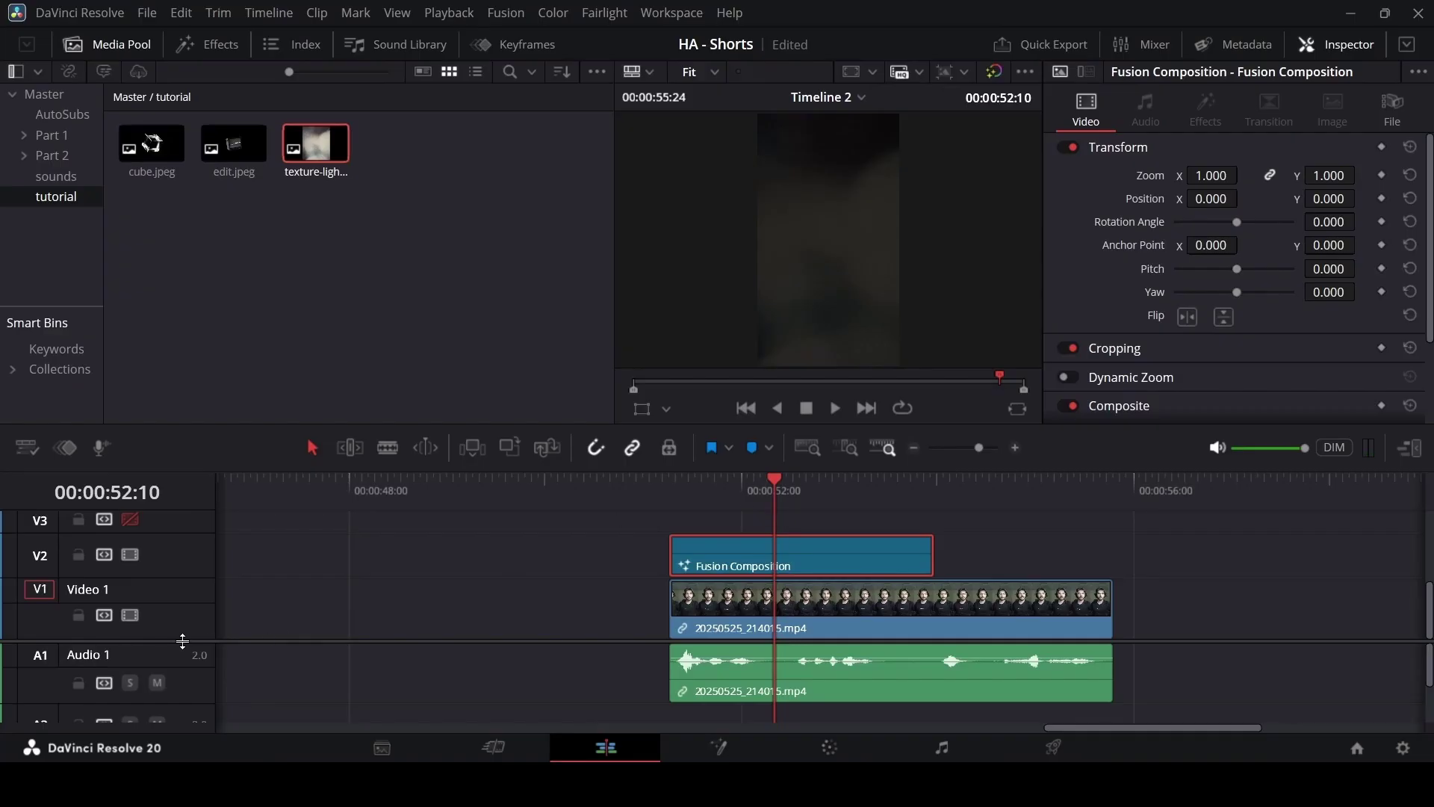
{"action": "left_click_drag", "start_coordinate": [182, 640], "coordinate": [182, 691]}
{"action": "left_click", "coordinate": [131, 572]}
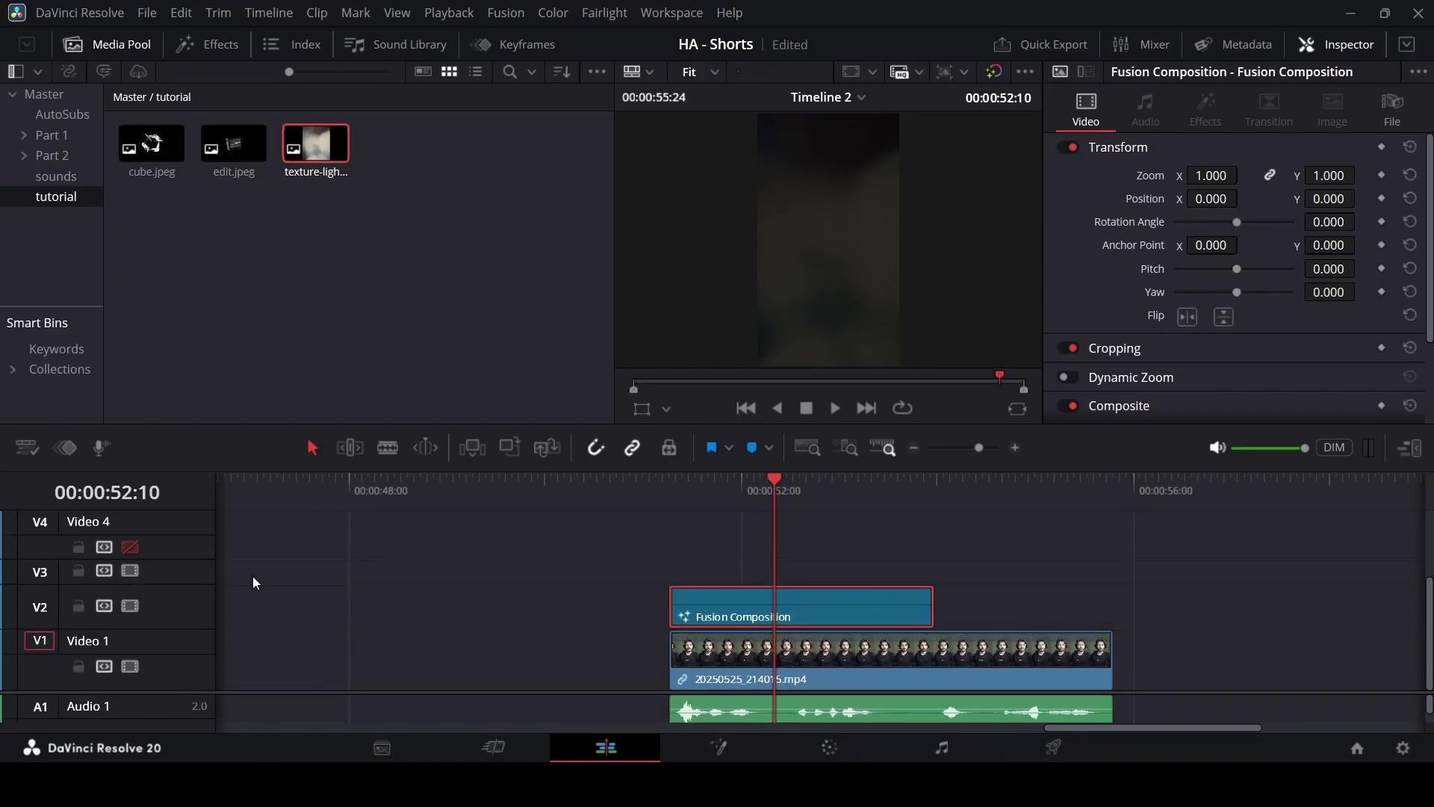
{"action": "left_click", "coordinate": [445, 216]}
{"action": "left_click", "coordinate": [195, 47]}
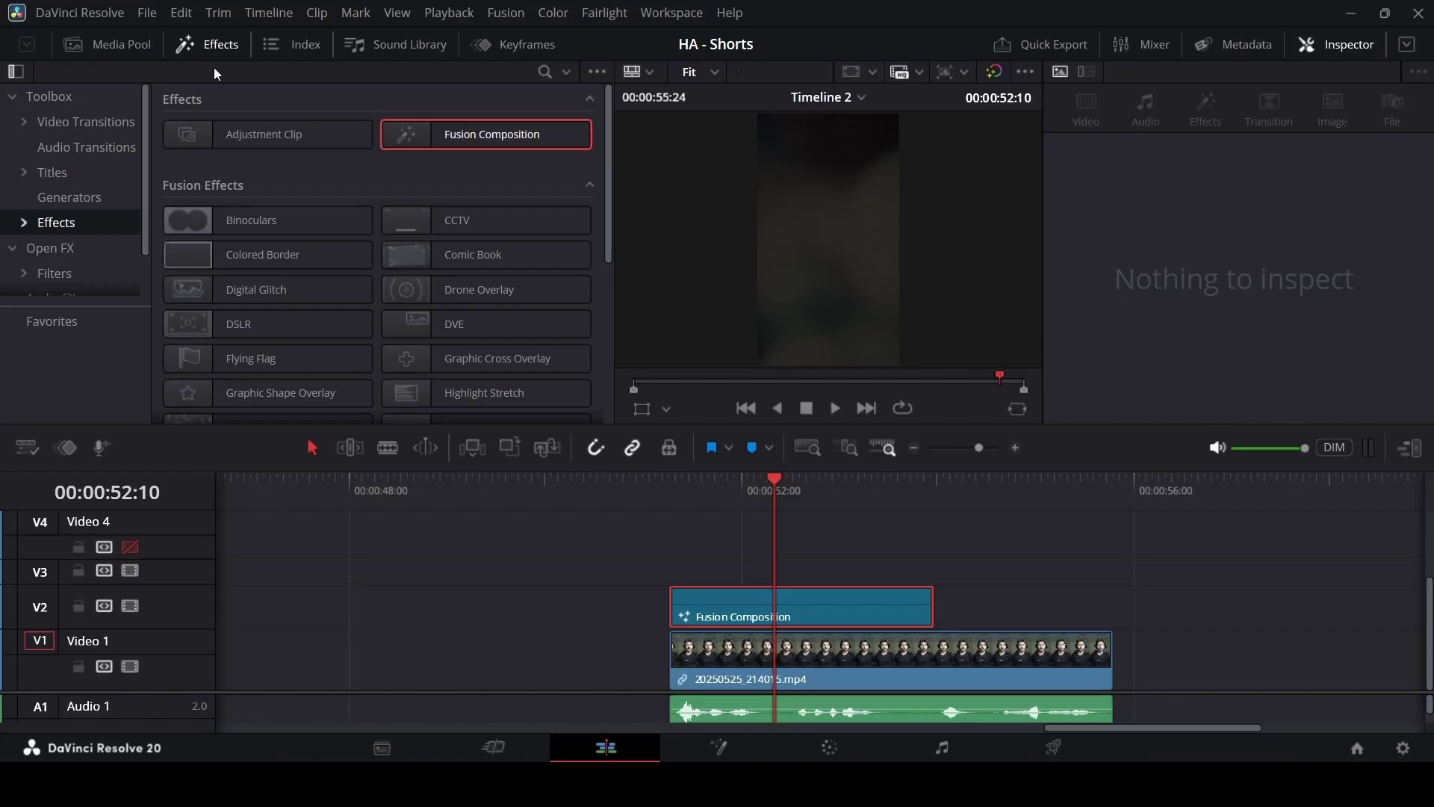
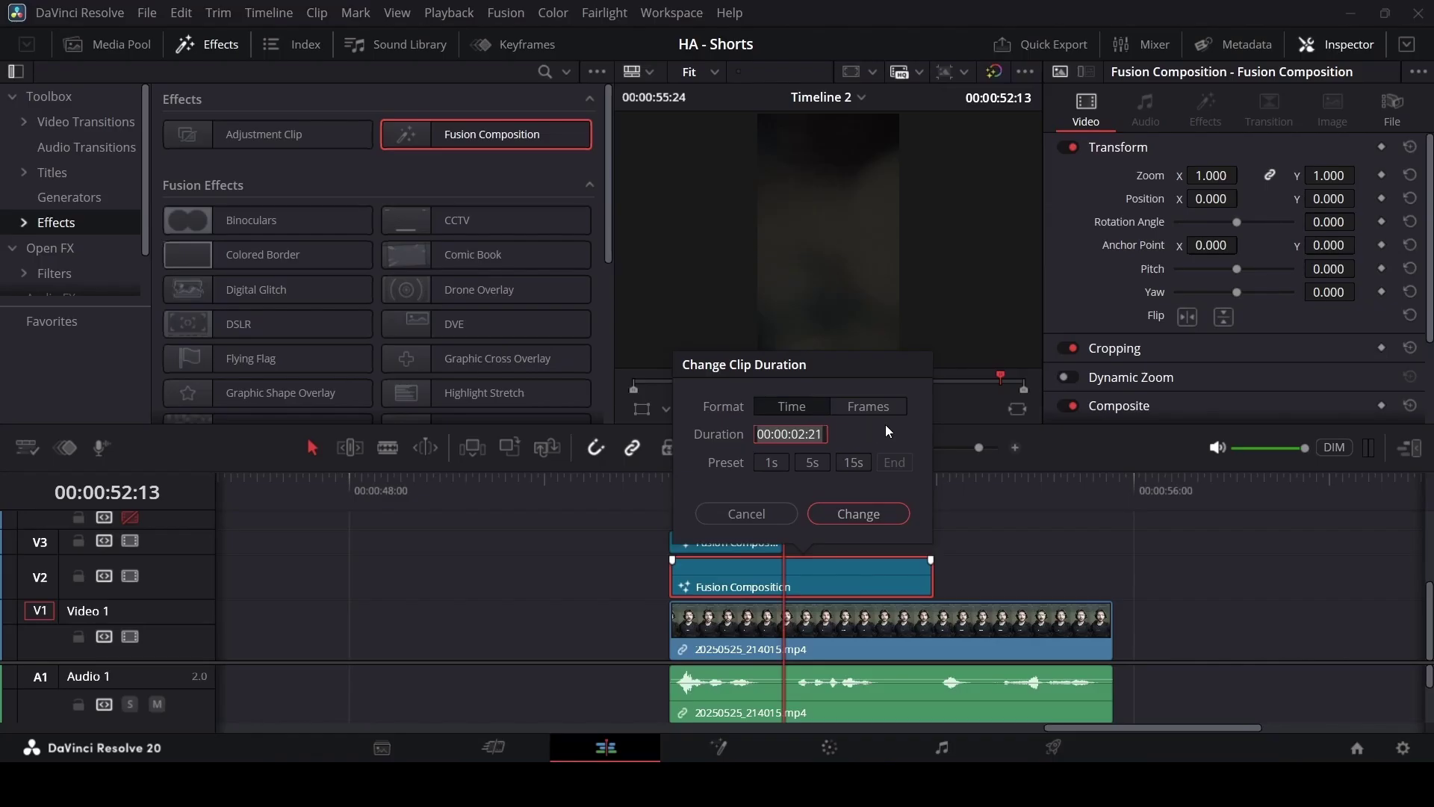
Step: Check the clip duration of the short Fusion Composition on Video 3 without changing it
{"action": "left_click", "coordinate": [747, 513]}
{"action": "left_click", "coordinate": [748, 544]}
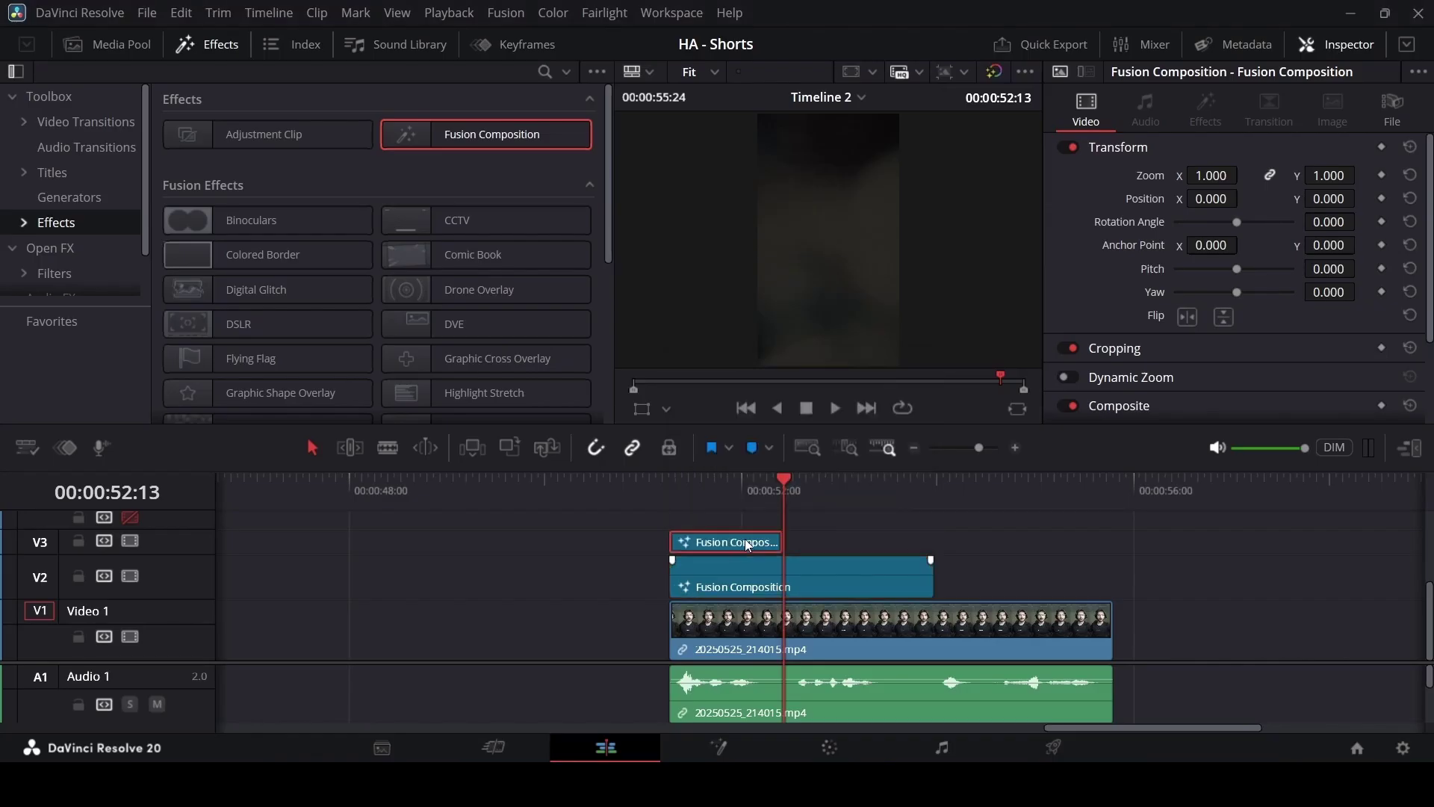
{"action": "right_click", "coordinate": [748, 543]}
{"action": "left_click", "coordinate": [810, 401]}
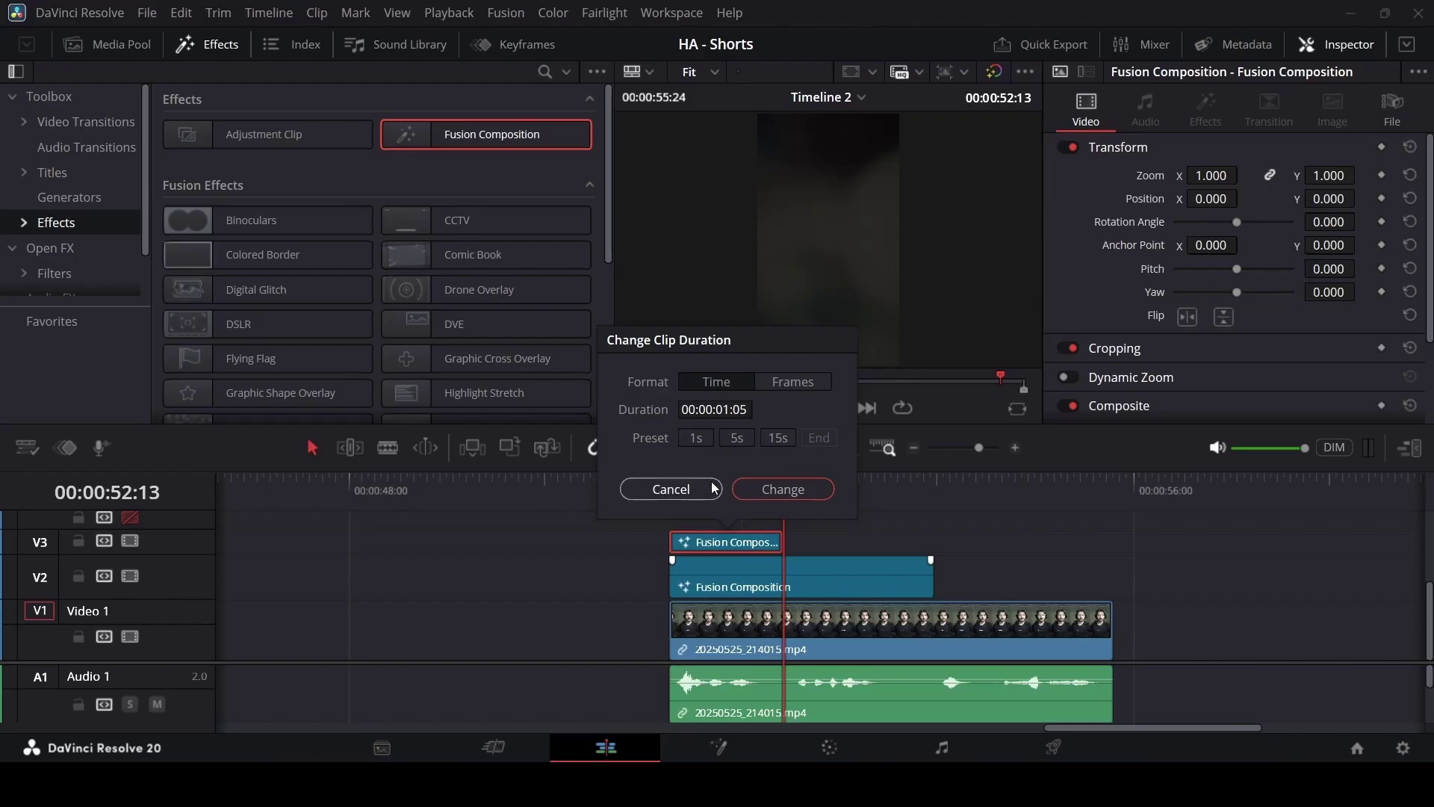
{"action": "left_click", "coordinate": [671, 488]}
Step: Open the Video 3 Fusion Composition at 00:00:51:20 in the Fusion page and merge edit.jpeg over a Background feeding MediaOut1
{"action": "left_click_drag", "start_coordinate": [673, 499], "coordinate": [710, 499]}
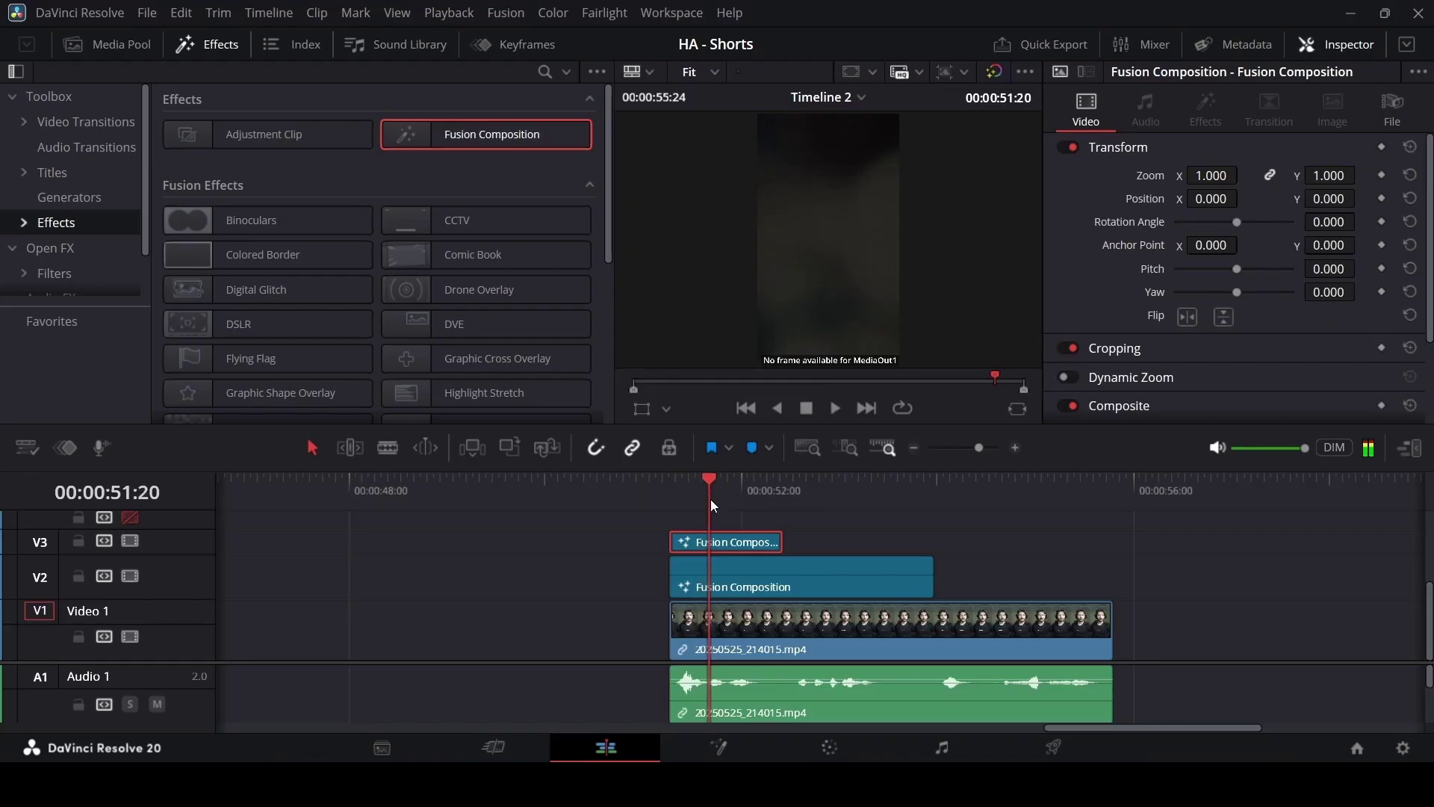
{"action": "right_click", "coordinate": [737, 543]}
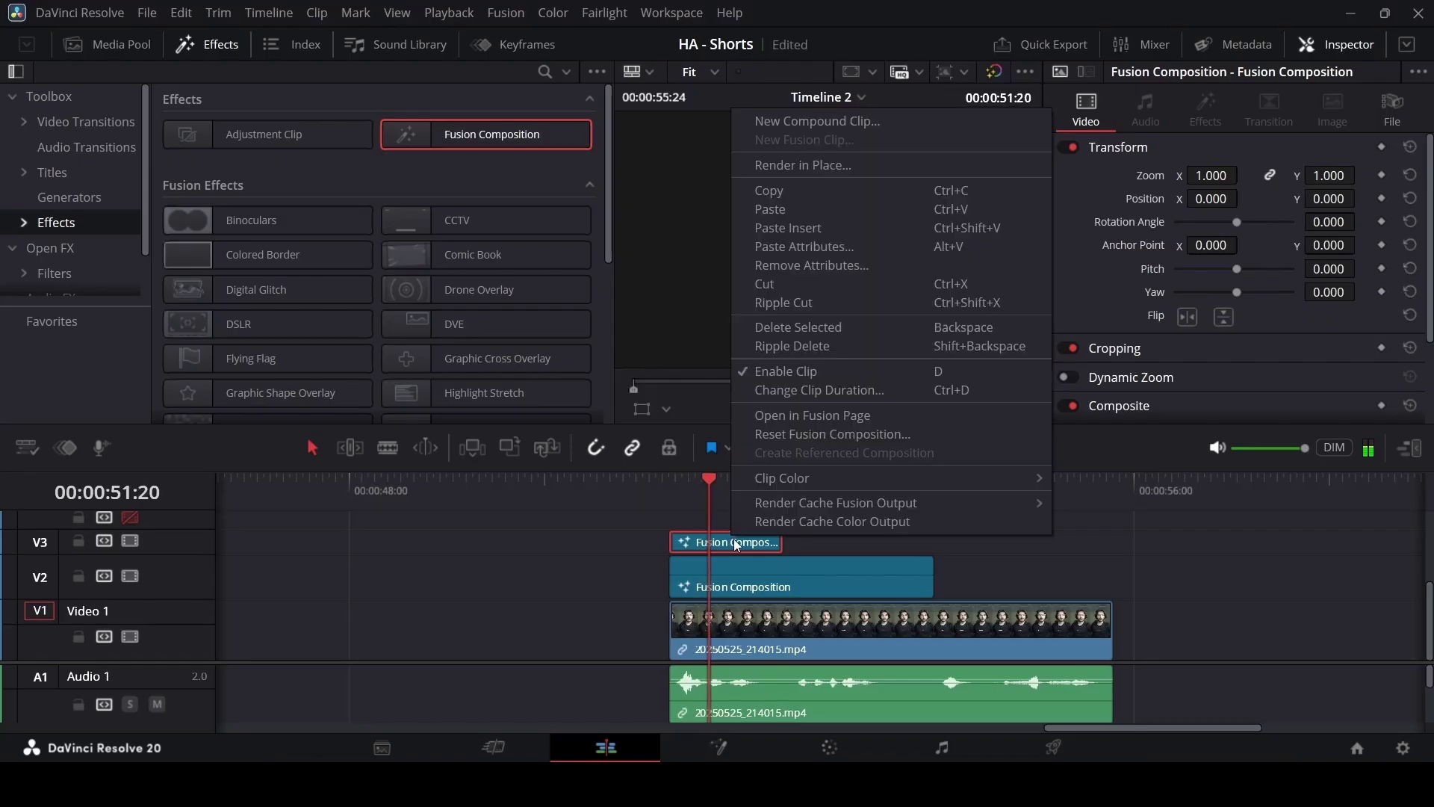
{"action": "left_click", "coordinate": [801, 417]}
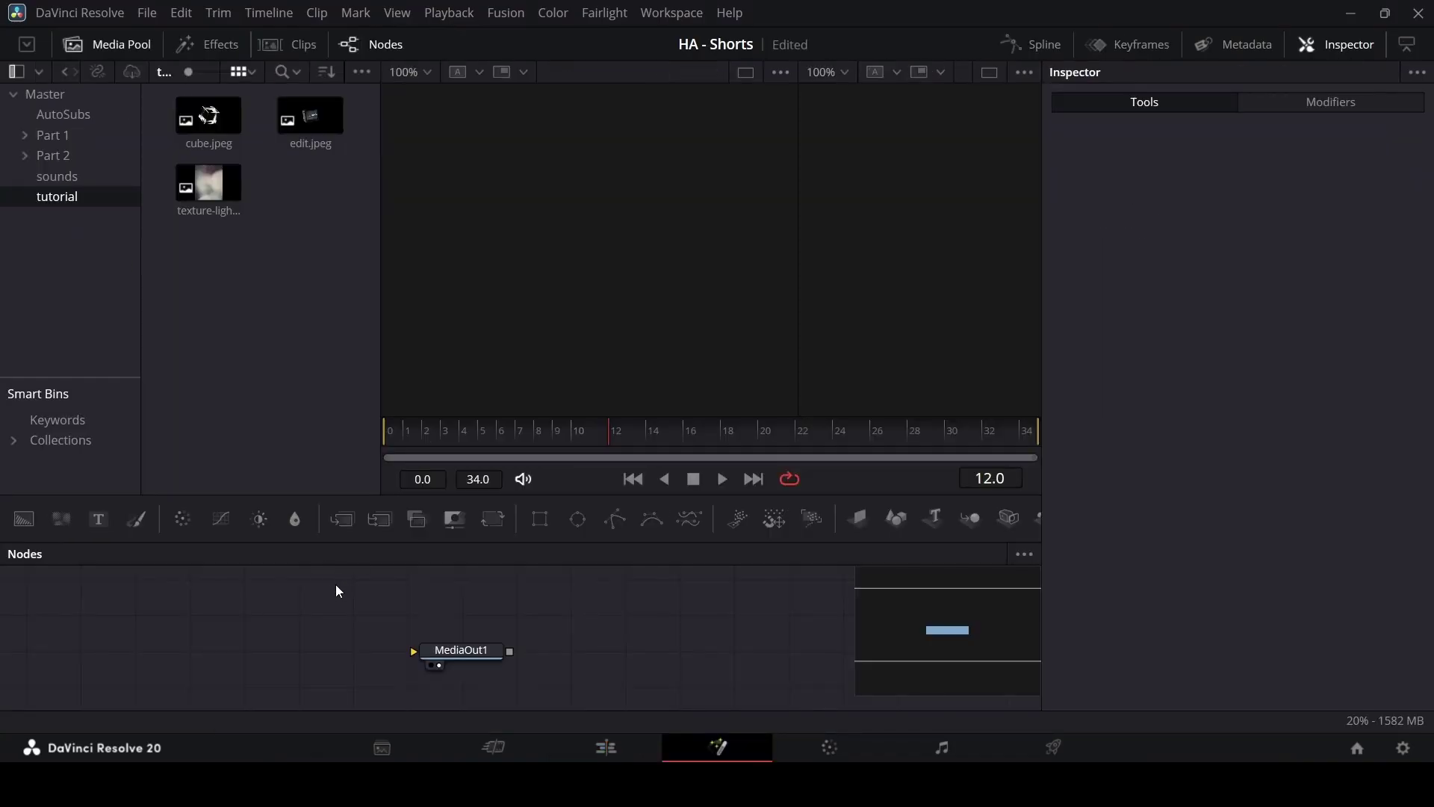
{"action": "left_click_drag", "start_coordinate": [407, 446], "coordinate": [191, 657]}
{"action": "key", "text": "1"}
{"action": "key", "text": "1"}
{"action": "left_click_drag", "start_coordinate": [237, 615], "coordinate": [416, 659]}
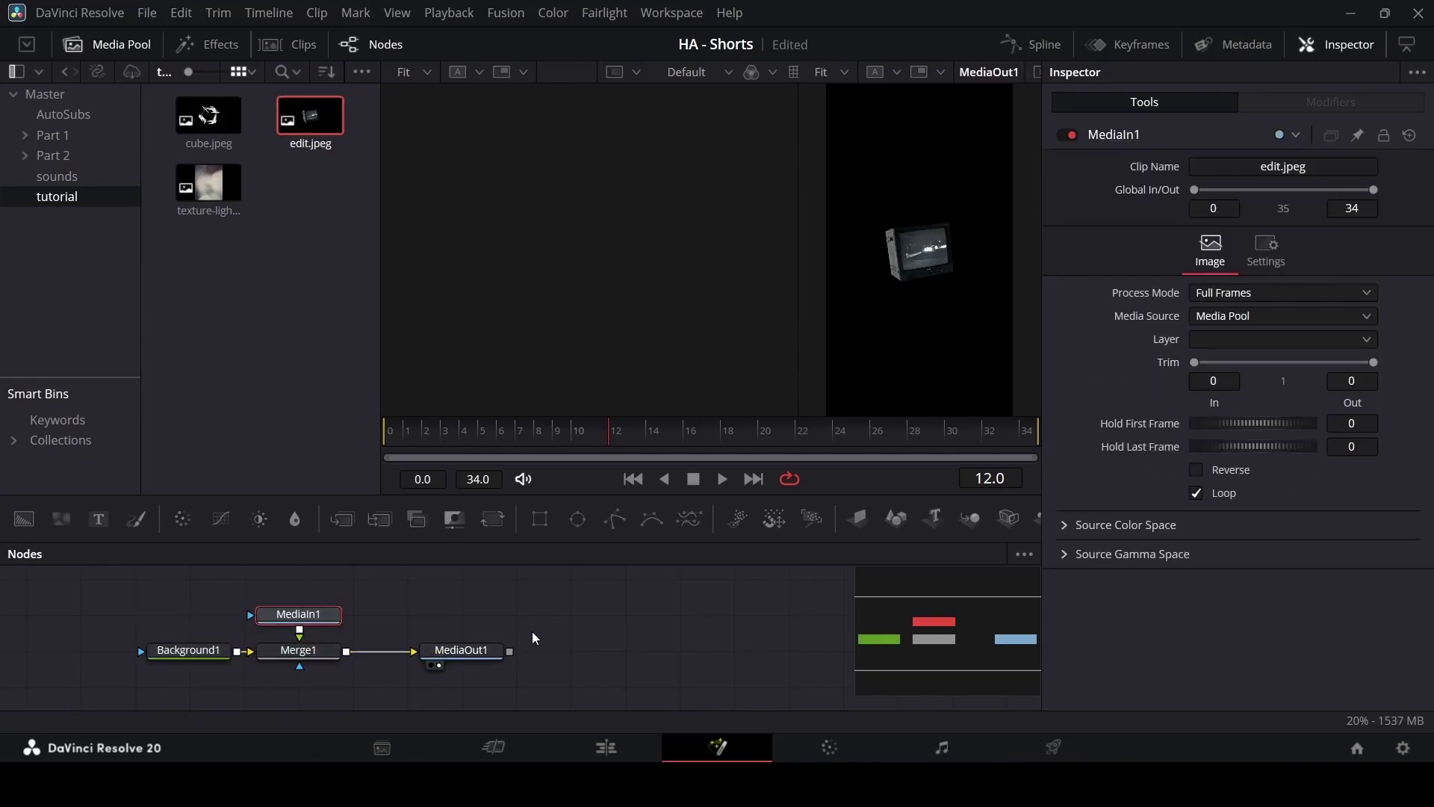
Step: Spread out the MediaOut1 and MediaIn1 nodes and set the Background's alpha to 0
{"action": "left_click_drag", "start_coordinate": [490, 650], "coordinate": [708, 650]}
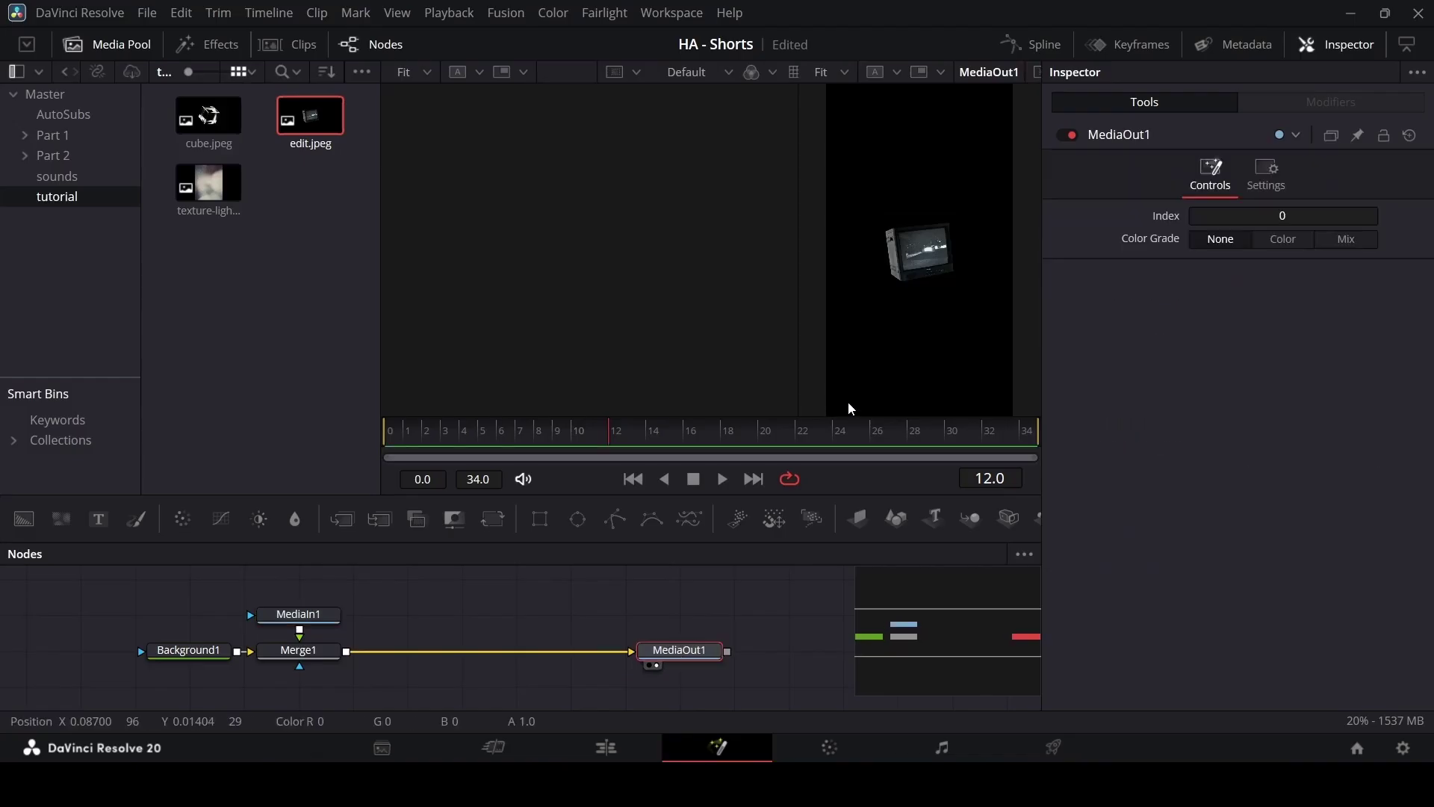
{"action": "left_click_drag", "start_coordinate": [301, 618], "coordinate": [302, 585]}
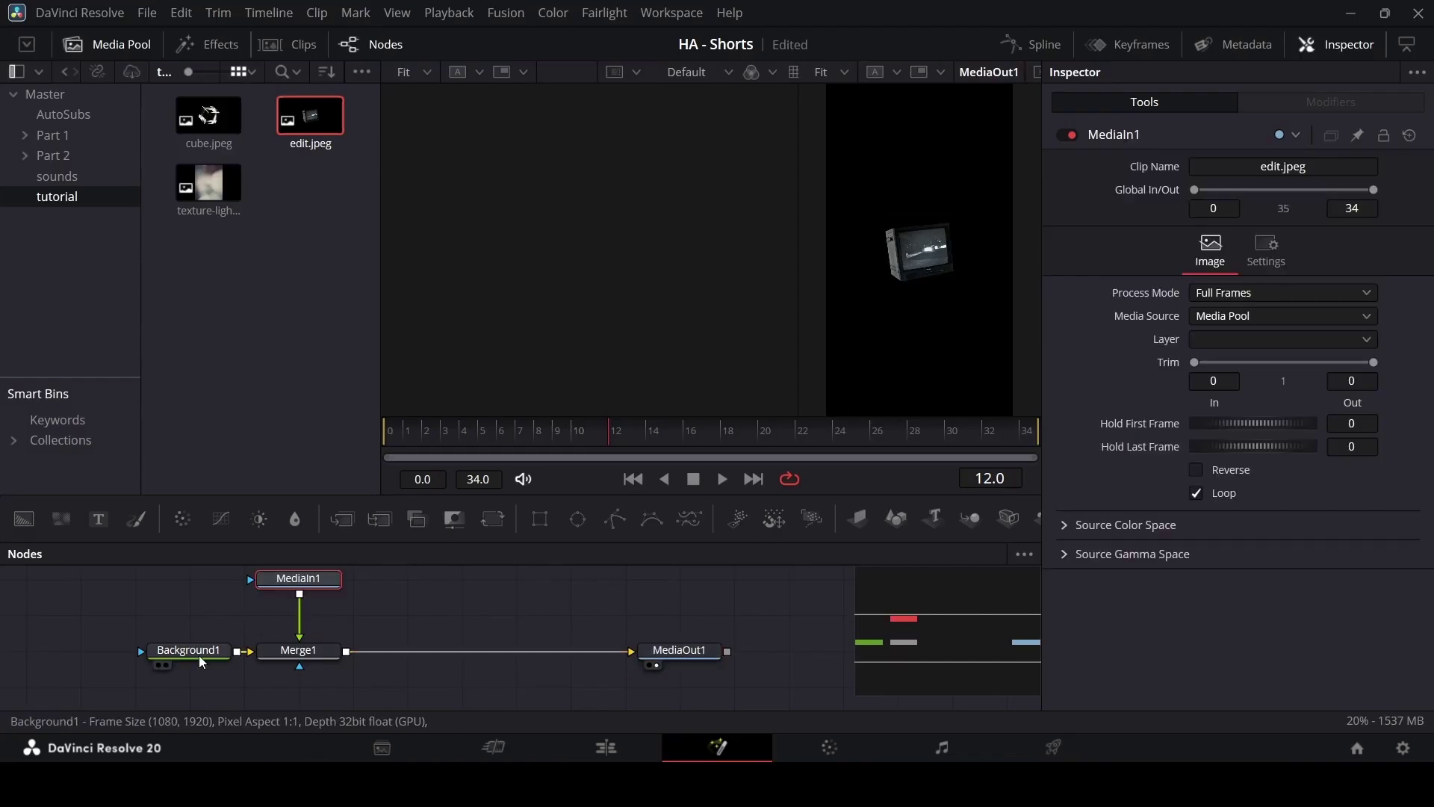
{"action": "left_click", "coordinate": [173, 659]}
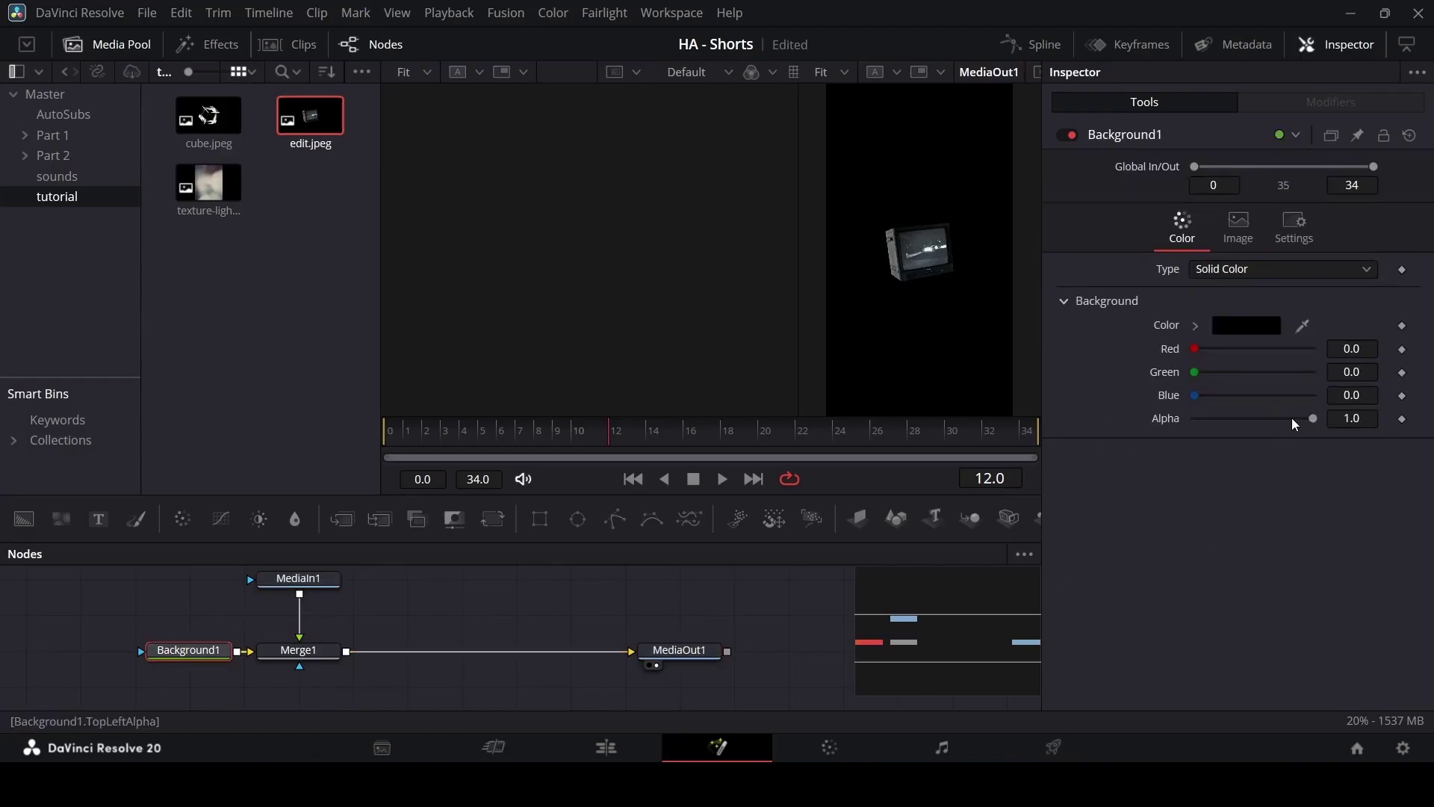
{"action": "left_click_drag", "start_coordinate": [1314, 417], "coordinate": [1119, 432]}
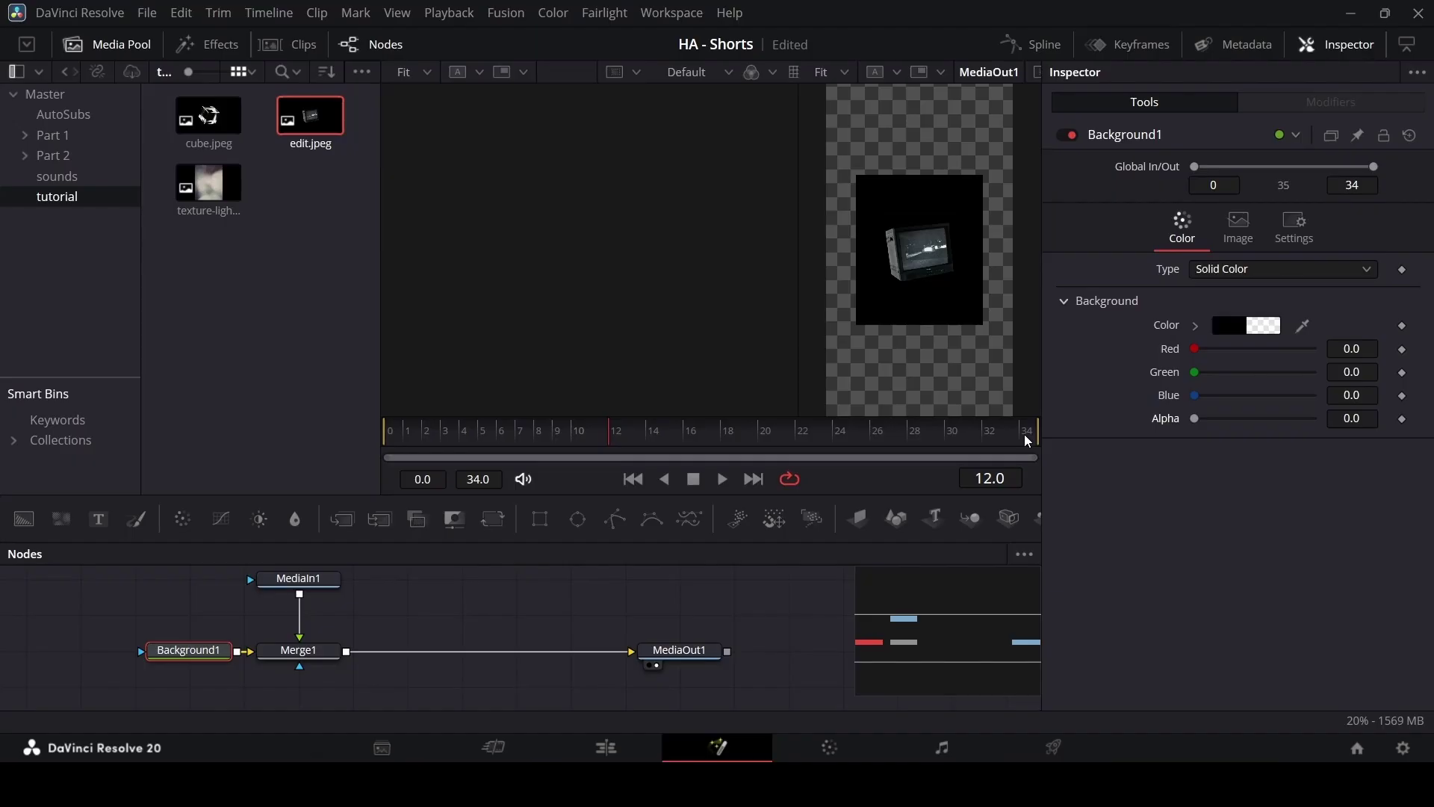
Step: Back on the Edit page, set the Video 3 composition's composite mode to Add
{"action": "left_click", "coordinate": [620, 748]}
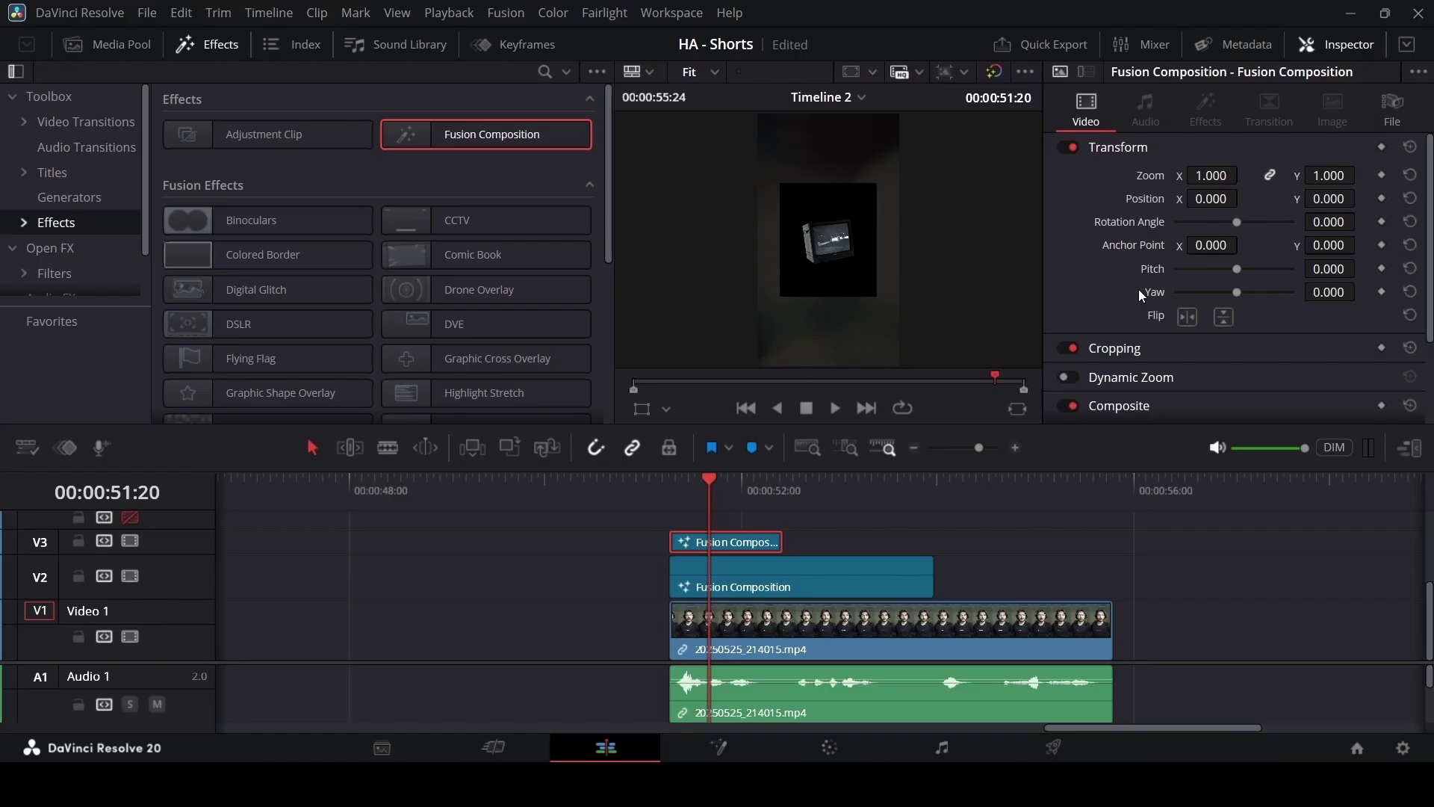
{"action": "scroll", "coordinate": [1139, 289], "scroll_direction": "down", "scroll_amount": 3}
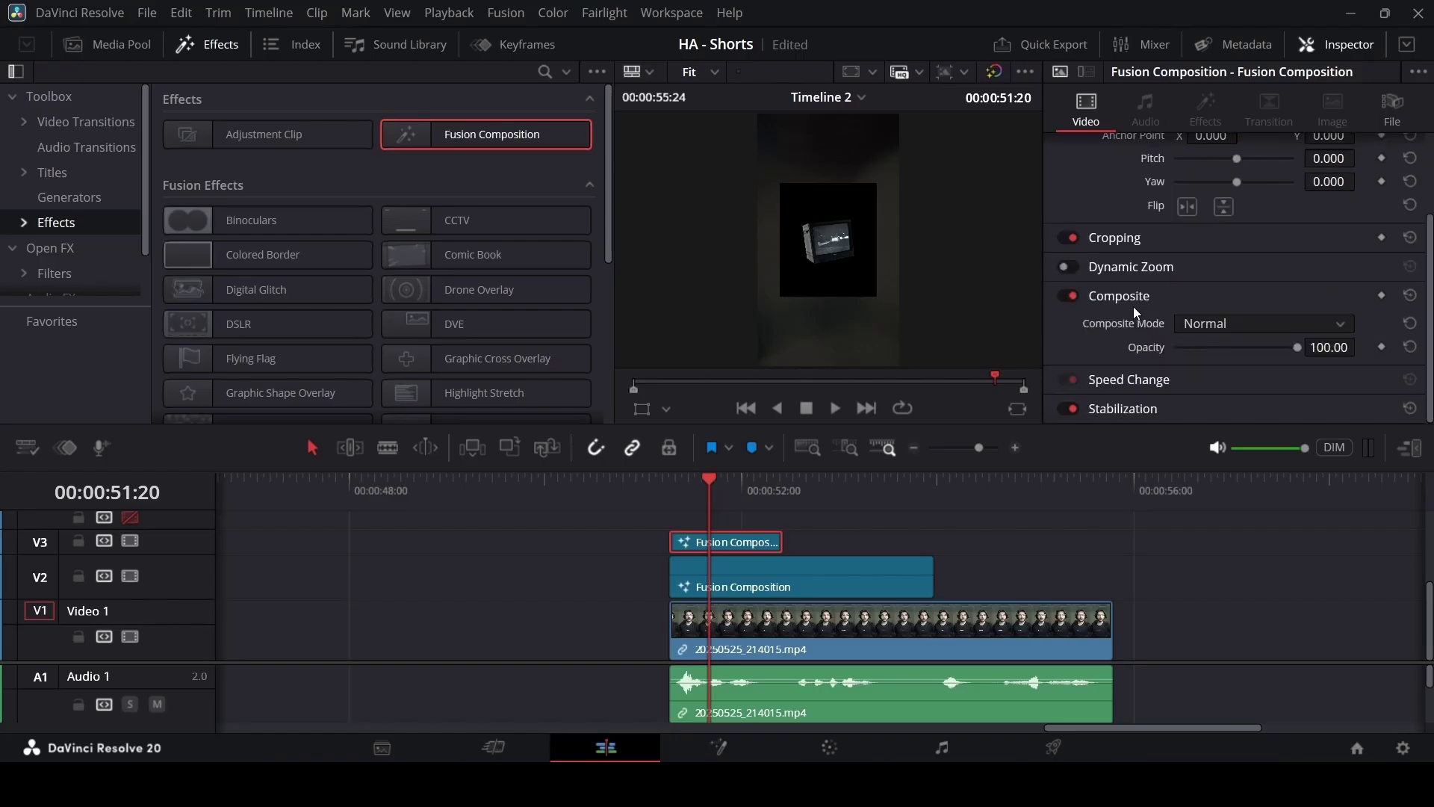
{"action": "left_click", "coordinate": [1222, 323]}
{"action": "left_click", "coordinate": [1226, 371]}
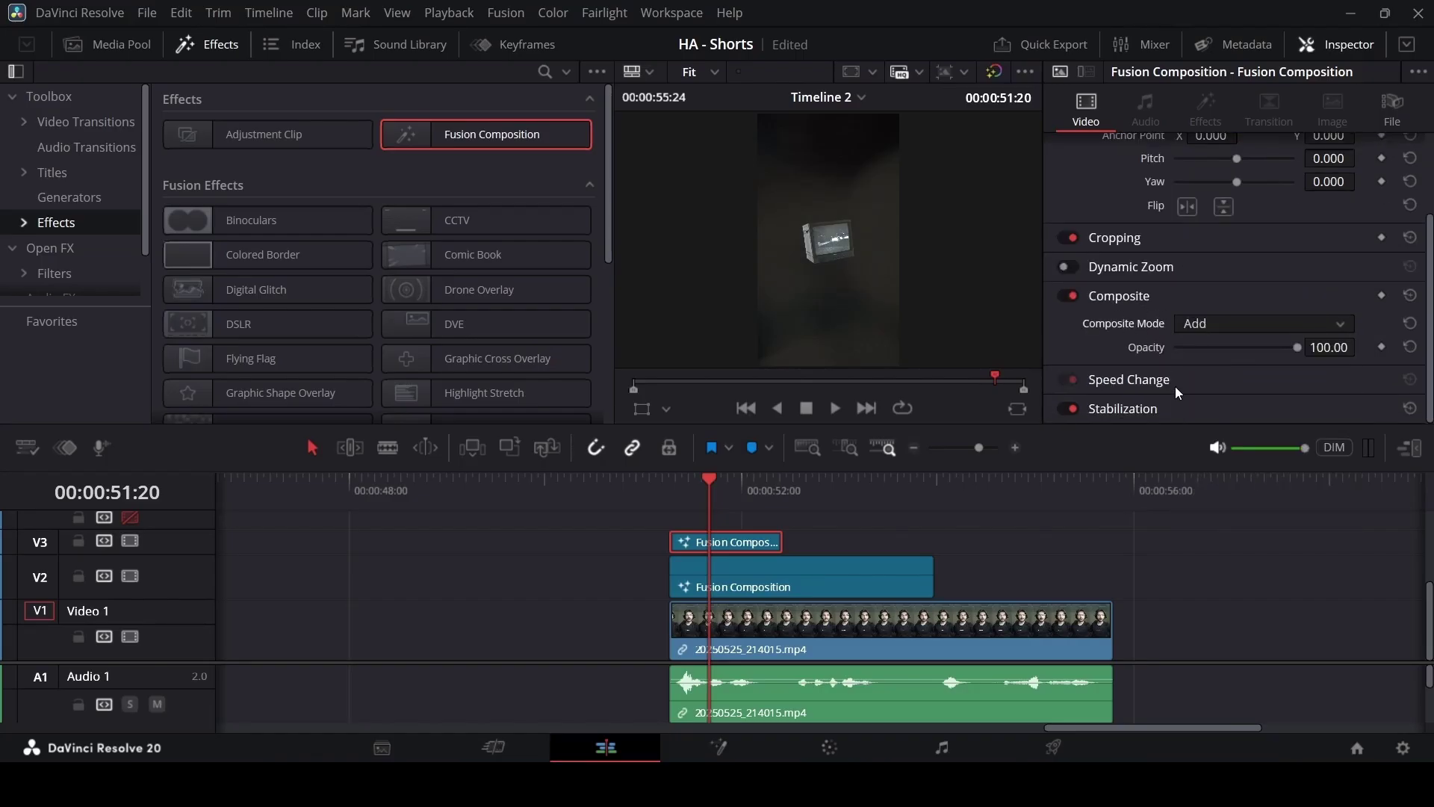
Step: Reopen the Video 3 composition in the Fusion page and merge a Text node over the television image, placing the cursor in its empty text
{"action": "right_click", "coordinate": [756, 541]}
{"action": "left_click", "coordinate": [822, 420]}
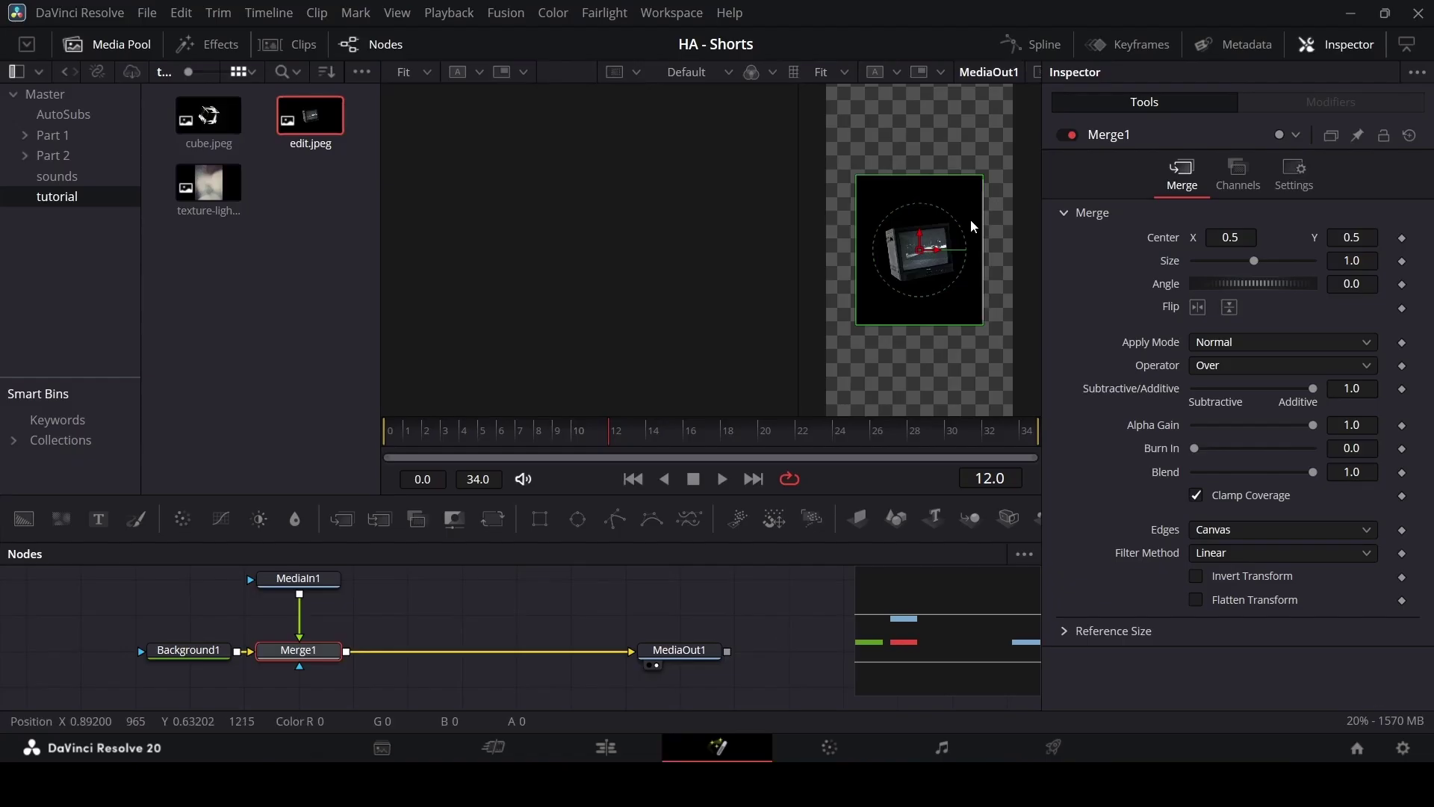
{"action": "scroll", "coordinate": [912, 236], "scroll_direction": "up", "scroll_amount": 5}
{"action": "scroll", "coordinate": [992, 261], "scroll_direction": "down", "scroll_amount": 3}
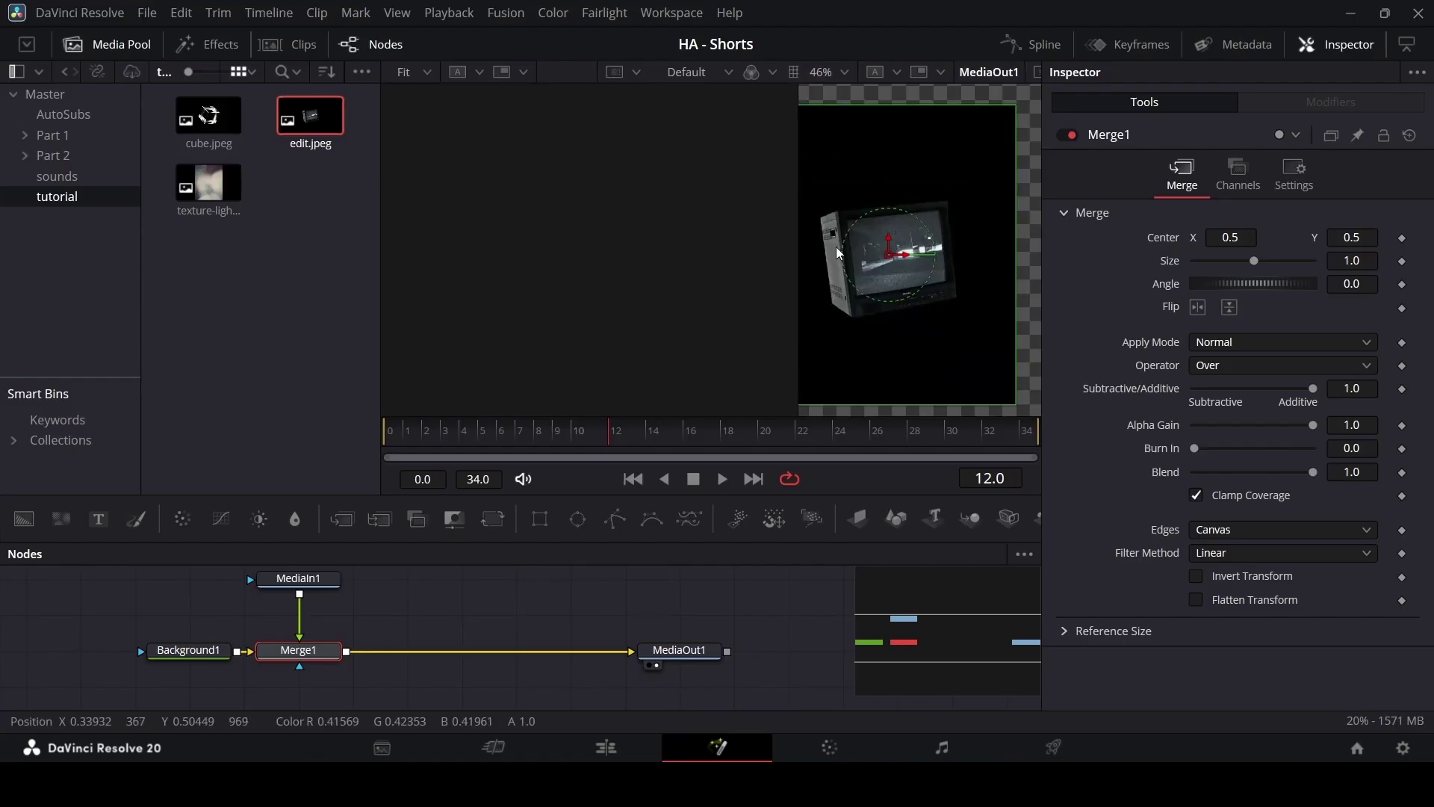
{"action": "scroll", "coordinate": [836, 246], "scroll_direction": "down", "scroll_amount": 2}
{"action": "left_click", "coordinate": [339, 232]}
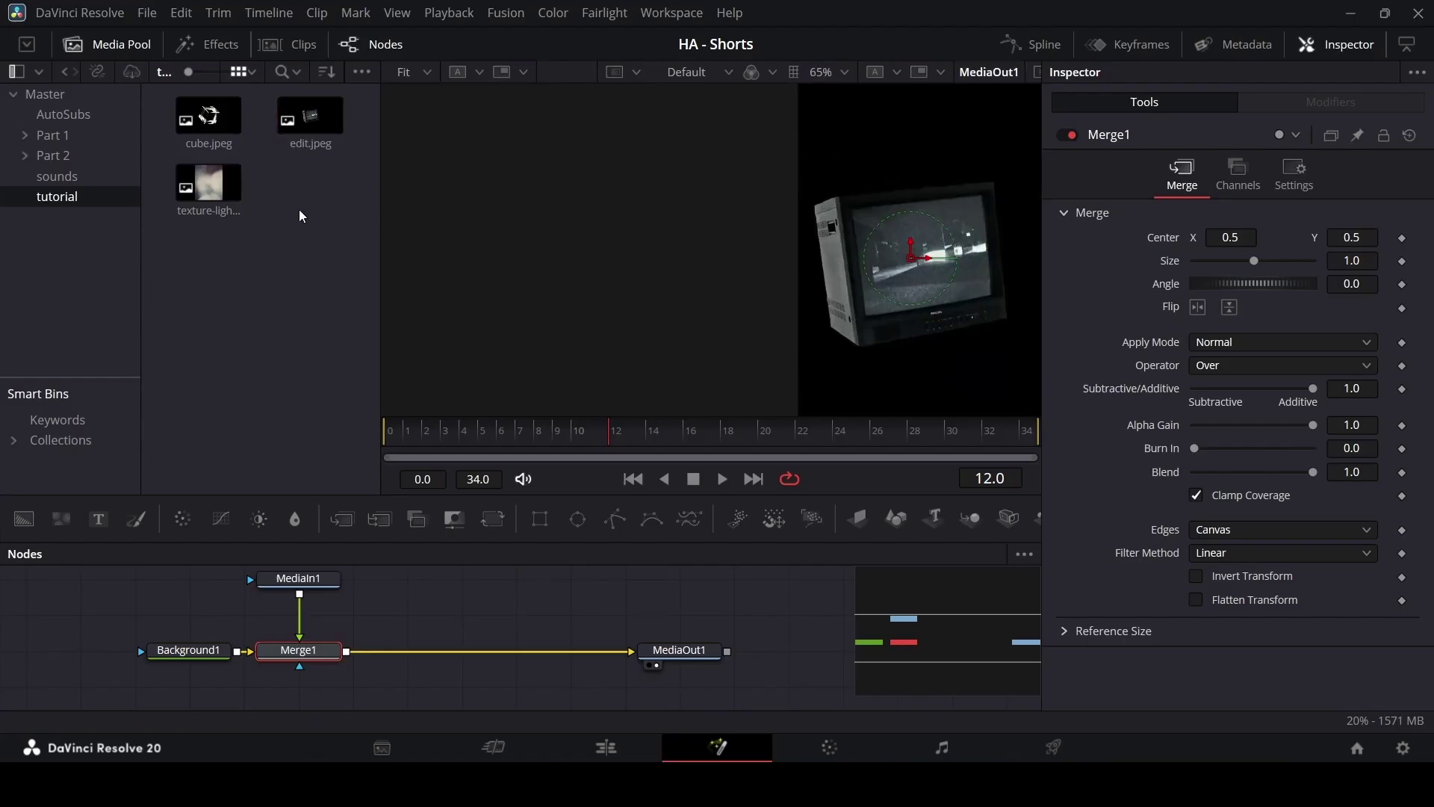
{"action": "left_click", "coordinate": [202, 47]}
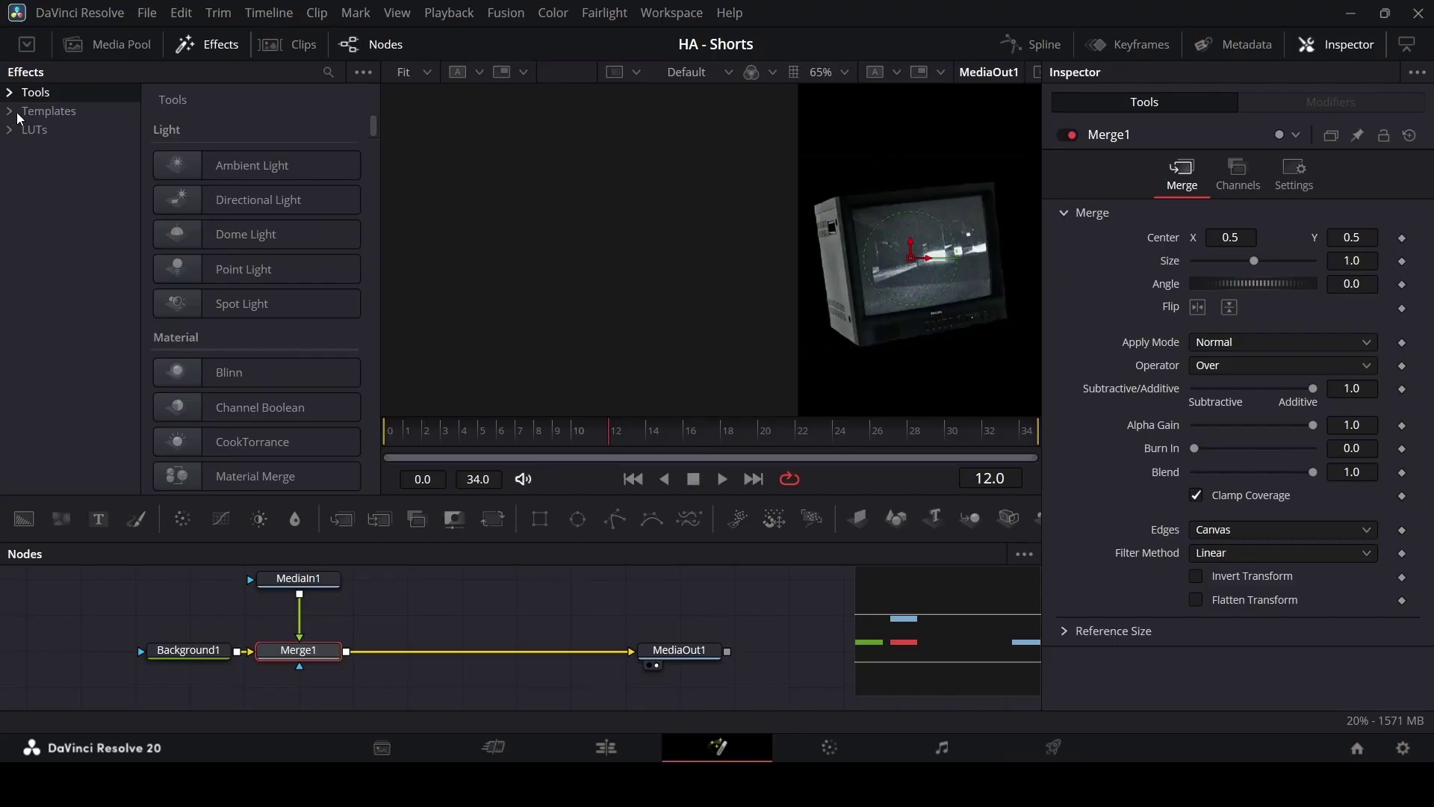
{"action": "left_click", "coordinate": [119, 46]}
{"action": "left_click_drag", "start_coordinate": [98, 519], "coordinate": [344, 680]}
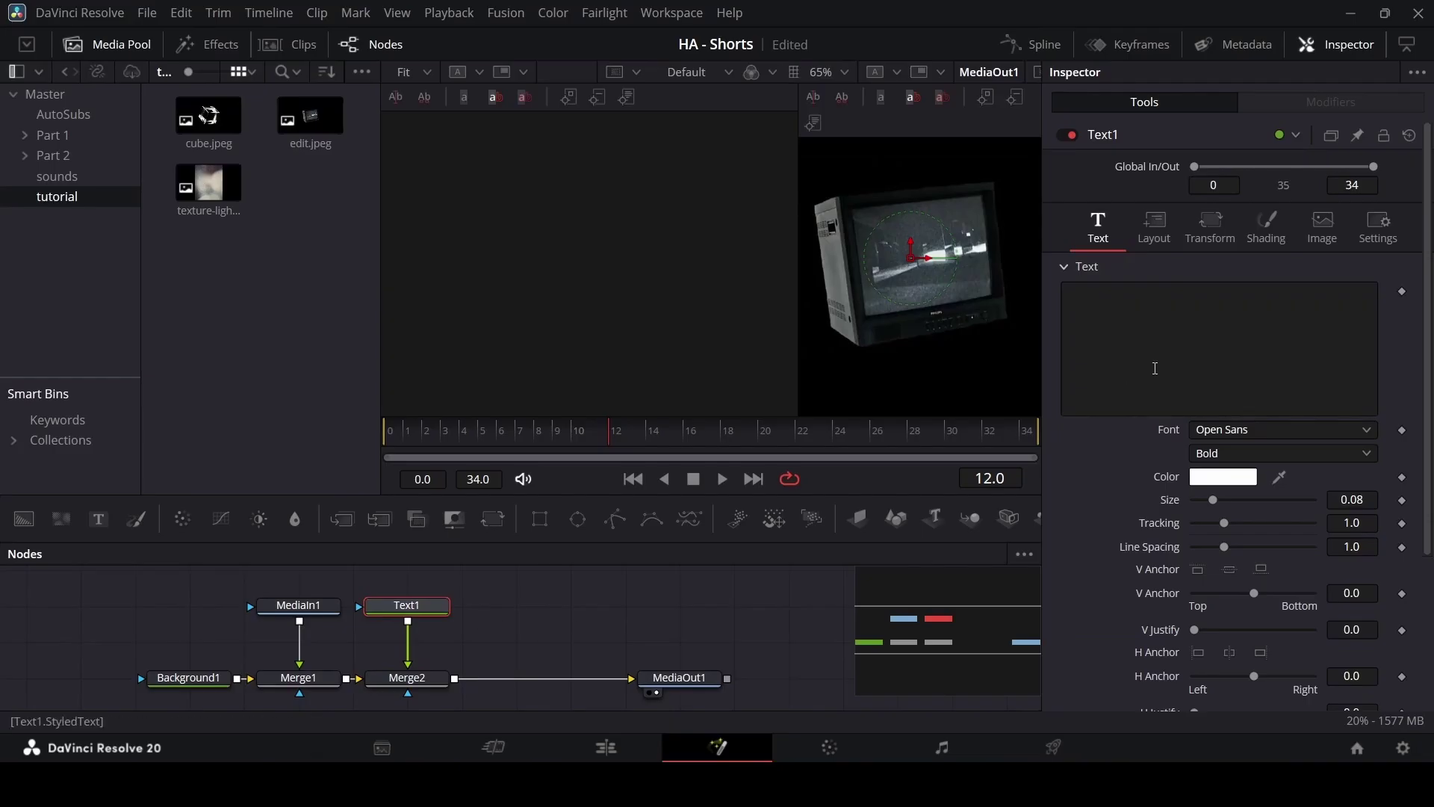
{"action": "left_click", "coordinate": [1156, 369]}
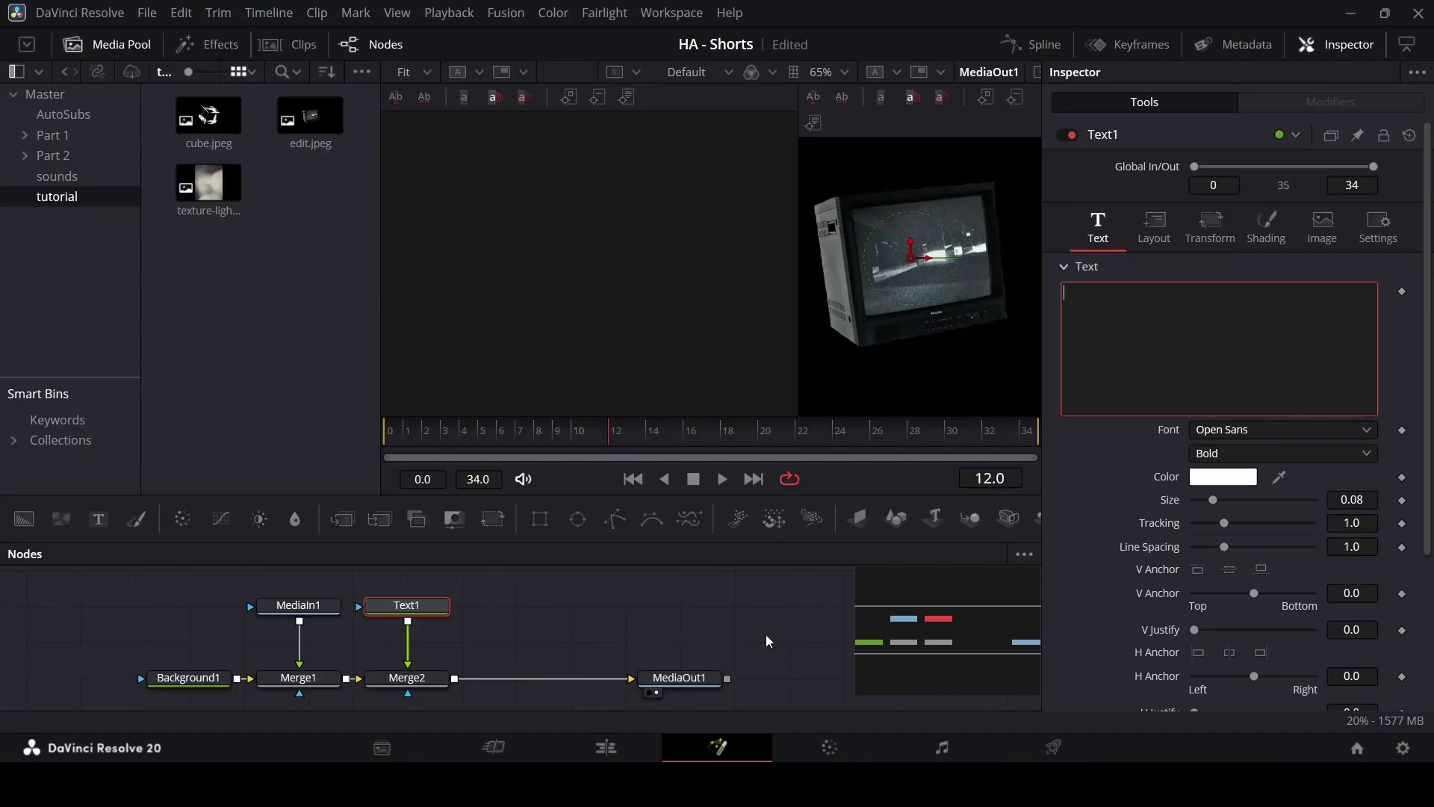
Step: Return to the Edit page and scrub through the Video 3 composition to 00:00:52:04 to review it
{"action": "left_click", "coordinate": [606, 747]}
{"action": "left_click_drag", "start_coordinate": [688, 499], "coordinate": [755, 490]}
{"action": "right_click", "coordinate": [728, 557]}
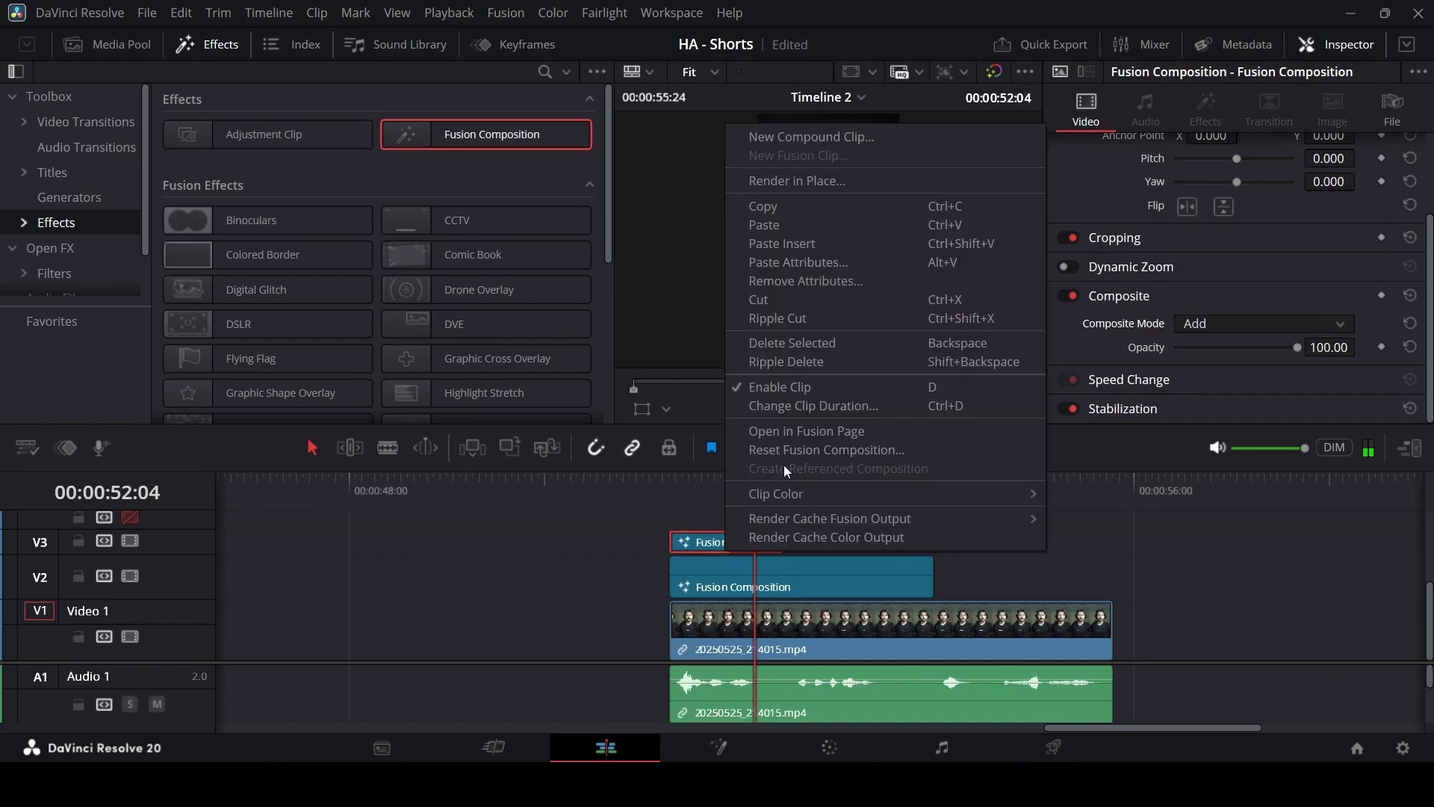
{"action": "left_click", "coordinate": [702, 513]}
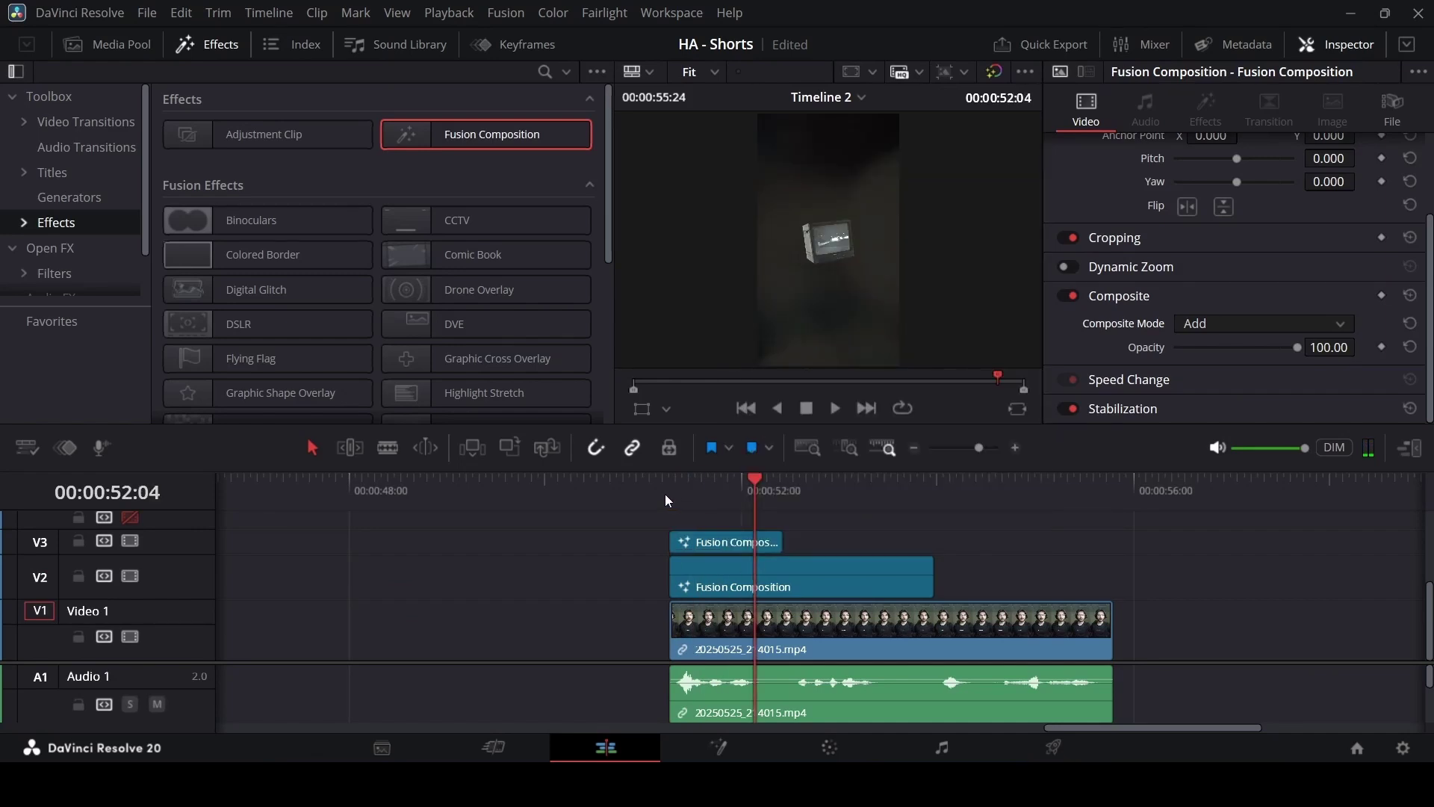
Step: Reopen the Video 3 composition in the Fusion page and enter "THE EDIT" as the Text1 node's text
{"action": "left_click_drag", "start_coordinate": [665, 494], "coordinate": [757, 492]}
{"action": "right_click", "coordinate": [734, 540]}
{"action": "left_click", "coordinate": [819, 419]}
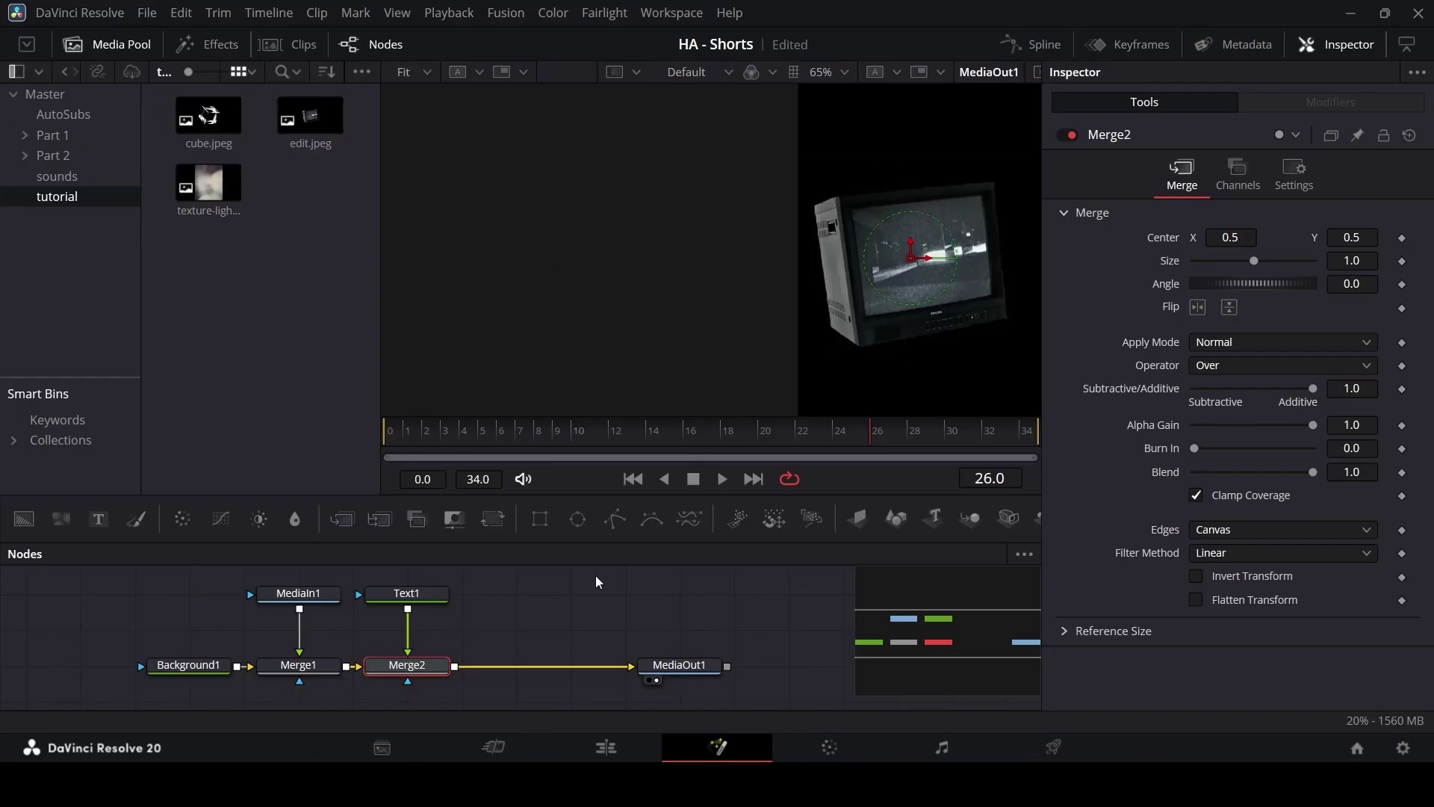
{"action": "left_click", "coordinate": [406, 593]}
{"action": "left_click", "coordinate": [1198, 332]}
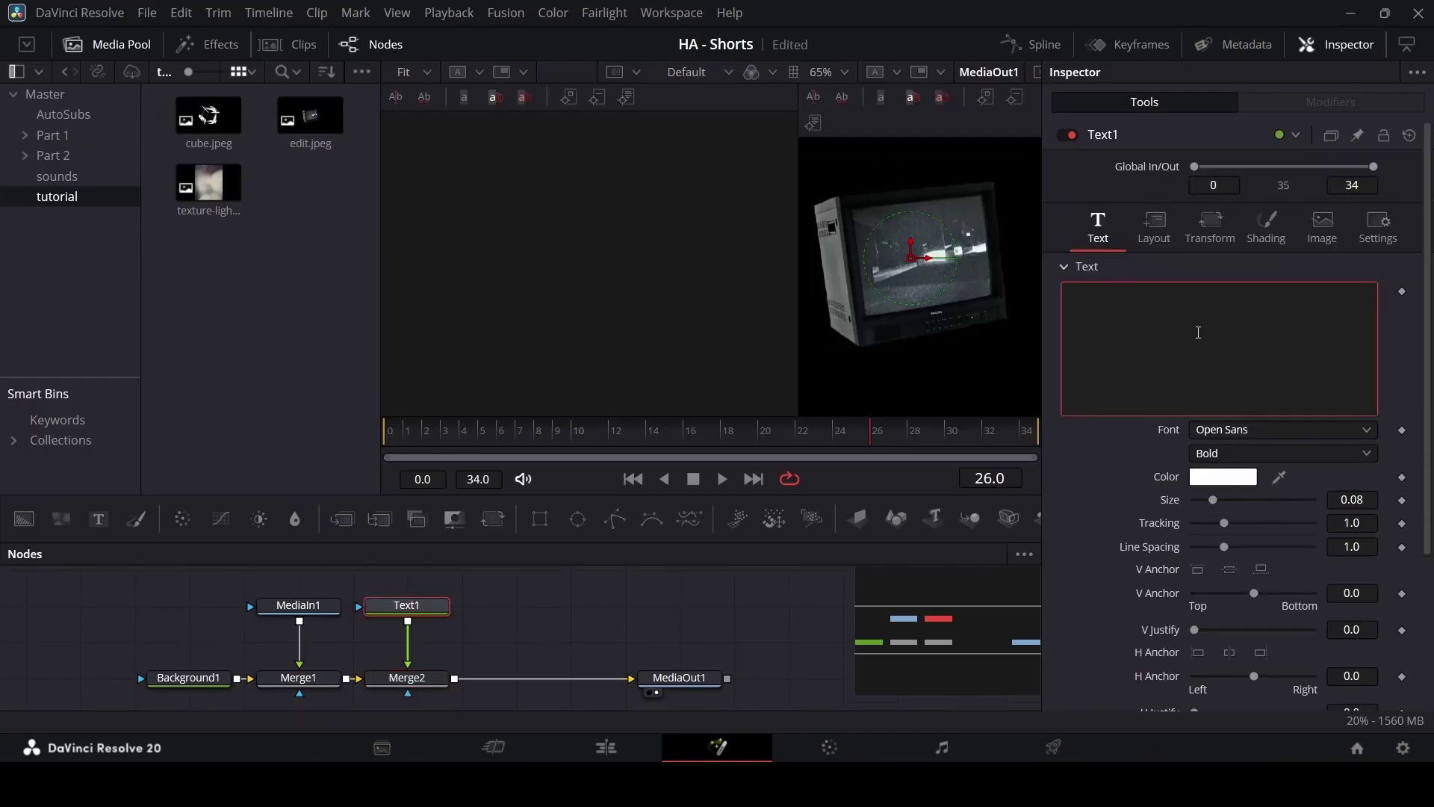
{"action": "type", "text": "THE EDIT"}
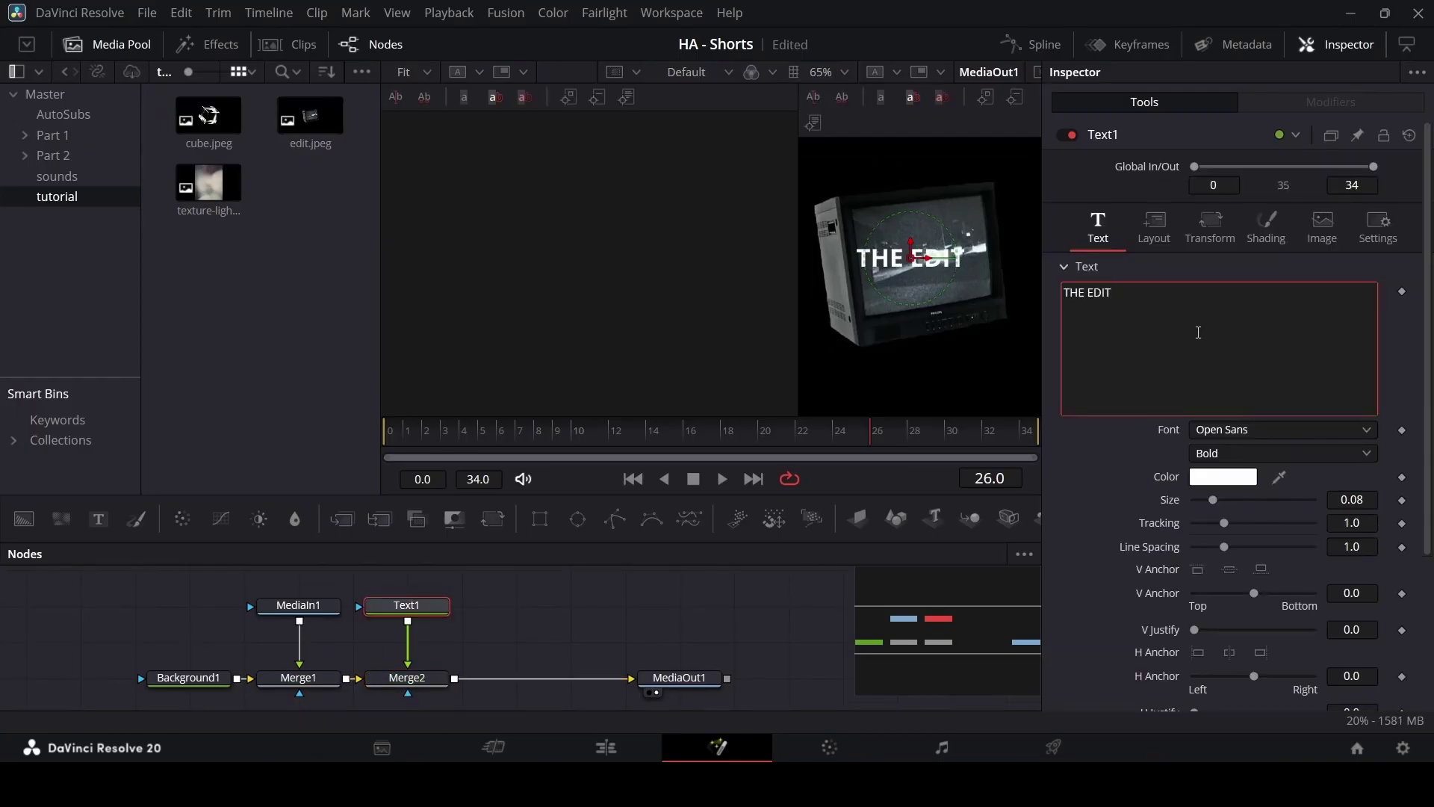
Step: Set the "THE EDIT" text's font to Poppins in the Black style
{"action": "left_click", "coordinate": [1244, 430]}
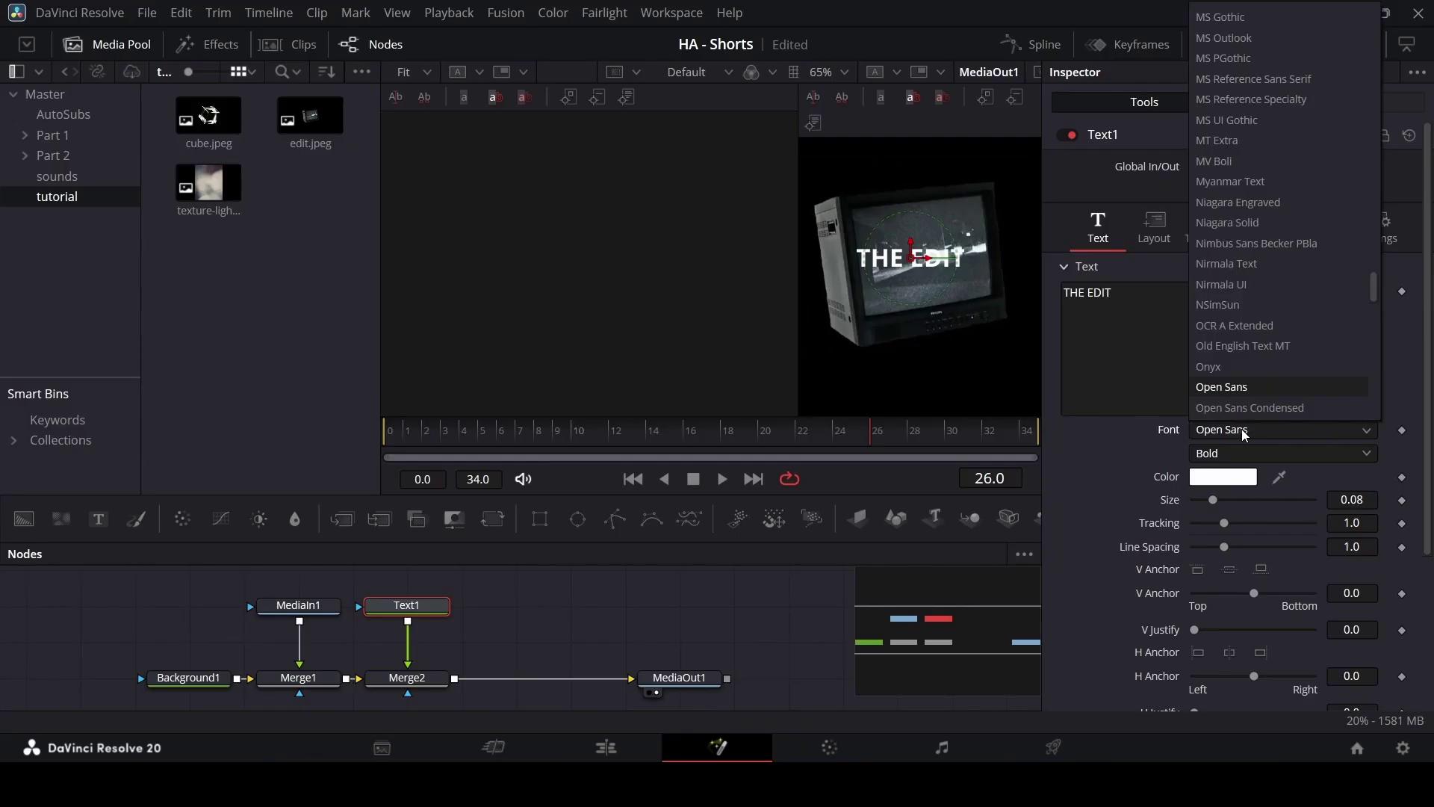
{"action": "scroll", "coordinate": [1243, 435], "scroll_direction": "down", "scroll_amount": 13}
{"action": "left_click", "coordinate": [1243, 432]}
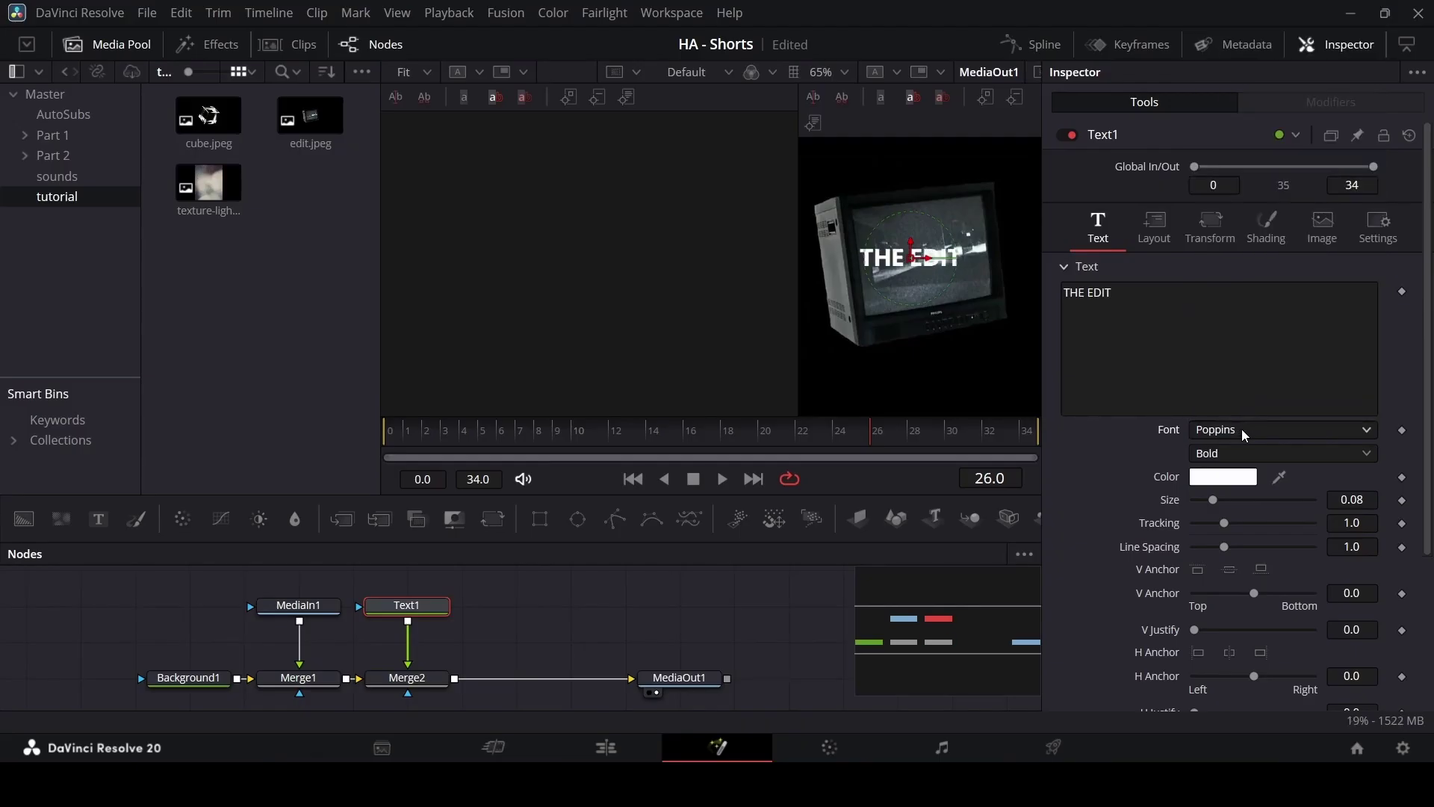
{"action": "left_click", "coordinate": [1234, 455]}
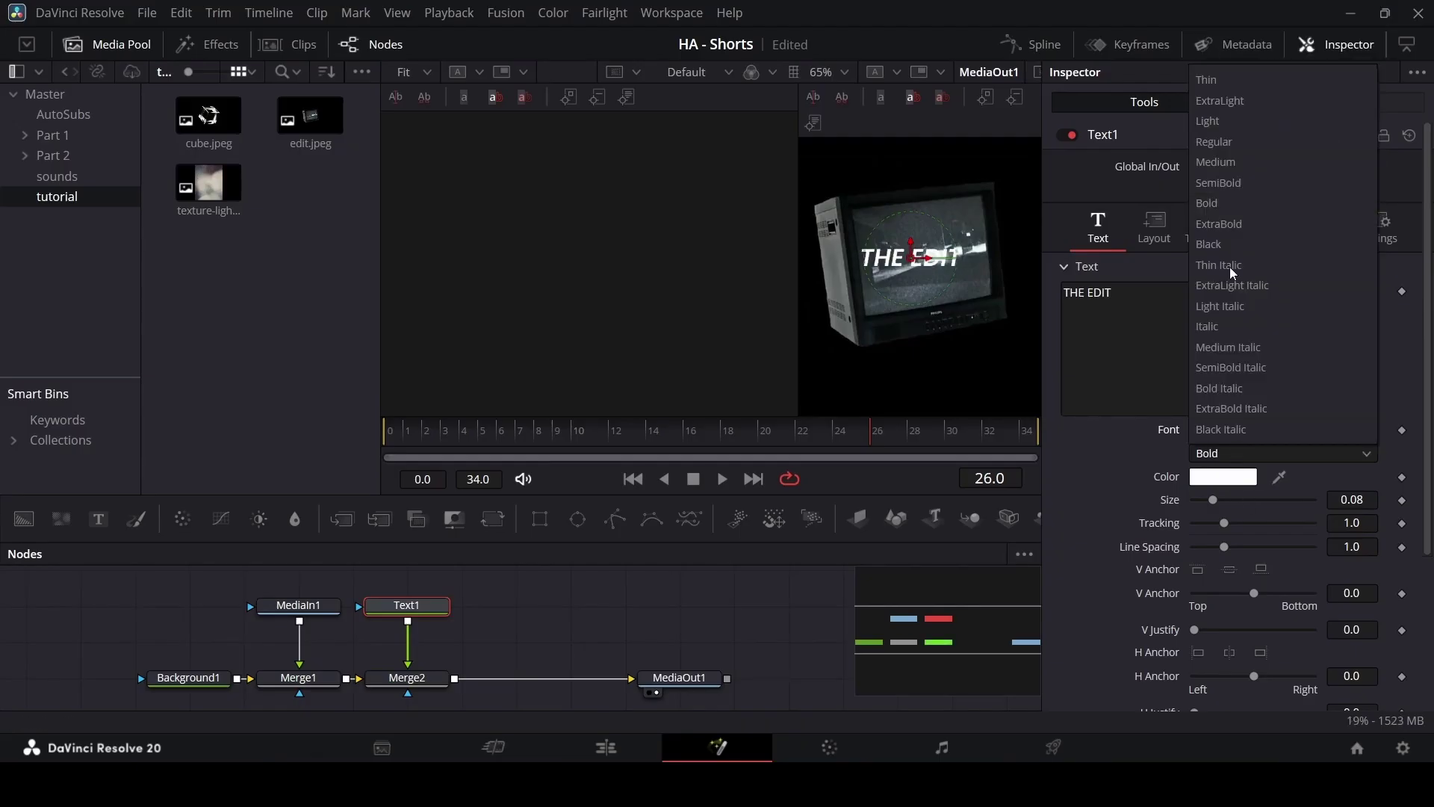
{"action": "left_click", "coordinate": [1230, 267]}
Step: Move "THE EDIT" to the upper part of the television screen, about X 0.514, Y 0.528, and rotate it 7.8 degrees on Z
{"action": "left_click_drag", "start_coordinate": [912, 262], "coordinate": [919, 232]}
{"action": "left_click", "coordinate": [1166, 248]}
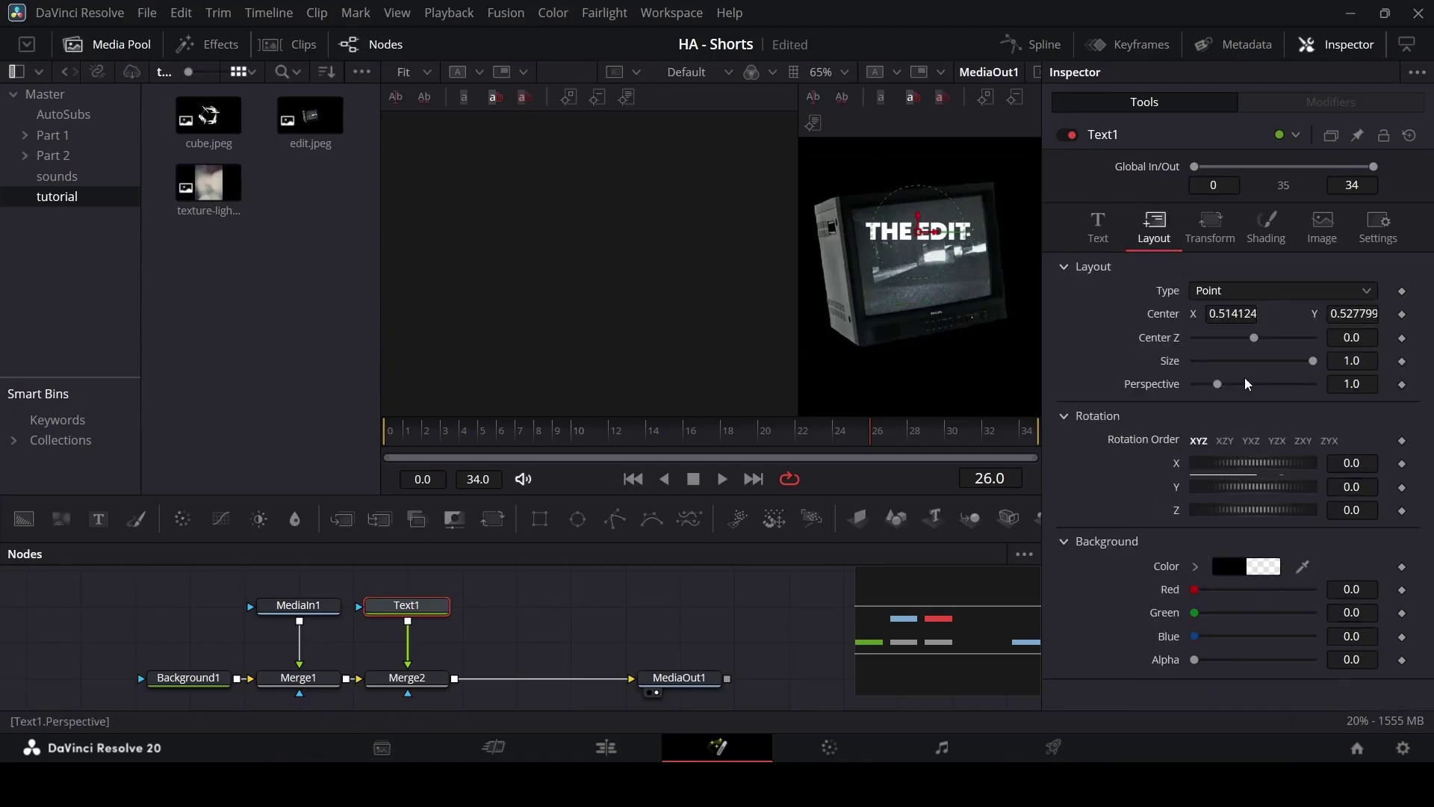
{"action": "left_click_drag", "start_coordinate": [1260, 510], "coordinate": [1255, 529]}
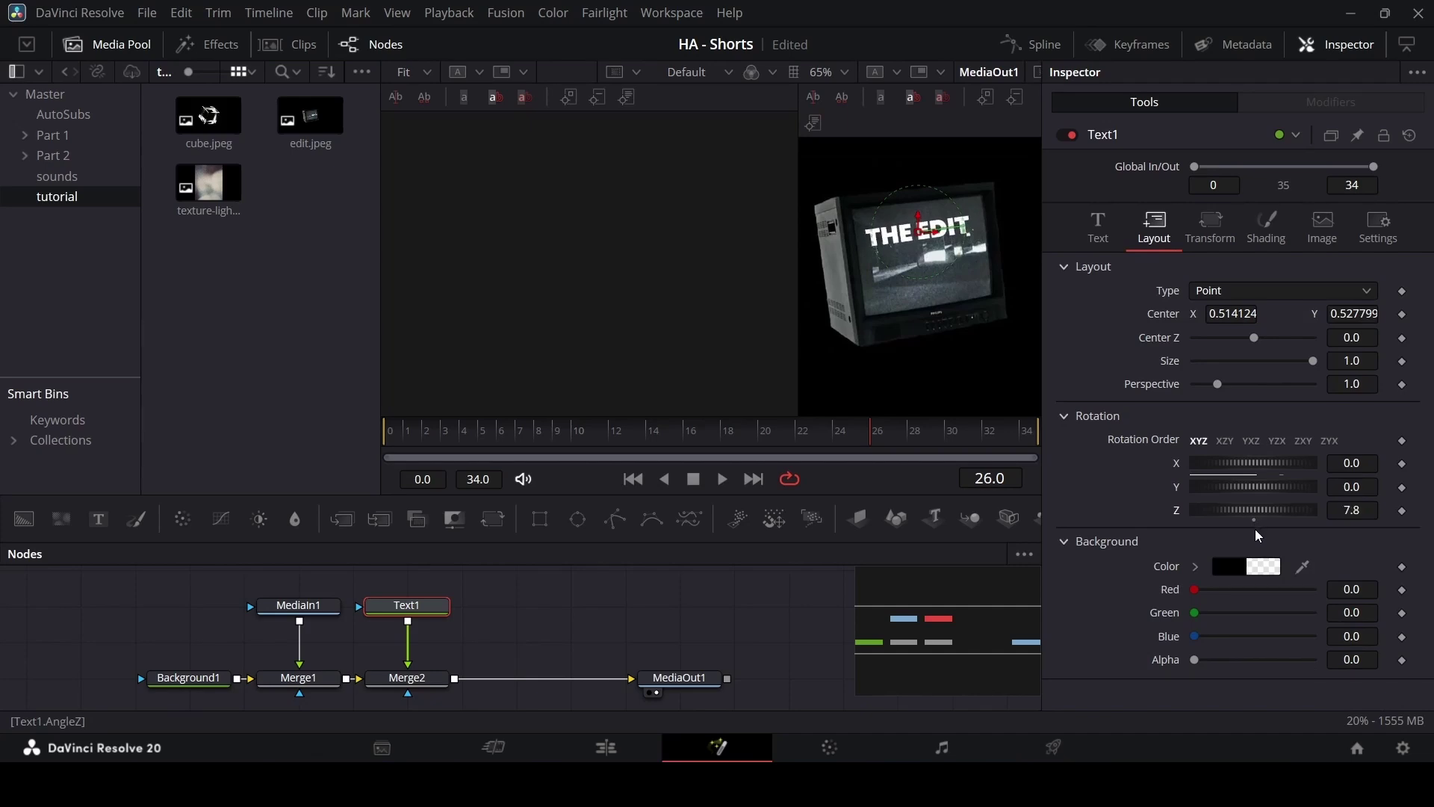
{"action": "scroll", "coordinate": [934, 204], "scroll_direction": "up", "scroll_amount": 3}
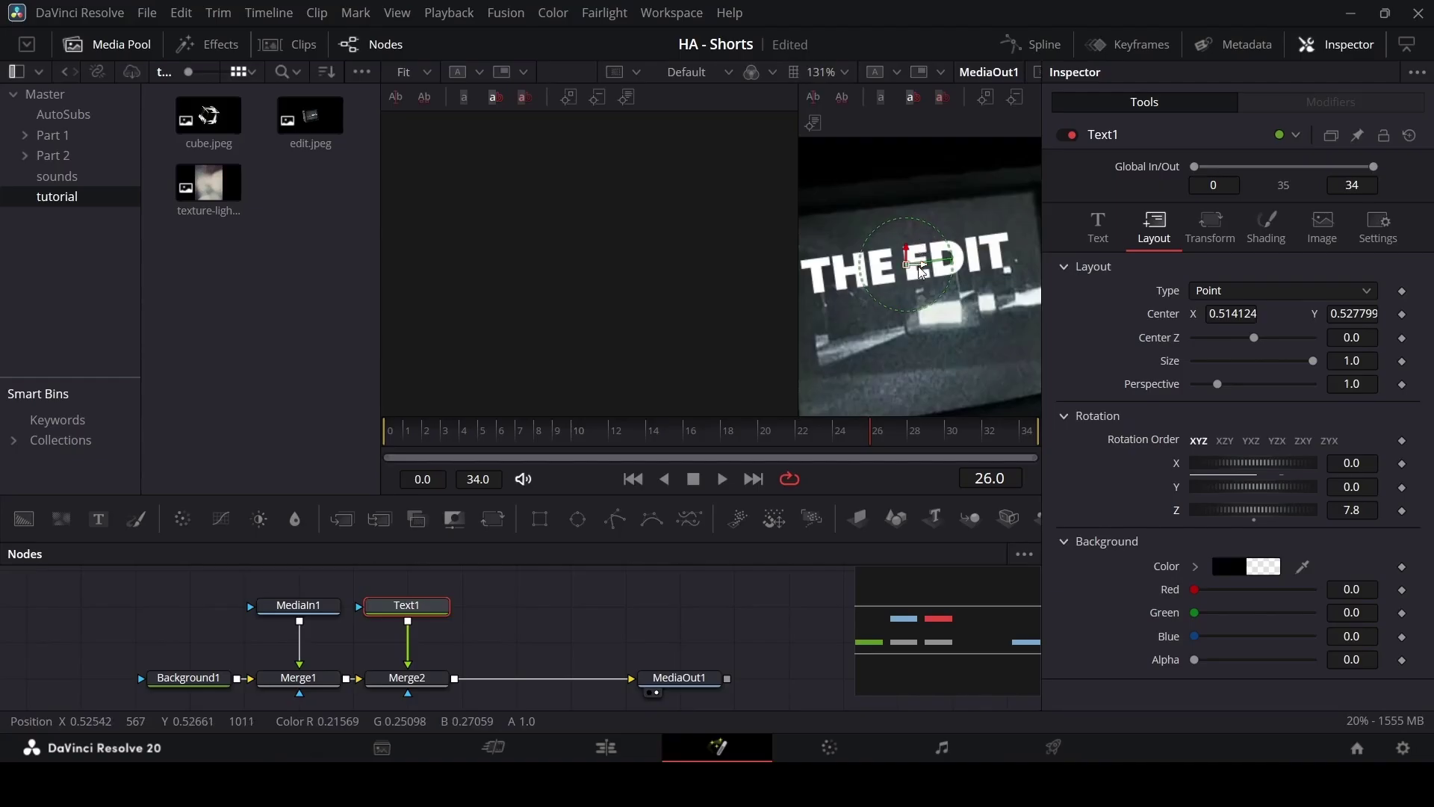
{"action": "scroll", "coordinate": [915, 262], "scroll_direction": "down", "scroll_amount": 3}
Step: Sample the "THE EDIT" fill color from the bright area of the television picture and set the text's opacity to 0.74
{"action": "left_click", "coordinate": [1268, 228]}
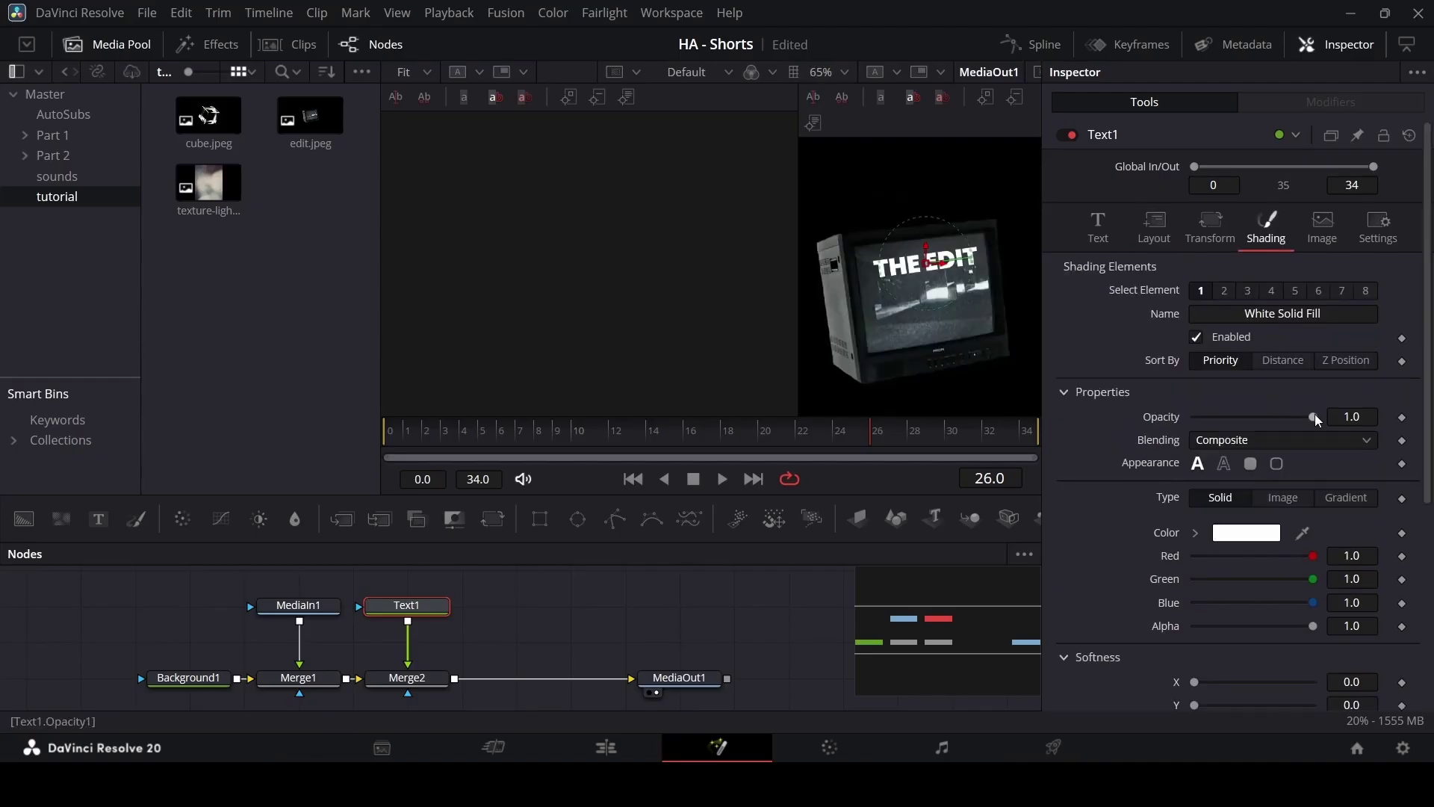
{"action": "left_click_drag", "start_coordinate": [1313, 417], "coordinate": [1289, 428]}
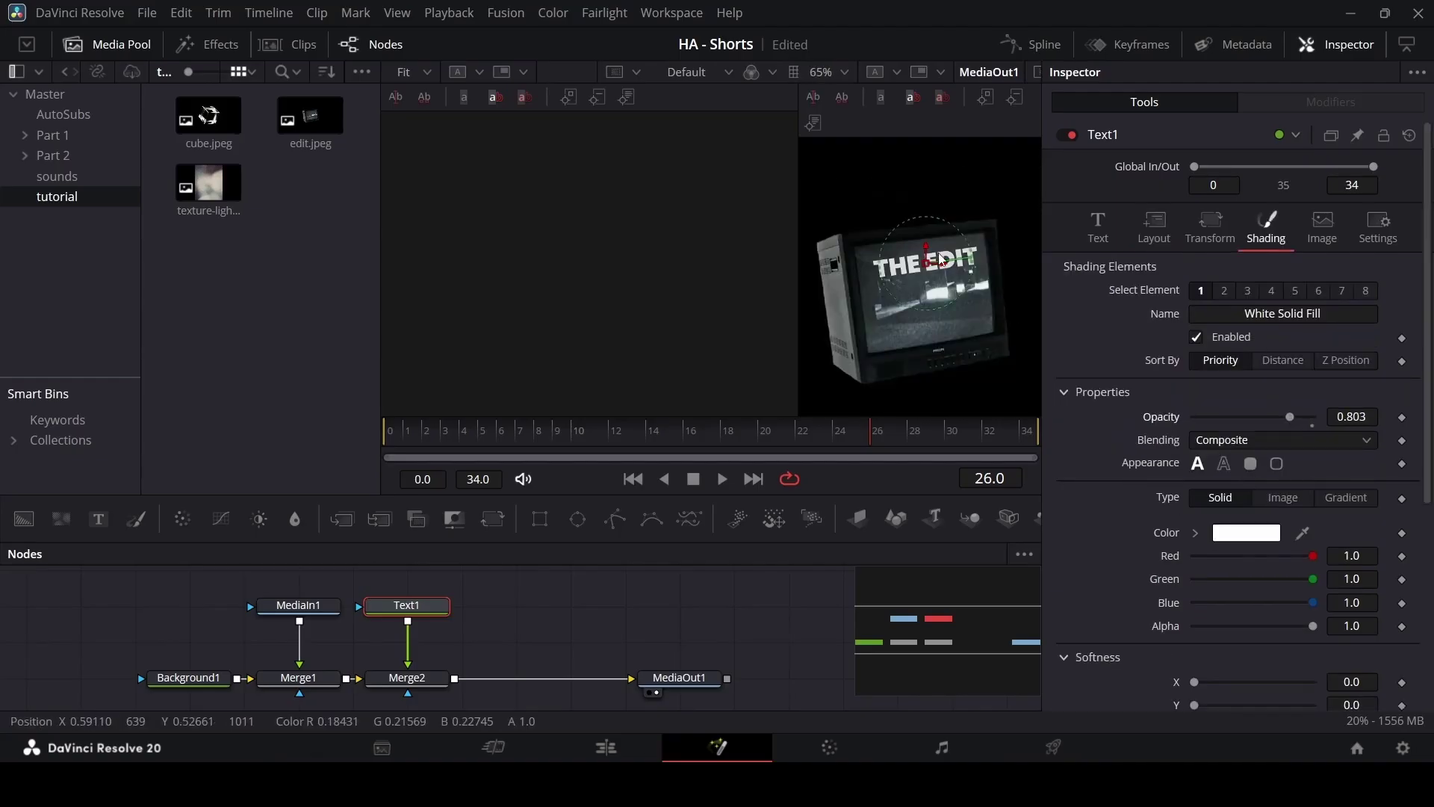
{"action": "scroll", "coordinate": [924, 254], "scroll_direction": "up", "scroll_amount": 3}
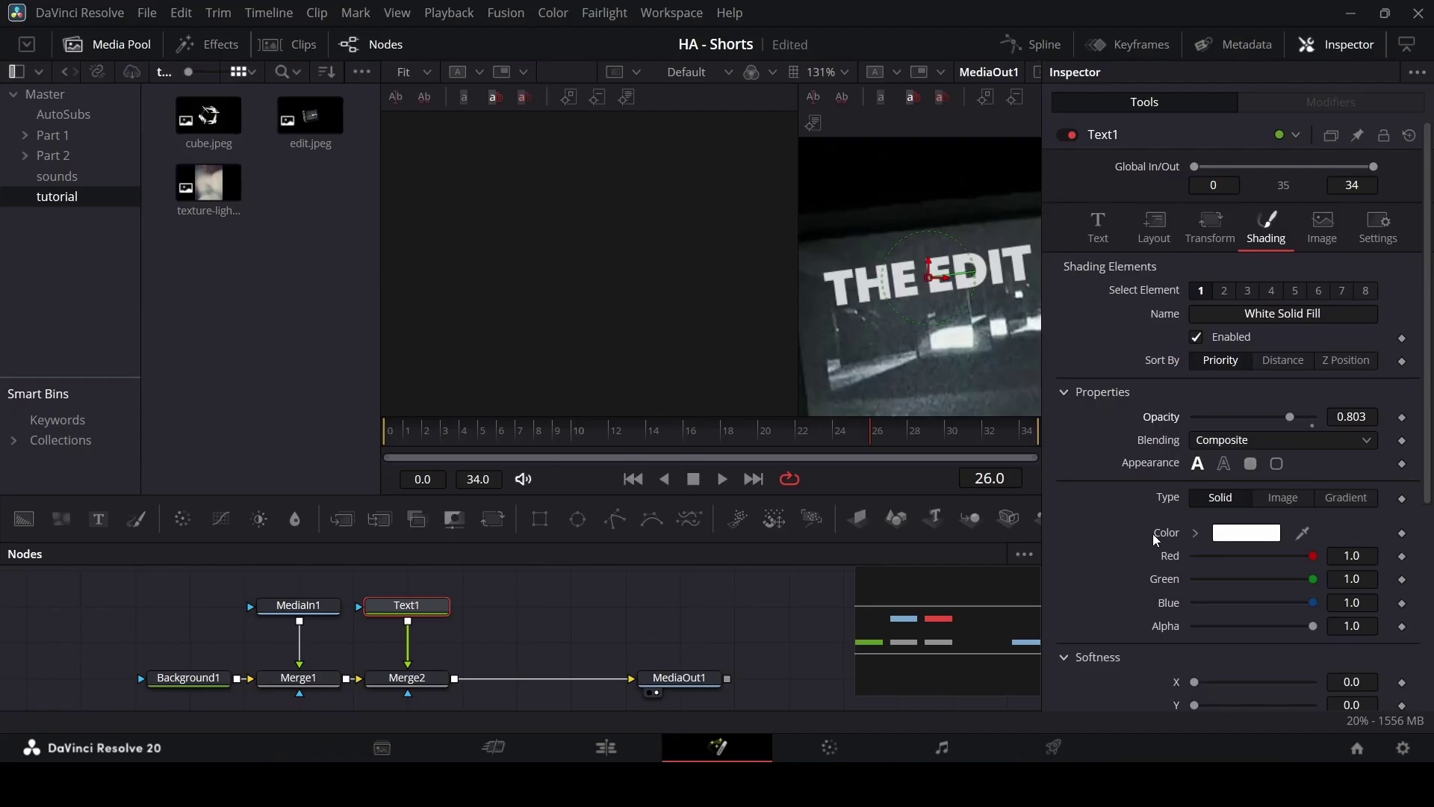
{"action": "left_click_drag", "start_coordinate": [1303, 533], "coordinate": [953, 330]}
{"action": "right_click", "coordinate": [1282, 532]}
{"action": "key", "text": "Escape"}
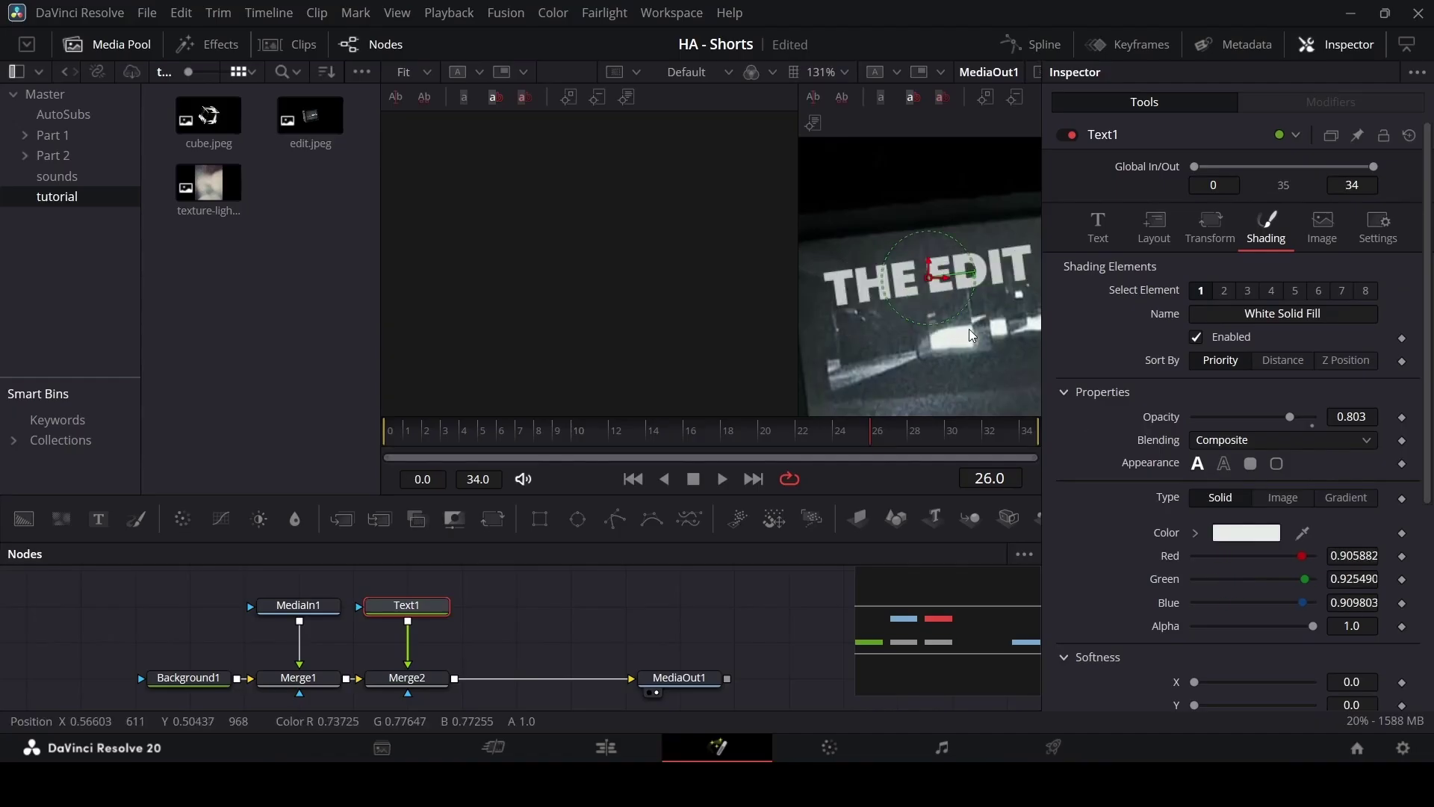
{"action": "mouse_move", "coordinate": [1297, 415]}
{"action": "left_mouse_down"}
{"action": "mouse_move", "coordinate": [1327, 414]}
{"action": "mouse_move", "coordinate": [1288, 420]}
{"action": "left_mouse_up"}
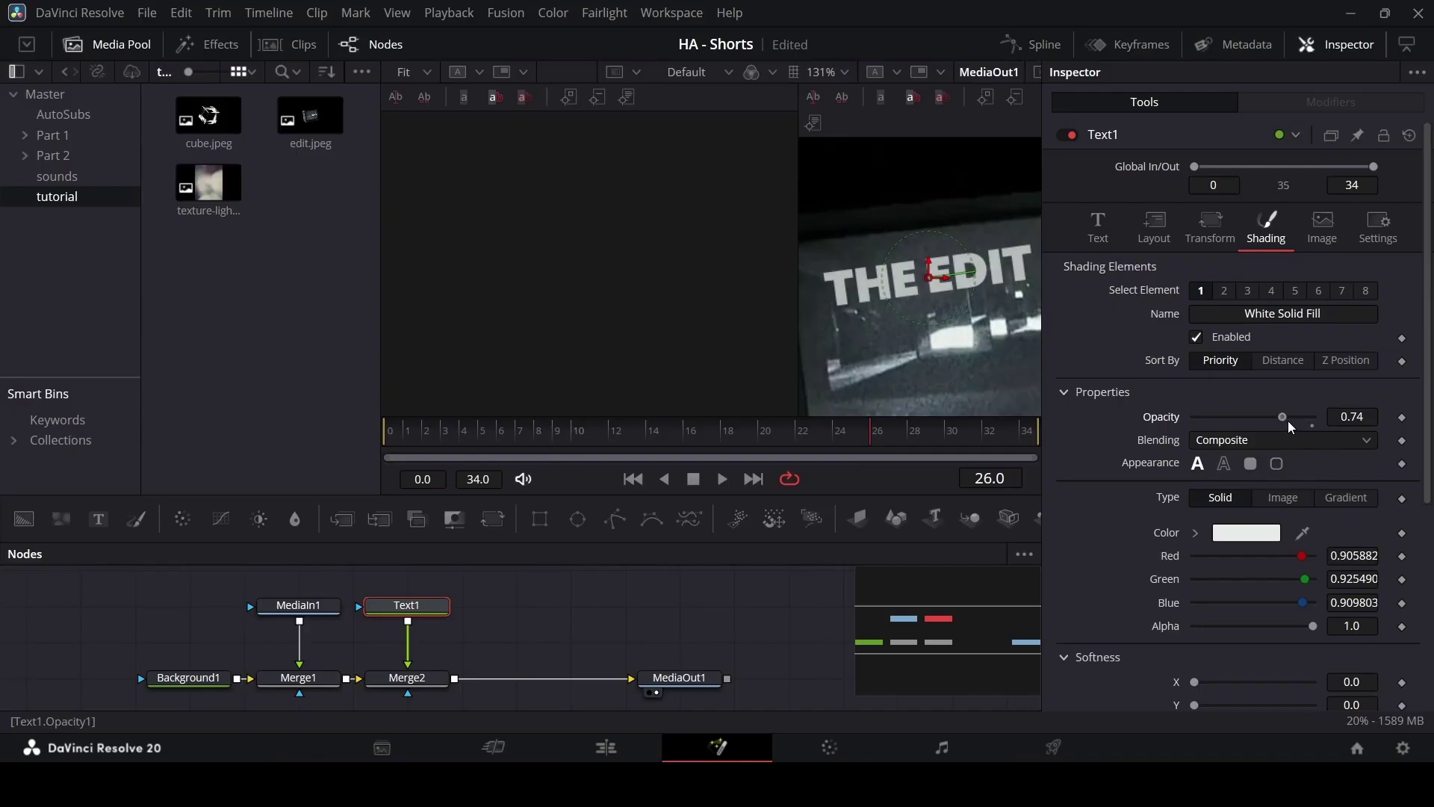
{"action": "left_click", "coordinate": [783, 610]}
{"action": "scroll", "coordinate": [899, 330], "scroll_direction": "down", "scroll_amount": 2}
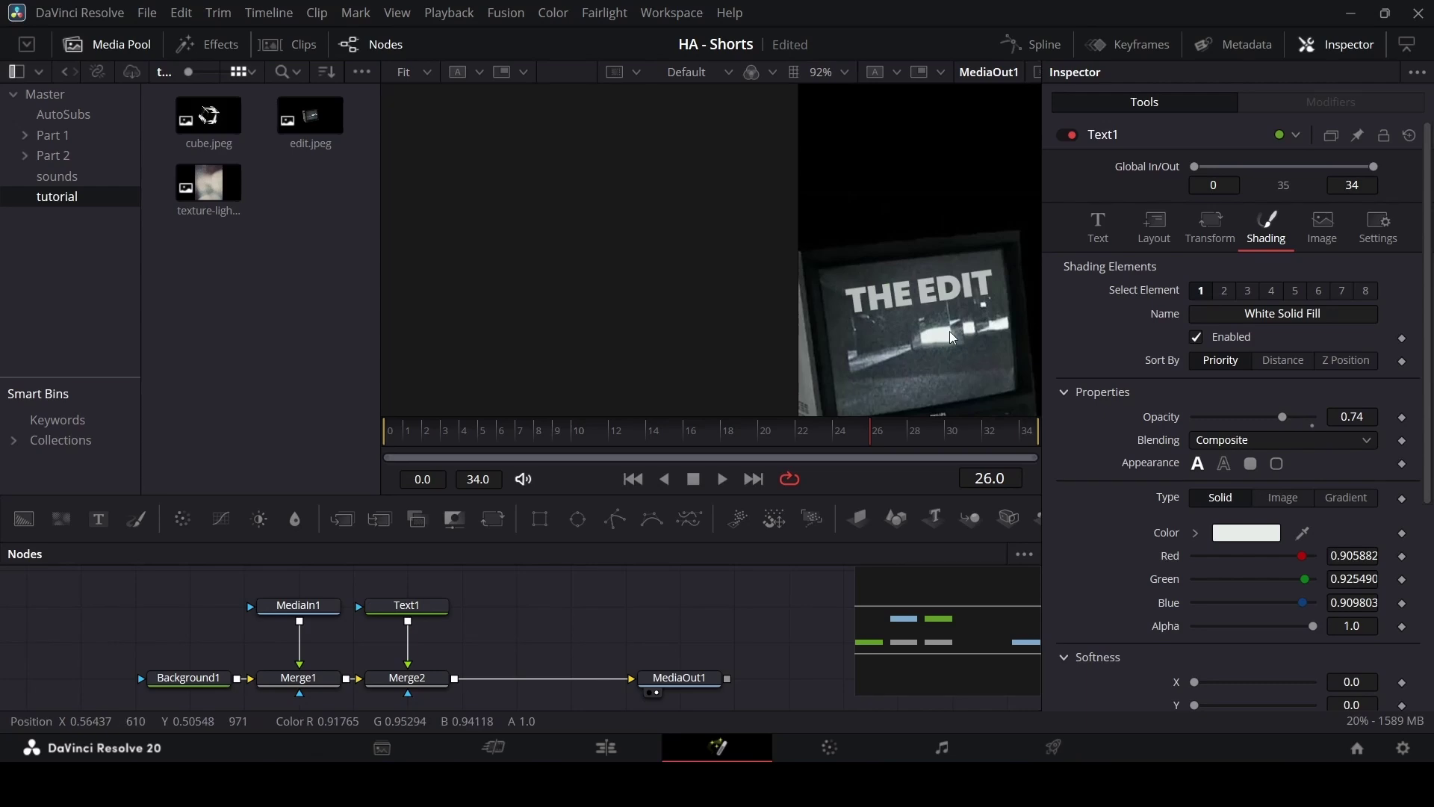
{"action": "scroll", "coordinate": [949, 330], "scroll_direction": "down", "scroll_amount": 2}
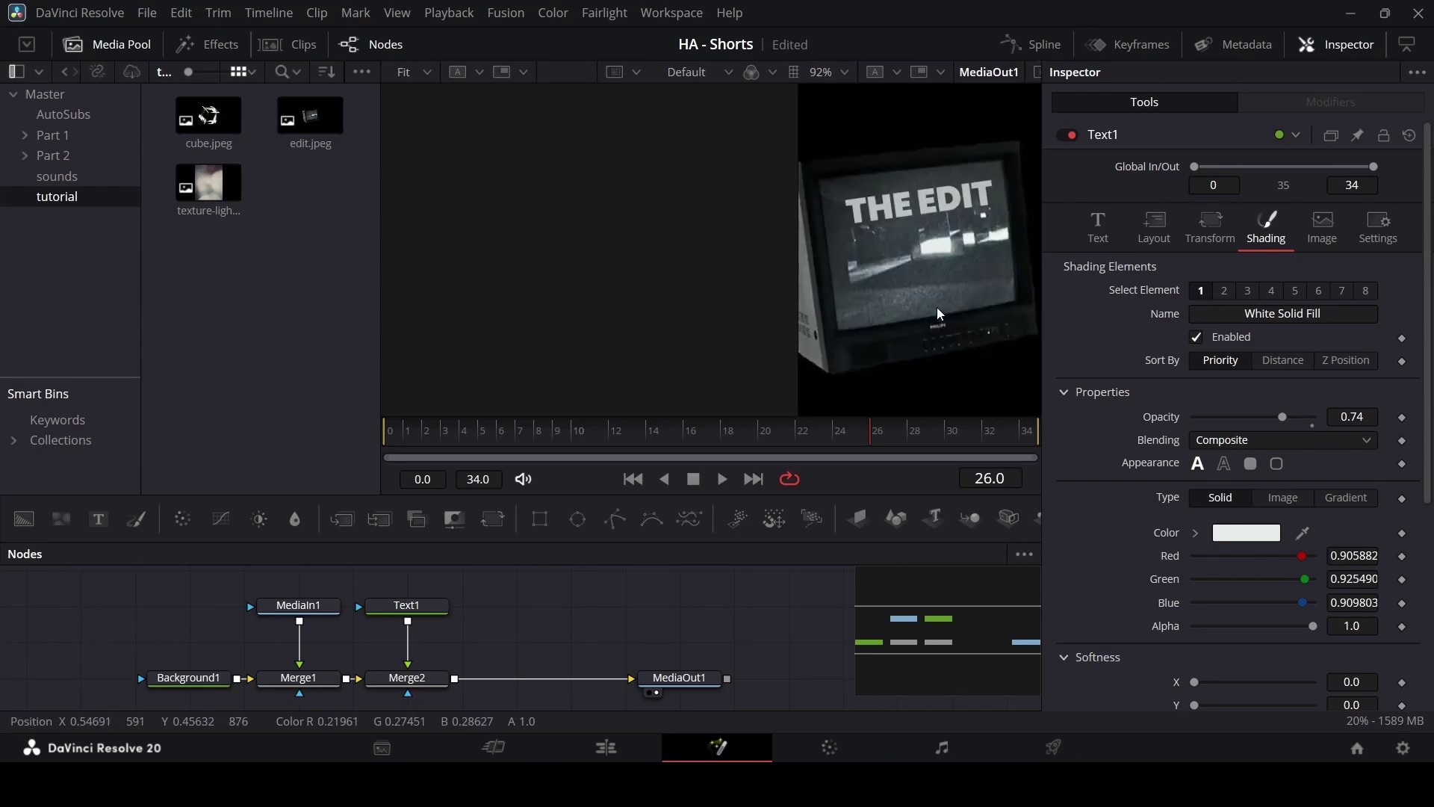
Step: Duplicate the Text1 node and merge the copy into the composition after Merge2
{"action": "left_click", "coordinate": [446, 608]}
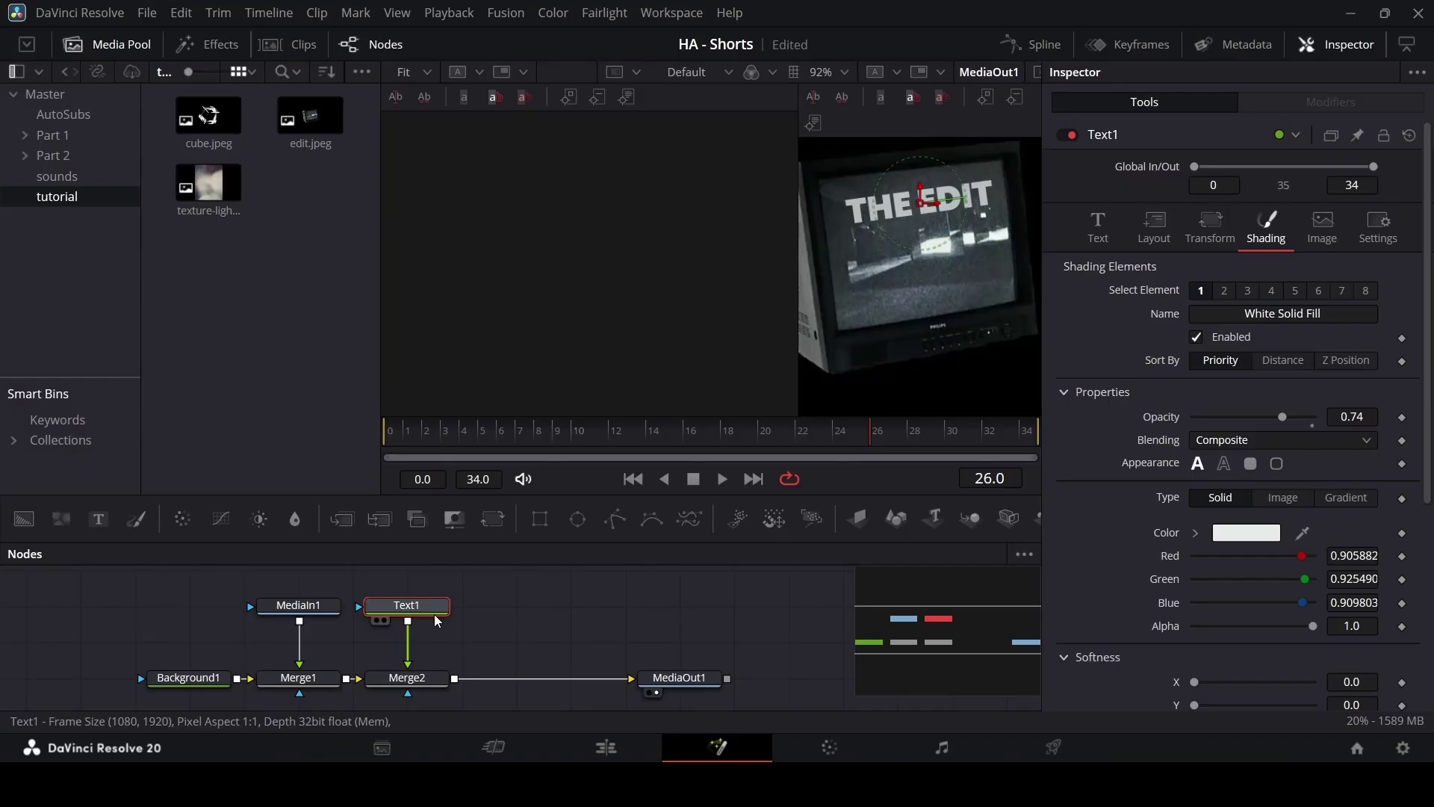
{"action": "left_click", "coordinate": [567, 616]}
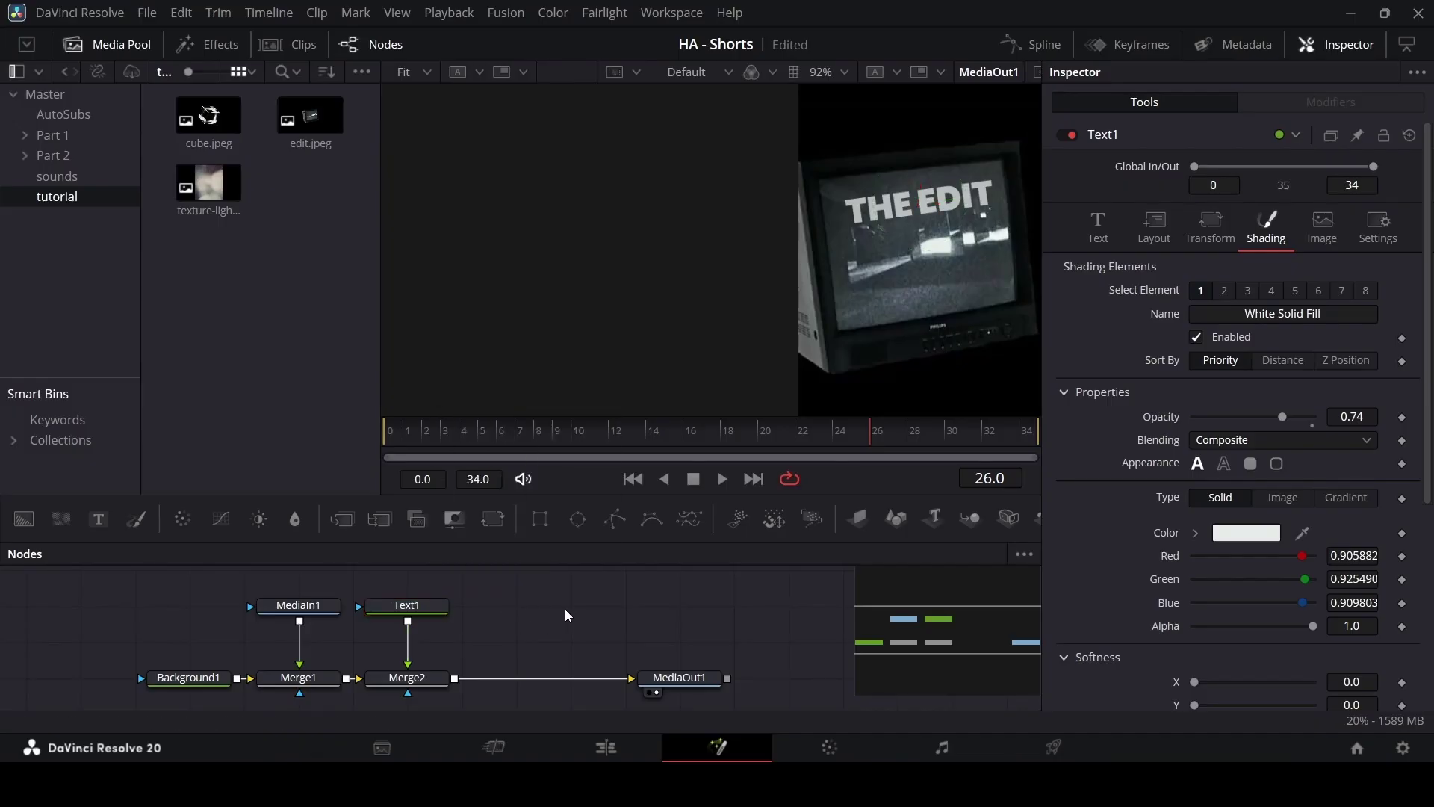
{"action": "key", "text": "ctrl+v"}
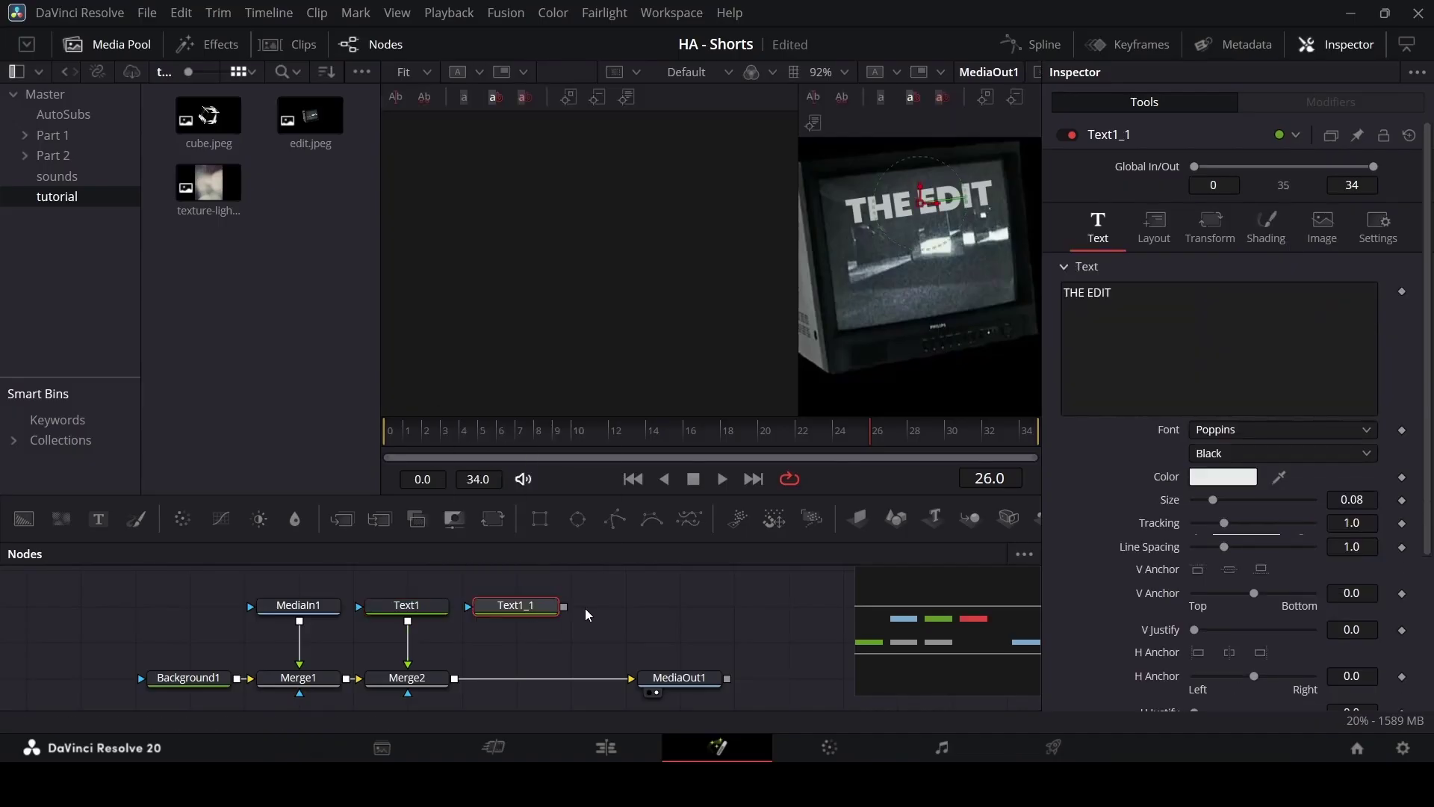
{"action": "left_click_drag", "start_coordinate": [564, 607], "coordinate": [457, 675]}
{"action": "left_click", "coordinate": [540, 603]}
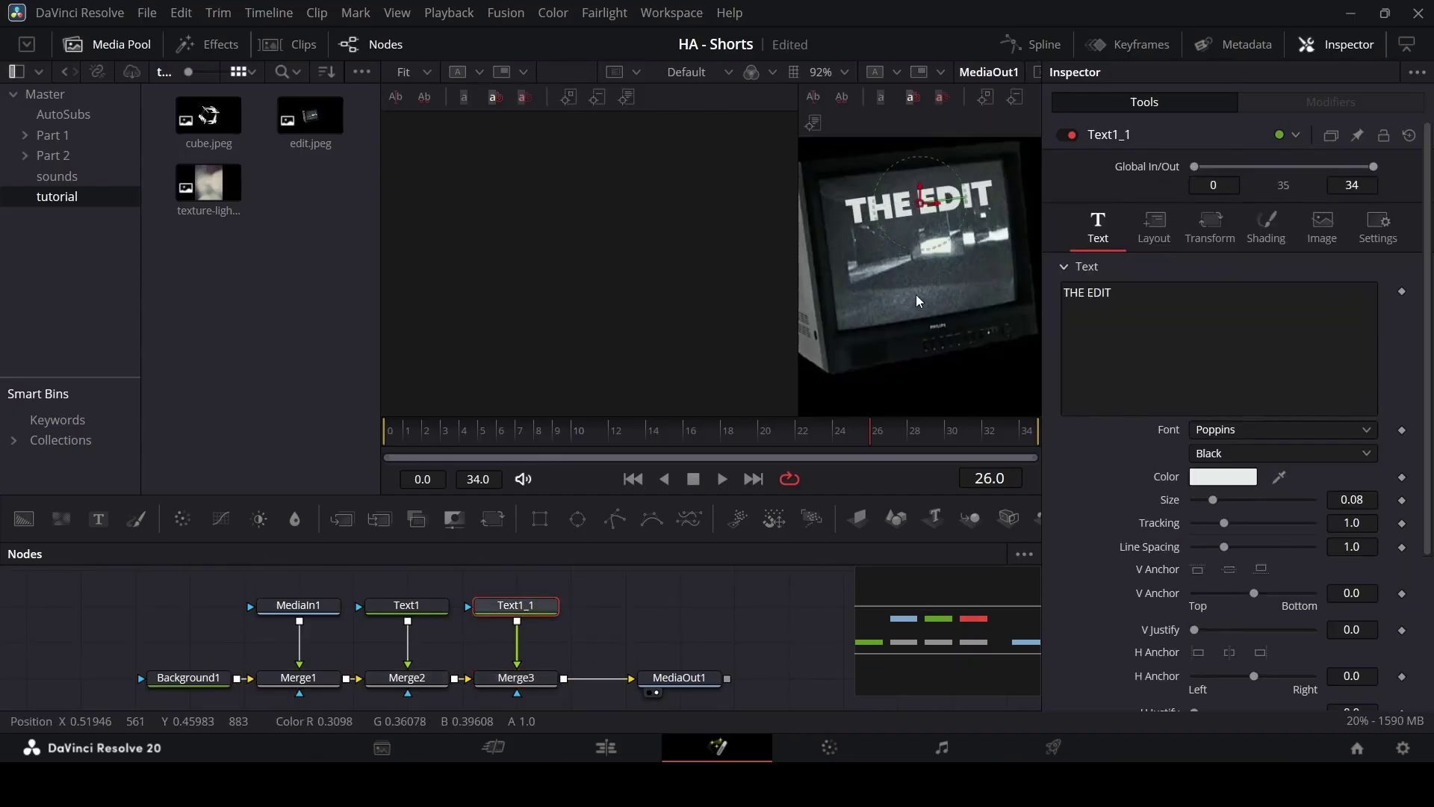
Step: Move the copied text to the lower part of the television screen and change its wording to "WAS CLEAN"
{"action": "left_click_drag", "start_coordinate": [944, 212], "coordinate": [948, 292]}
{"action": "left_click_drag", "start_coordinate": [1120, 293], "coordinate": [1095, 292]}
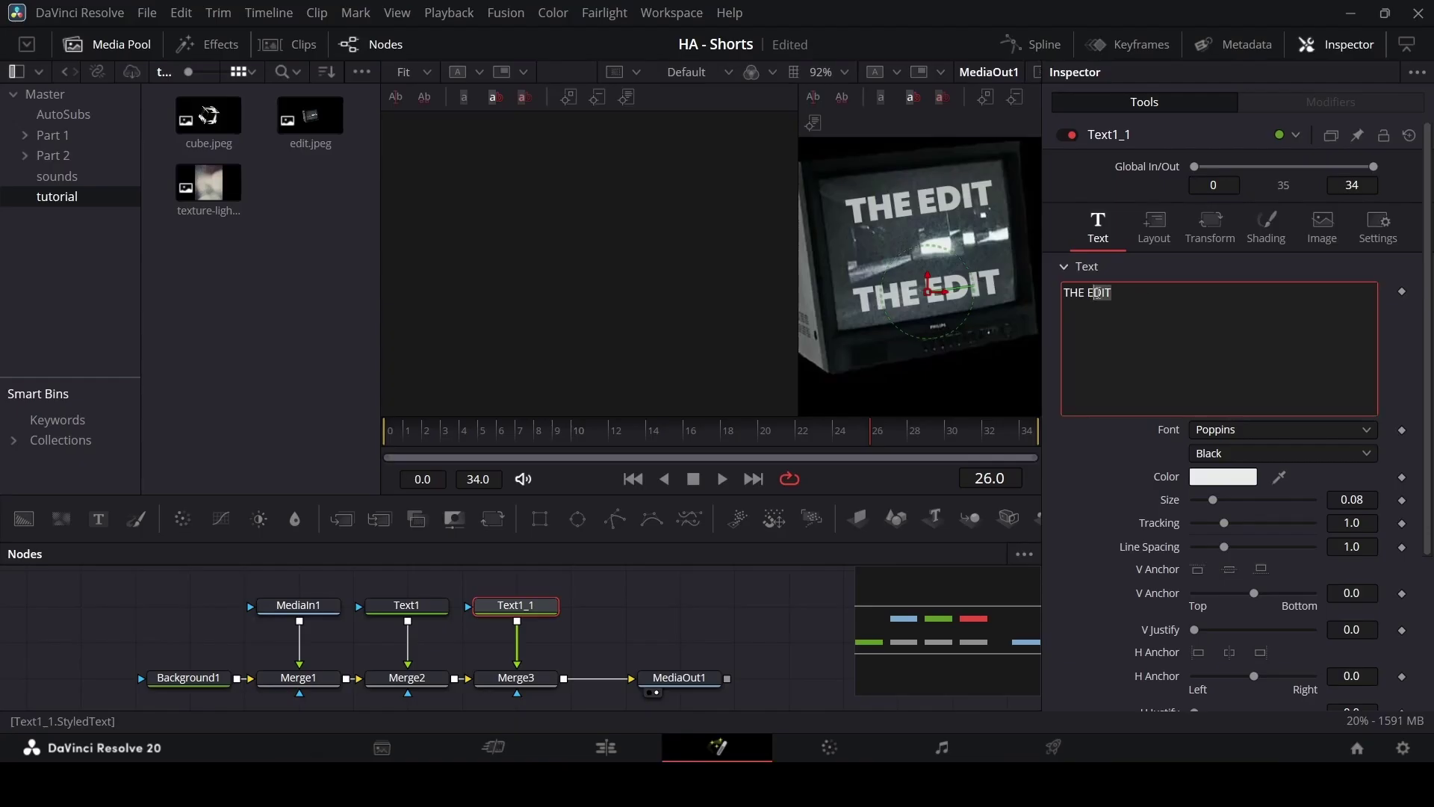
{"action": "key", "text": "ctrl+a"}
{"action": "type", "text": "was clear"}
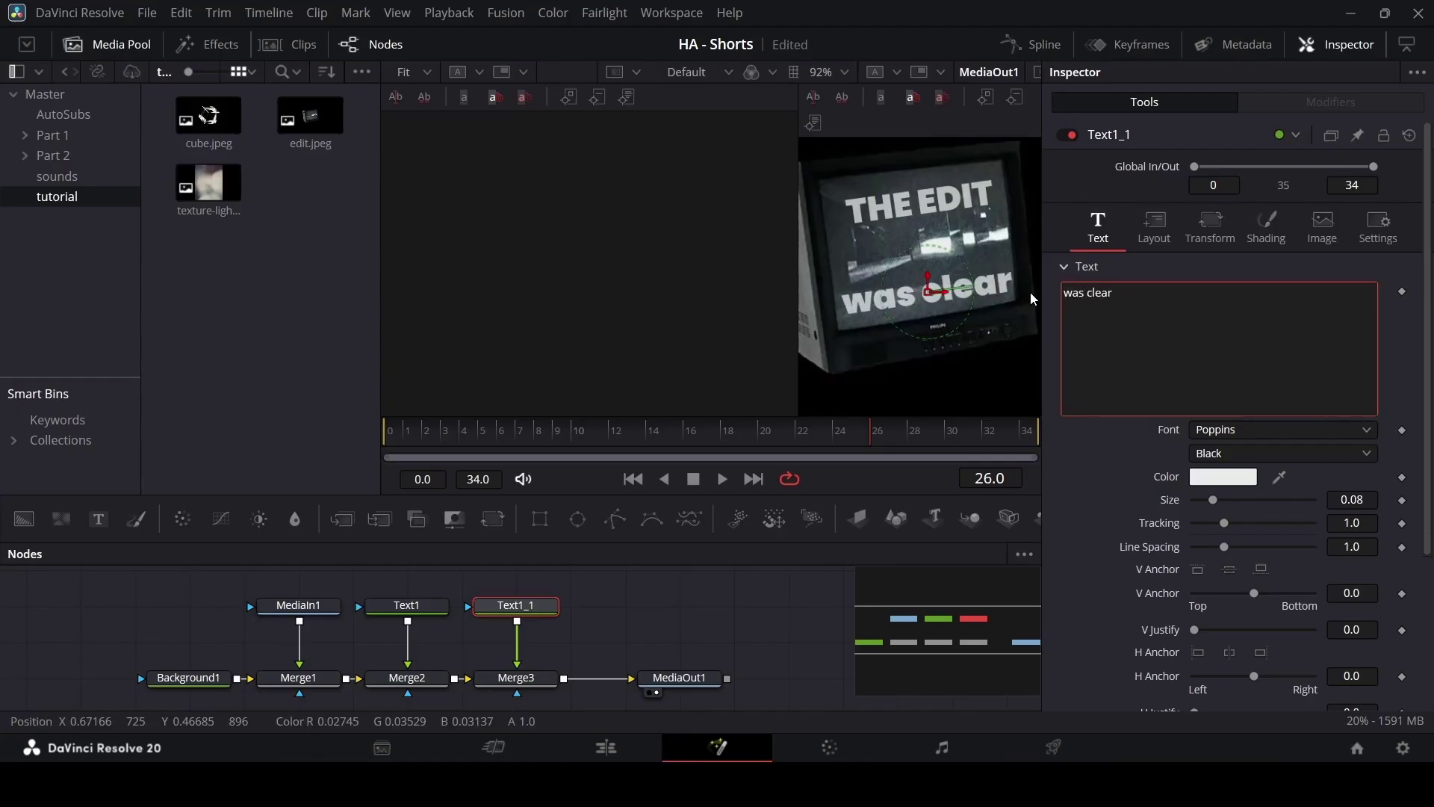
{"action": "key", "text": "ctrl+a"}
{"action": "type", "text": "WAS CLEAN"}
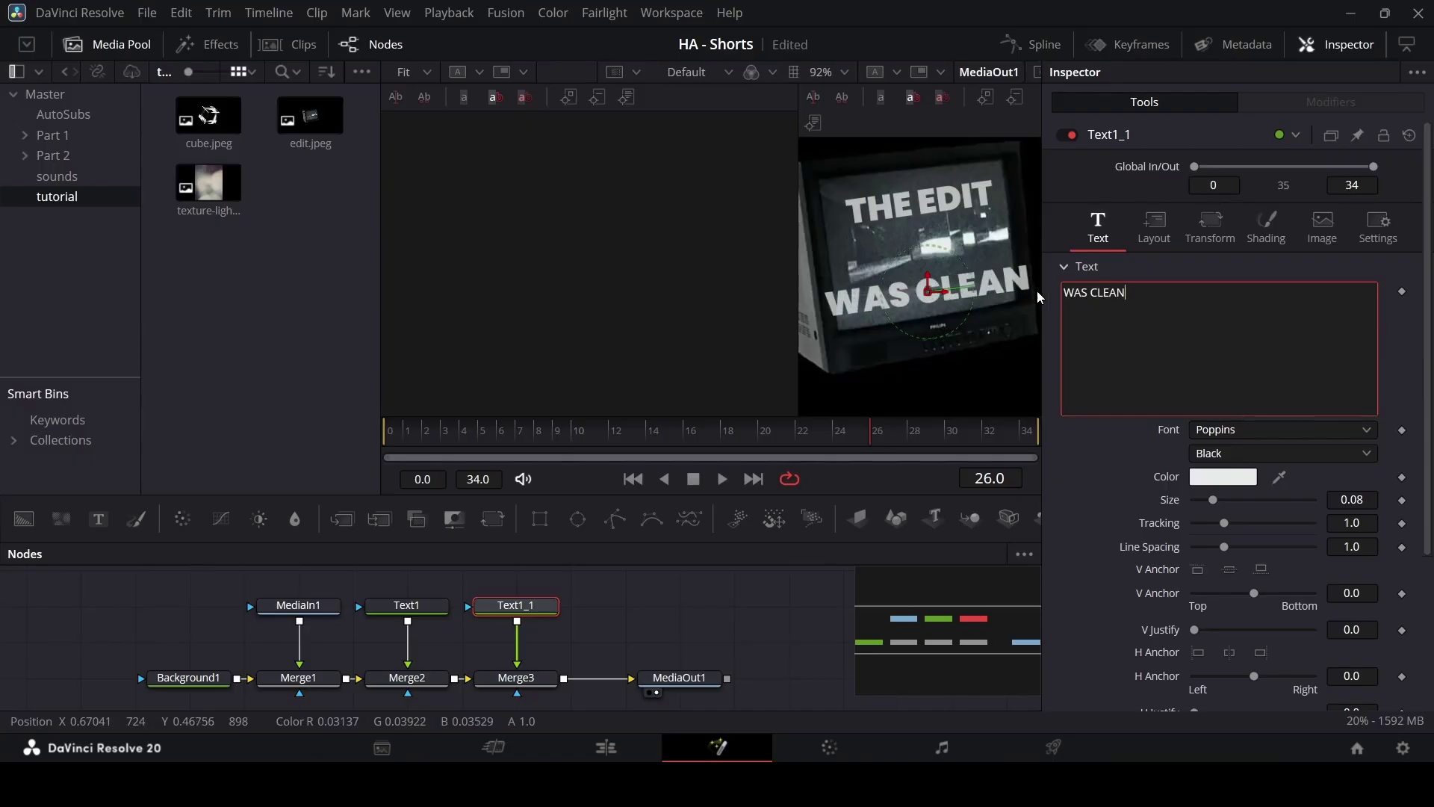
Step: Reduce the "WAS CLEAN" text size to 0.0561, keeping the Black font style
{"action": "left_click", "coordinate": [1352, 500]}
{"action": "left_click_drag", "start_coordinate": [1212, 500], "coordinate": [1208, 500]}
{"action": "left_click", "coordinate": [1217, 454]}
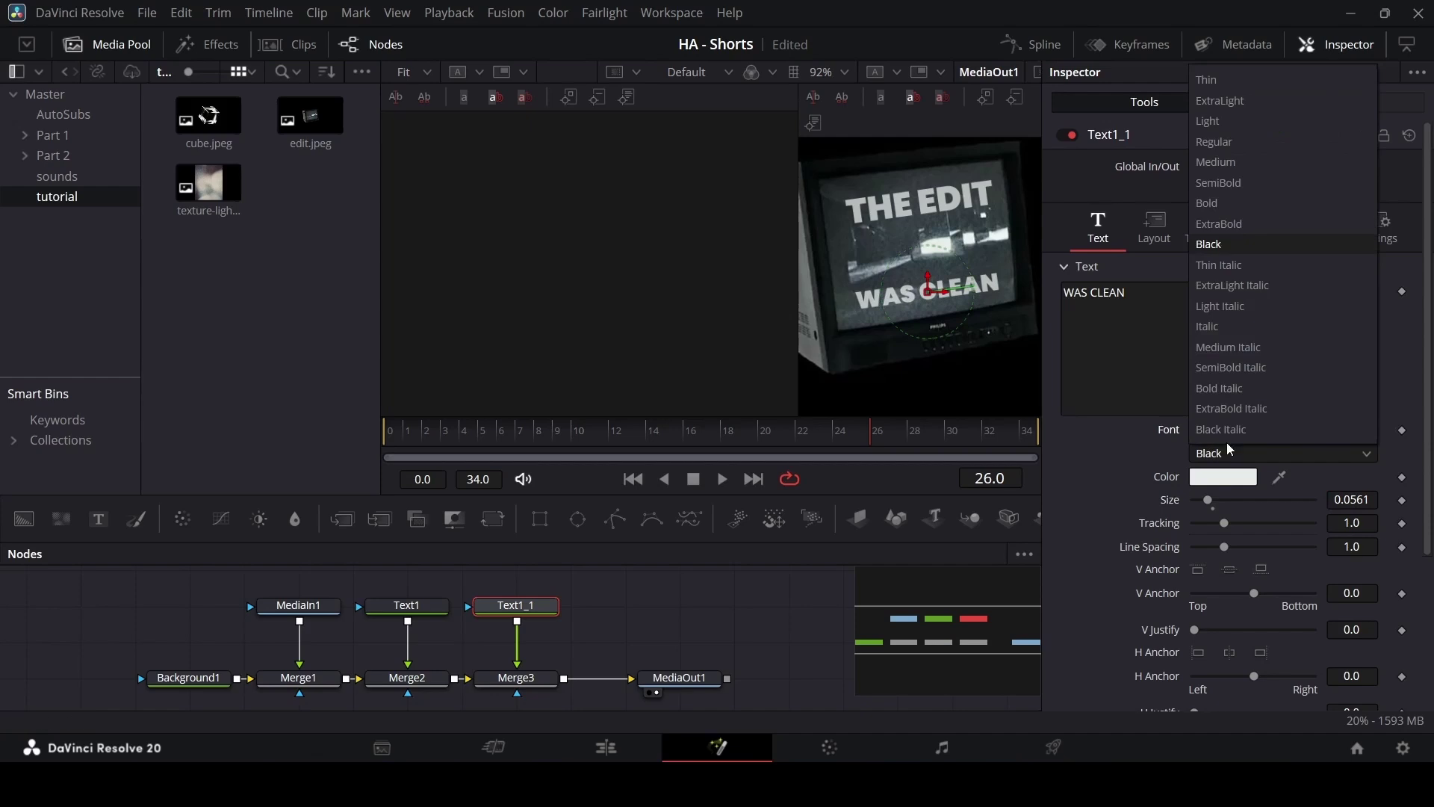
{"action": "left_click", "coordinate": [1267, 243]}
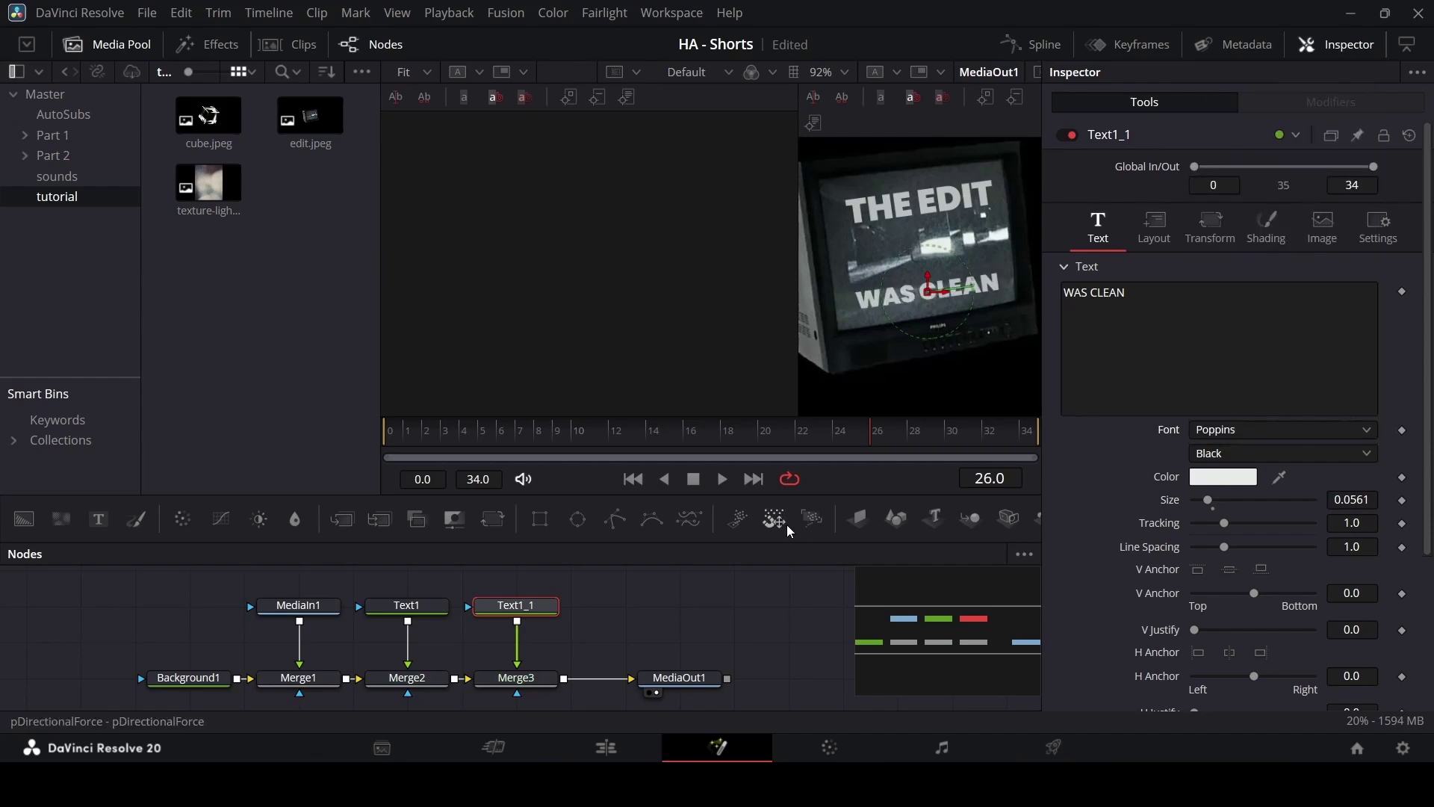
{"action": "left_click", "coordinate": [778, 607]}
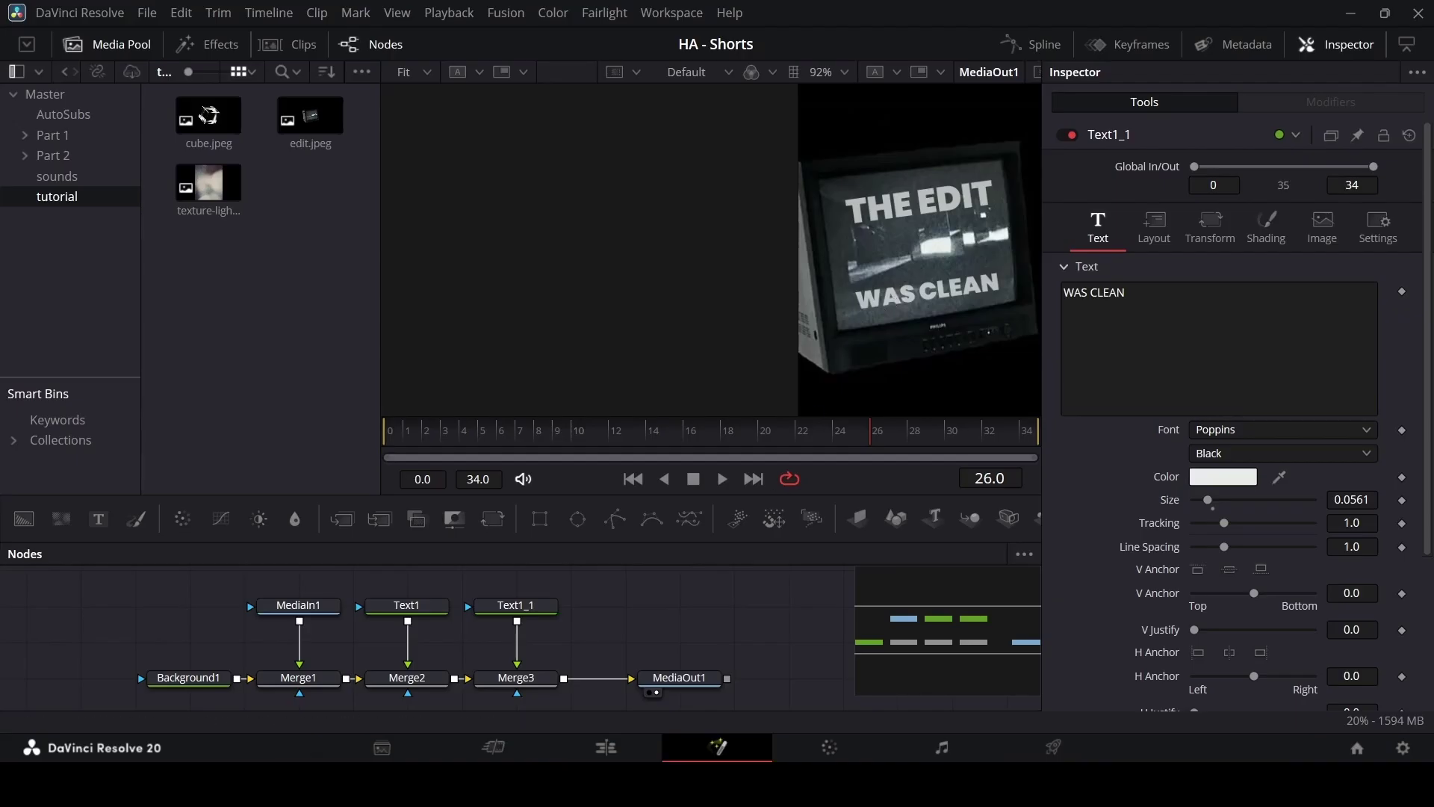
Step: Return to the Edit page, play the Video 3 composition from its start and place the playhead at 00:00:51:19
{"action": "left_click", "coordinate": [606, 748]}
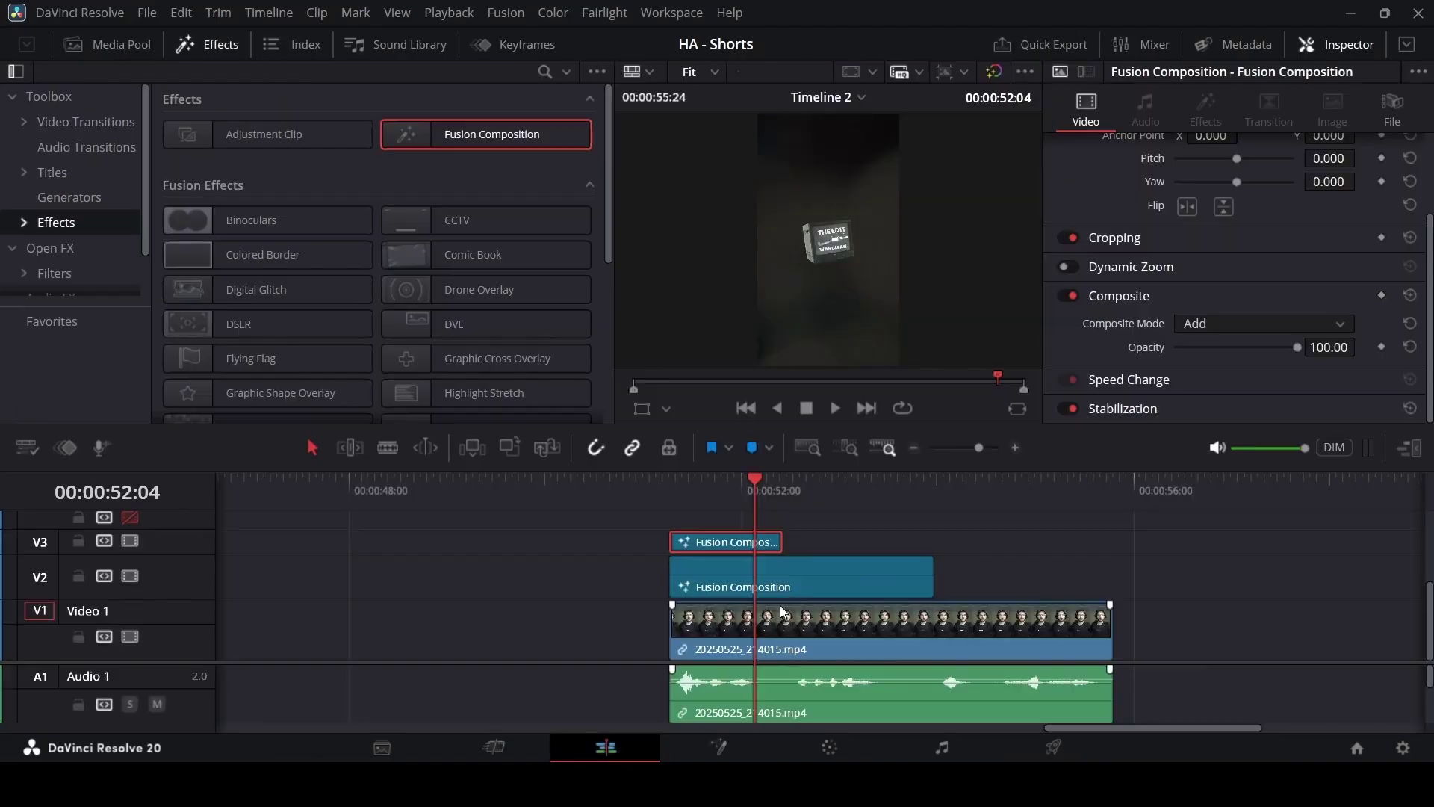
{"action": "left_click", "coordinate": [675, 500]}
{"action": "key", "text": "space"}
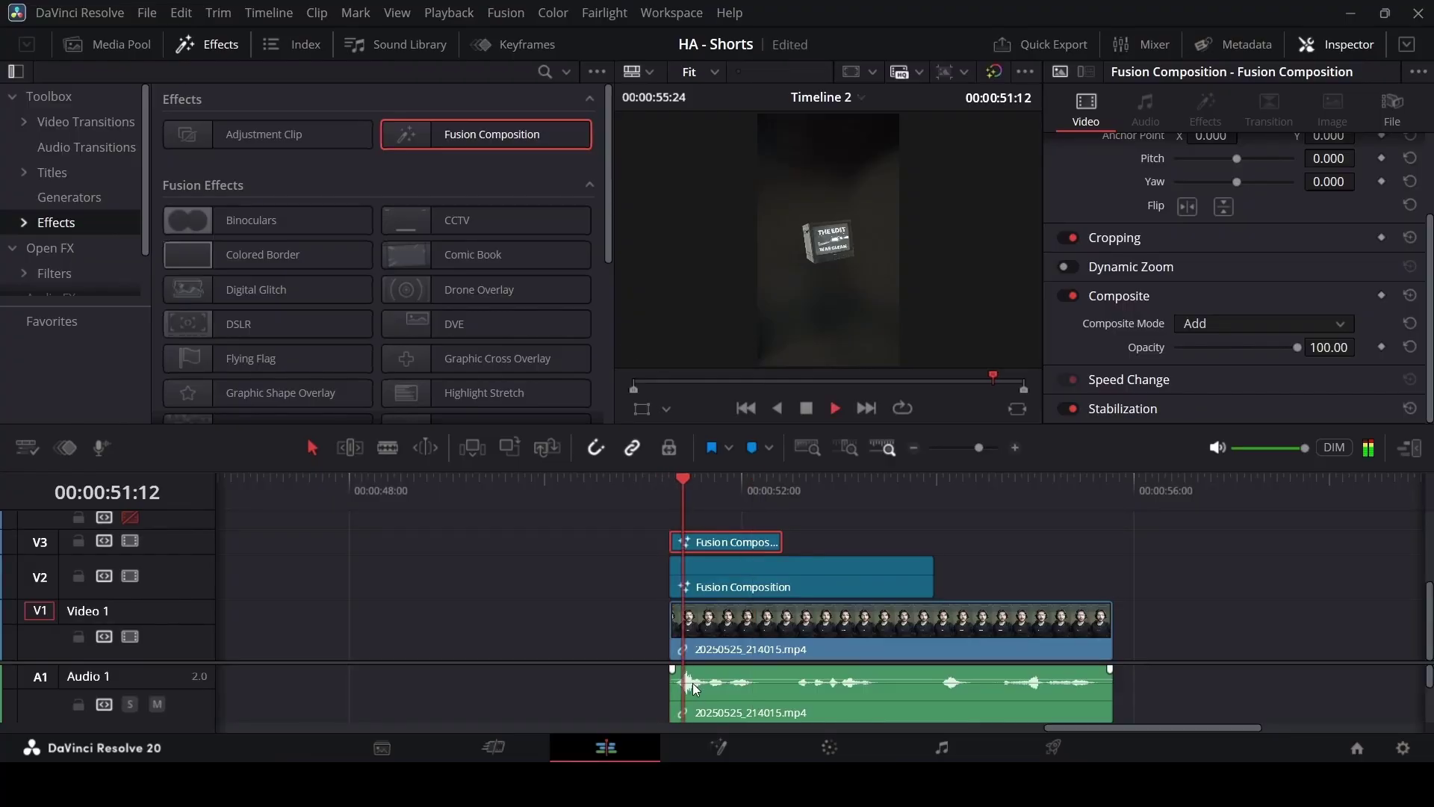
{"action": "key", "text": "space"}
{"action": "scroll", "coordinate": [827, 236], "scroll_direction": "down", "scroll_amount": 1}
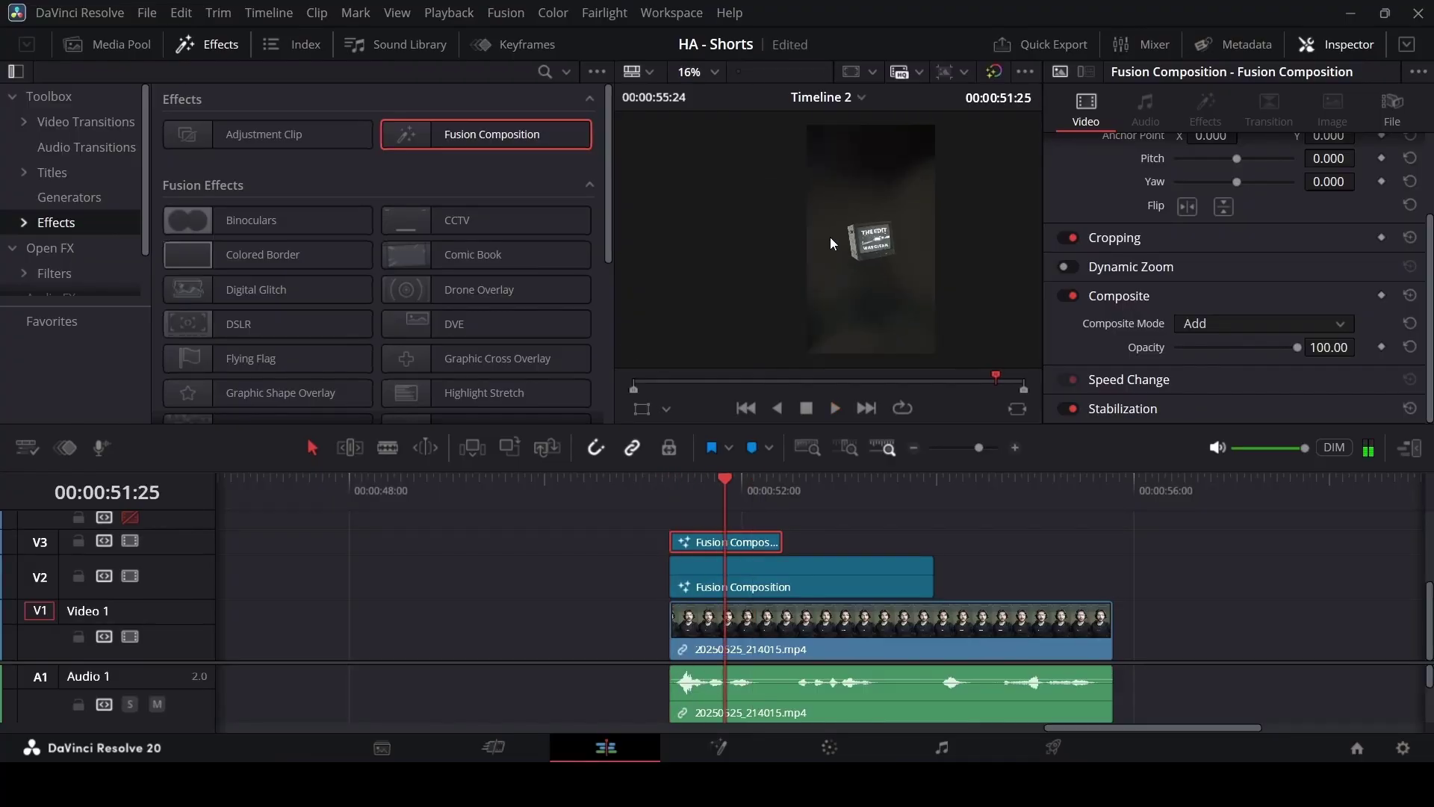
{"action": "left_click_drag", "start_coordinate": [707, 494], "coordinate": [706, 506]}
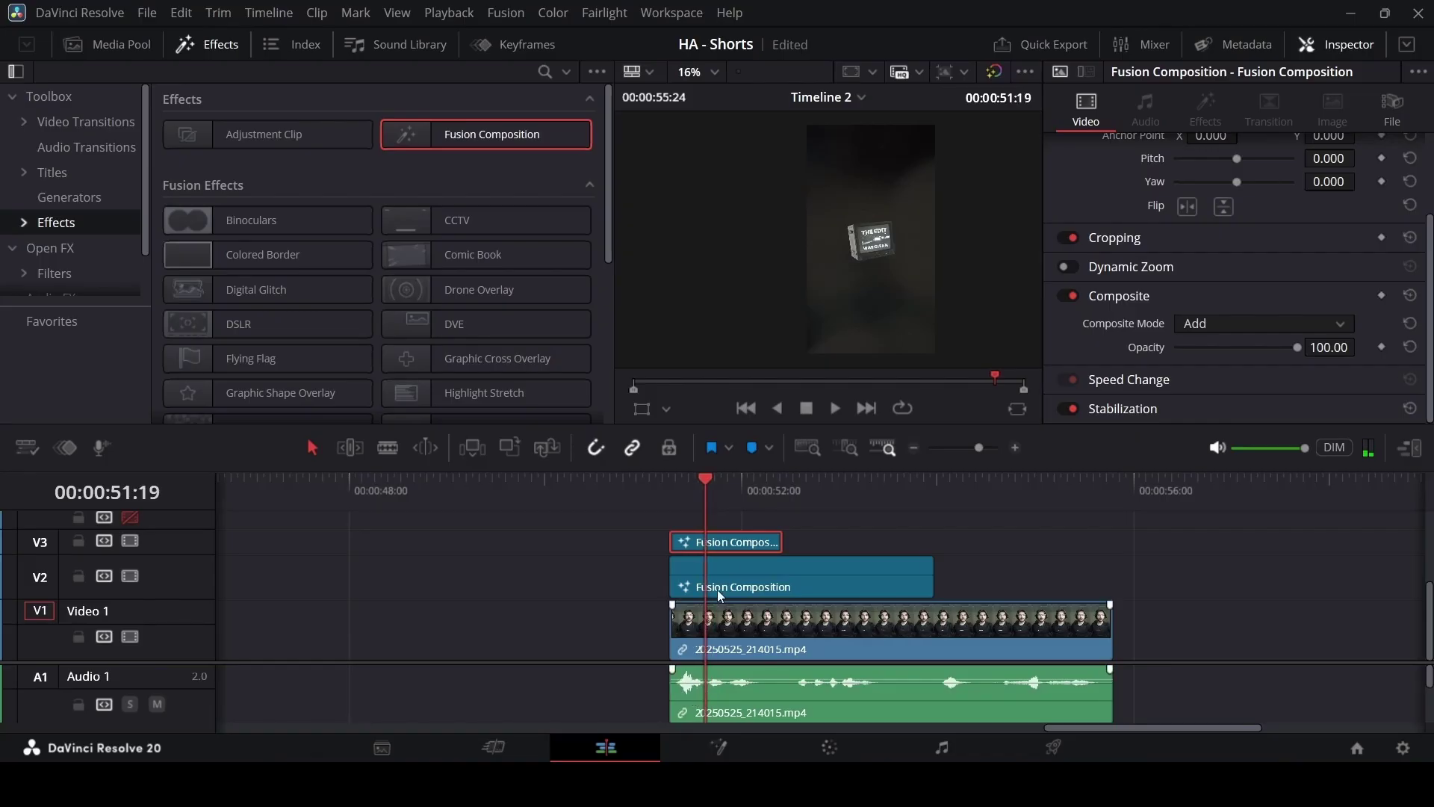
Step: Reopen the Video 3 composition in the Fusion page and keyframe the "THE EDIT" text's Write On at frame 10 with End 1.0
{"action": "right_click", "coordinate": [733, 546]}
{"action": "left_click", "coordinate": [811, 421]}
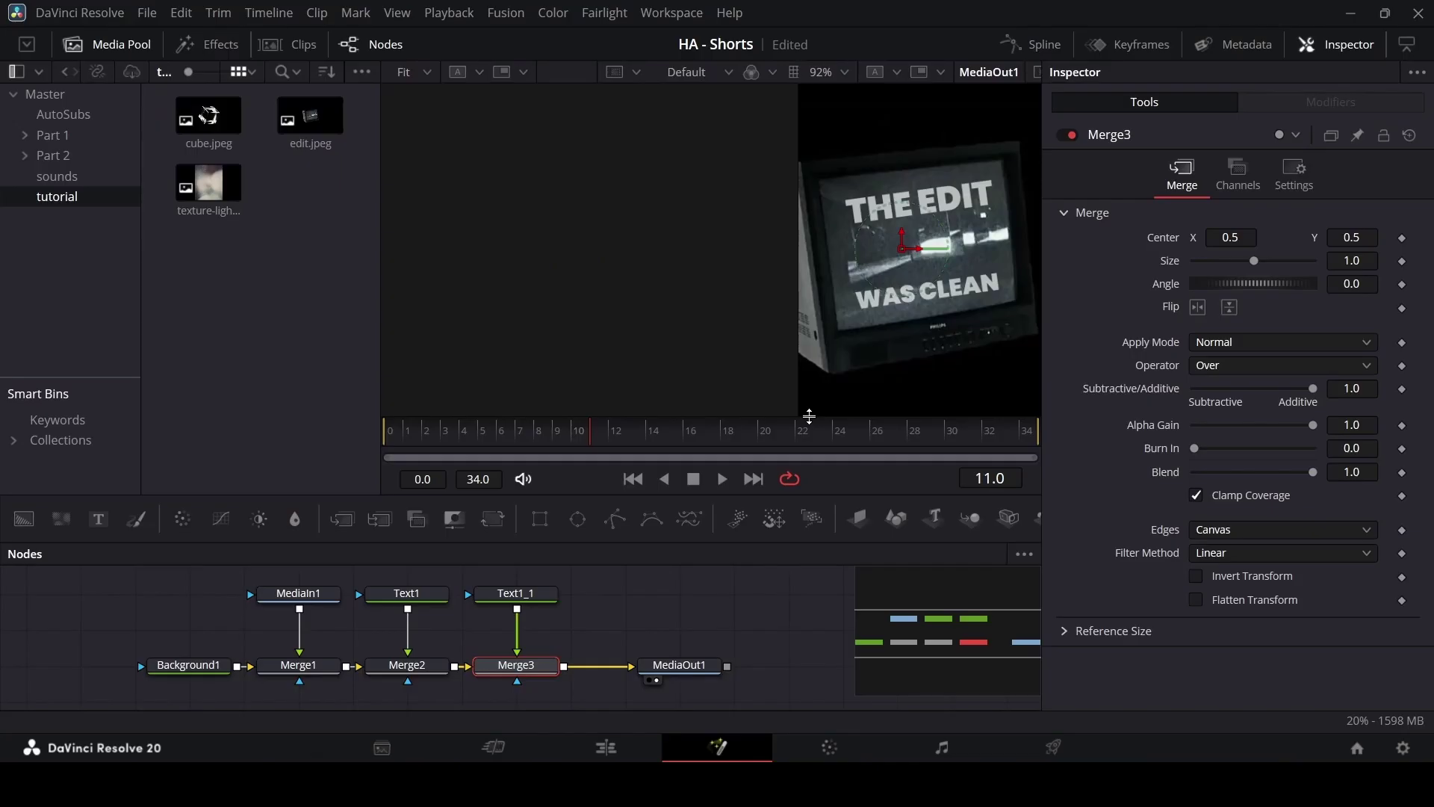
{"action": "left_click", "coordinate": [426, 595]}
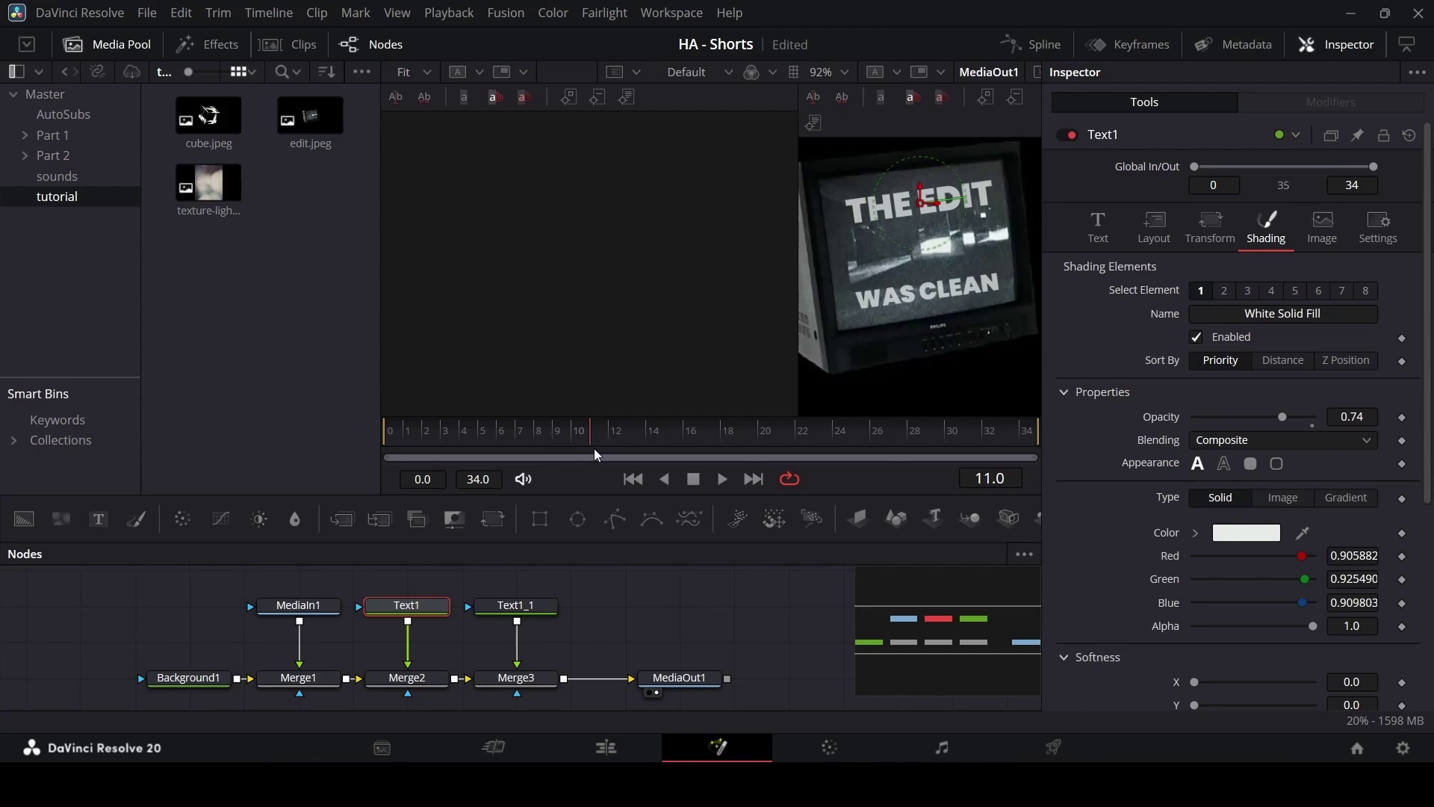
{"action": "left_click", "coordinate": [574, 436]}
{"action": "left_click", "coordinate": [1109, 234]}
{"action": "scroll", "coordinate": [1243, 629], "scroll_direction": "down", "scroll_amount": 3}
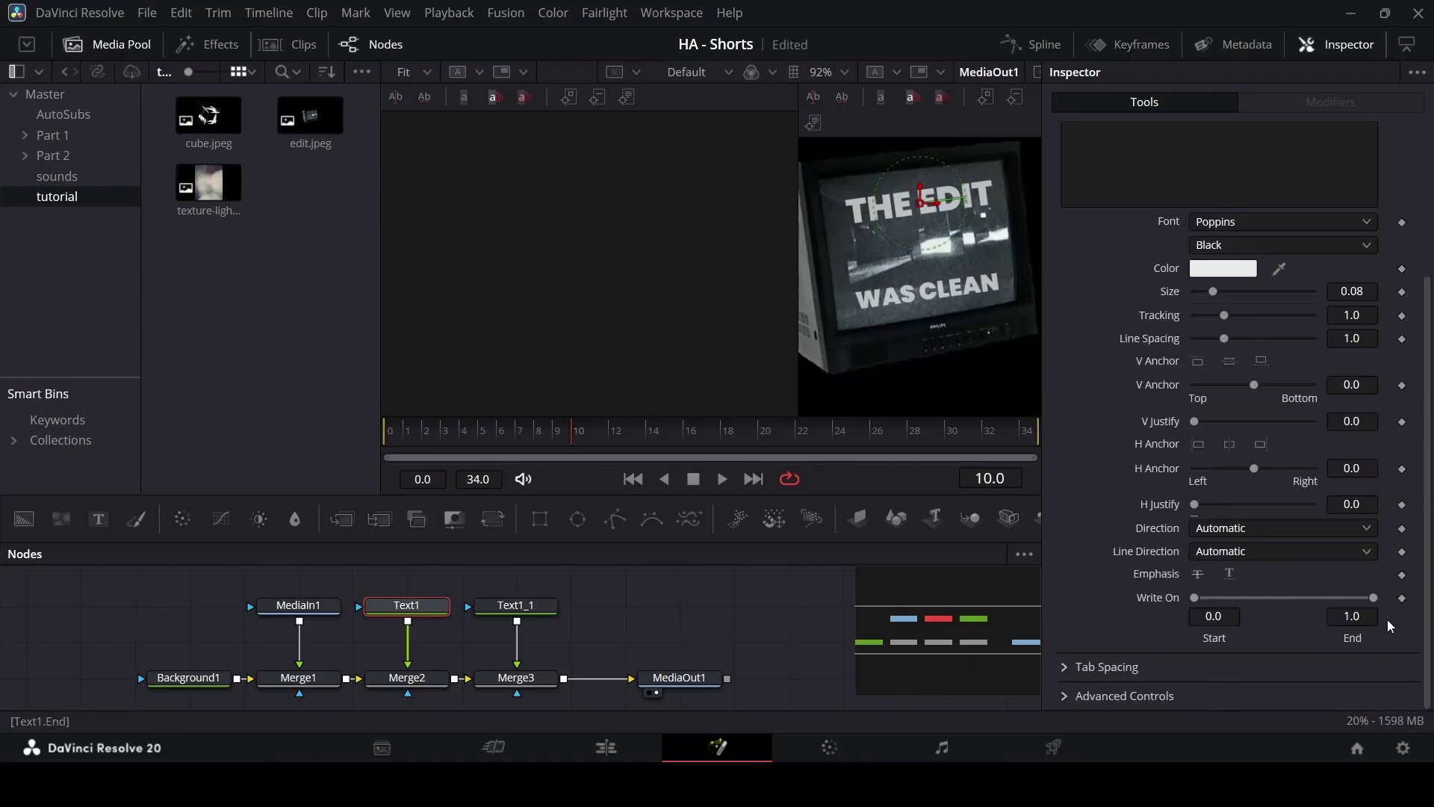
{"action": "left_click", "coordinate": [1402, 598]}
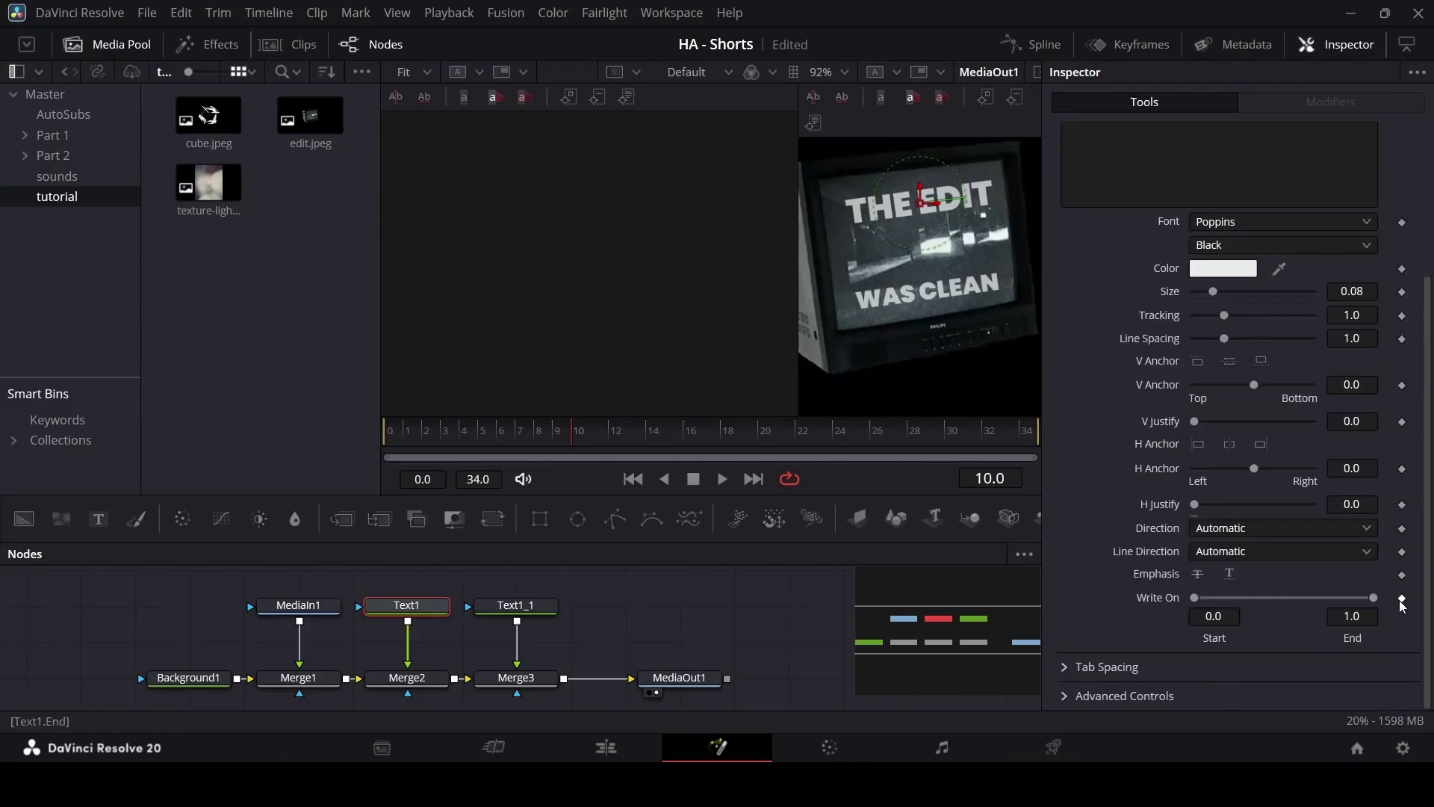
Step: Keyframe the "THE EDIT" text's Write On at frame 0 with End 0.0 and preview the reveal up to frame 12
{"action": "left_click_drag", "start_coordinate": [484, 435], "coordinate": [376, 437]}
{"action": "left_click", "coordinate": [502, 433]}
{"action": "left_click_drag", "start_coordinate": [502, 433], "coordinate": [360, 446]}
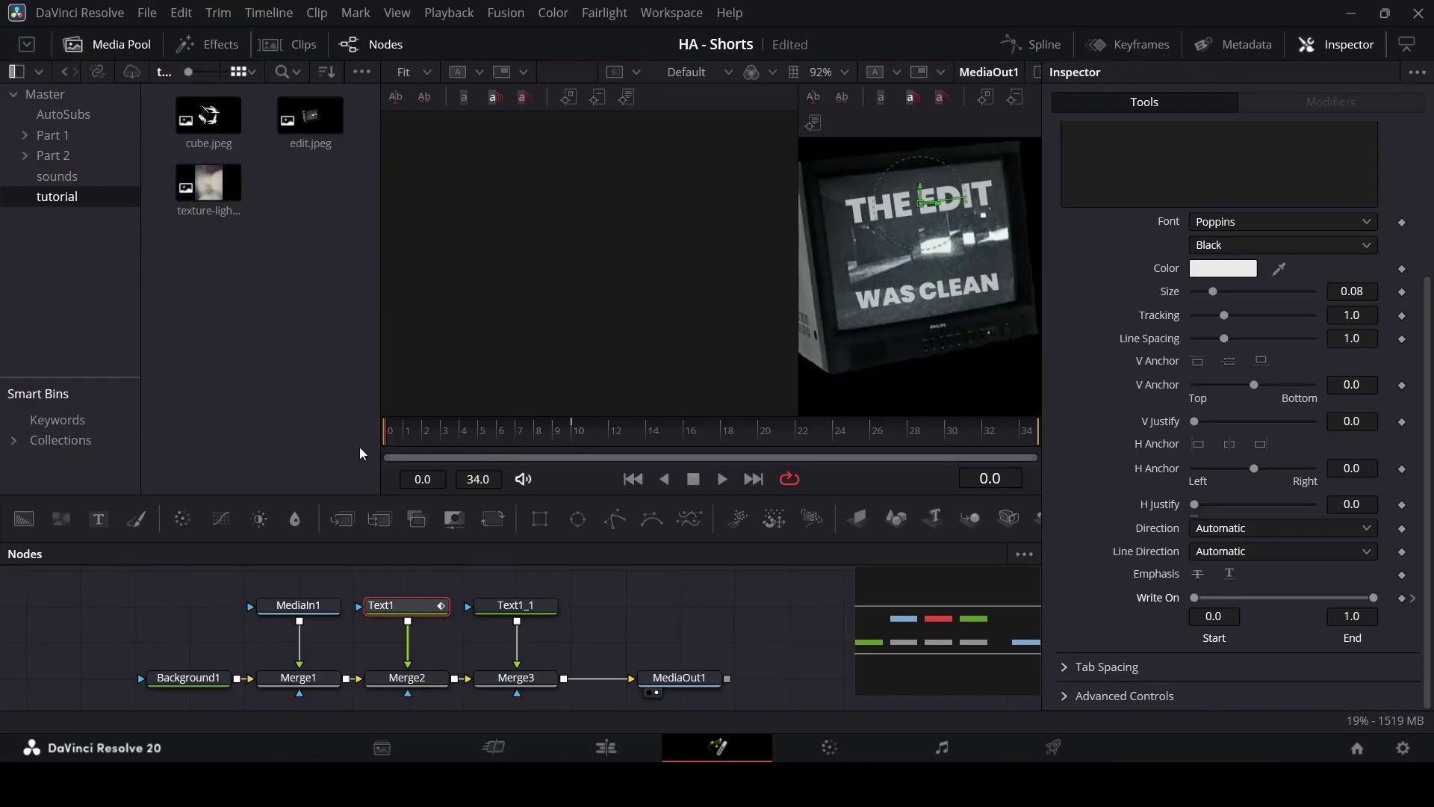
{"action": "left_click_drag", "start_coordinate": [1373, 598], "coordinate": [1132, 598]}
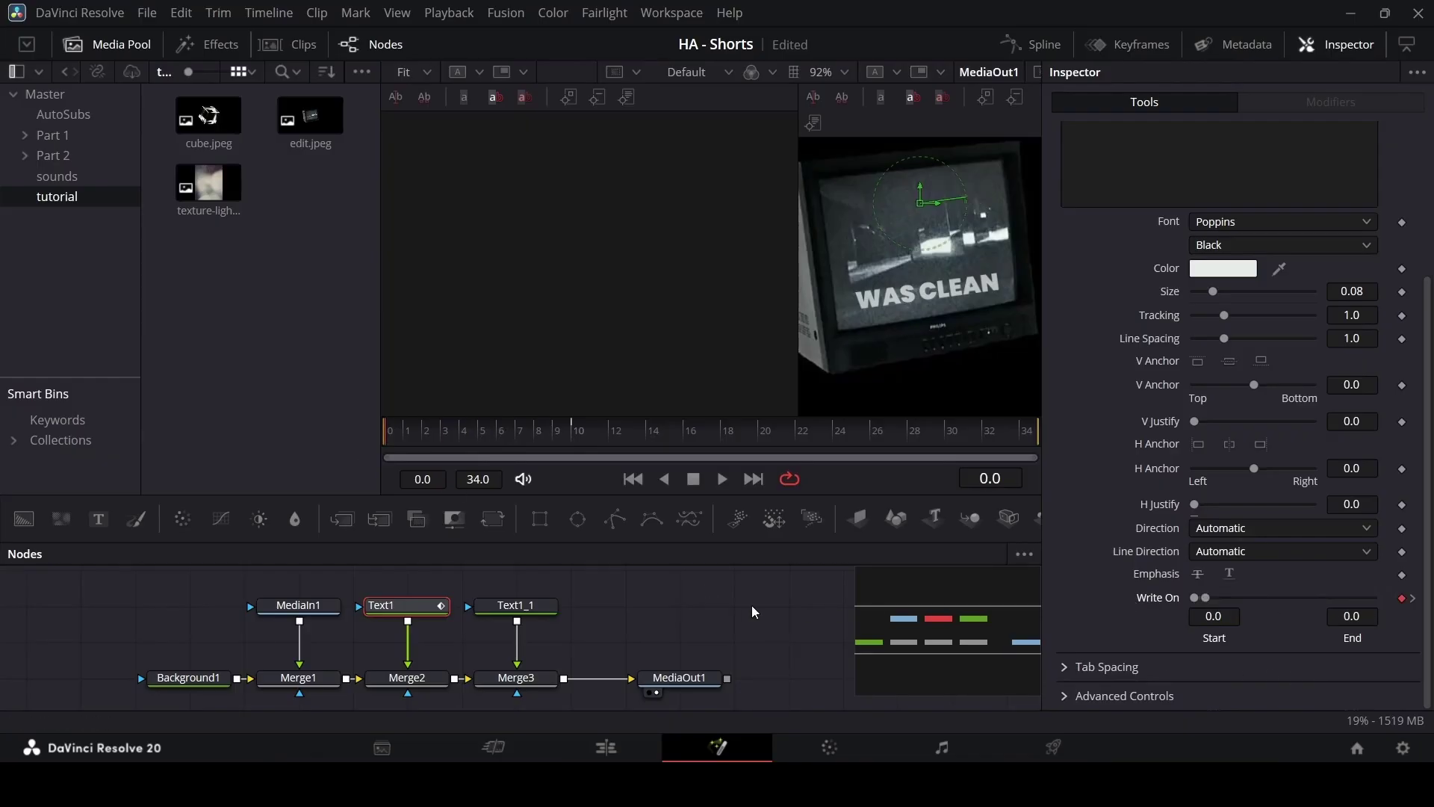
{"action": "key", "text": "space"}
{"action": "left_click_drag", "start_coordinate": [442, 427], "coordinate": [616, 438]}
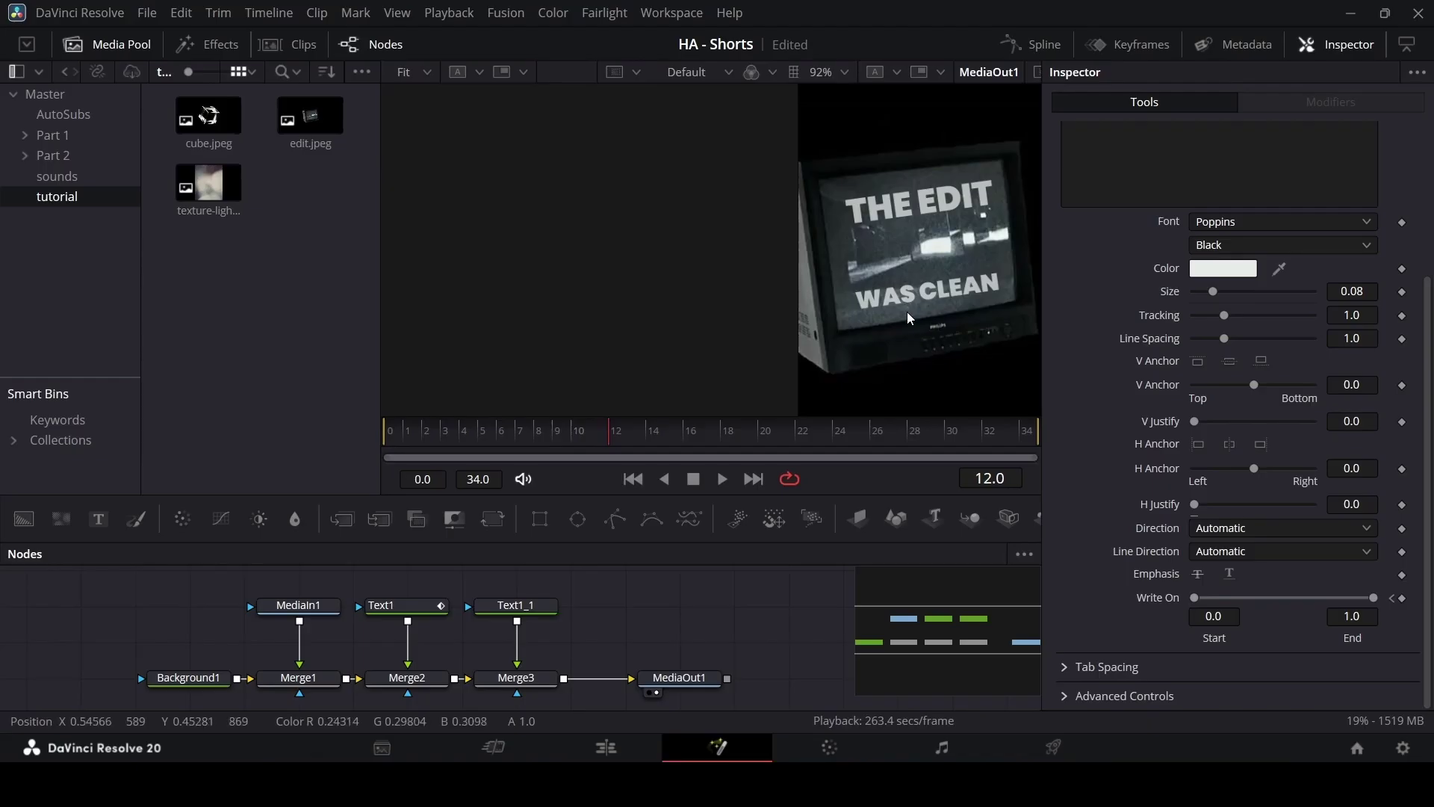
Step: Return to the Edit page, enlarge the preview and play the Video 3 composition repeatedly from its start to check the text timing
{"action": "left_click", "coordinate": [643, 747]}
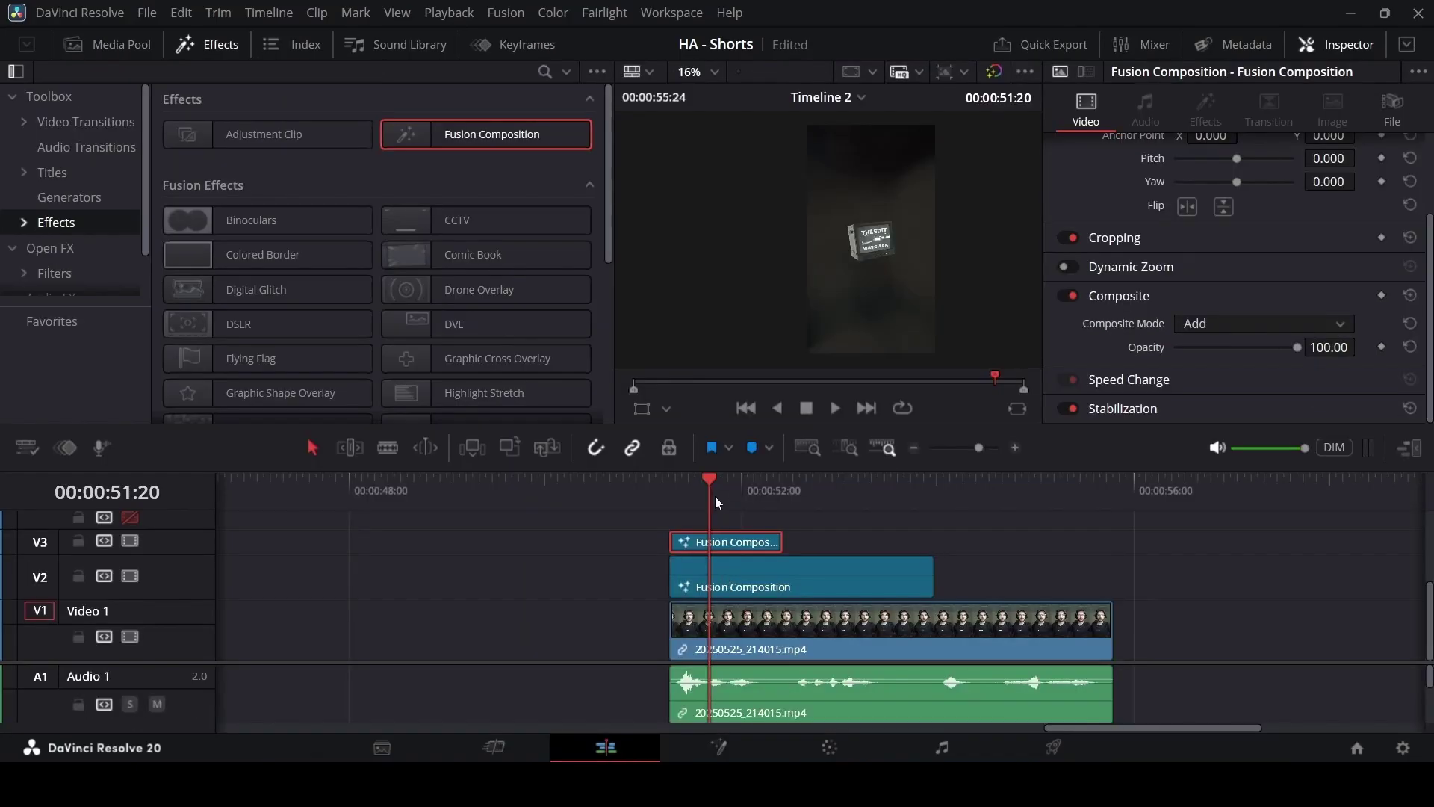
{"action": "left_click_drag", "start_coordinate": [715, 496], "coordinate": [670, 492]}
{"action": "scroll", "coordinate": [859, 257], "scroll_direction": "up", "scroll_amount": 1}
{"action": "scroll", "coordinate": [871, 239], "scroll_direction": "up", "scroll_amount": 4}
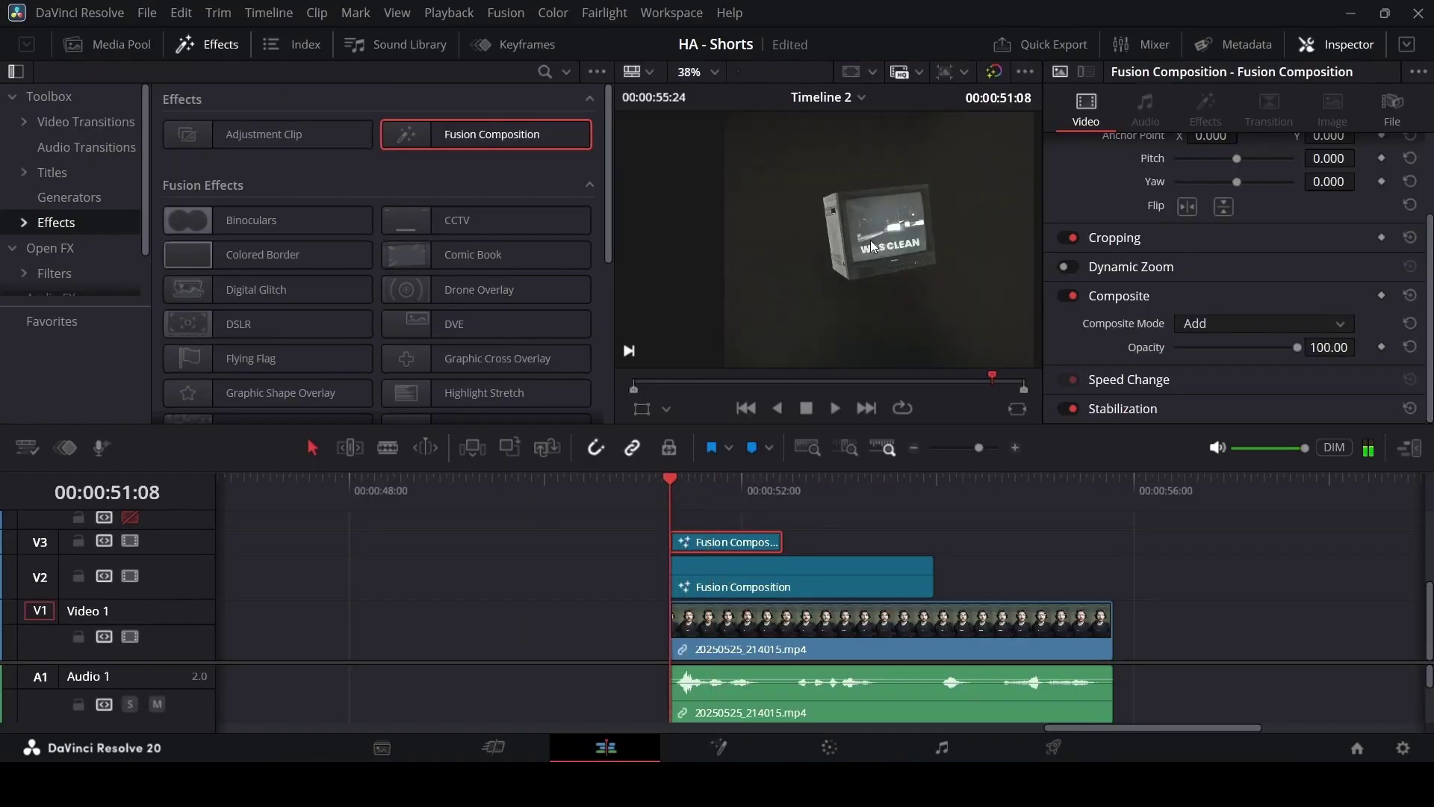
{"action": "key", "text": "space"}
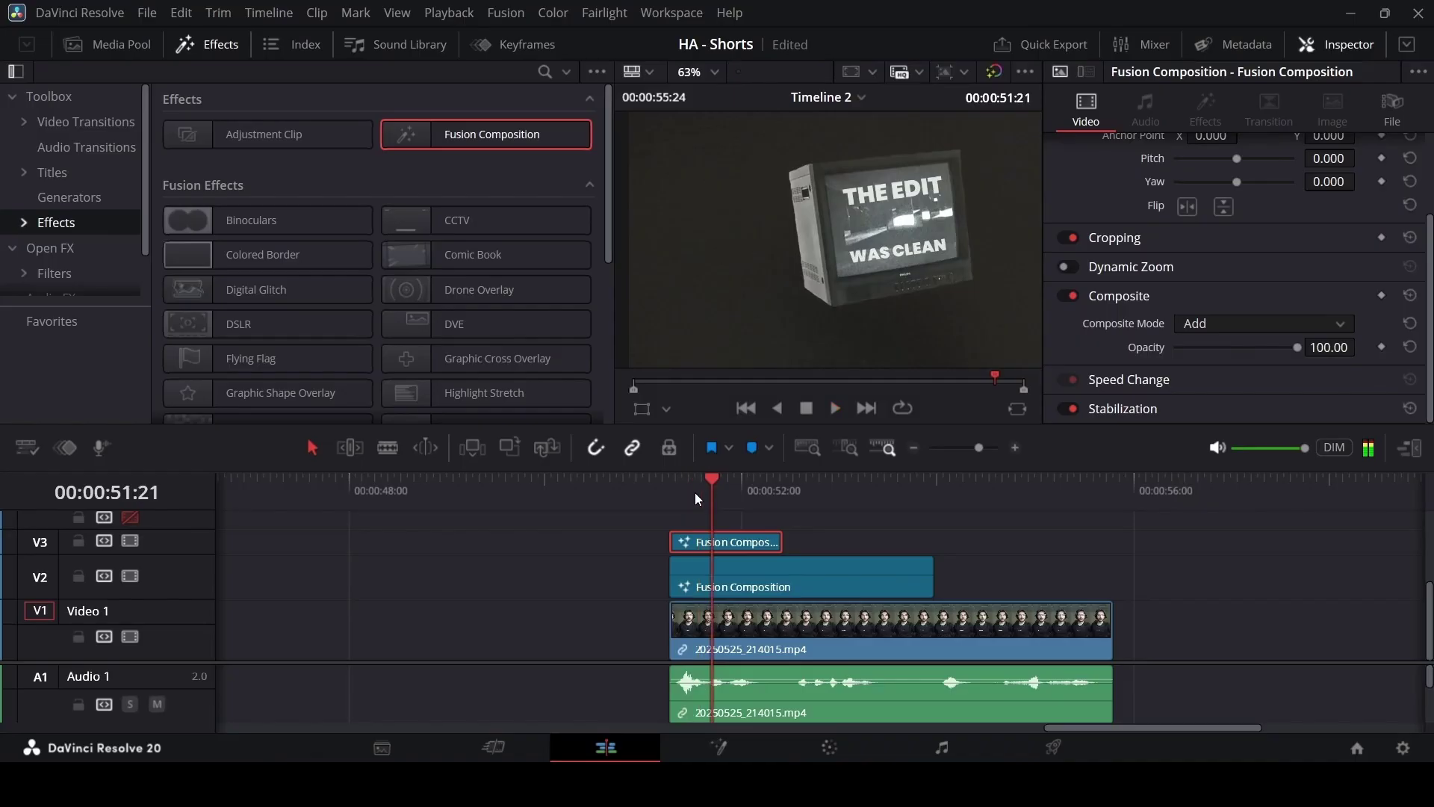
{"action": "left_click_drag", "start_coordinate": [695, 492], "coordinate": [675, 496]}
{"action": "key", "text": "space"}
{"action": "key", "text": "space"}
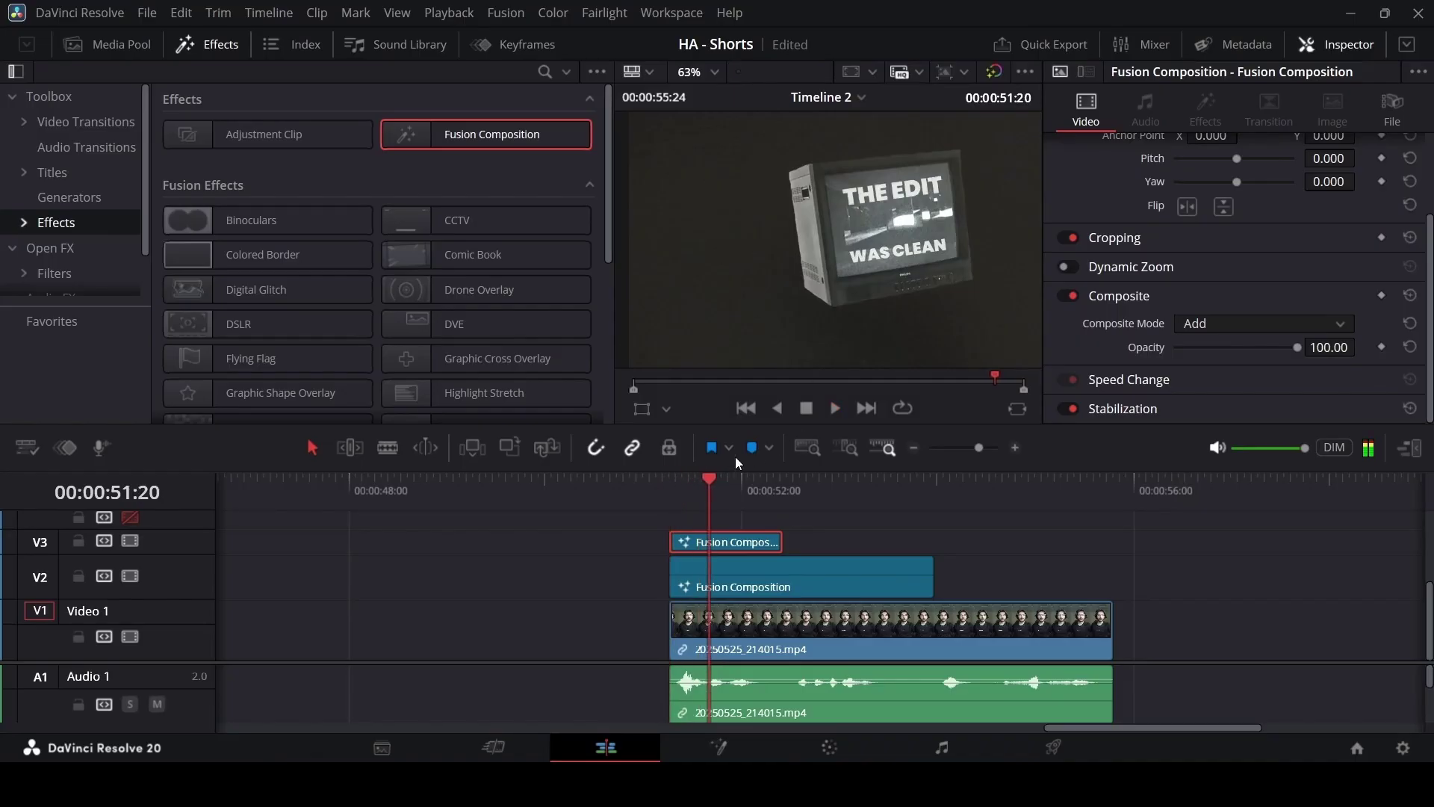
{"action": "left_click", "coordinate": [670, 496]}
{"action": "key", "text": "space"}
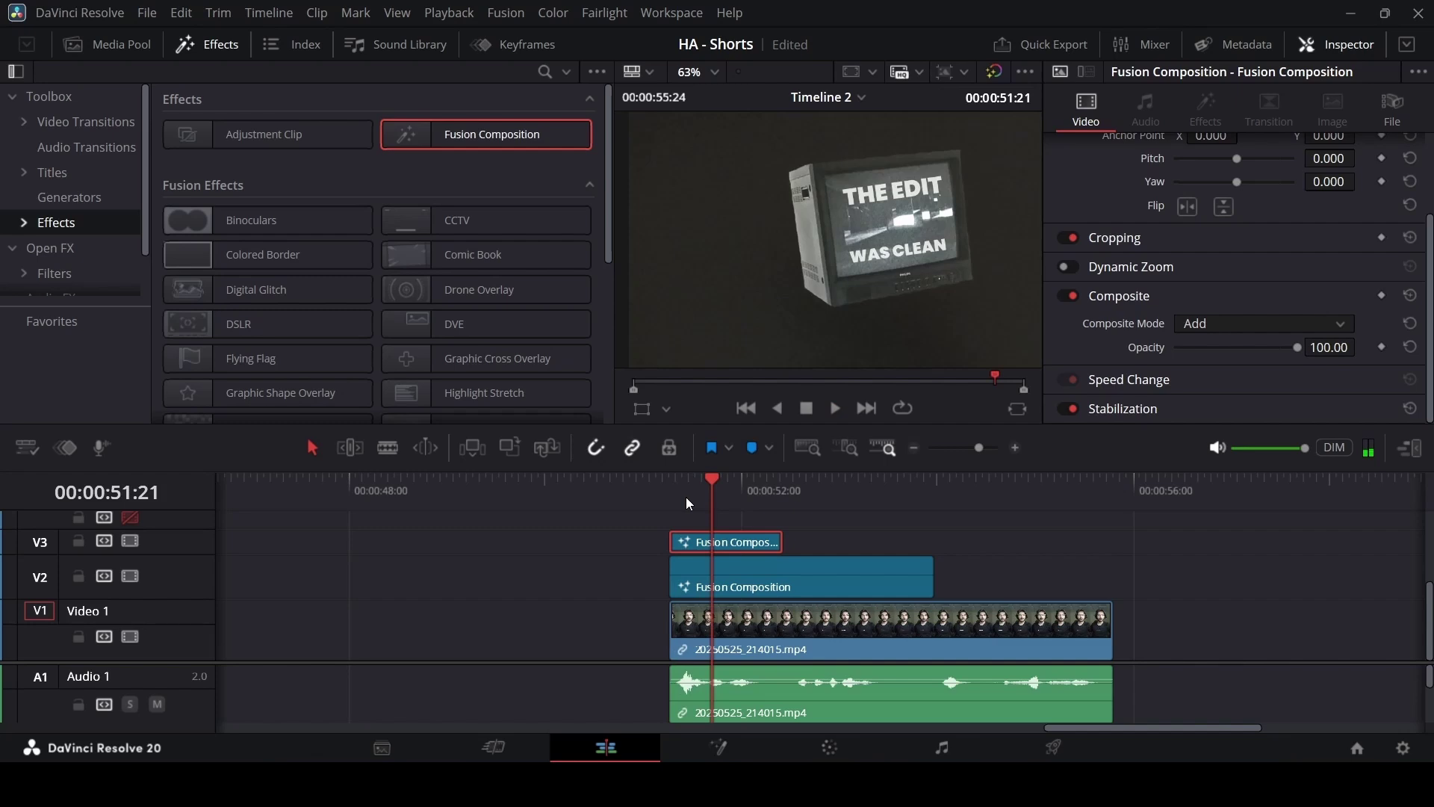
{"action": "left_click_drag", "start_coordinate": [686, 496], "coordinate": [675, 487]}
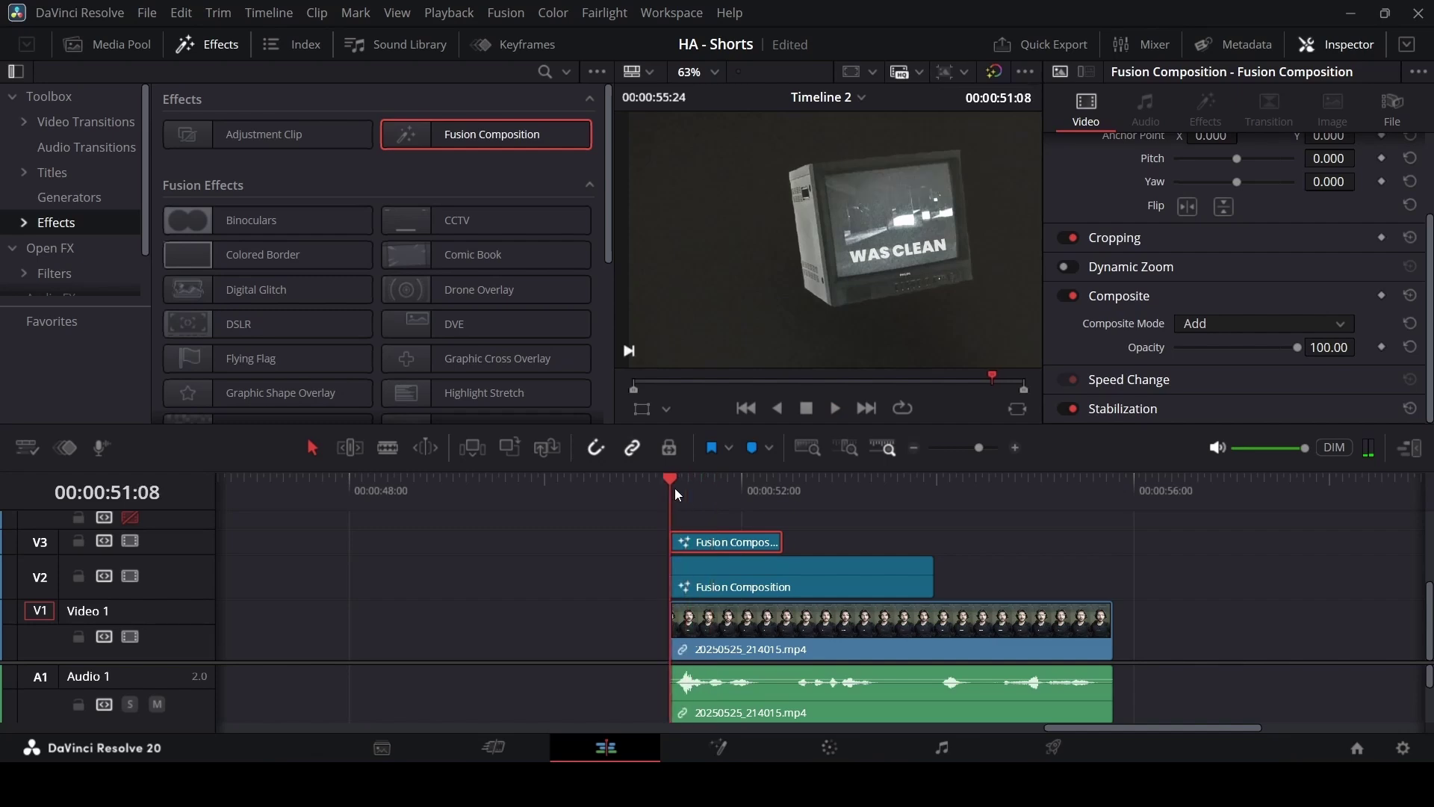
{"action": "key", "text": "space"}
Step: Check the timing around the end of the first phrase and place the playhead at 00:00:51:20
{"action": "left_click", "coordinate": [710, 491]}
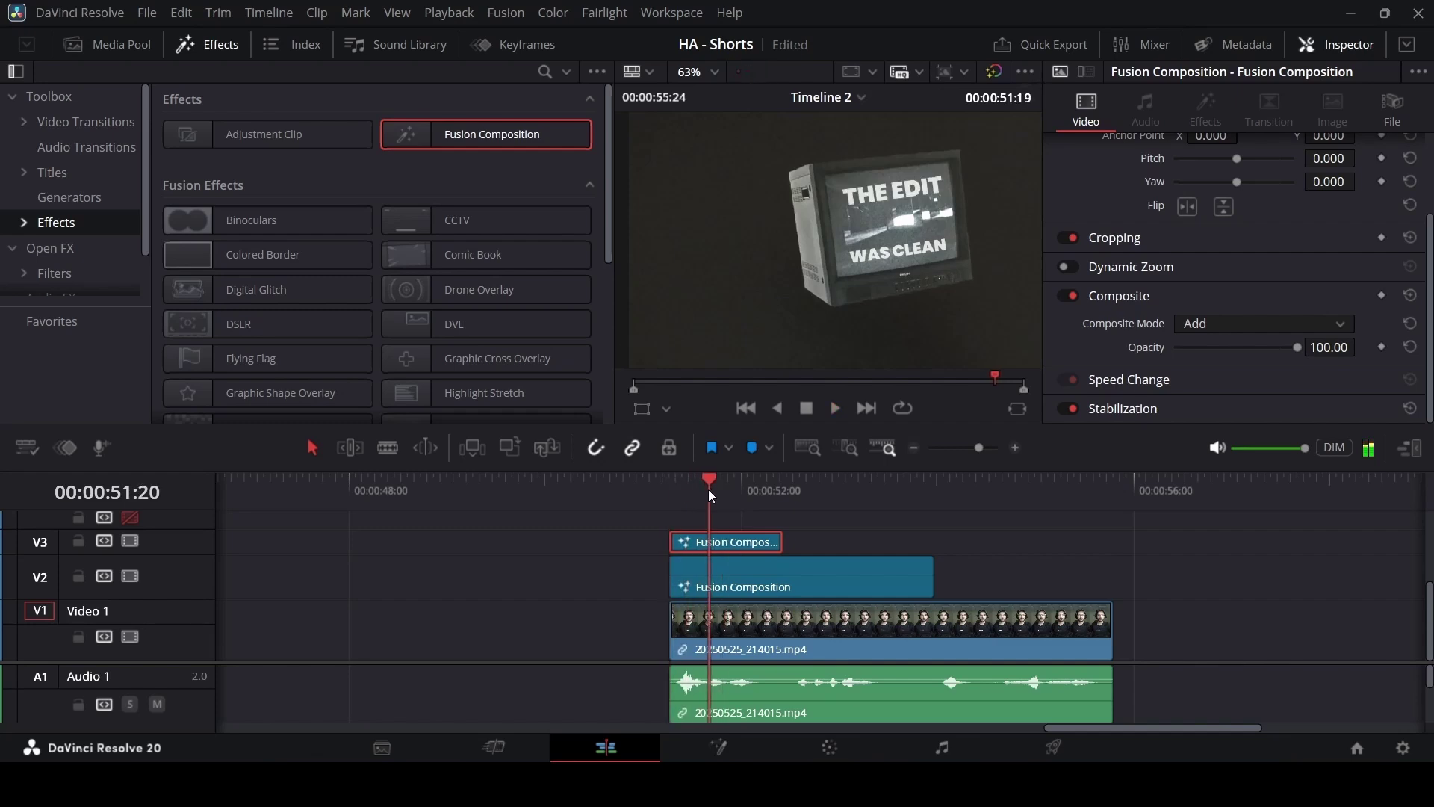
{"action": "left_click_drag", "start_coordinate": [711, 490], "coordinate": [708, 498]}
{"action": "left_click", "coordinate": [729, 489]}
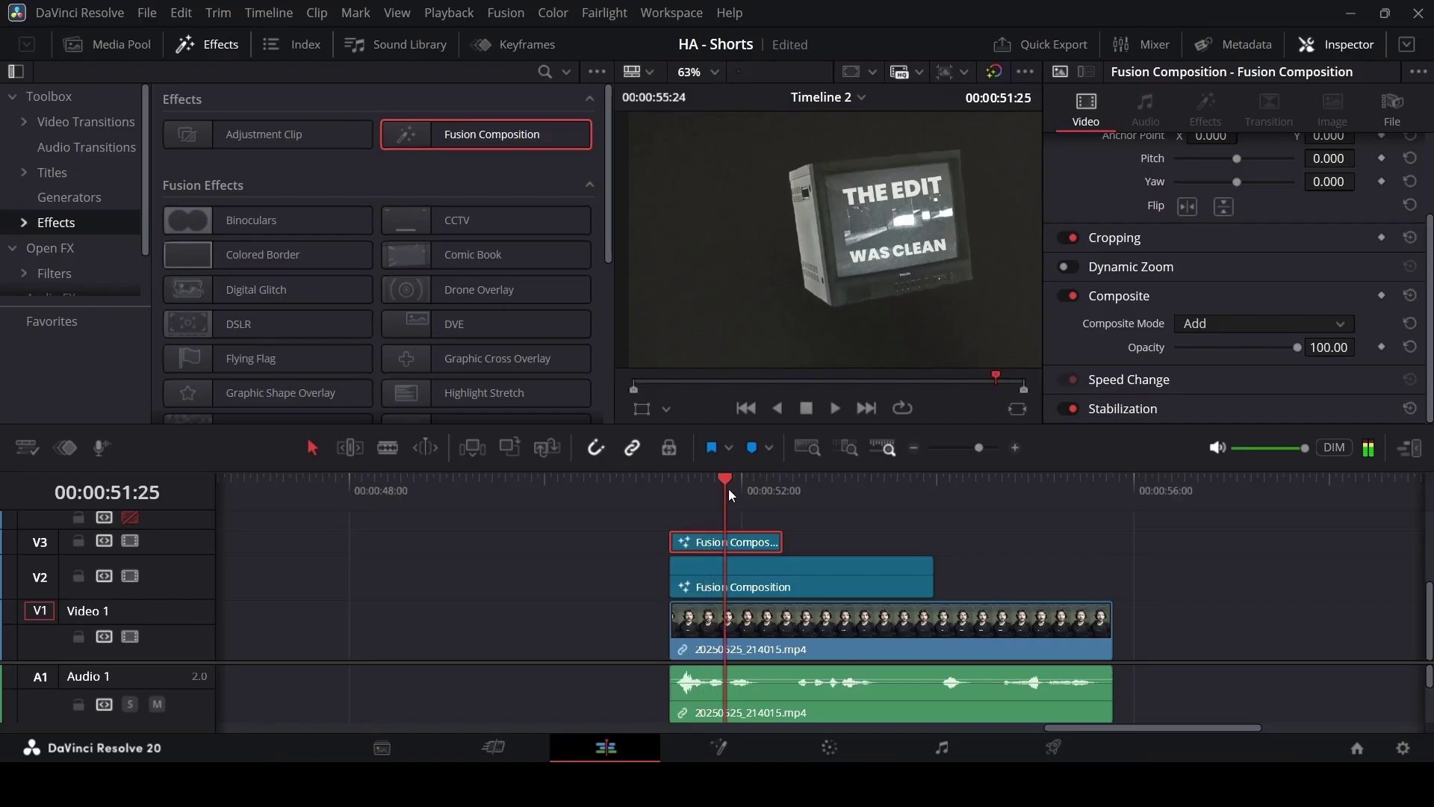
{"action": "left_click", "coordinate": [708, 490]}
{"action": "left_click_drag", "start_coordinate": [708, 490], "coordinate": [708, 521]}
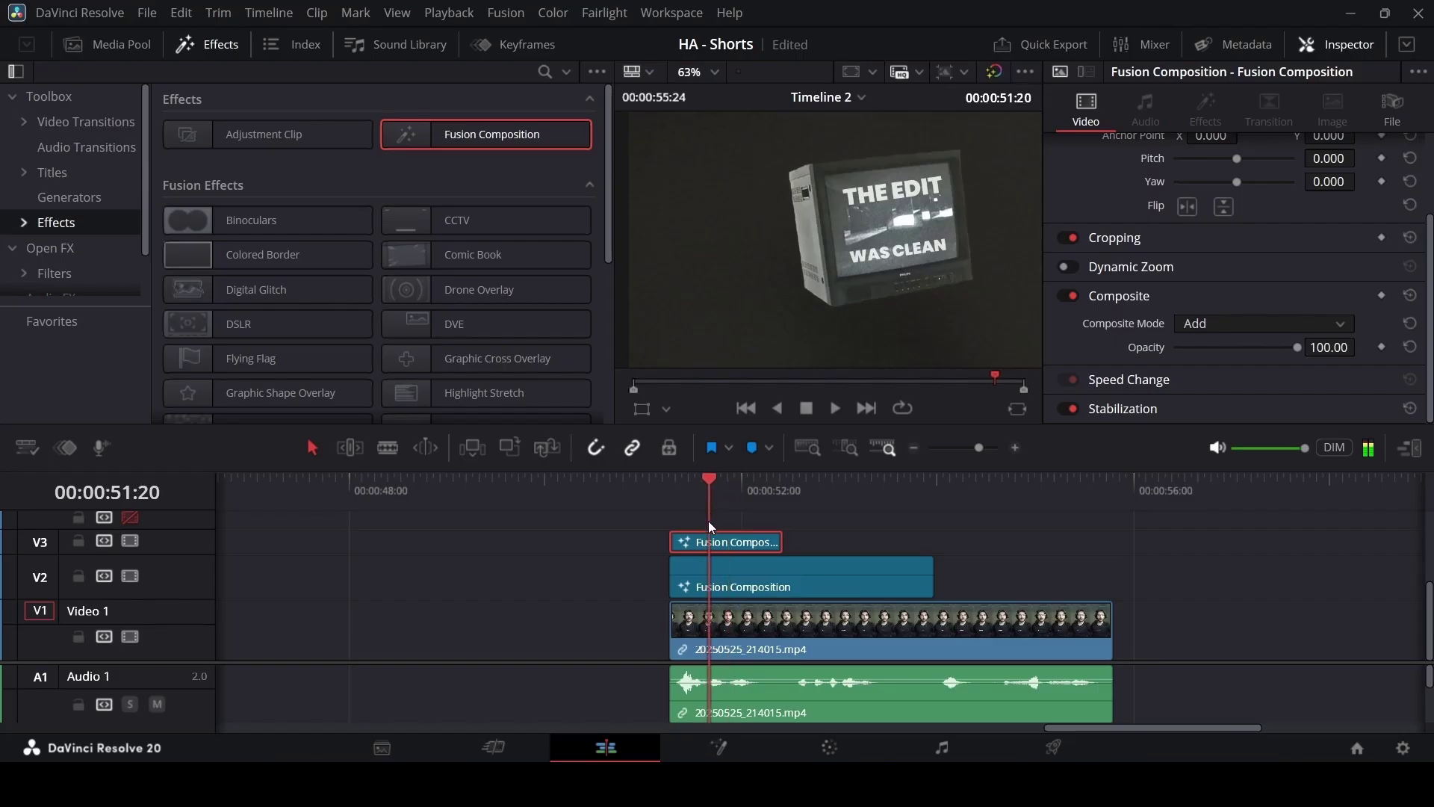
{"action": "right_click", "coordinate": [737, 543]}
{"action": "left_click", "coordinate": [822, 424]}
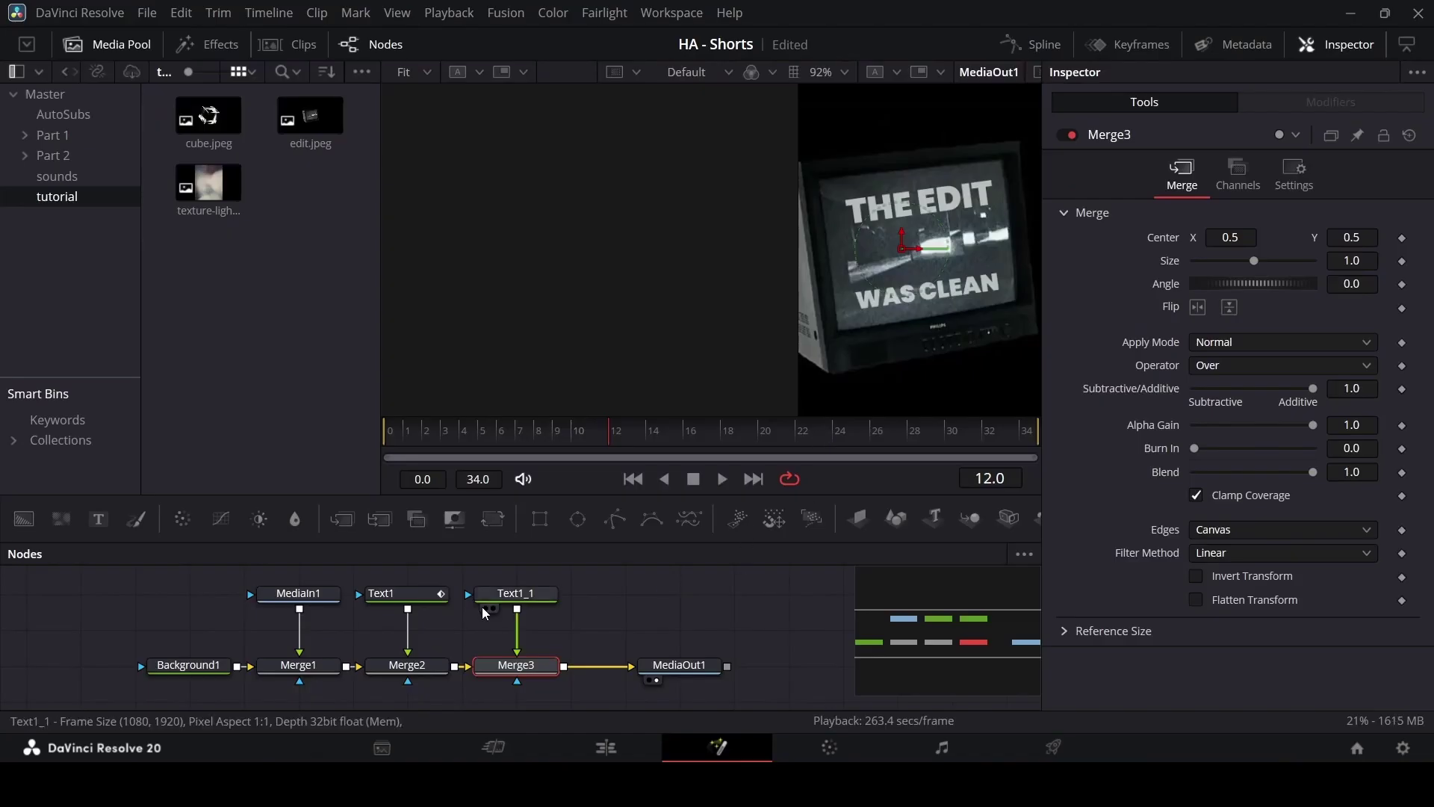
{"action": "left_click", "coordinate": [516, 595]}
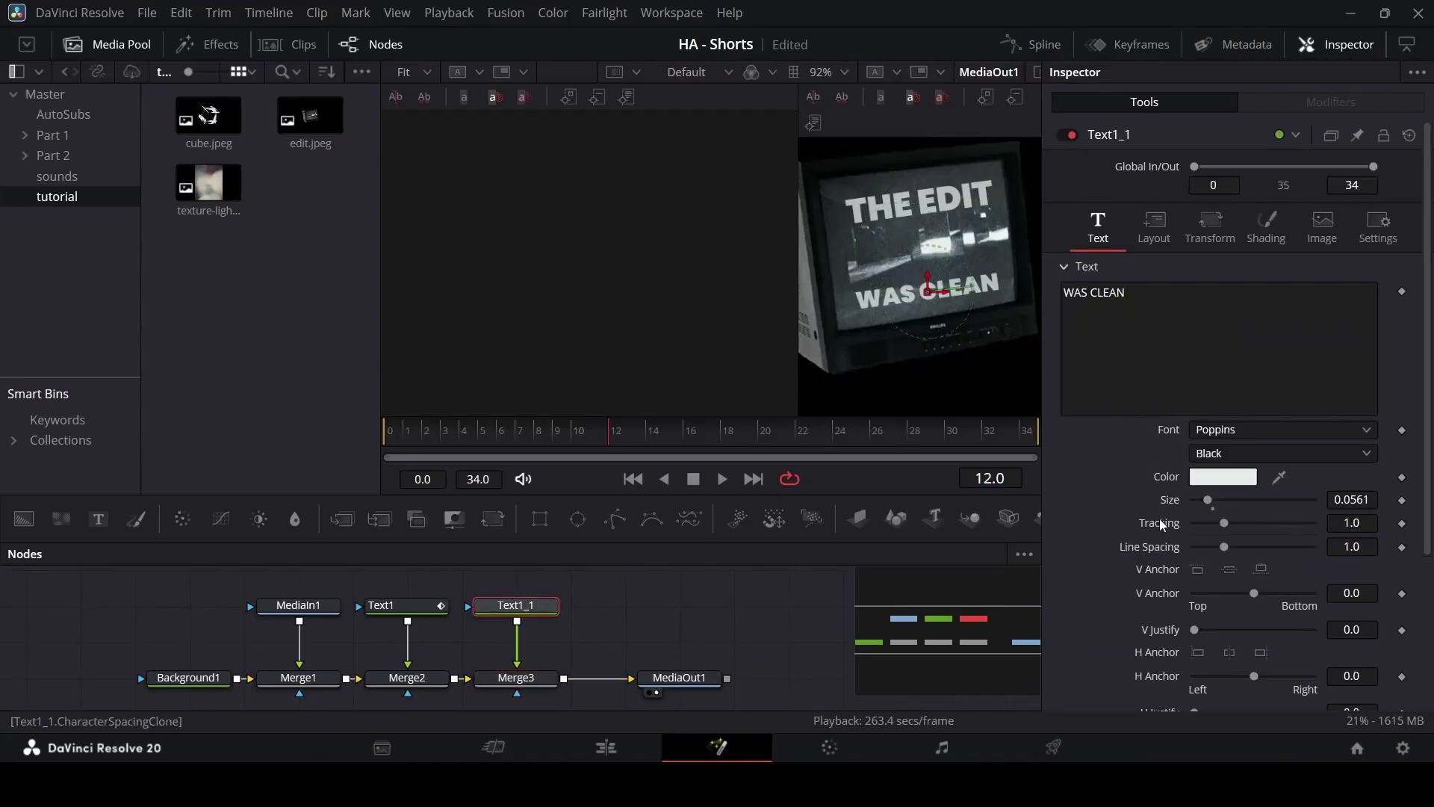
{"action": "scroll", "coordinate": [1159, 525], "scroll_direction": "down", "scroll_amount": 3}
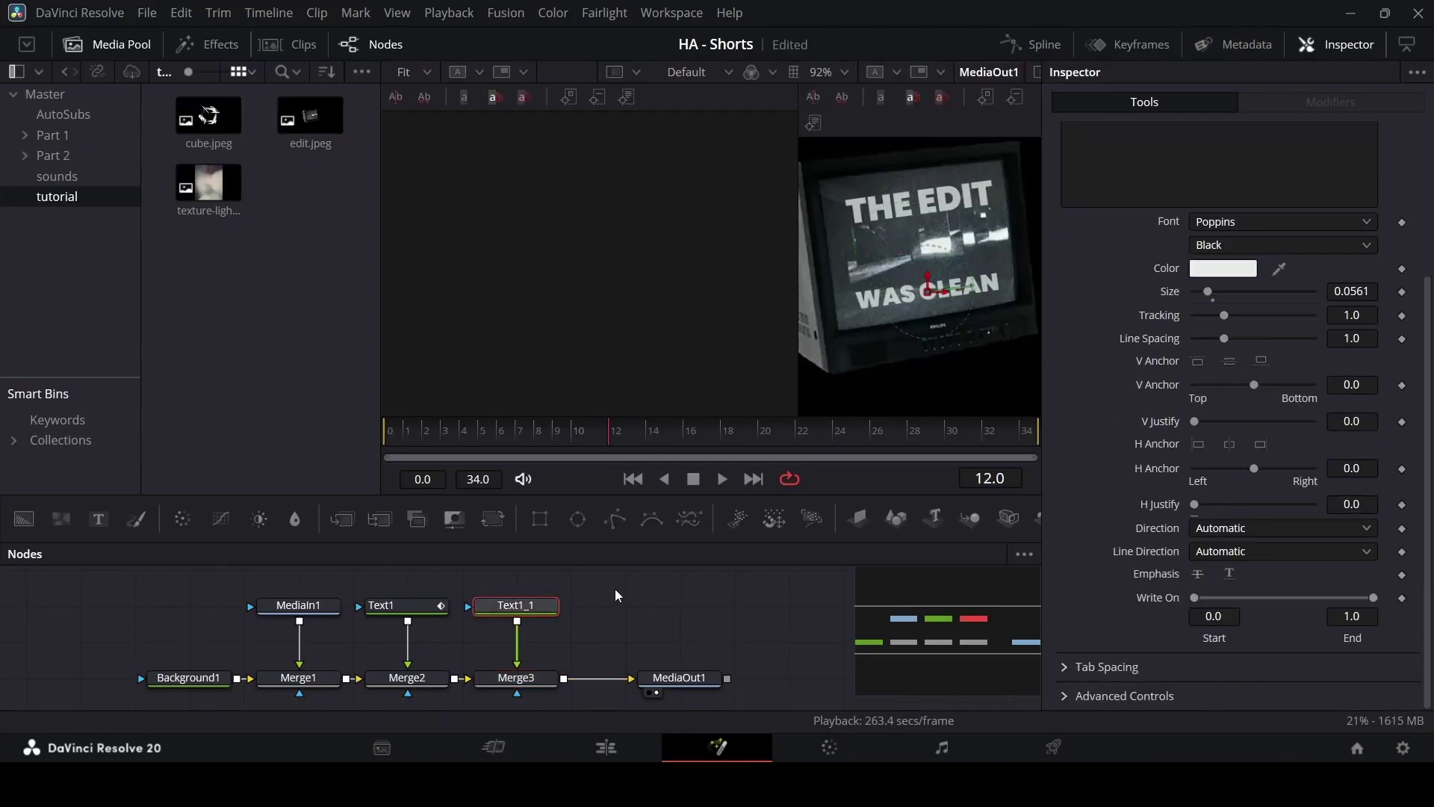
{"action": "left_click", "coordinate": [605, 747]}
Step: Open the Video 3 composition in the Fusion page and keyframe the "WAS CLEAN" text's Write On at frame 12 with End 0.0
{"action": "right_click", "coordinate": [733, 538]}
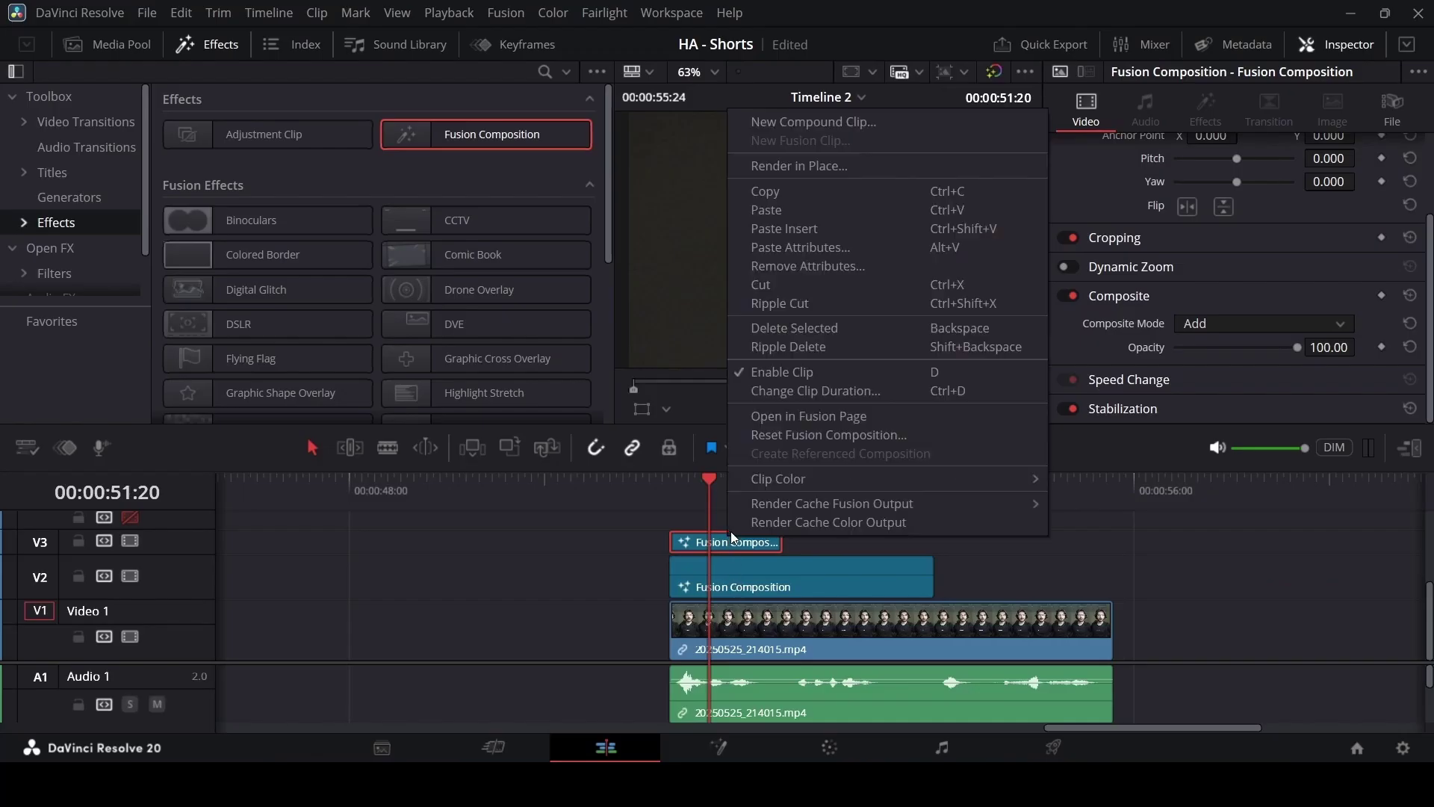
{"action": "left_click", "coordinate": [777, 416]}
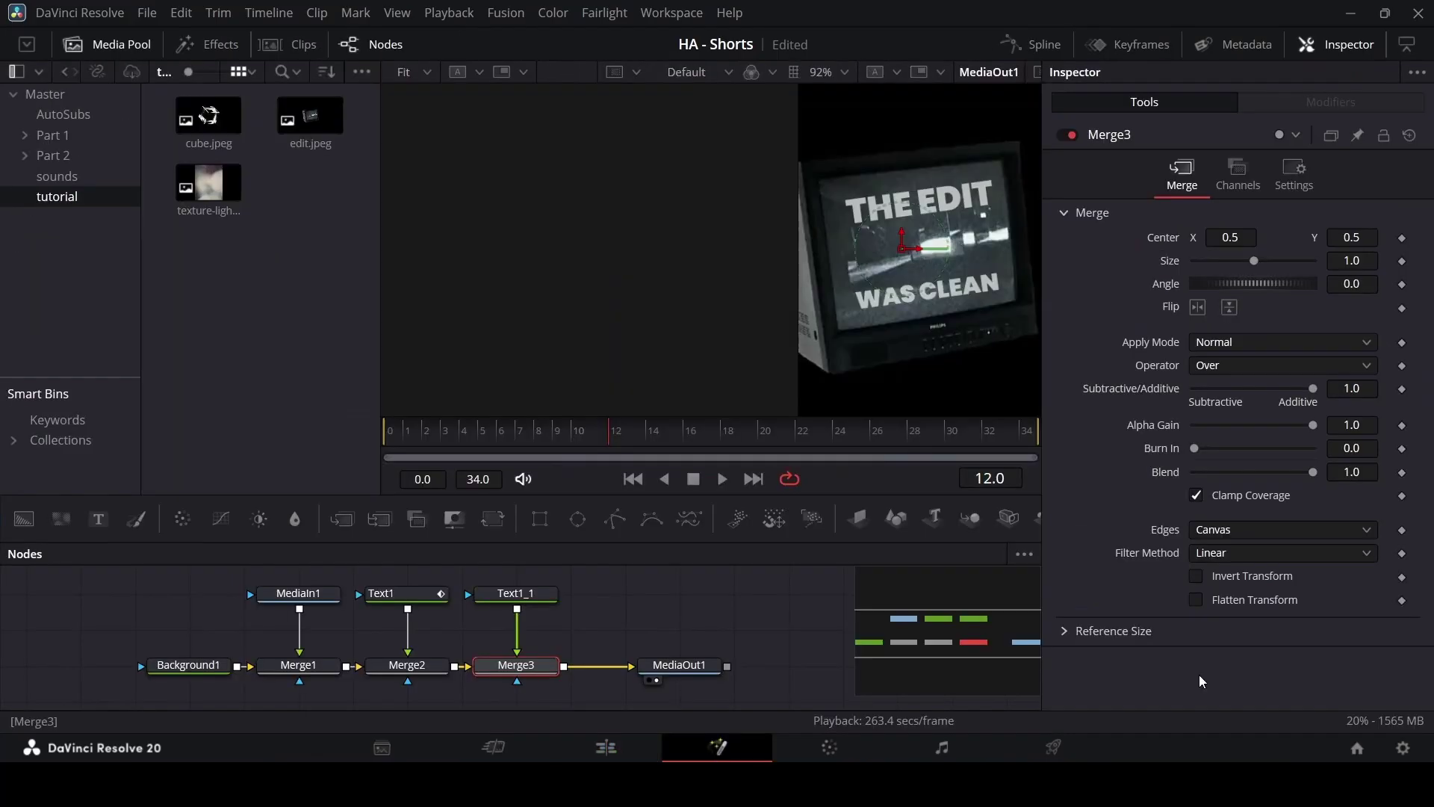
{"action": "left_click", "coordinate": [512, 594]}
{"action": "scroll", "coordinate": [1275, 589], "scroll_direction": "down", "scroll_amount": 4}
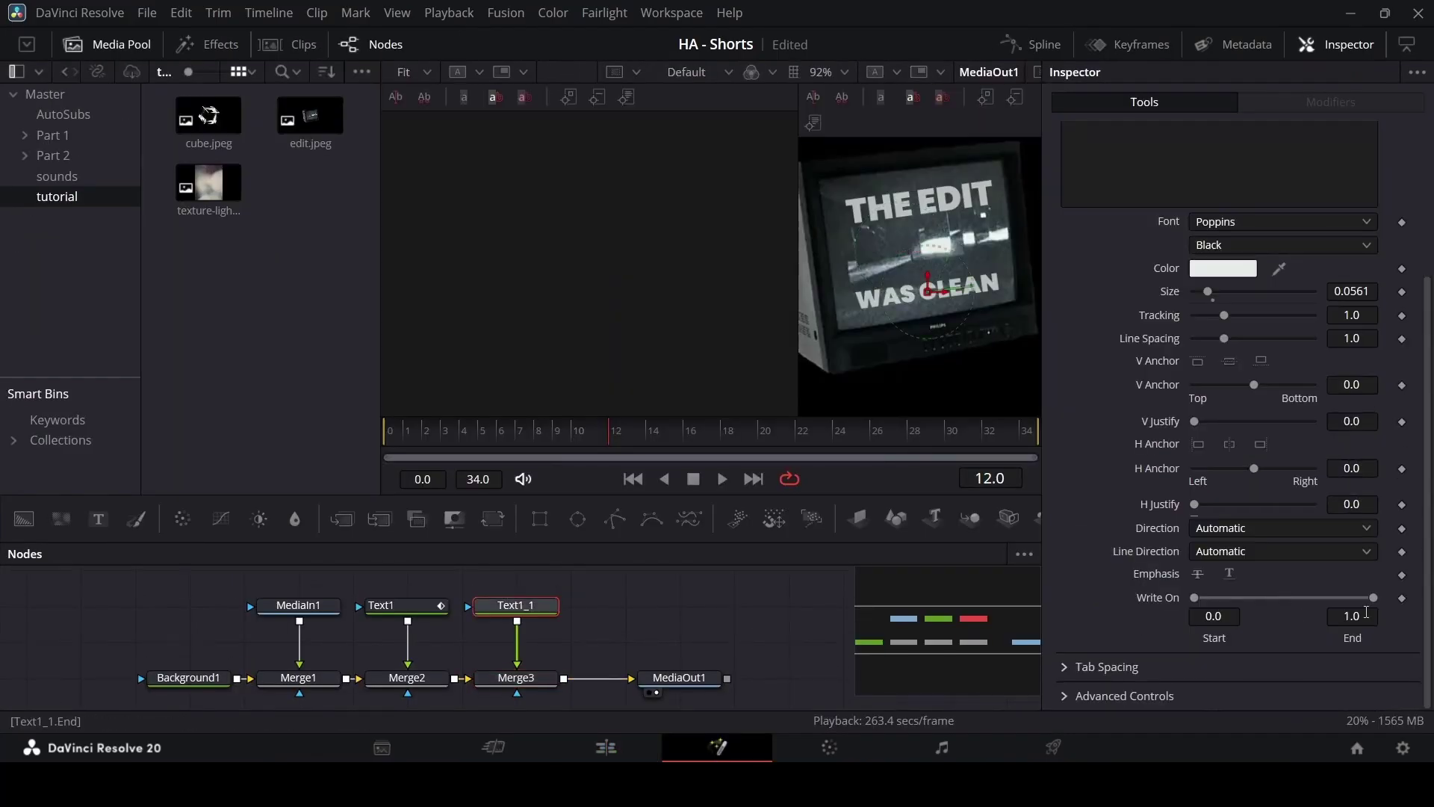
{"action": "left_click", "coordinate": [1403, 598]}
{"action": "left_click_drag", "start_coordinate": [1339, 600], "coordinate": [1189, 602]}
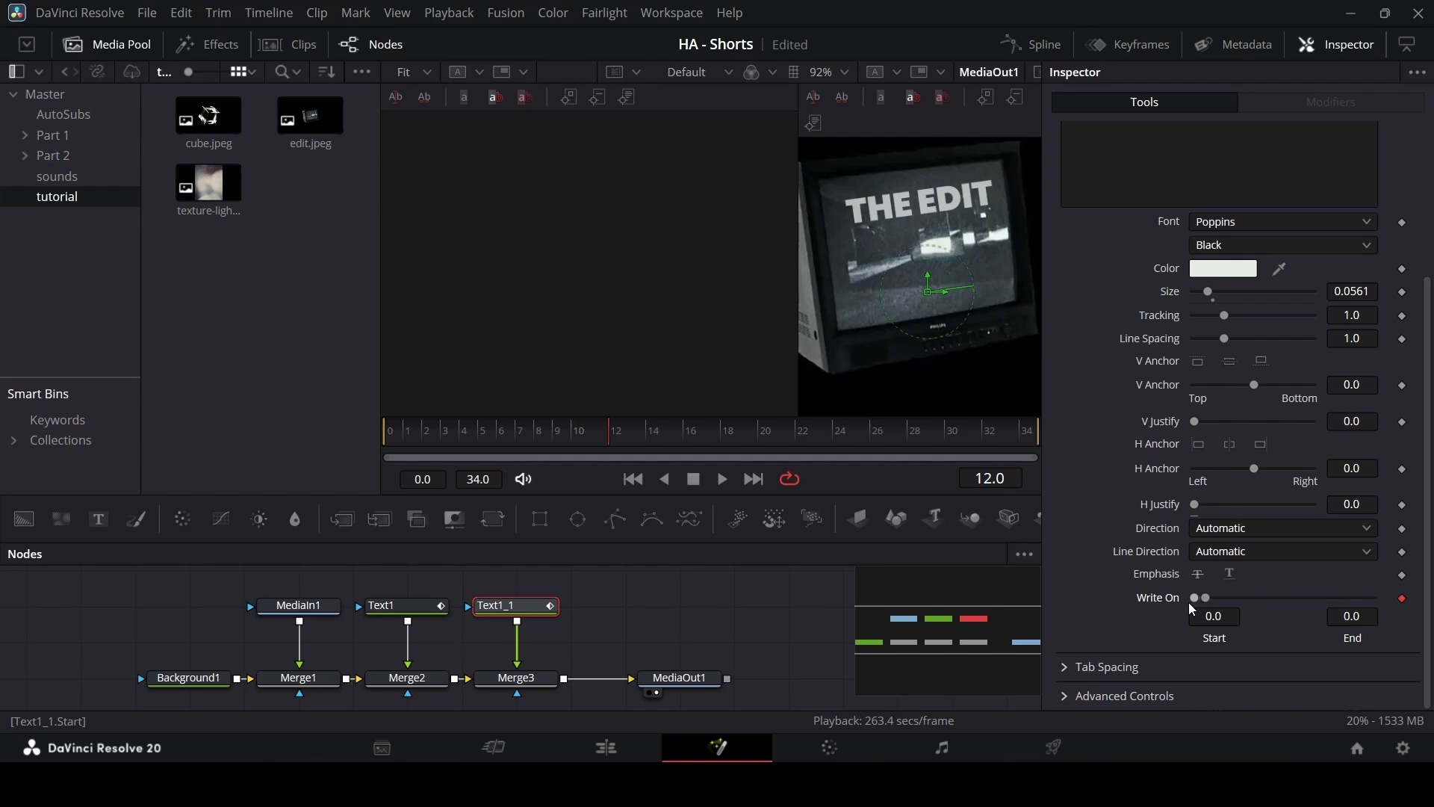
Step: Move the Edit page playhead to 00:00:51:26, reopen the composition and set the "WAS CLEAN" Write On End to 1.0 at frame 18
{"action": "left_click", "coordinate": [606, 747]}
{"action": "left_click_drag", "start_coordinate": [720, 491], "coordinate": [729, 490]}
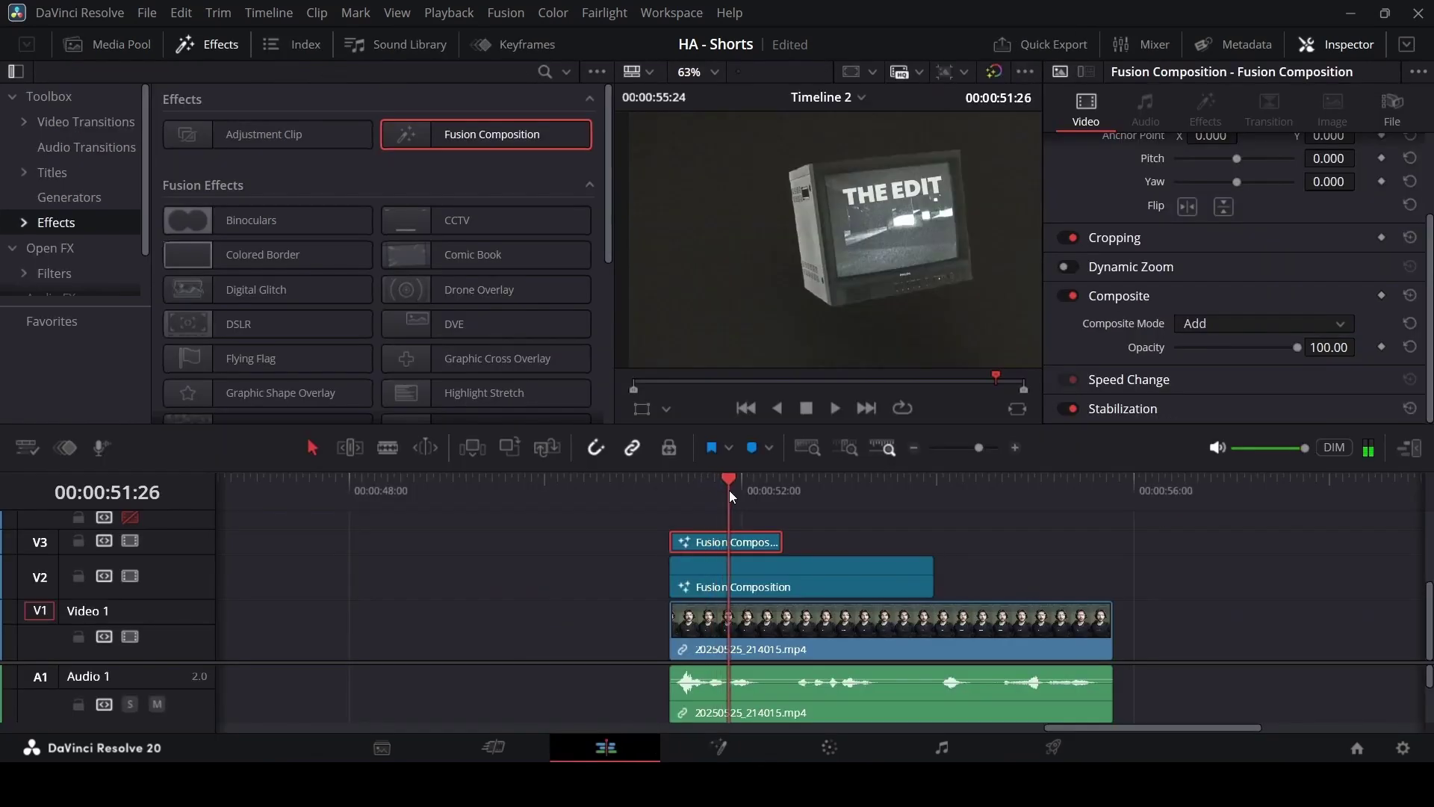
{"action": "right_click", "coordinate": [740, 541]}
{"action": "left_click", "coordinate": [810, 417]}
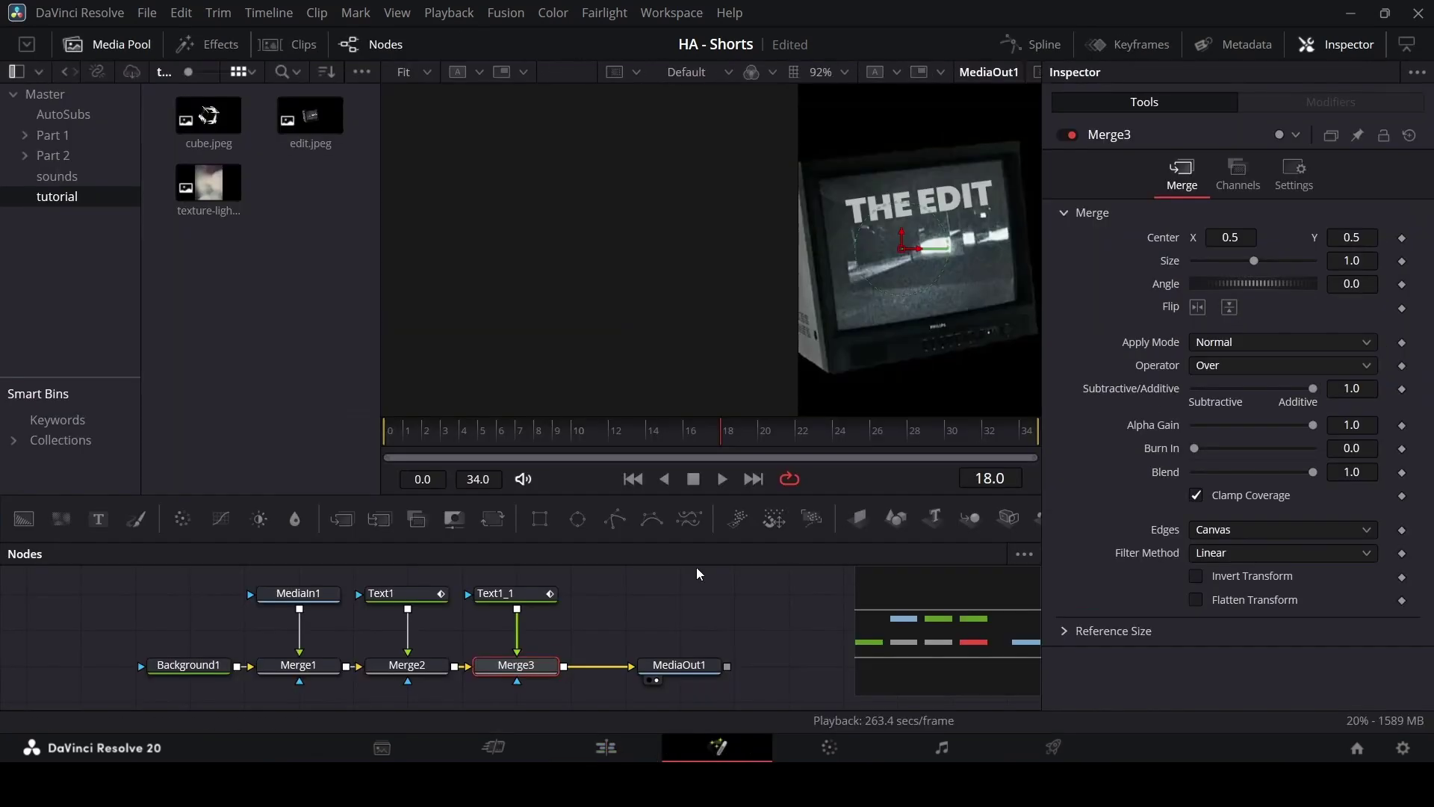
{"action": "left_click", "coordinate": [534, 605]}
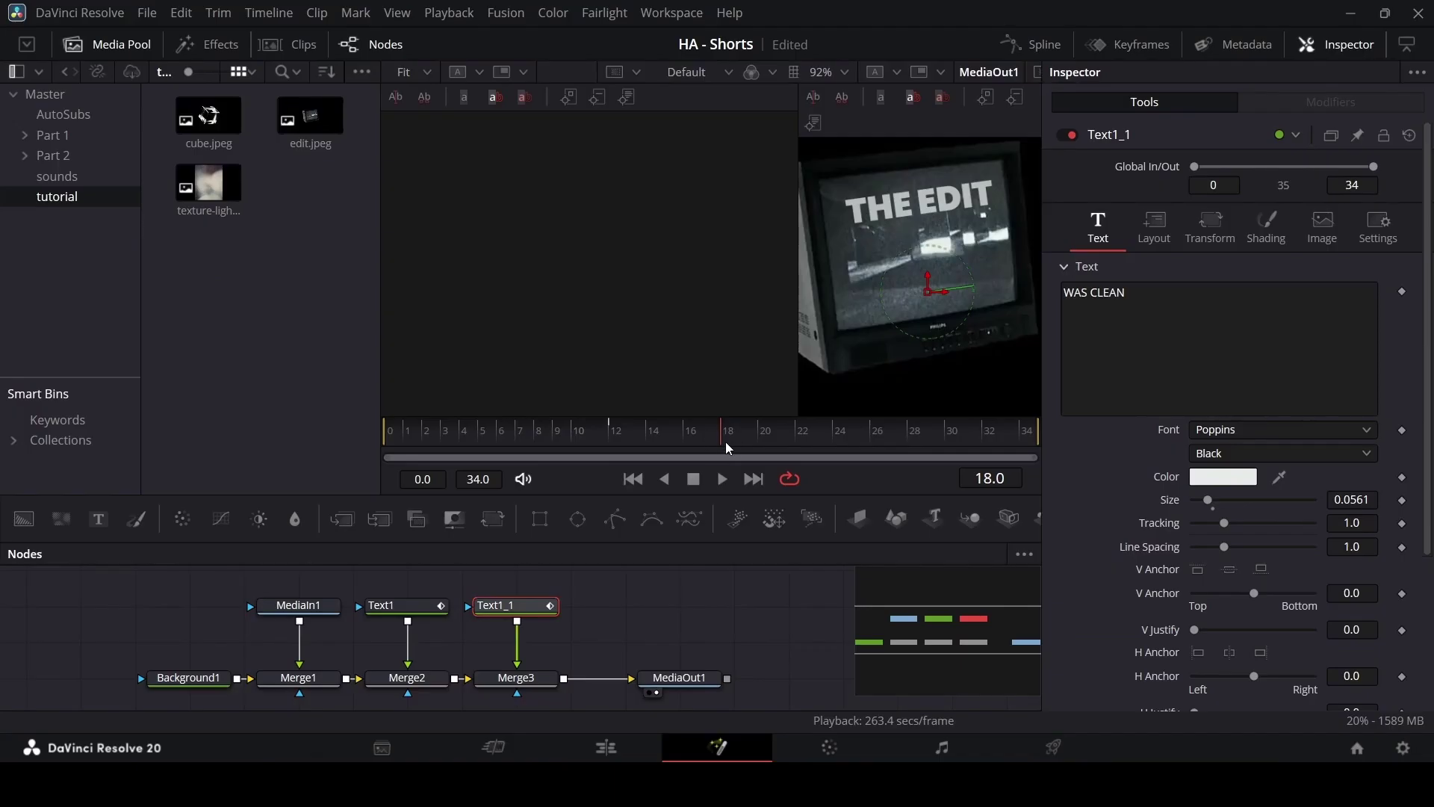
{"action": "scroll", "coordinate": [1109, 574], "scroll_direction": "down", "scroll_amount": 5}
{"action": "left_click_drag", "start_coordinate": [1206, 598], "coordinate": [1391, 617]}
Step: Play both text reveals from frame 0 in Fusion and from the composition's start on the Edit page timeline
{"action": "left_click_drag", "start_coordinate": [421, 433], "coordinate": [387, 433]}
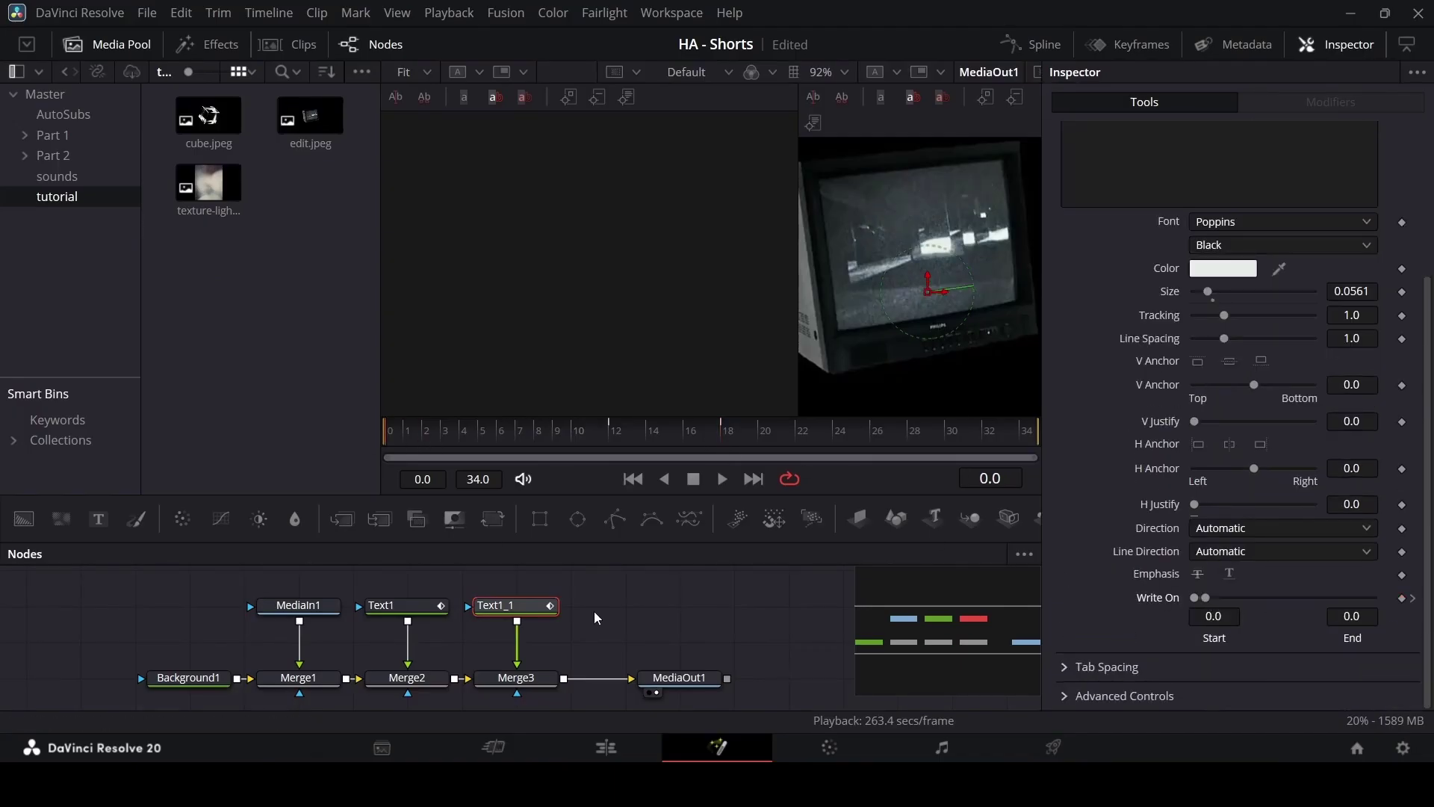
{"action": "left_click", "coordinate": [638, 617]}
{"action": "key", "text": "space"}
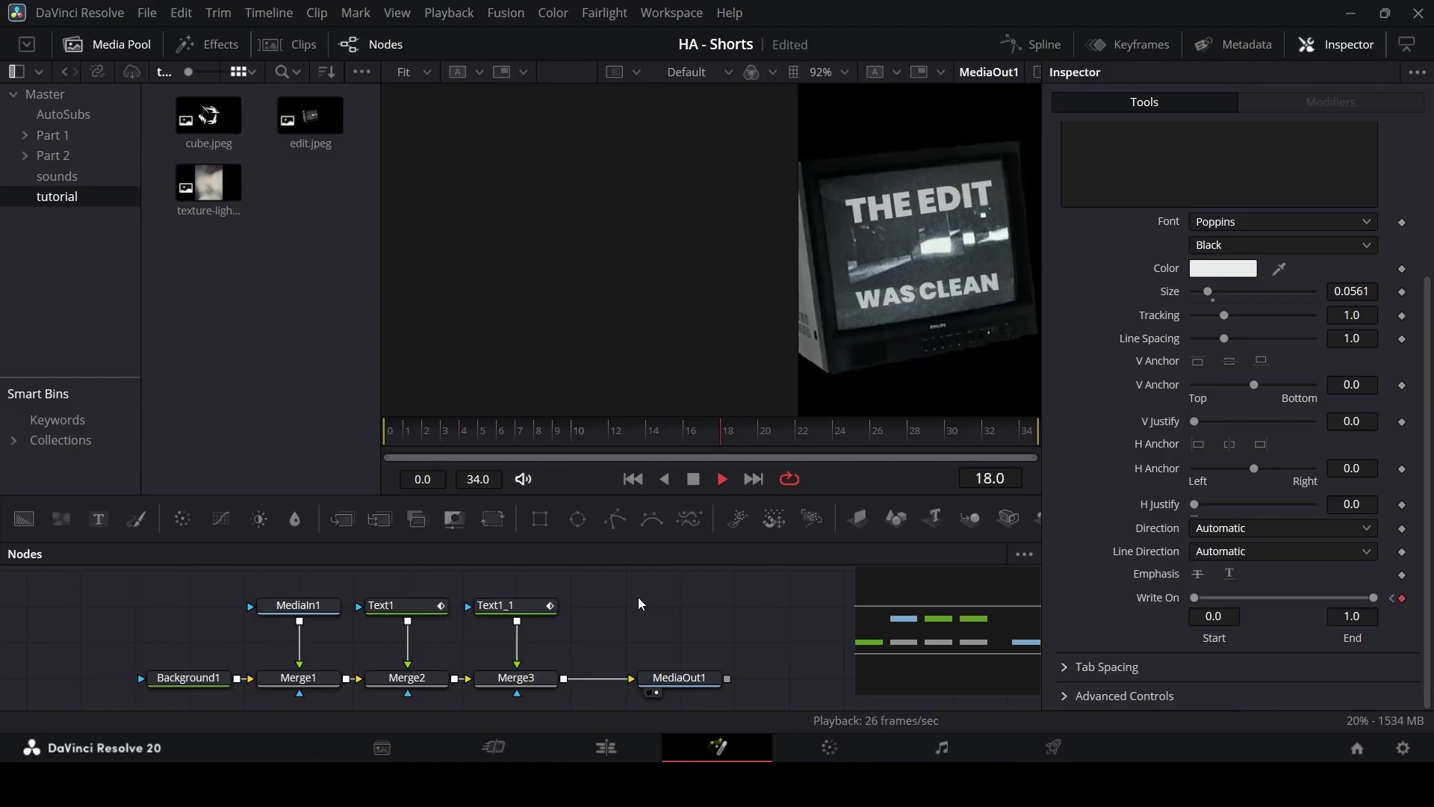
{"action": "left_click", "coordinate": [641, 744]}
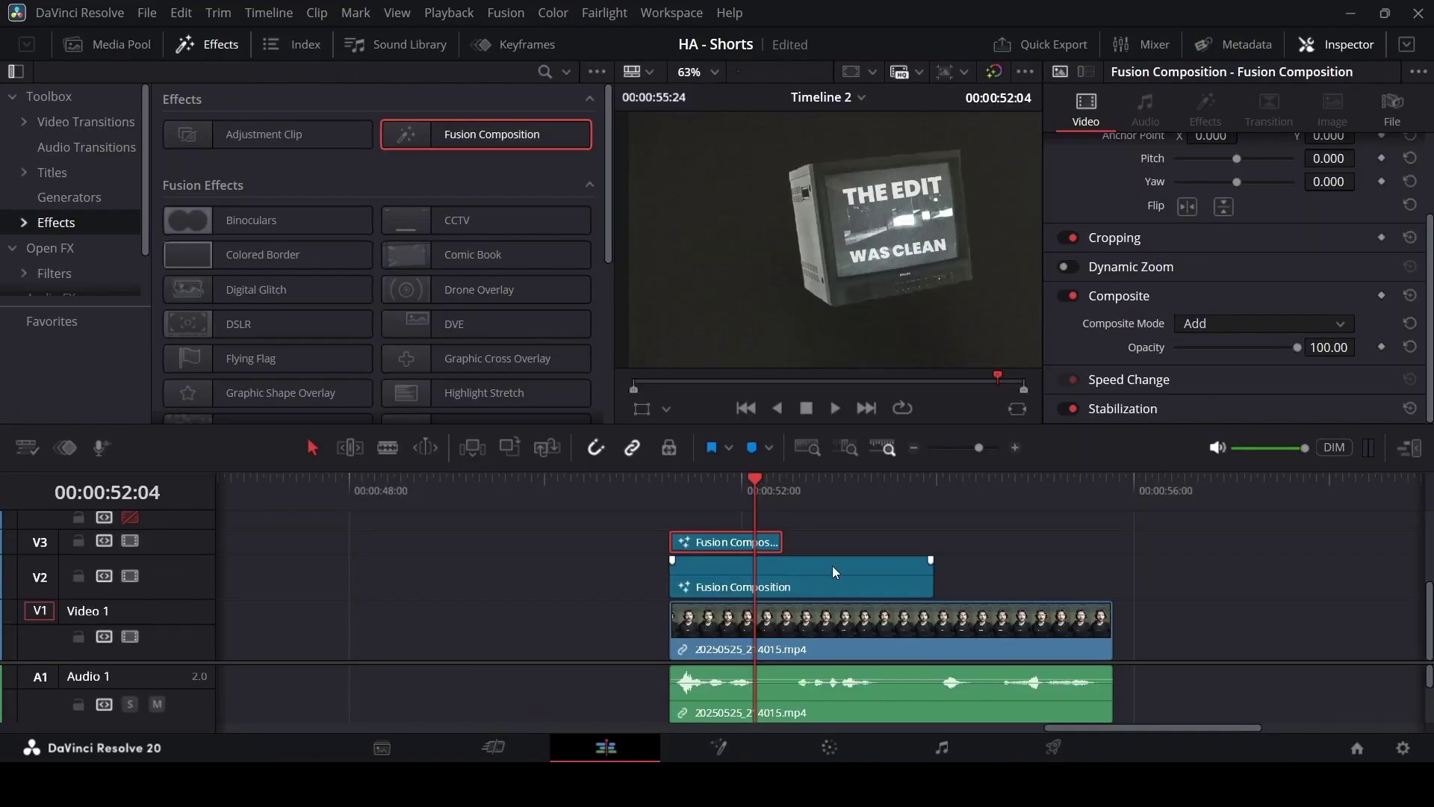
{"action": "key", "text": "space"}
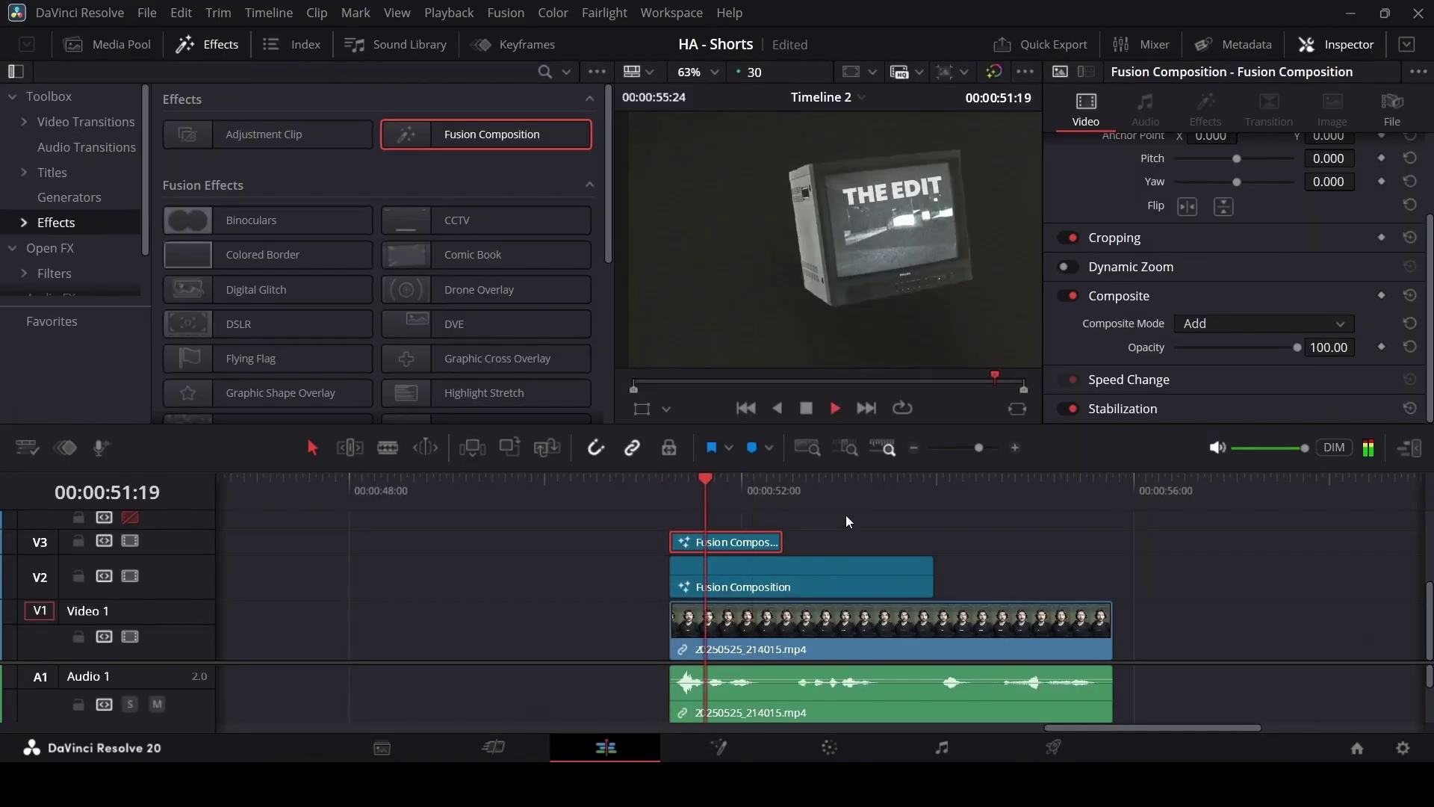
{"action": "left_click", "coordinate": [666, 486]}
{"action": "left_click", "coordinate": [674, 483]}
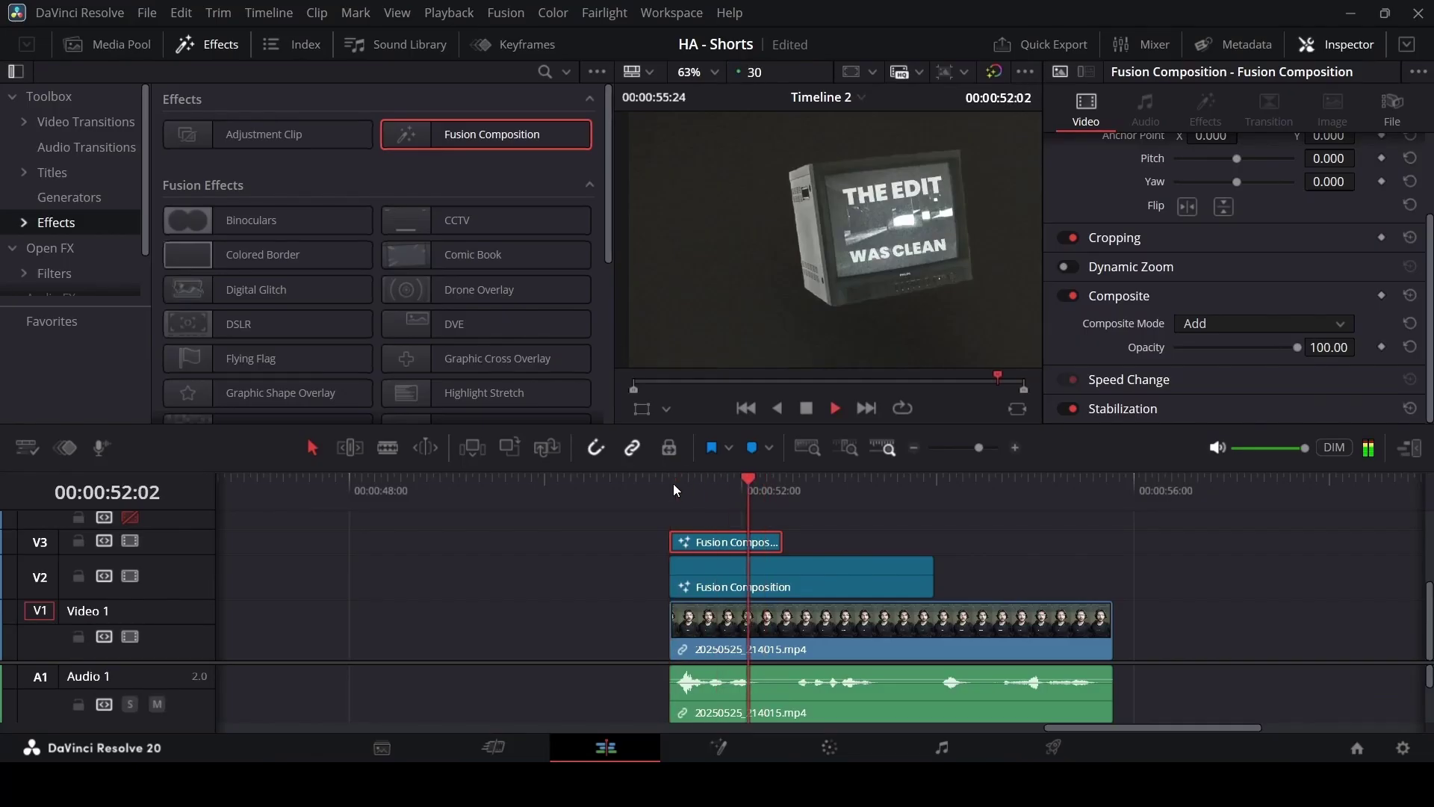
{"action": "key", "text": "space"}
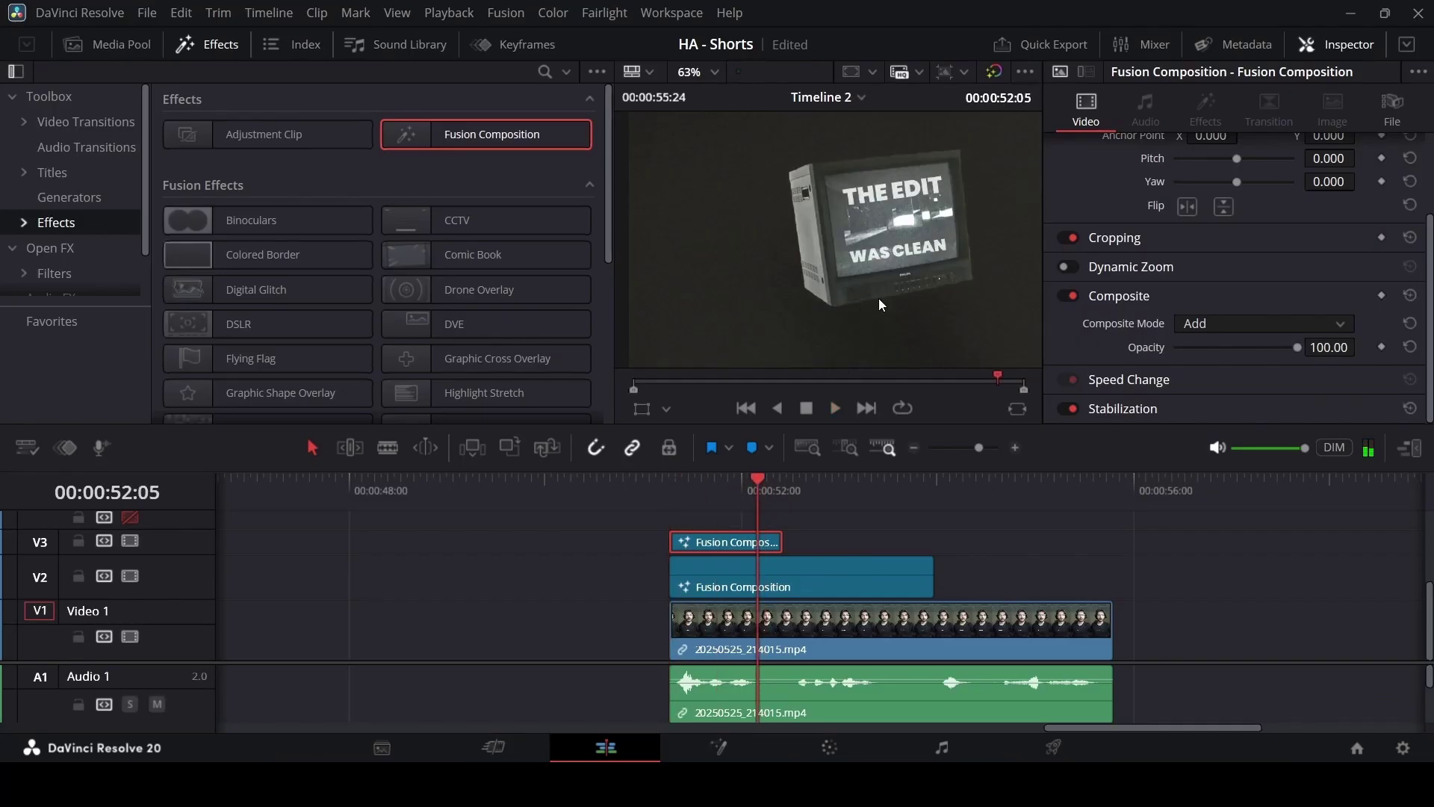
Step: Find the phrase's end at 00:00:51:29, reopen the composition and keyframe the "WAS CLEAN" Write On at frame 20 with End 1.0
{"action": "right_click", "coordinate": [719, 541]}
{"action": "left_click", "coordinate": [707, 484]}
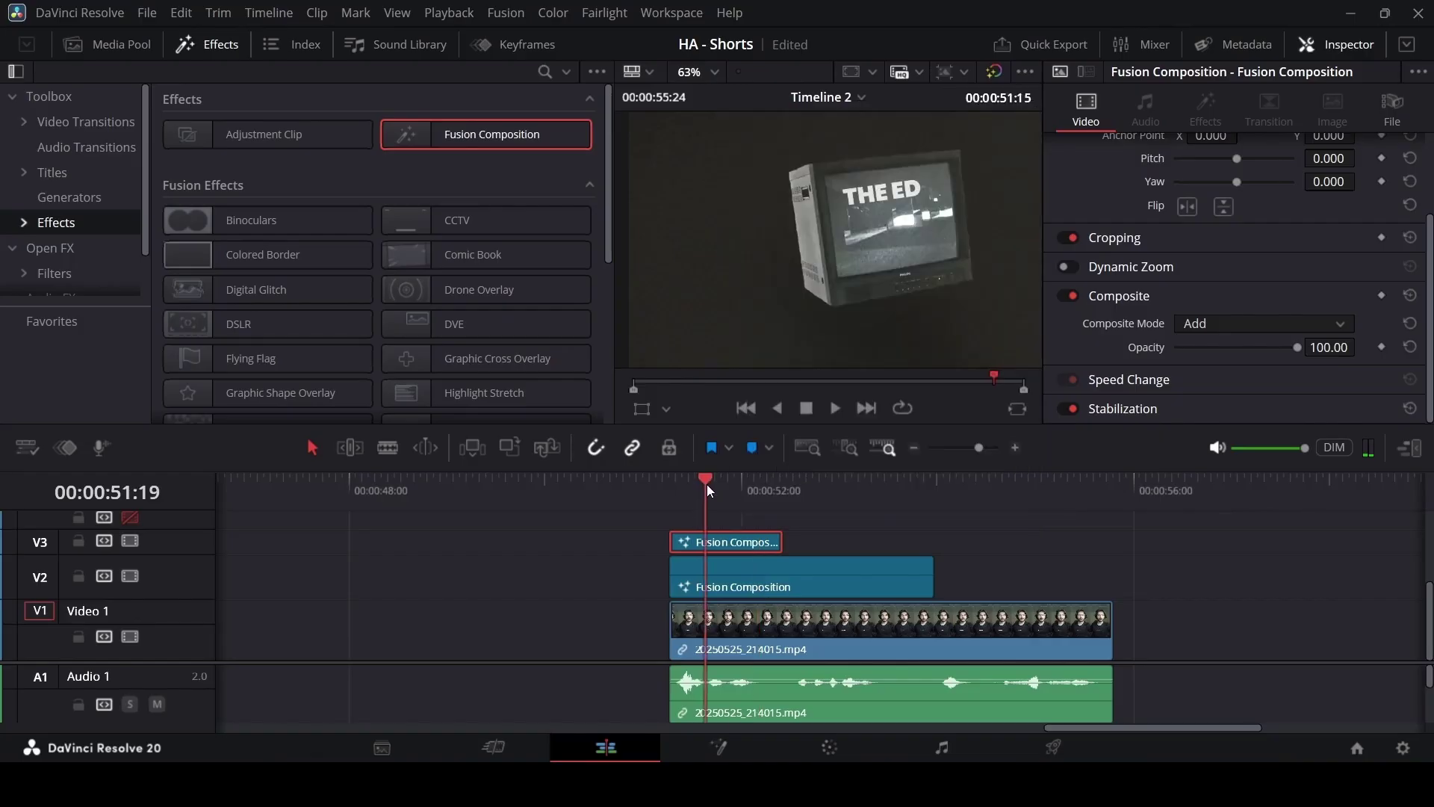
{"action": "left_click", "coordinate": [737, 485]}
{"action": "right_click", "coordinate": [719, 536]}
{"action": "left_click", "coordinate": [792, 416]}
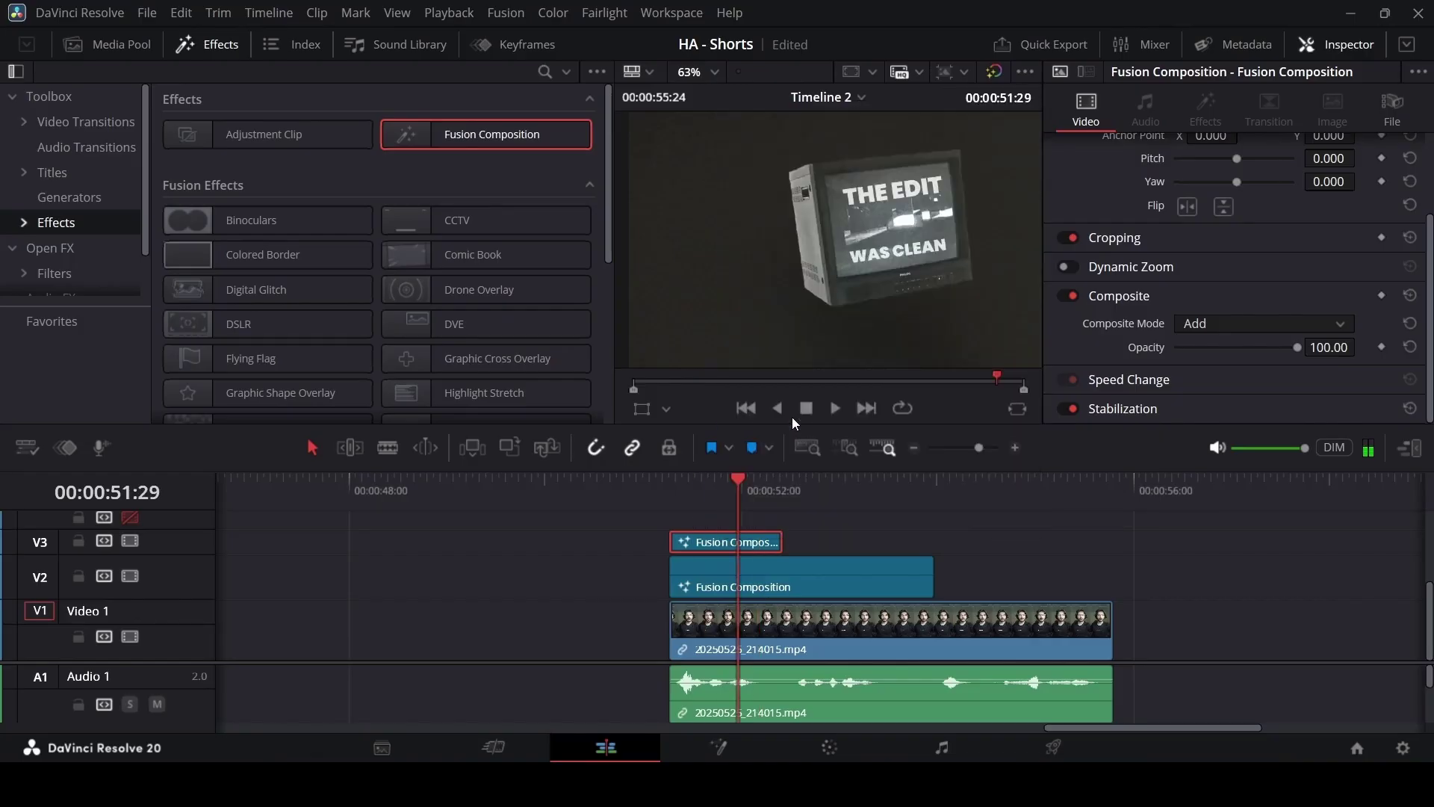
{"action": "left_click", "coordinate": [537, 604]}
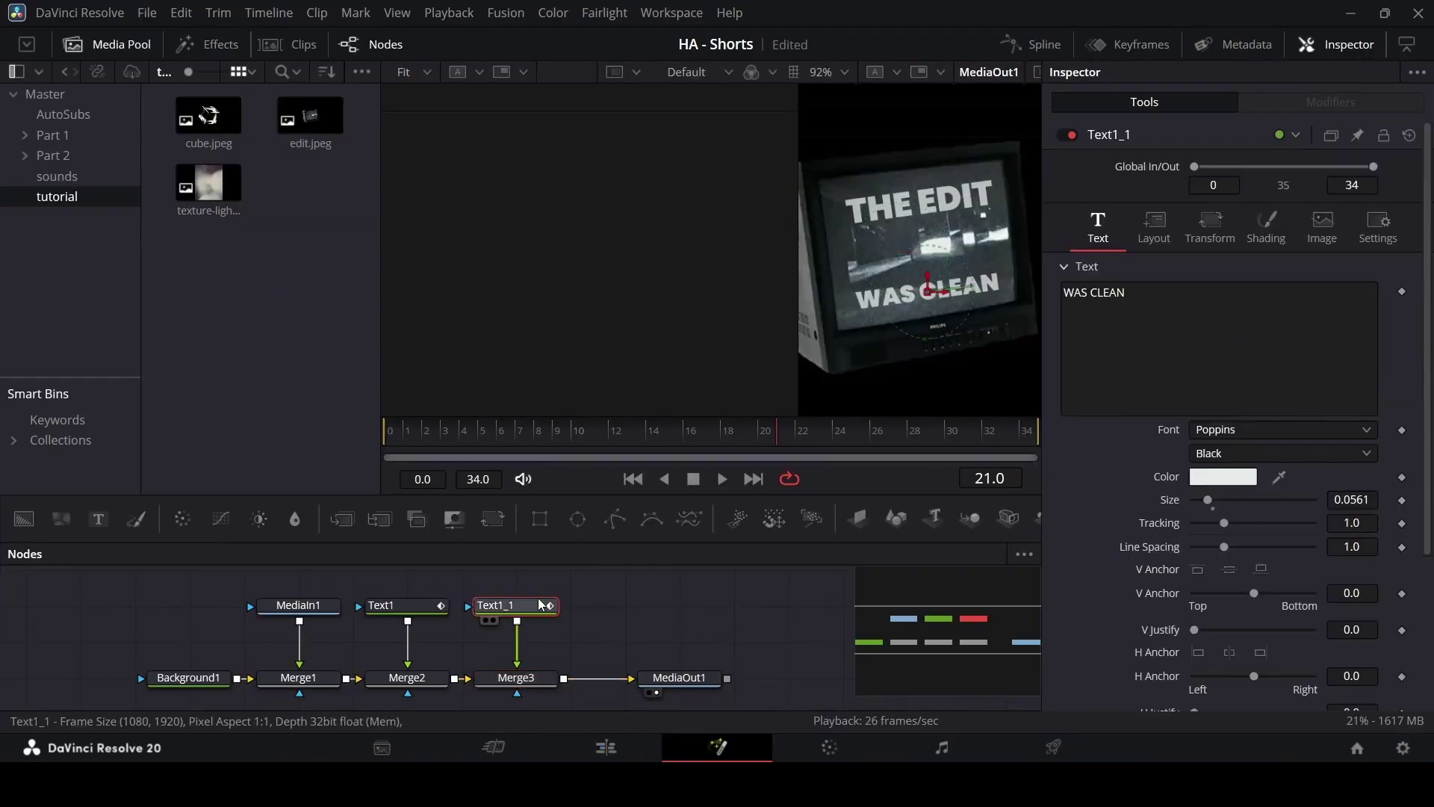
{"action": "left_click", "coordinate": [753, 435]}
{"action": "scroll", "coordinate": [1182, 602], "scroll_direction": "down", "scroll_amount": 5}
{"action": "left_click", "coordinate": [1398, 600]}
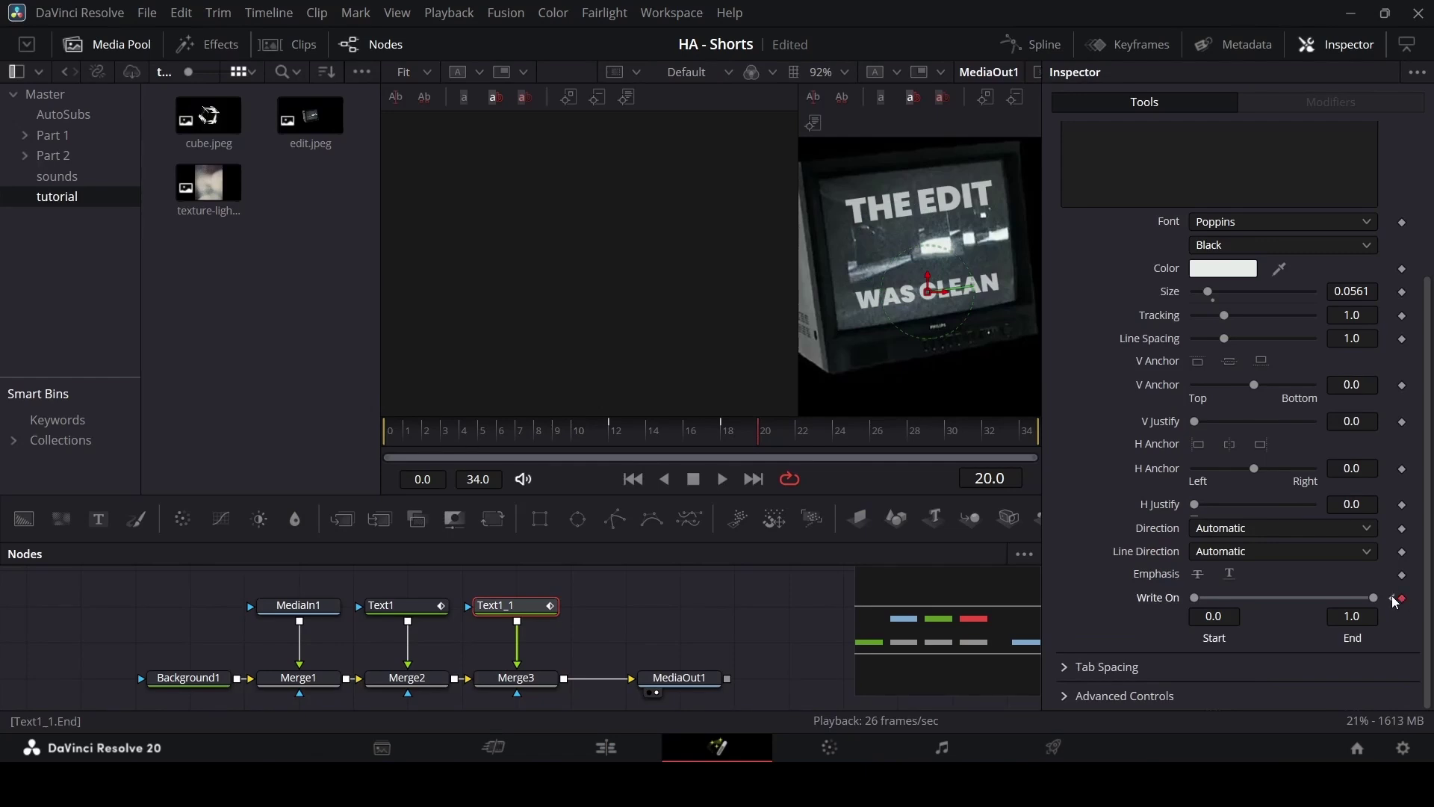
Step: Step back to frame 18 and set the "WAS CLEAN" text's Write On End to 0.75
{"action": "key", "text": "Left"}
{"action": "key", "text": "Left"}
{"action": "left_click", "coordinate": [1353, 616]}
{"action": "type", "text": "0.75"}
{"action": "key", "text": "Return"}
Step: Preview the retimed "WAS CLEAN" reveal in Fusion and play the Video 3 composition from its start on the Edit page
{"action": "left_click", "coordinate": [692, 598]}
{"action": "left_click", "coordinate": [591, 441]}
{"action": "key", "text": "space"}
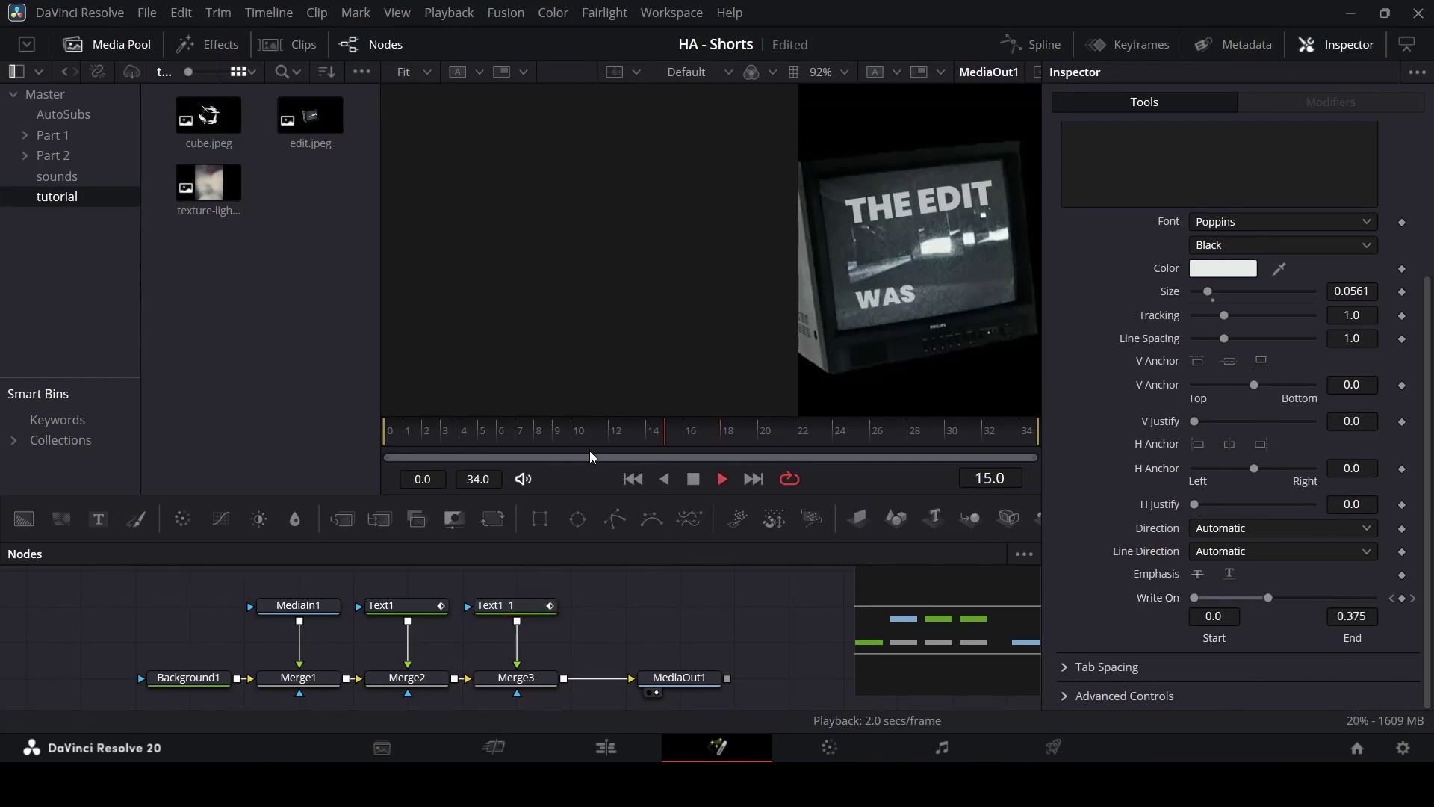
{"action": "key", "text": "space"}
{"action": "left_click", "coordinate": [641, 748]}
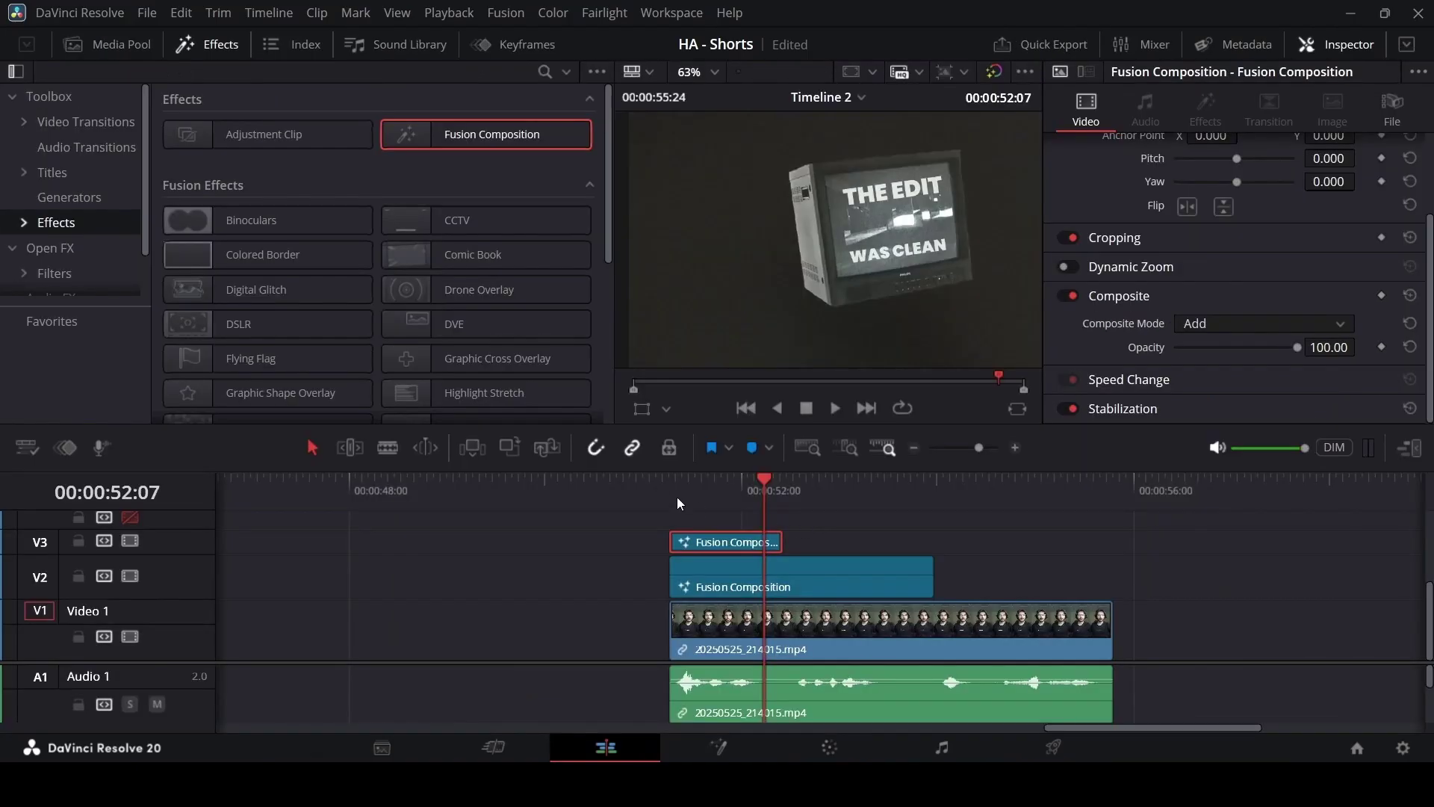
{"action": "left_click", "coordinate": [663, 491]}
{"action": "key", "text": "space"}
{"action": "key", "text": "space"}
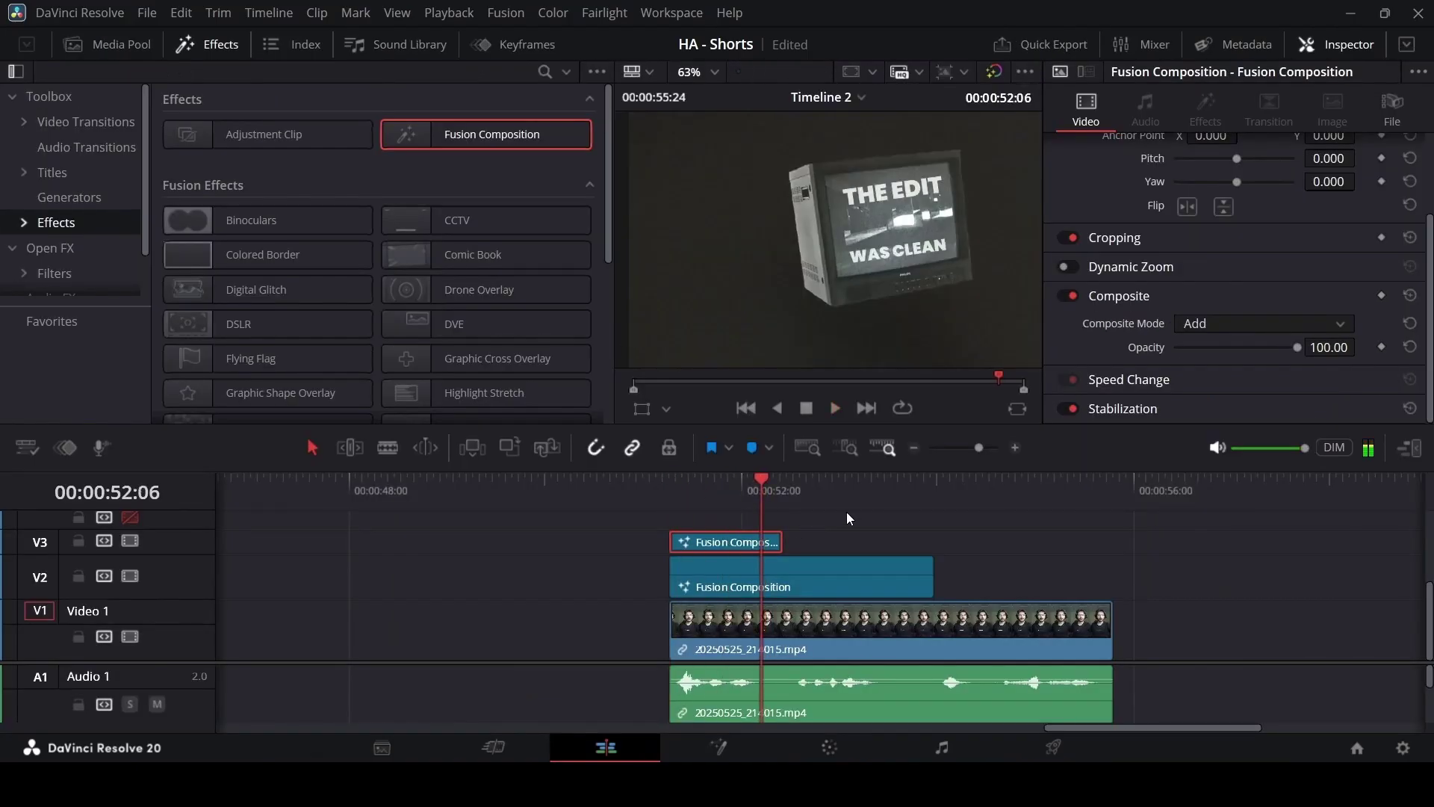
Step: Reopen the Video 3 composition in Fusion and move MediaOut1 farther from Merge3 to make room for more nodes
{"action": "right_click", "coordinate": [729, 539]}
{"action": "left_click", "coordinate": [784, 416]}
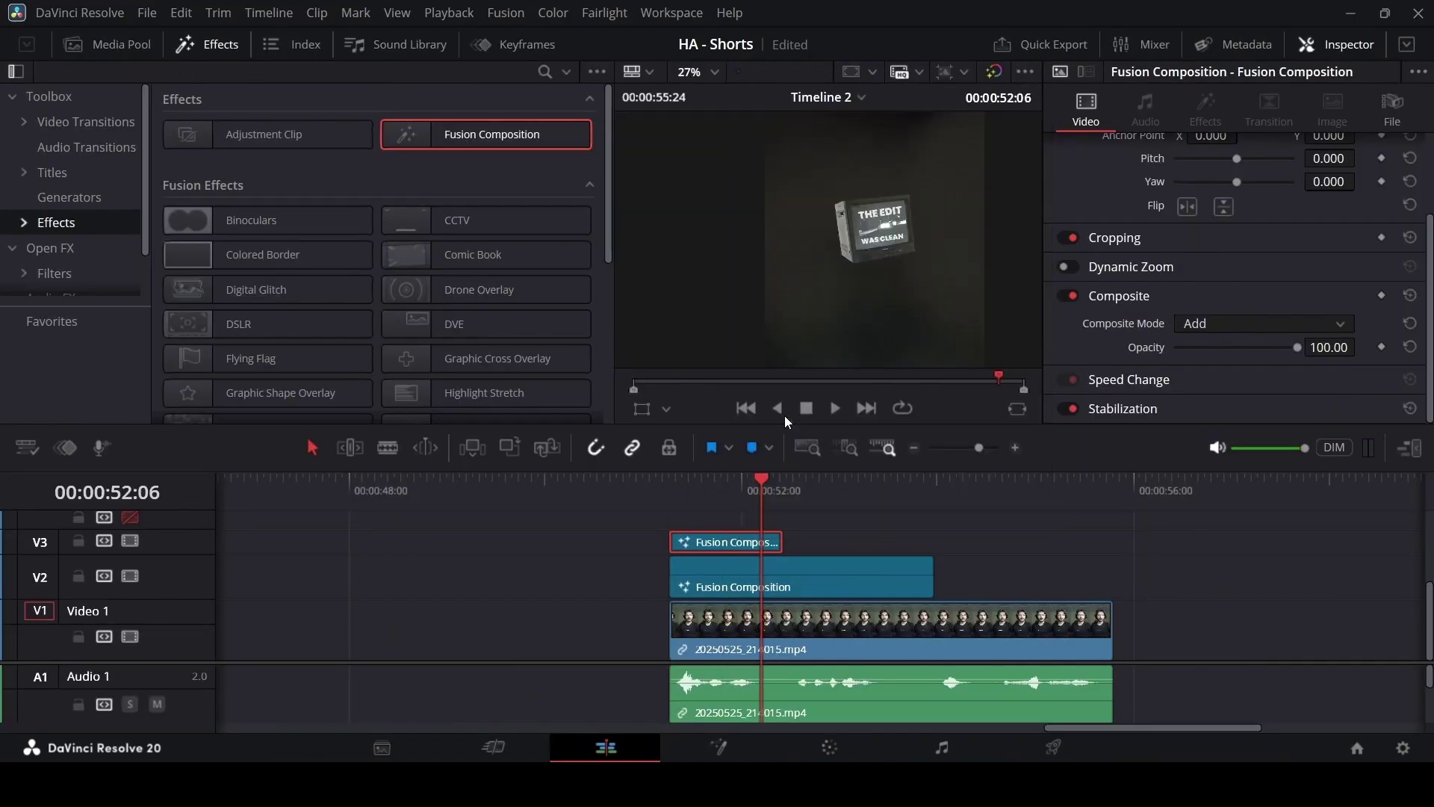
{"action": "left_click", "coordinate": [704, 619]}
{"action": "left_click_drag", "start_coordinate": [689, 665], "coordinate": [792, 649]}
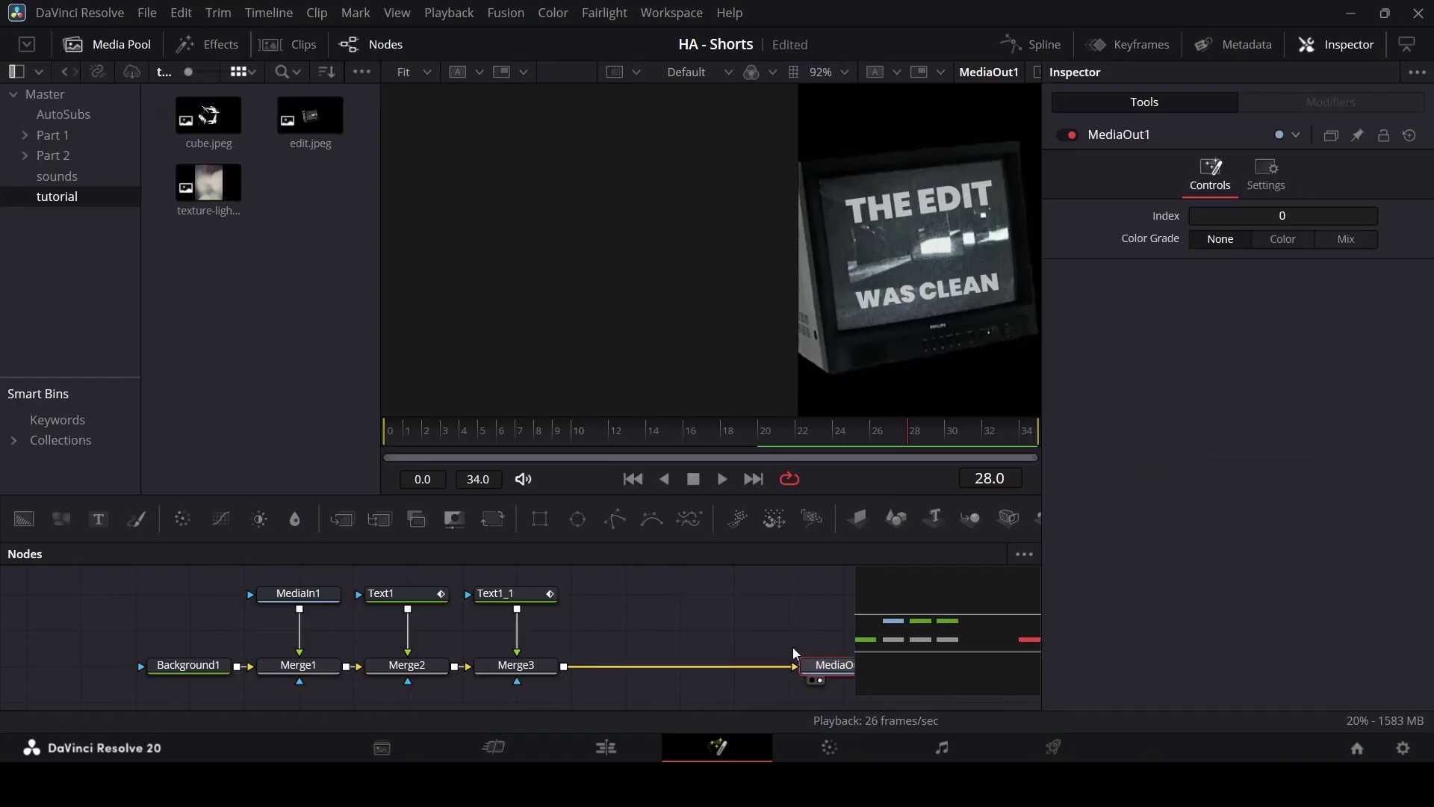
Step: Insert a Brightness/Contrast node after Merge3 and raise its Gain to 1.13
{"action": "left_click", "coordinate": [526, 666]}
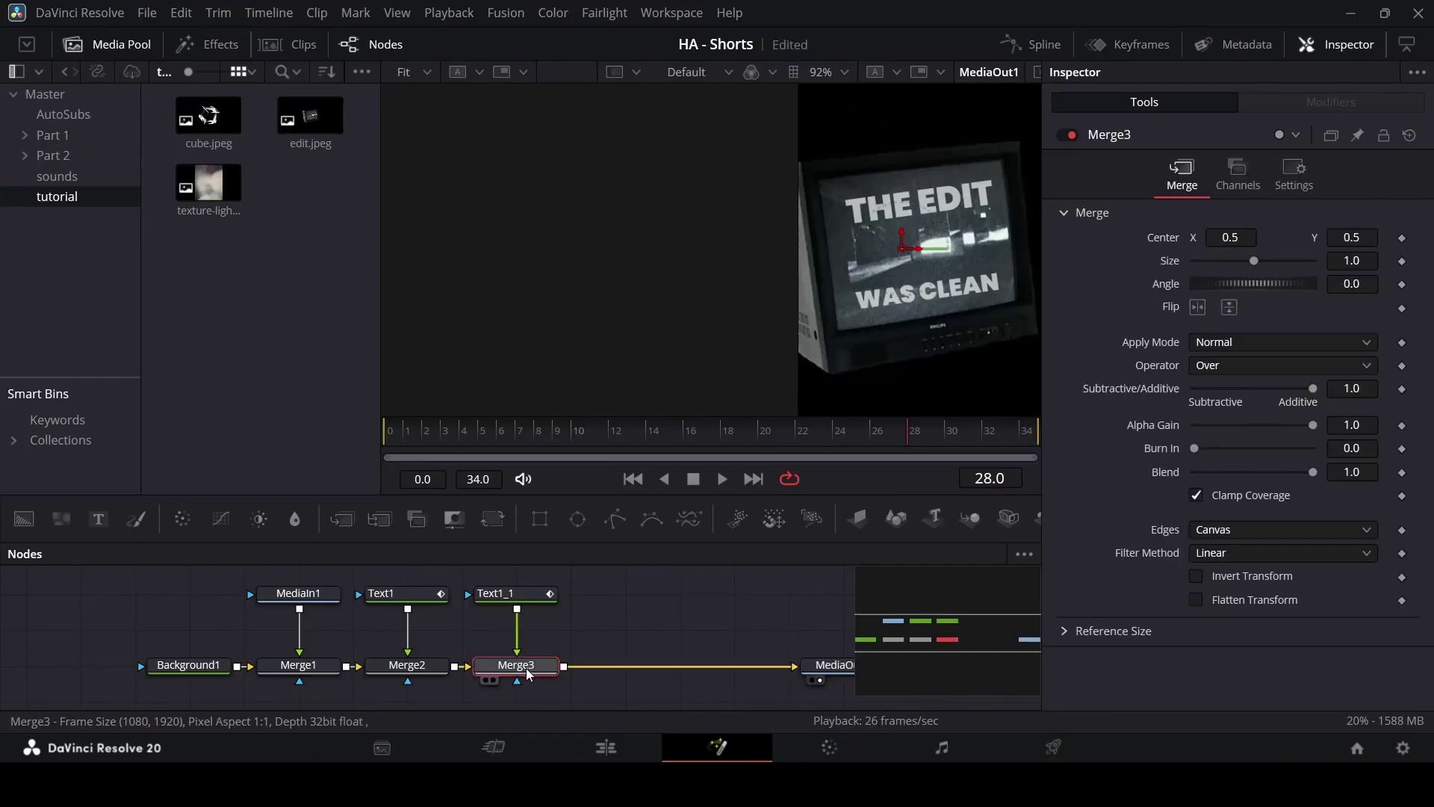
{"action": "left_click", "coordinate": [261, 520]}
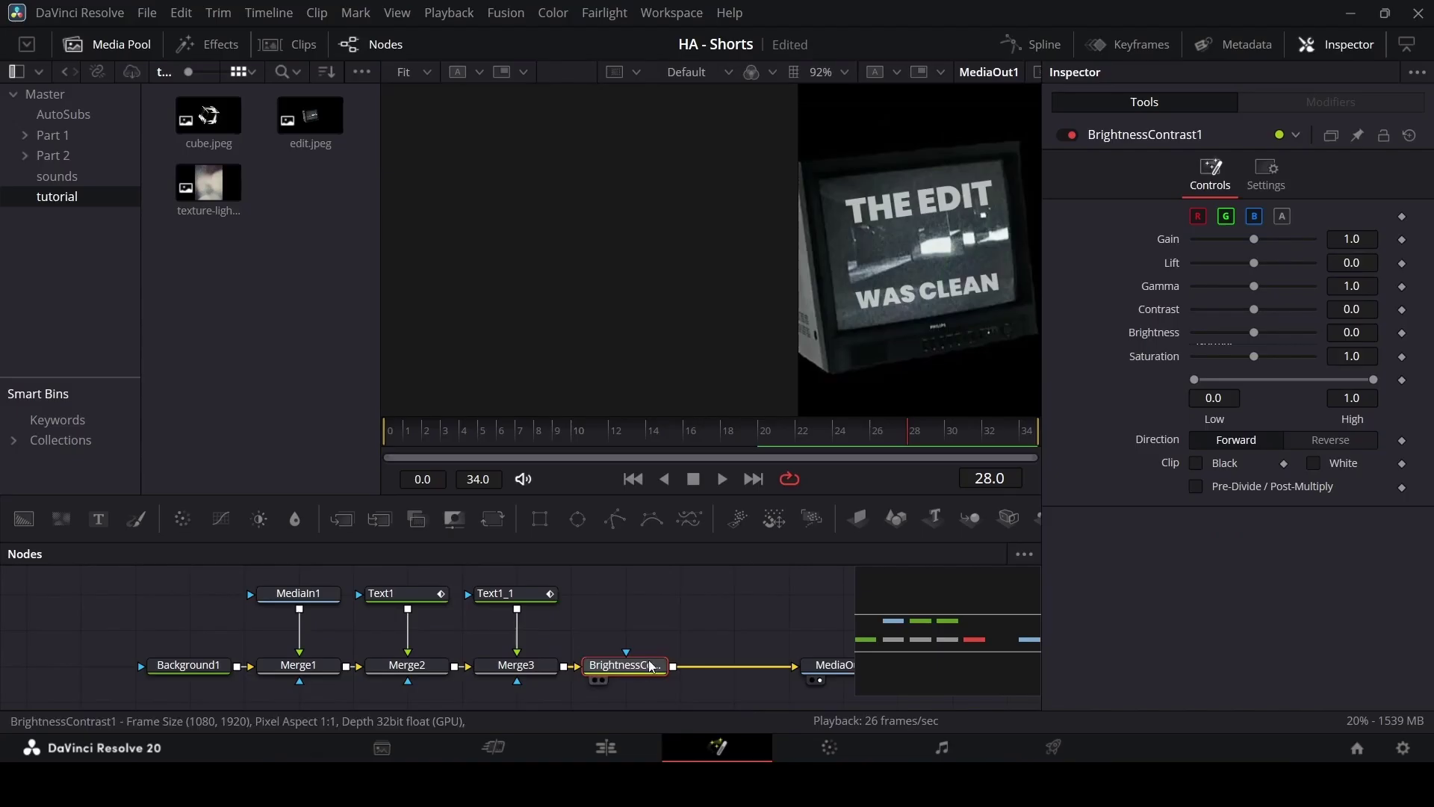
{"action": "left_click_drag", "start_coordinate": [1258, 239], "coordinate": [1260, 254]}
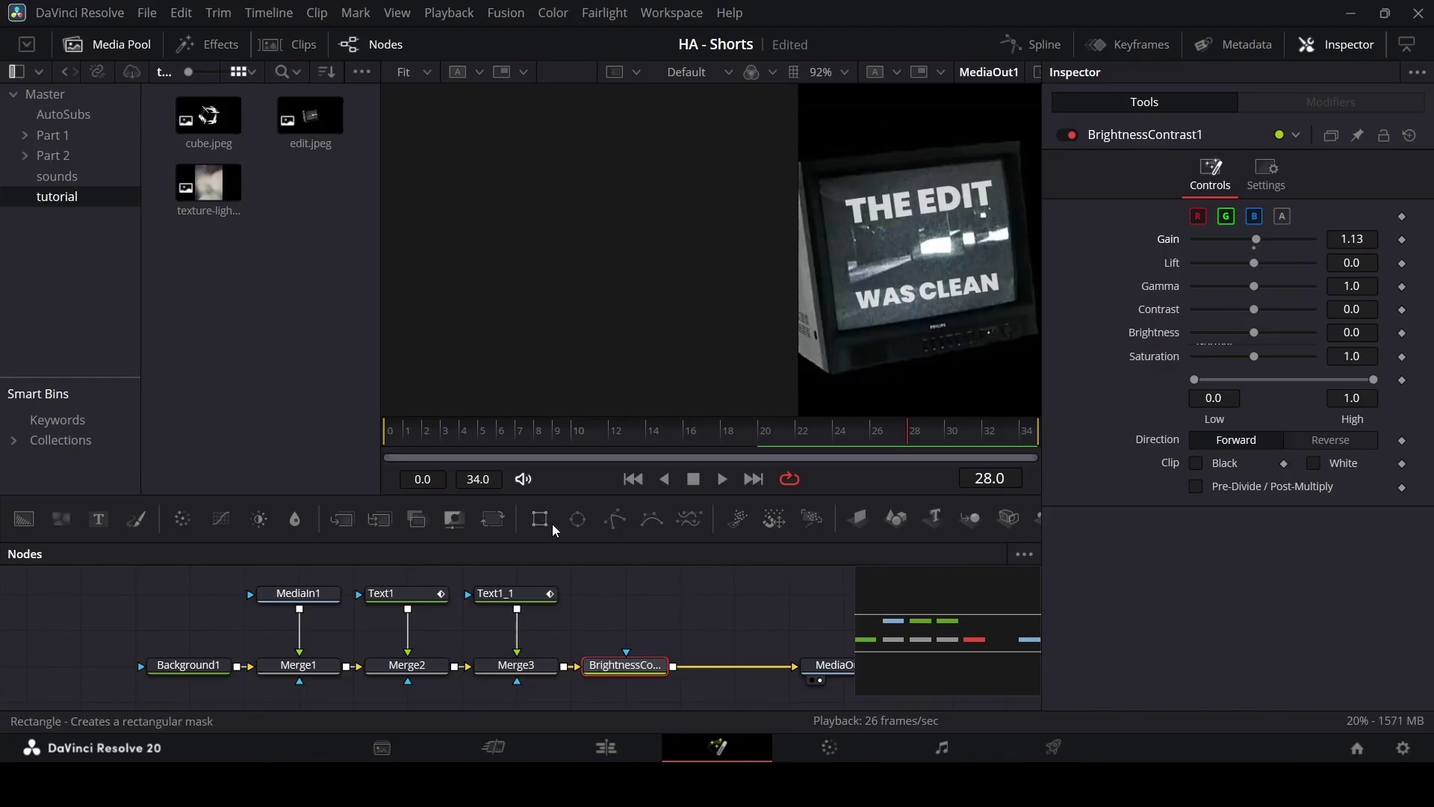
Step: Connect a Rectangle mask to the BrightnessContrast1 node and shrink it to width 0.331 and height 0.126
{"action": "left_click_drag", "start_coordinate": [553, 523], "coordinate": [623, 611]}
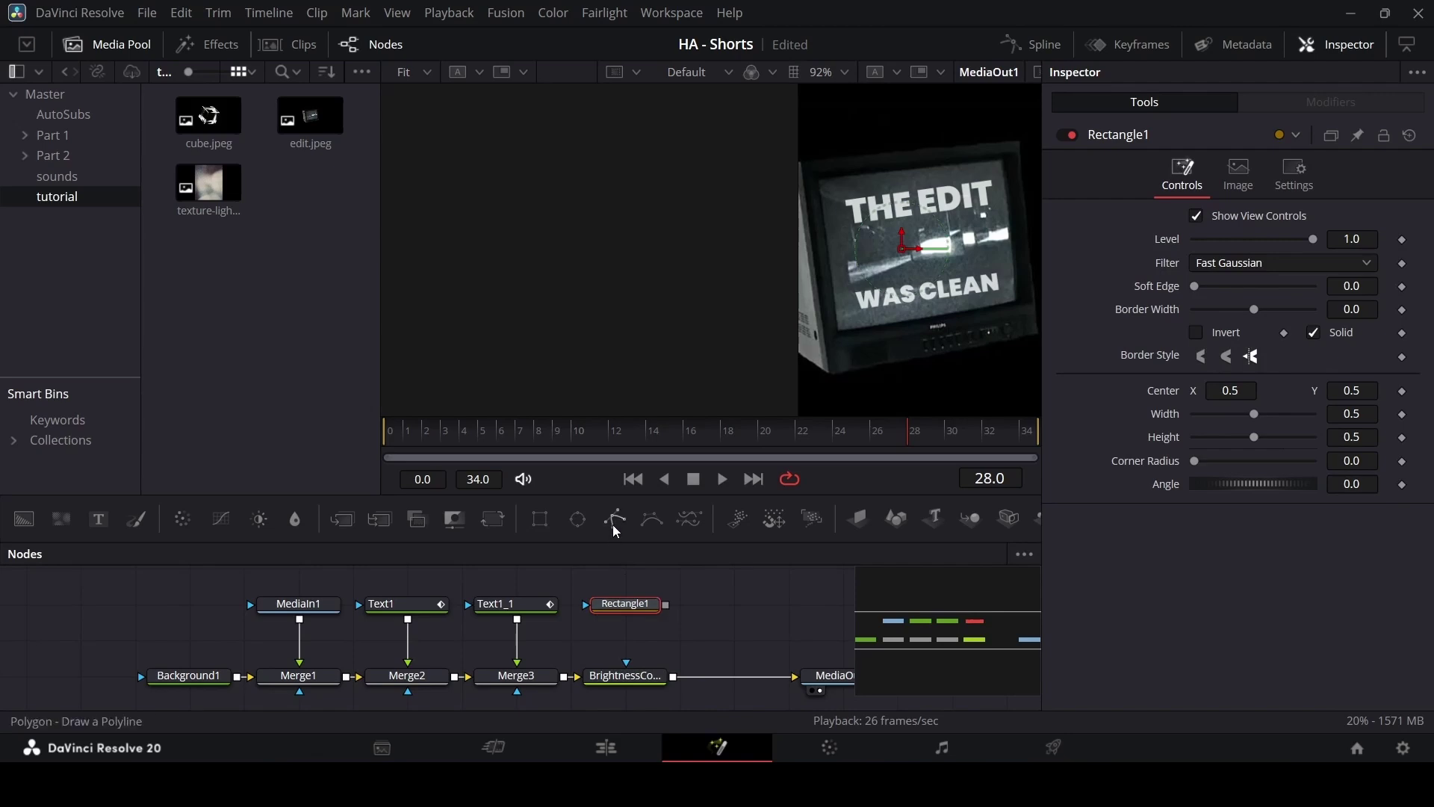
{"action": "left_click_drag", "start_coordinate": [666, 605], "coordinate": [626, 663]}
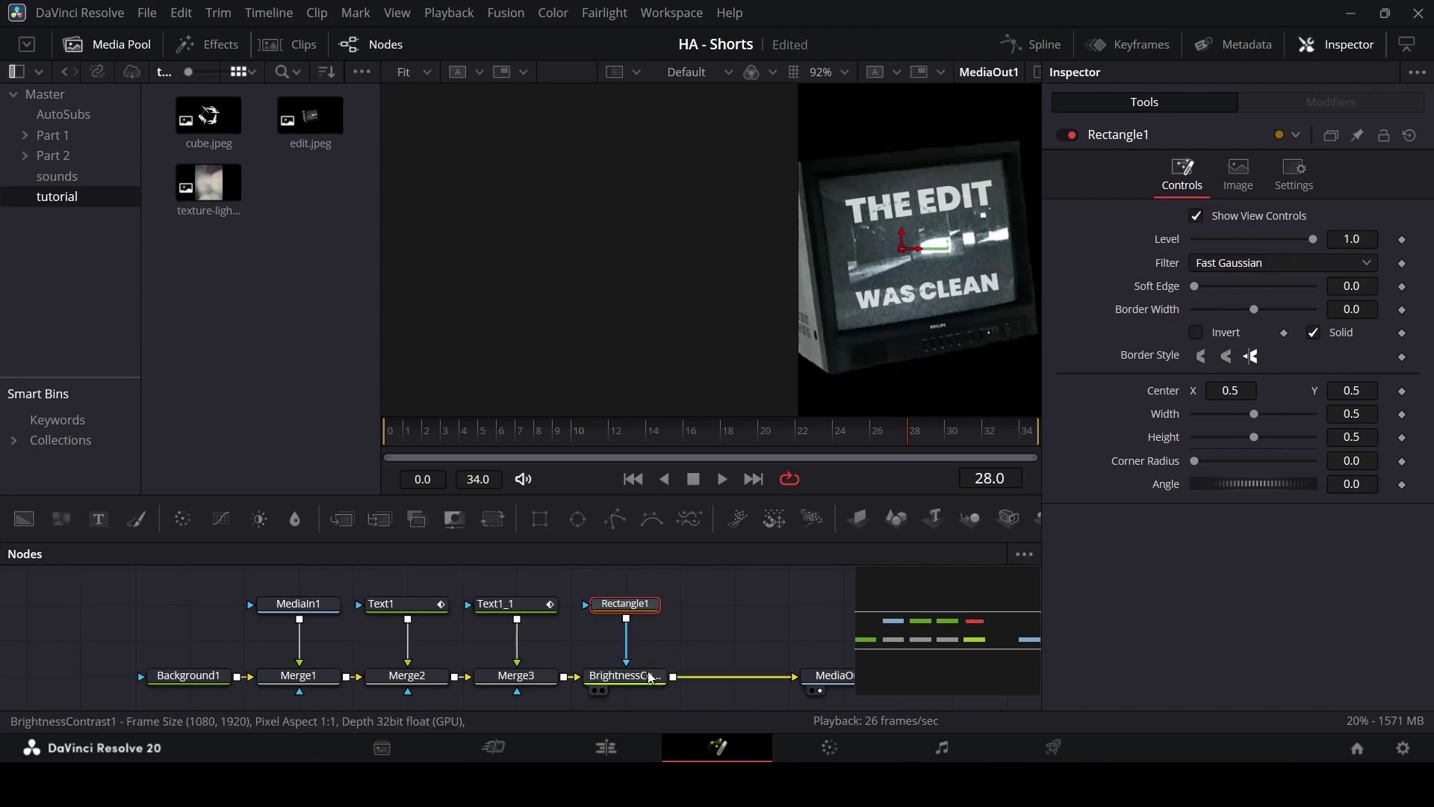
{"action": "scroll", "coordinate": [923, 253], "scroll_direction": "down", "scroll_amount": 3}
{"action": "scroll", "coordinate": [923, 253], "scroll_direction": "up", "scroll_amount": 1}
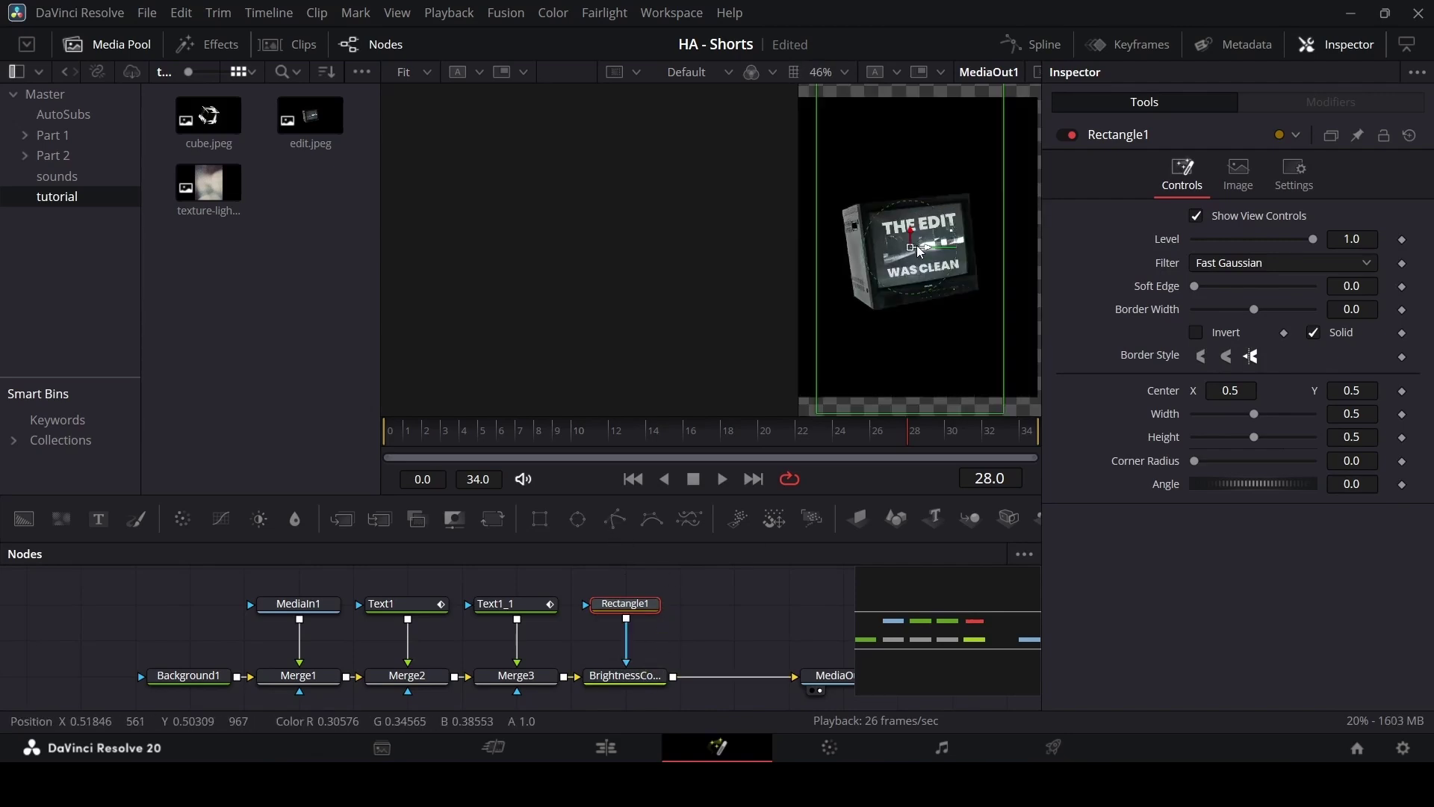
{"action": "left_click", "coordinate": [1244, 416]}
{"action": "left_click_drag", "start_coordinate": [1244, 414], "coordinate": [1212, 441]}
{"action": "scroll", "coordinate": [927, 275], "scroll_direction": "up", "scroll_amount": 2}
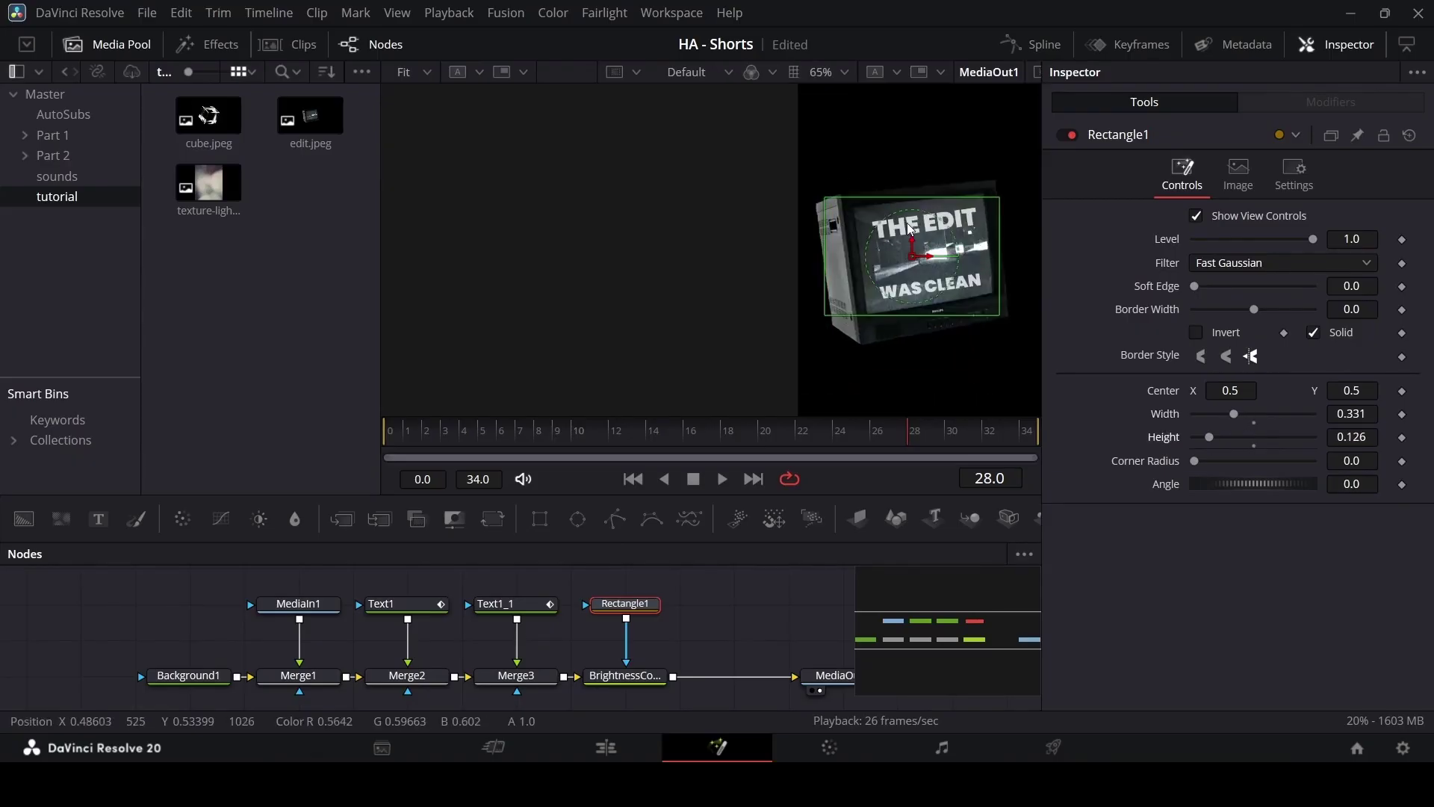
Step: Fit the mask to the television screen with Center 0.526, 0.503, Angle 7.8, Width 0.244, Height 0.11 and Soft Edge 0.0157
{"action": "left_click_drag", "start_coordinate": [928, 278], "coordinate": [949, 278]}
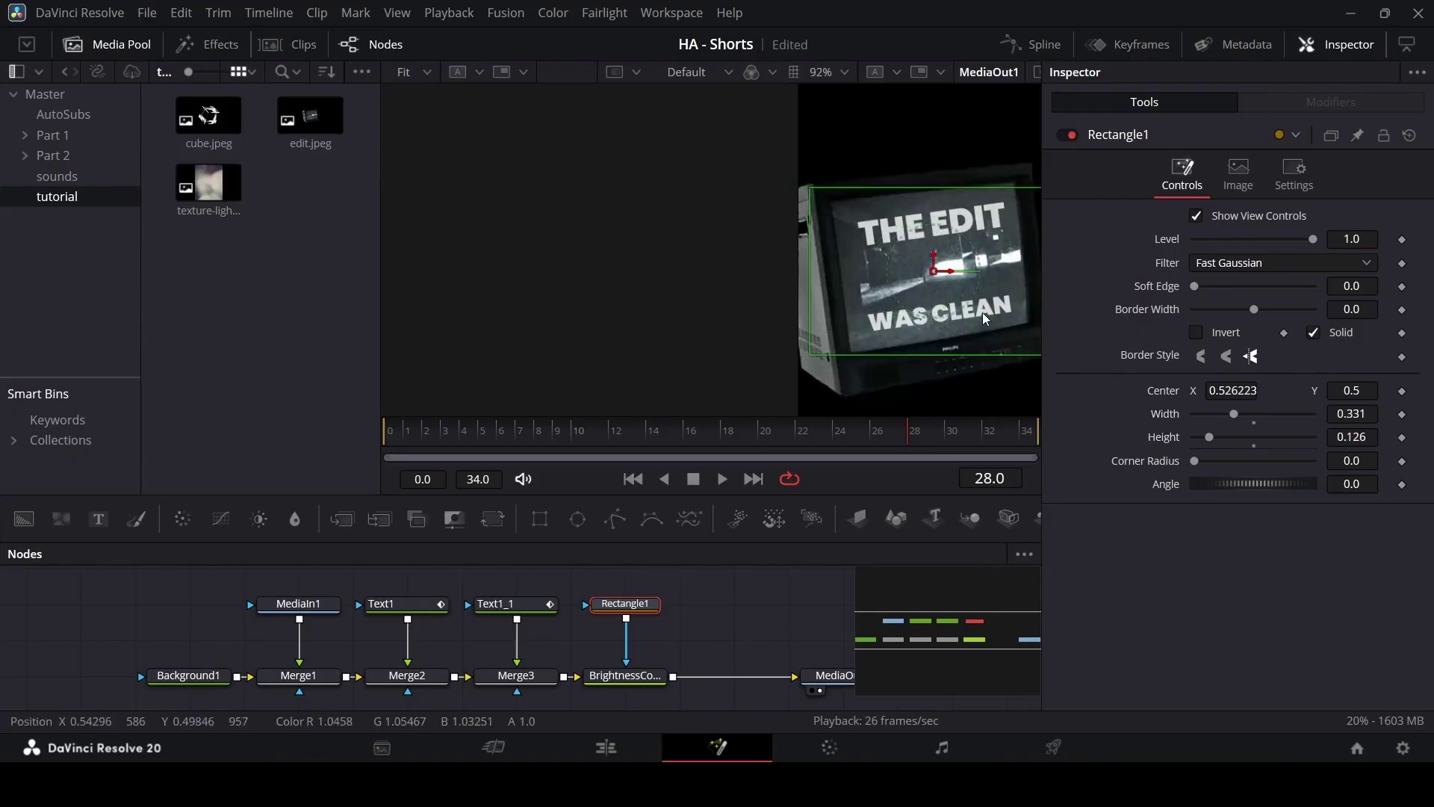
{"action": "left_click_drag", "start_coordinate": [1262, 487], "coordinate": [1265, 493]}
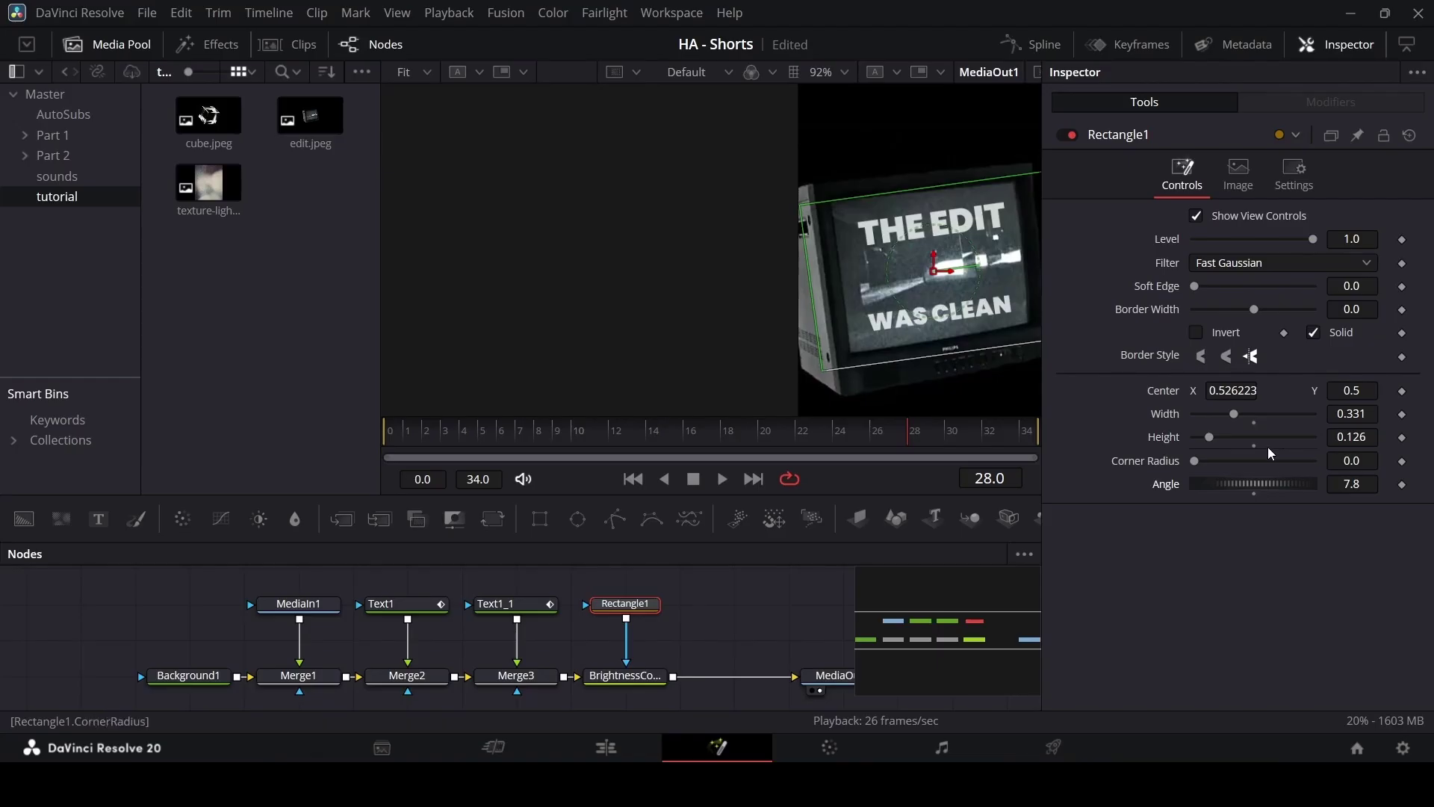
{"action": "left_click_drag", "start_coordinate": [1239, 415], "coordinate": [1209, 444]}
{"action": "left_click_drag", "start_coordinate": [934, 266], "coordinate": [934, 263]}
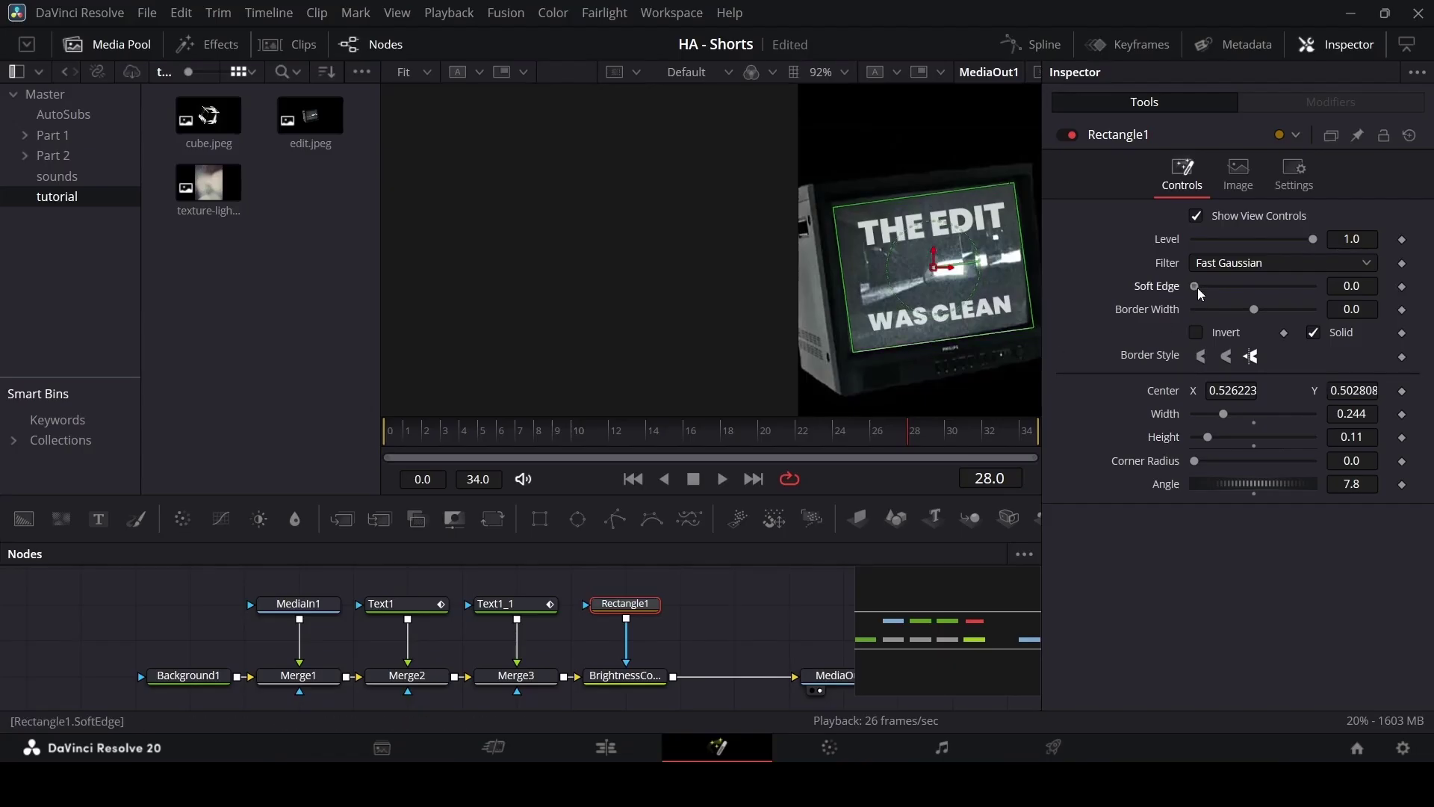
{"action": "left_click_drag", "start_coordinate": [1197, 288], "coordinate": [1207, 288]}
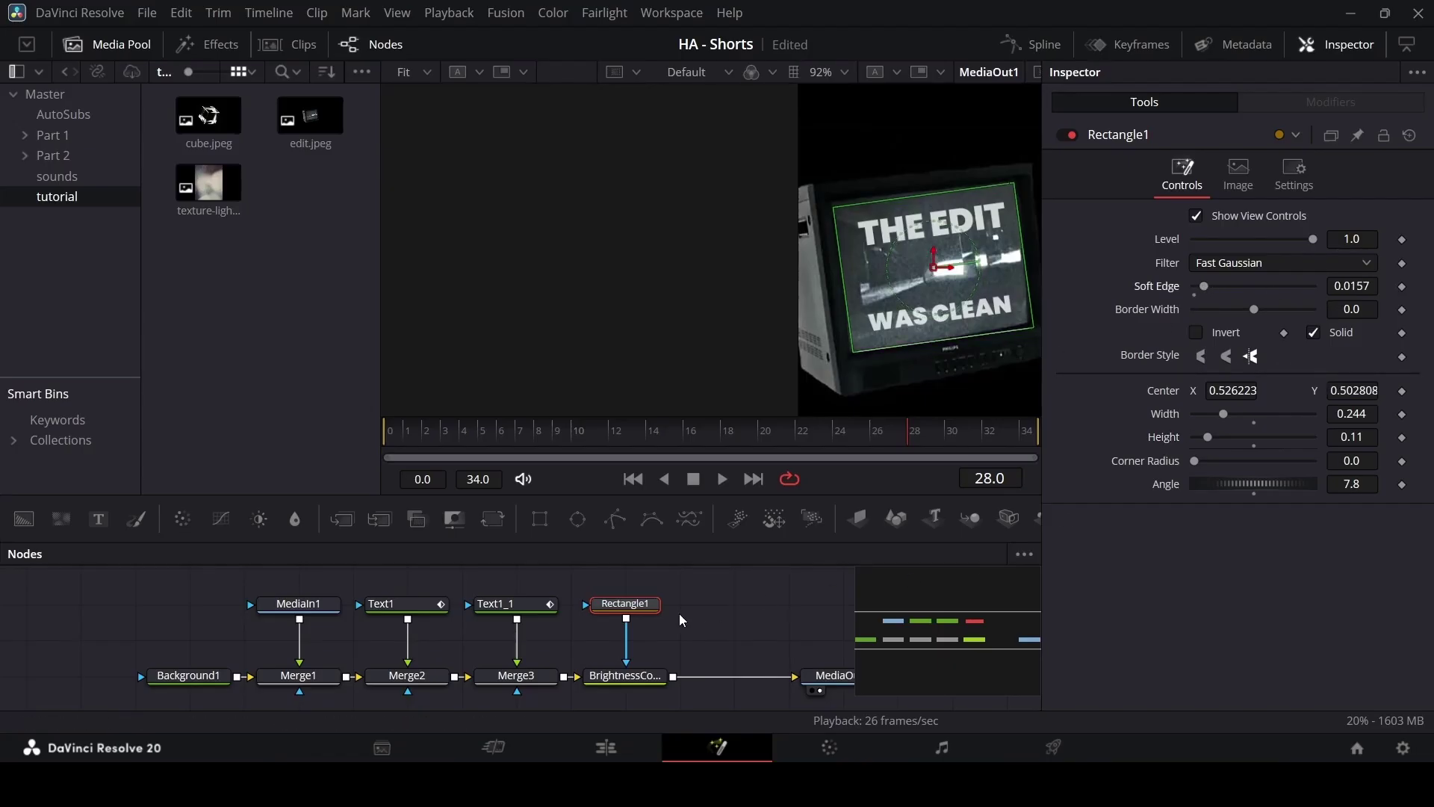
Step: Set BrightnessContrast1's Gain to 1.44 and keyframe it at frame 0
{"action": "left_click", "coordinate": [640, 676]}
{"action": "left_click_drag", "start_coordinate": [1263, 236], "coordinate": [1265, 236]}
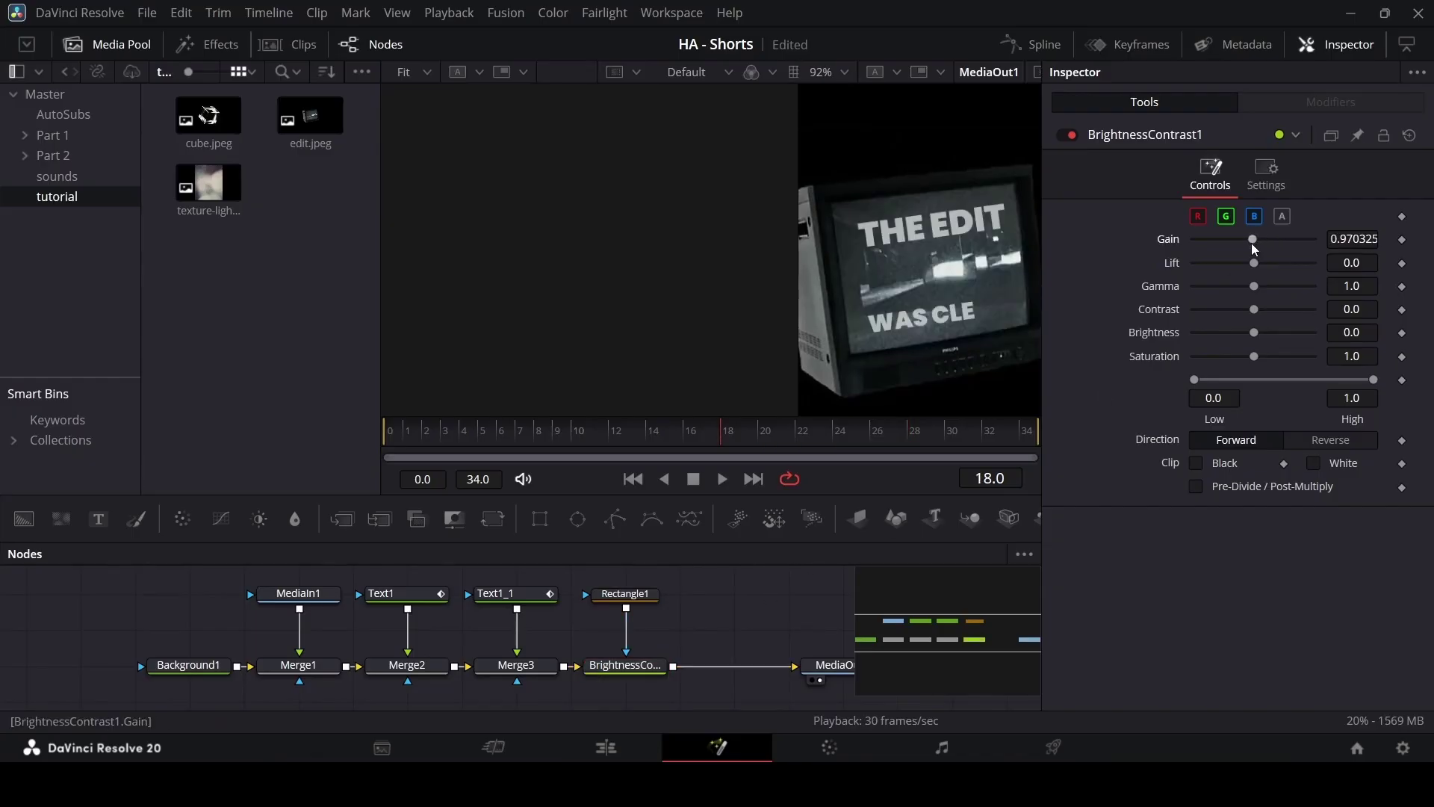
{"action": "left_click_drag", "start_coordinate": [1254, 240], "coordinate": [1262, 241]}
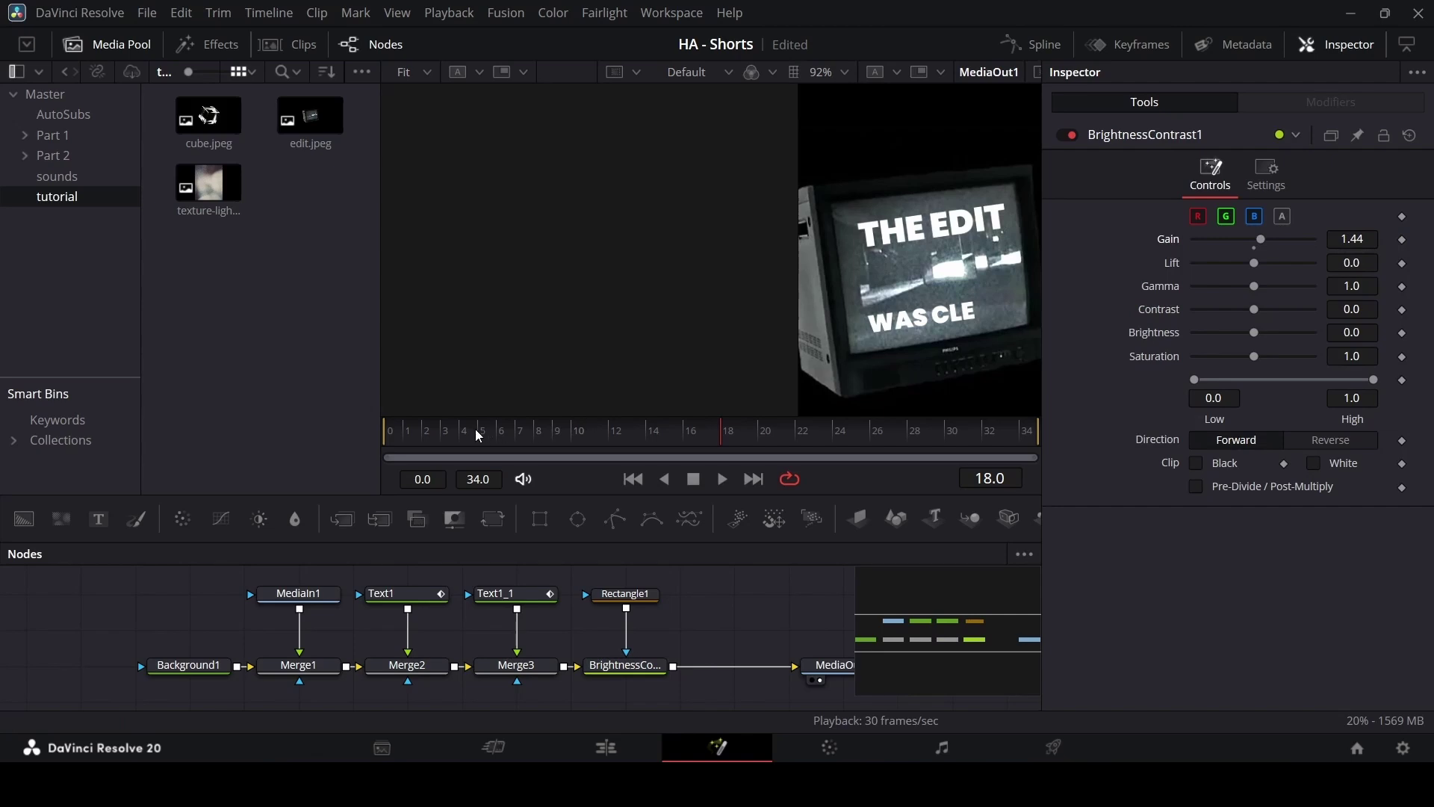
{"action": "left_click", "coordinate": [390, 431]}
{"action": "left_click", "coordinate": [1403, 240]}
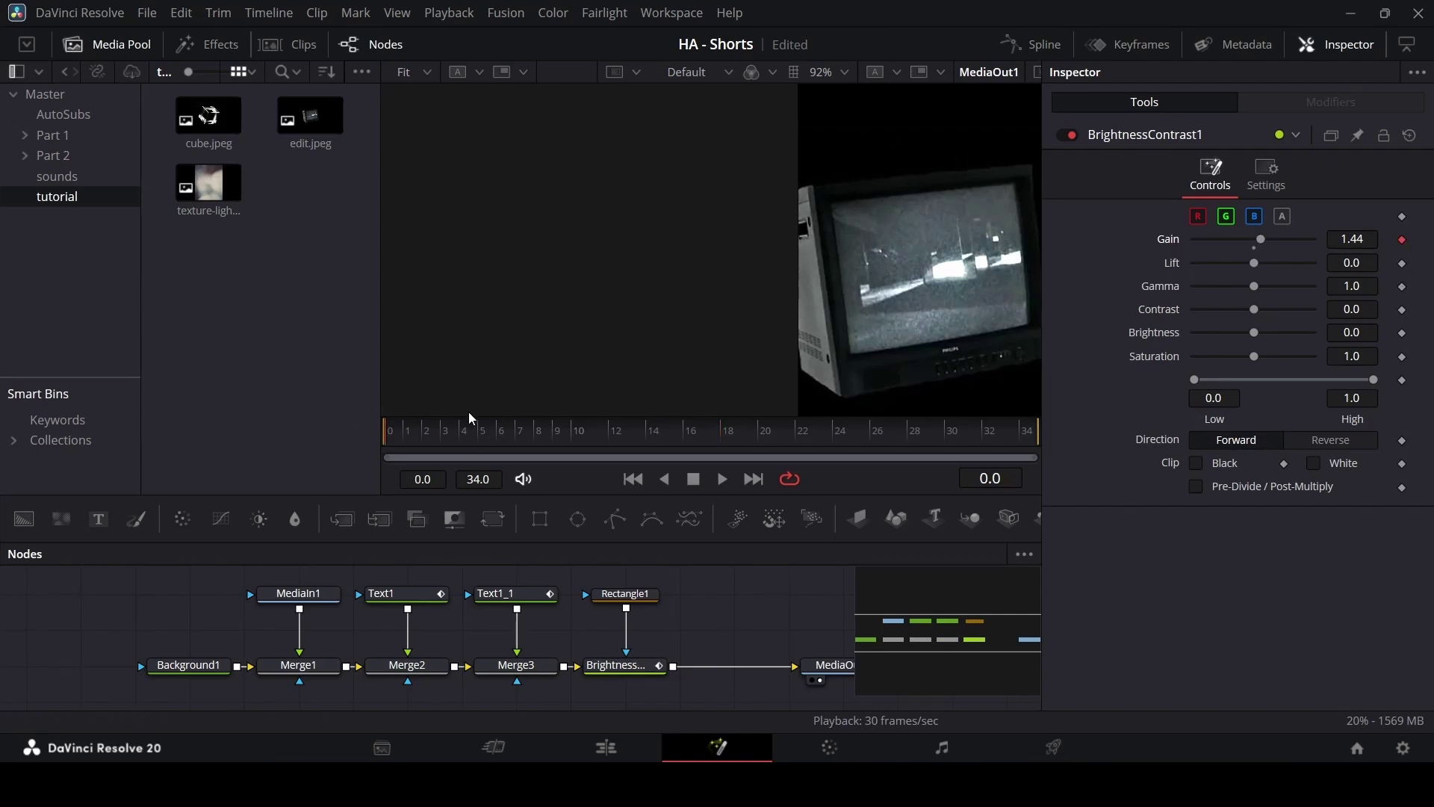
Step: Keyframe the screen's Gain flicker: a lower Gain at frame 5, 1.25 at frame 10 and 0.95 at frame 20
{"action": "left_click", "coordinate": [439, 444]}
{"action": "mouse_move", "coordinate": [483, 439]}
{"action": "left_mouse_down"}
{"action": "mouse_move", "coordinate": [559, 445]}
{"action": "mouse_move", "coordinate": [483, 446]}
{"action": "left_mouse_up"}
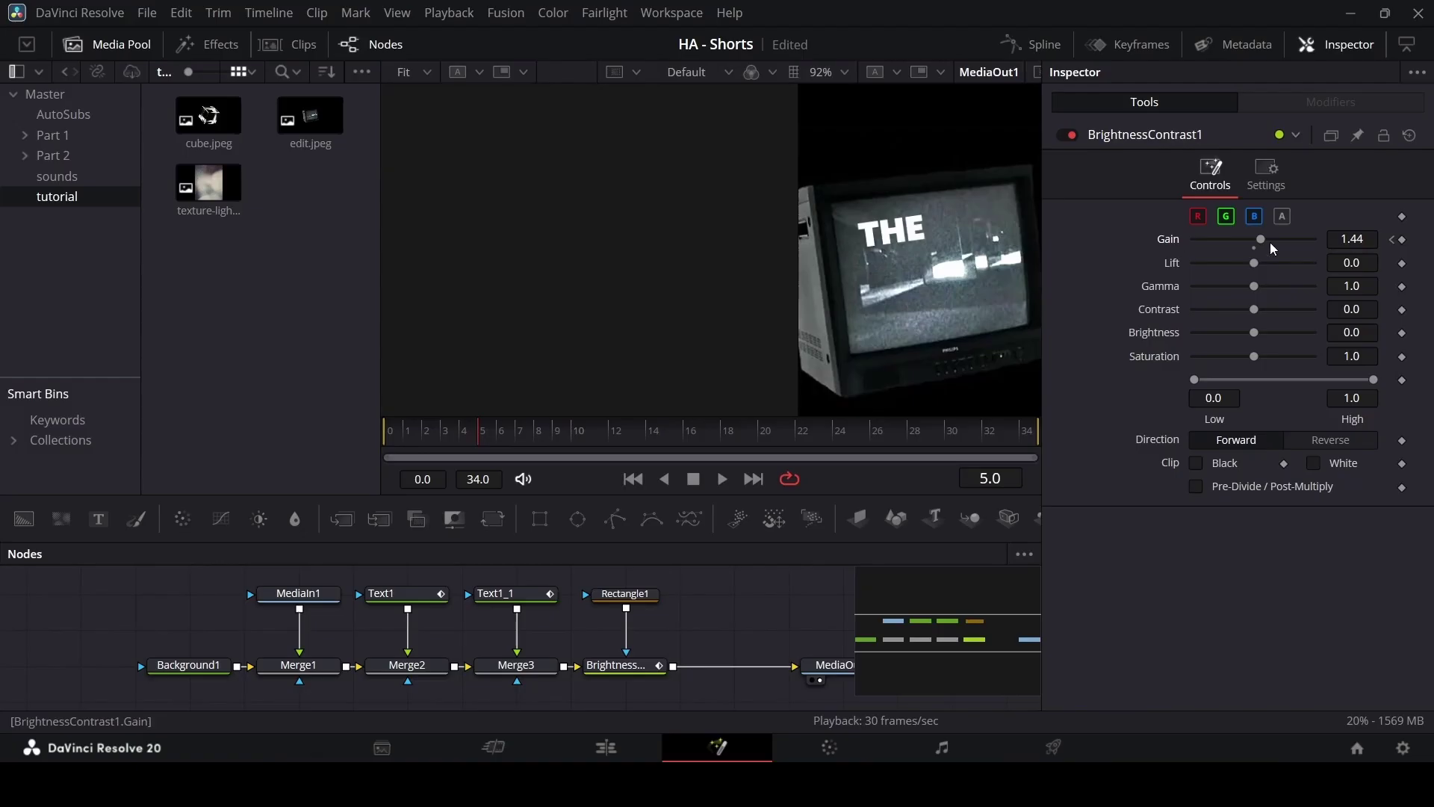
{"action": "mouse_move", "coordinate": [1270, 243]}
{"action": "left_mouse_down"}
{"action": "mouse_move", "coordinate": [1249, 241]}
{"action": "mouse_move", "coordinate": [1262, 244]}
{"action": "left_mouse_up"}
{"action": "left_click", "coordinate": [576, 434]}
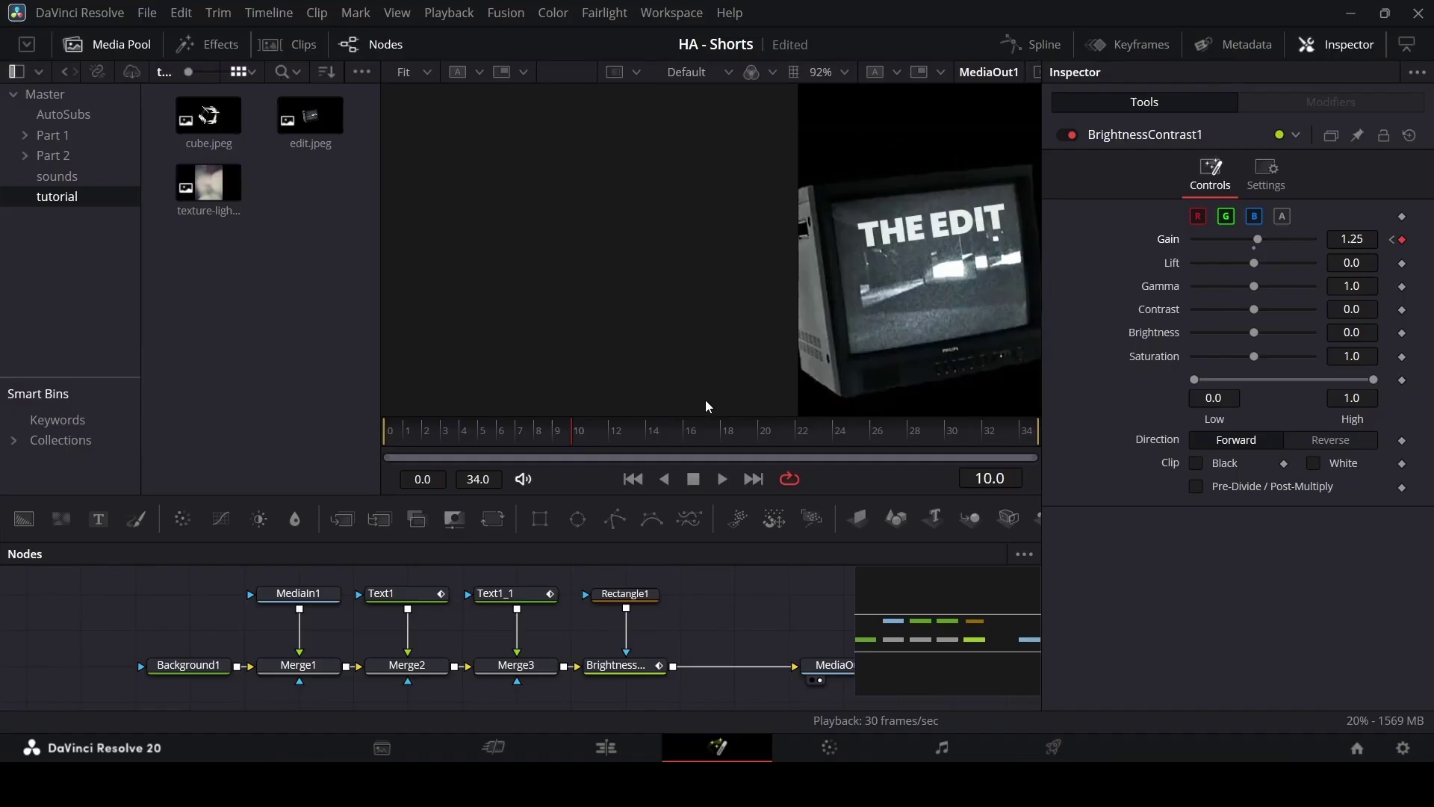
{"action": "left_click_drag", "start_coordinate": [673, 431], "coordinate": [768, 450]}
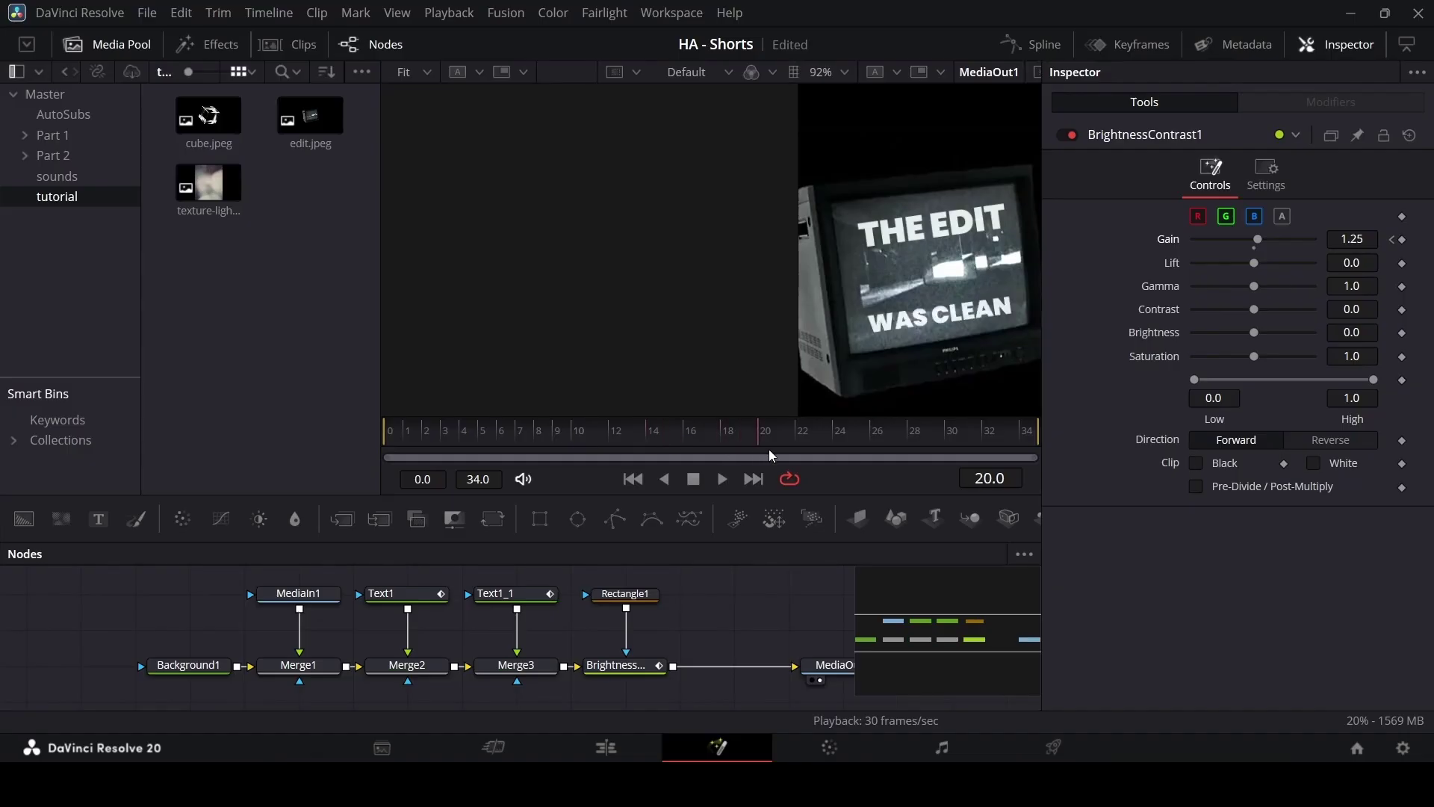
{"action": "left_click_drag", "start_coordinate": [1258, 239], "coordinate": [1251, 240]}
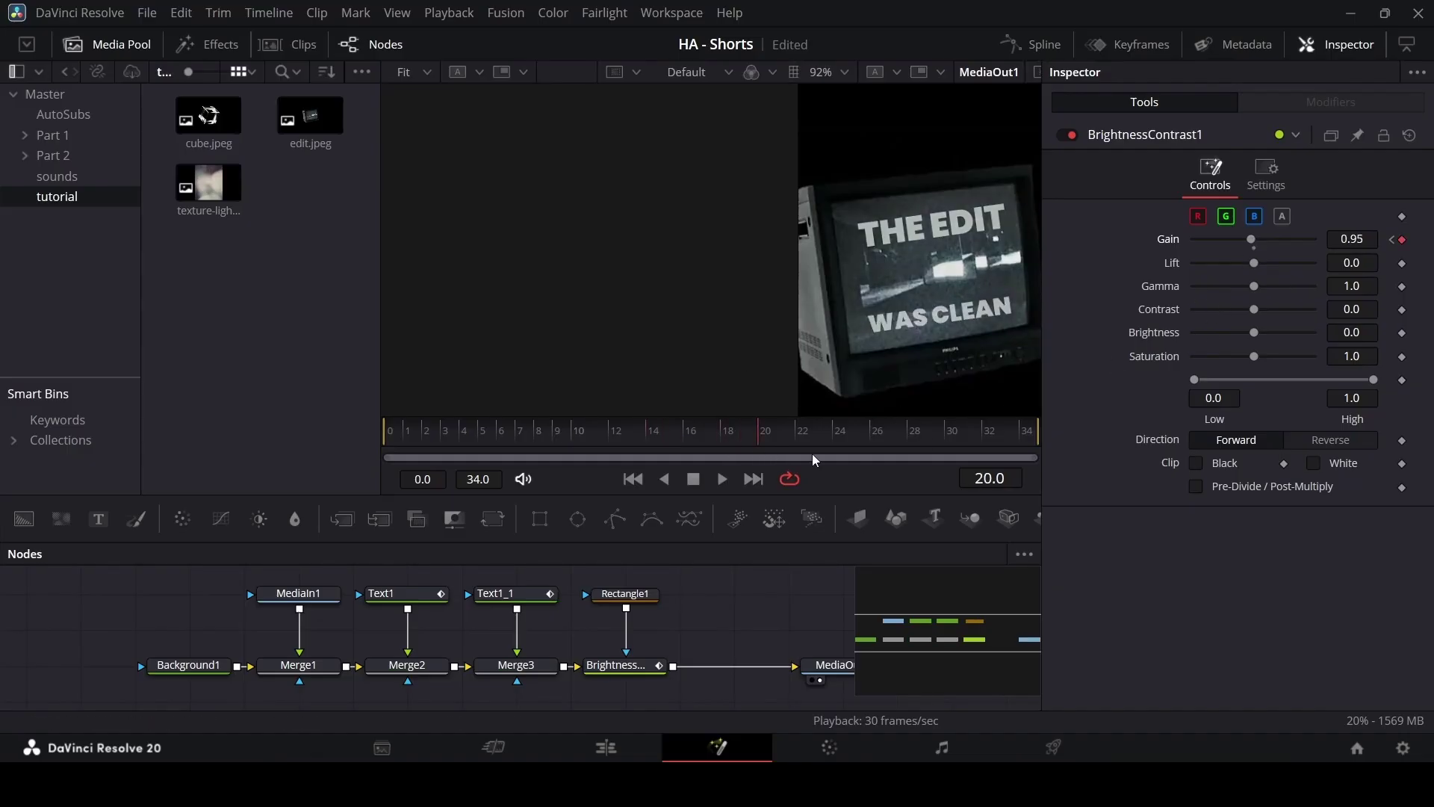
Step: Continue the Gain flicker with keyframes of 1.32 at frame 25, 1.57 at frame 30 and 1.32 at frame 34
{"action": "left_click_drag", "start_coordinate": [814, 457], "coordinate": [863, 445]}
{"action": "left_click_drag", "start_coordinate": [1251, 240], "coordinate": [1260, 241]}
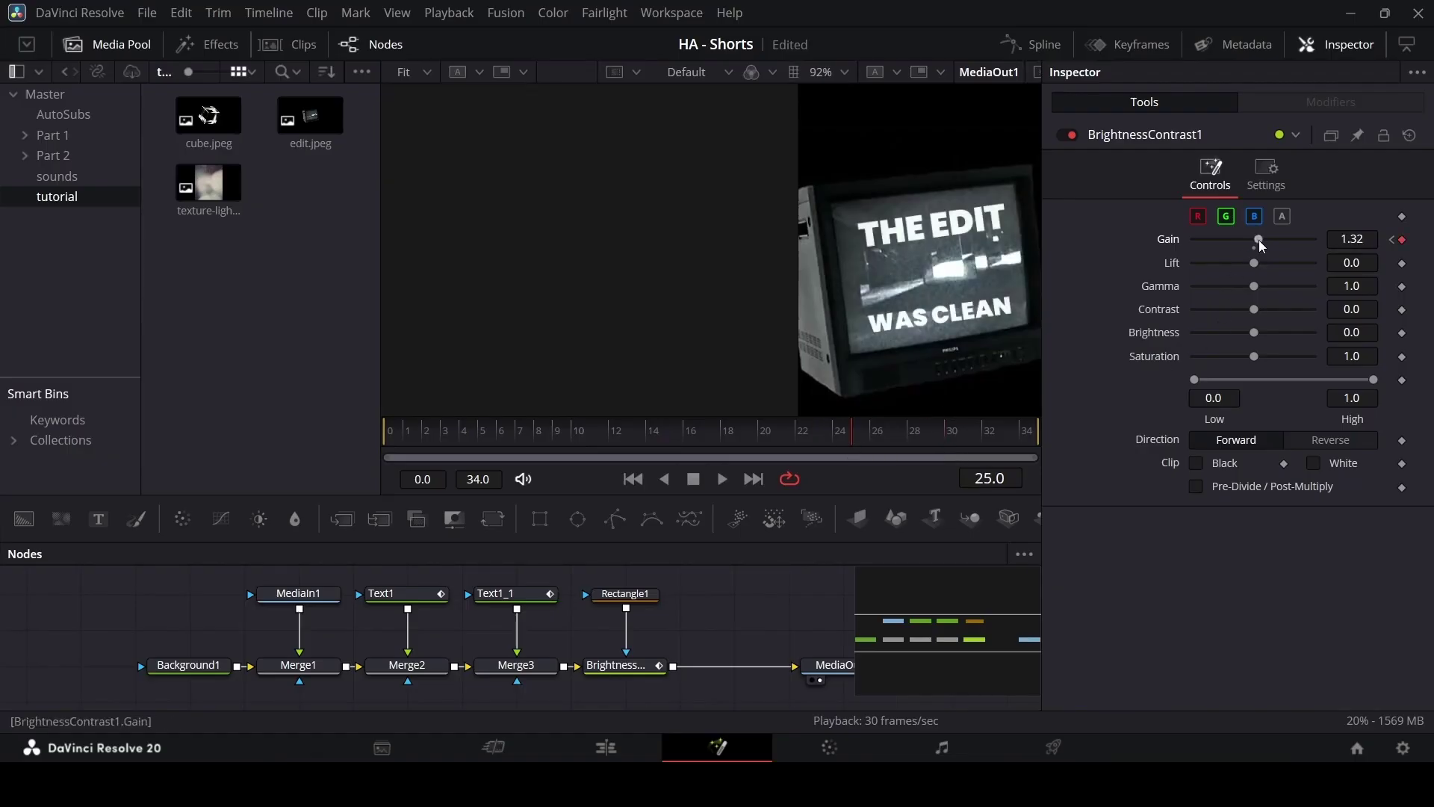
{"action": "left_click", "coordinate": [931, 444]}
{"action": "left_click_drag", "start_coordinate": [1267, 242], "coordinate": [1271, 240]}
{"action": "left_click", "coordinate": [1018, 436]}
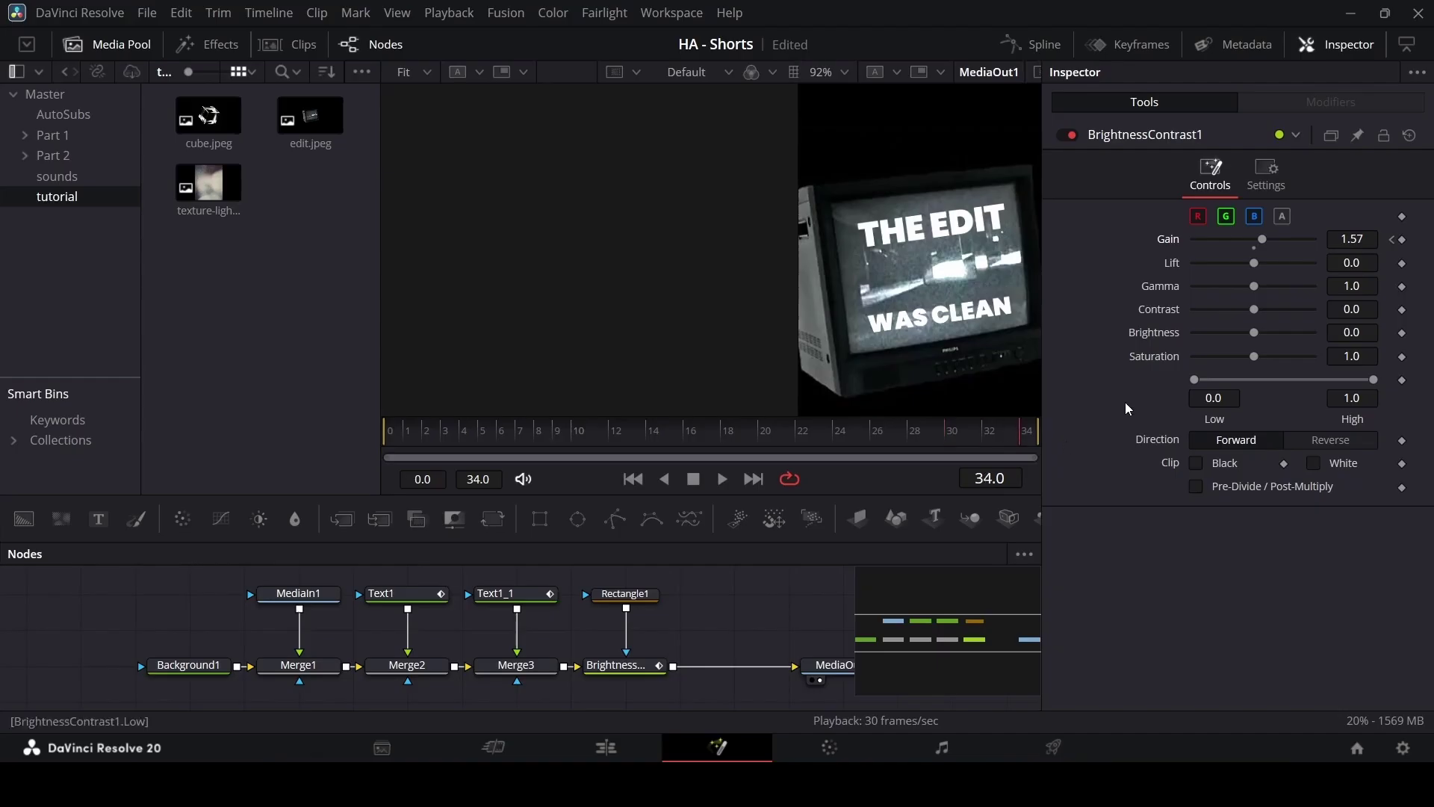
{"action": "left_click_drag", "start_coordinate": [1258, 249], "coordinate": [1254, 250]}
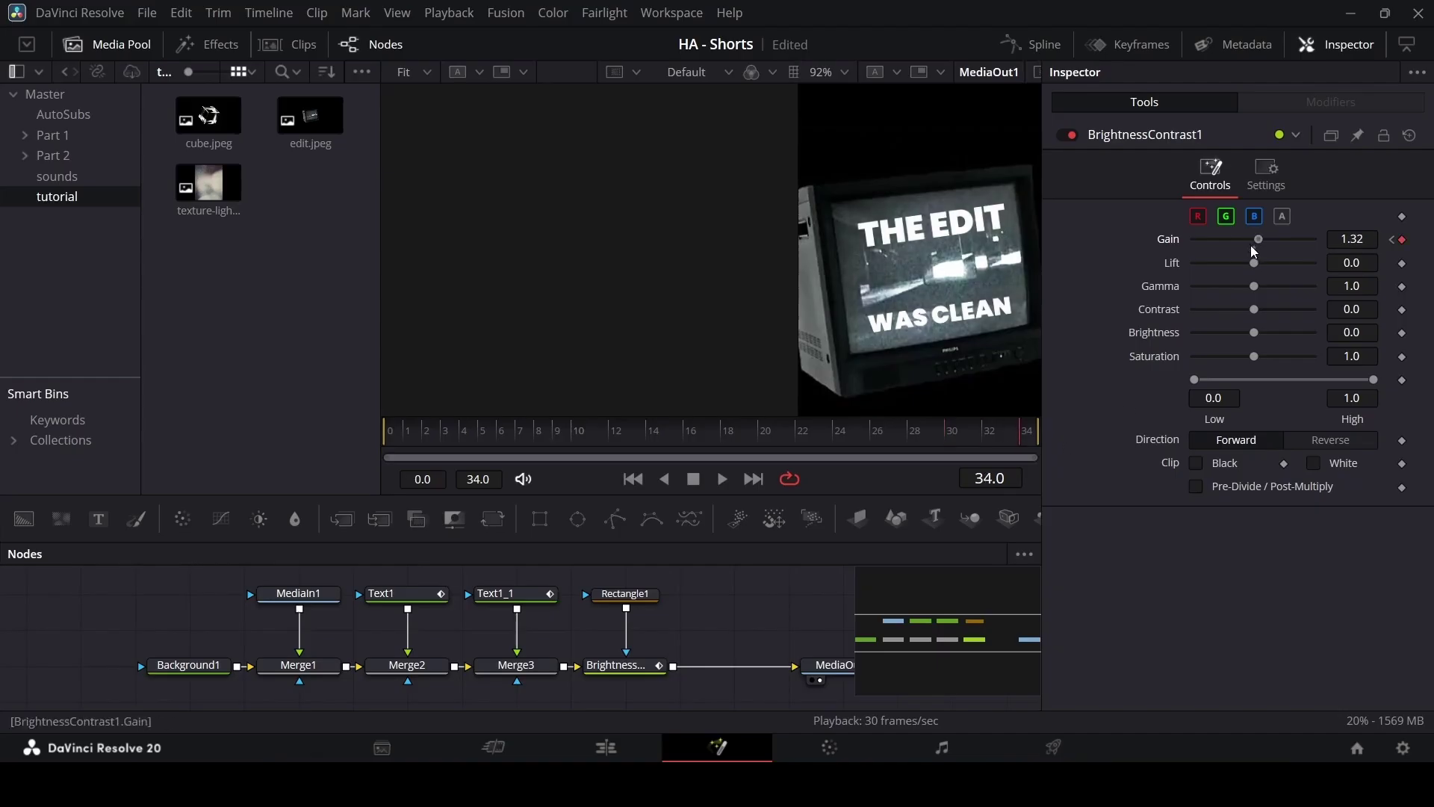
Step: Play the screen flicker from frame 0 and save the project
{"action": "left_click", "coordinate": [633, 479]}
{"action": "key", "text": "space"}
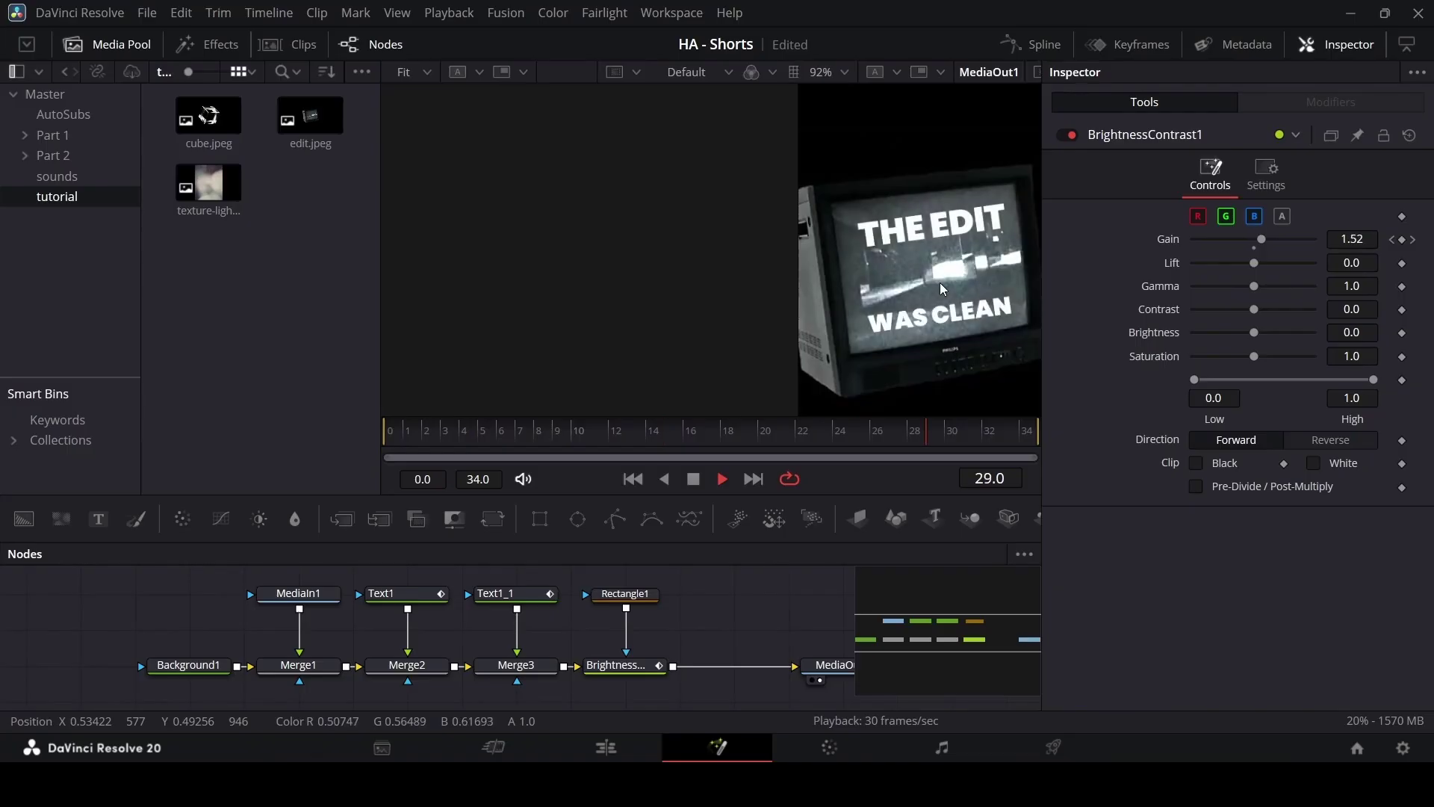
{"action": "key", "text": "space"}
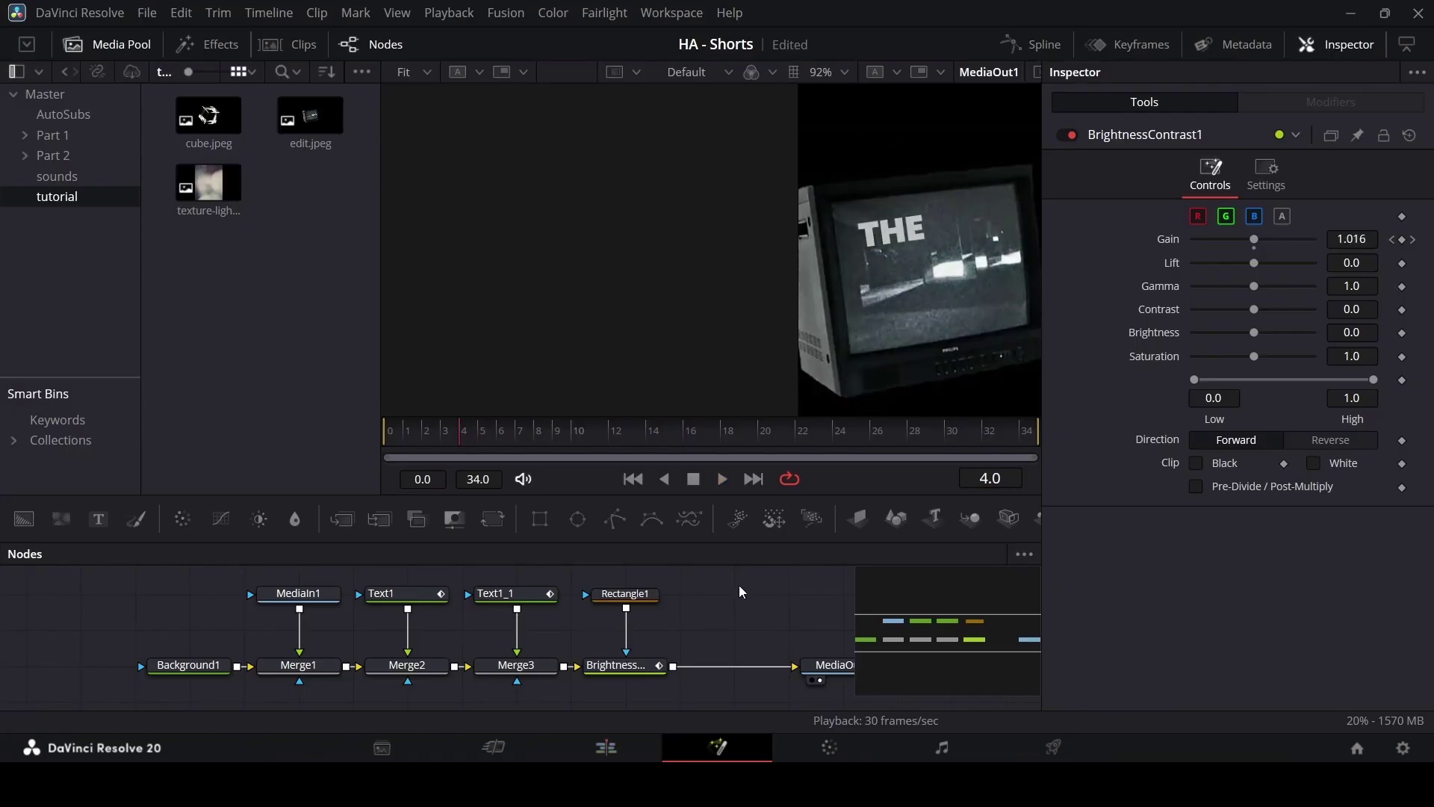
{"action": "key", "text": "ctrl+s"}
Step: Add a Transform node after BrightnessContrast1 and keyframe its Center at 0.5, 0.5 on frame 34
{"action": "scroll", "coordinate": [908, 348], "scroll_direction": "down", "scroll_amount": 3}
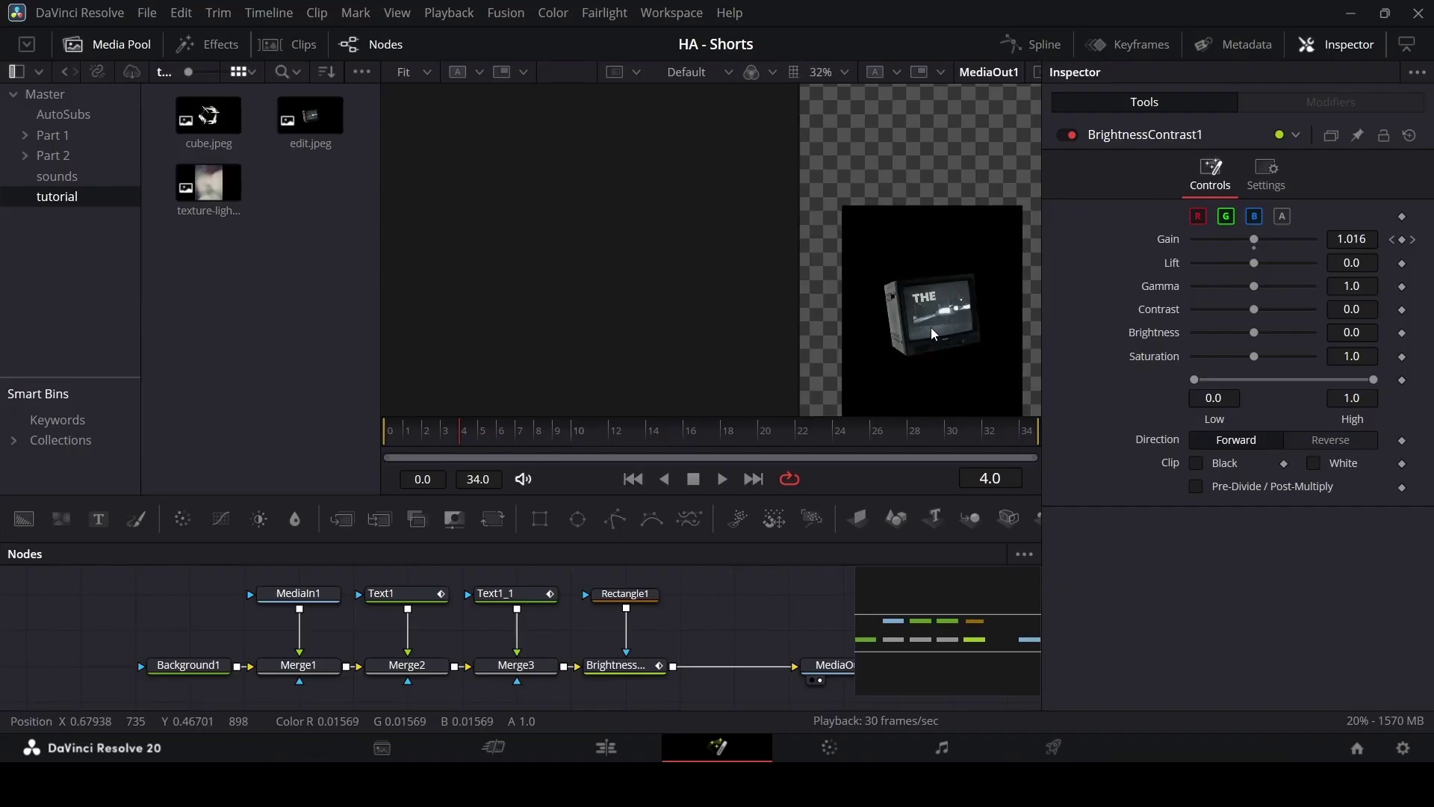
{"action": "left_click", "coordinate": [632, 671]}
{"action": "left_click", "coordinate": [493, 519]}
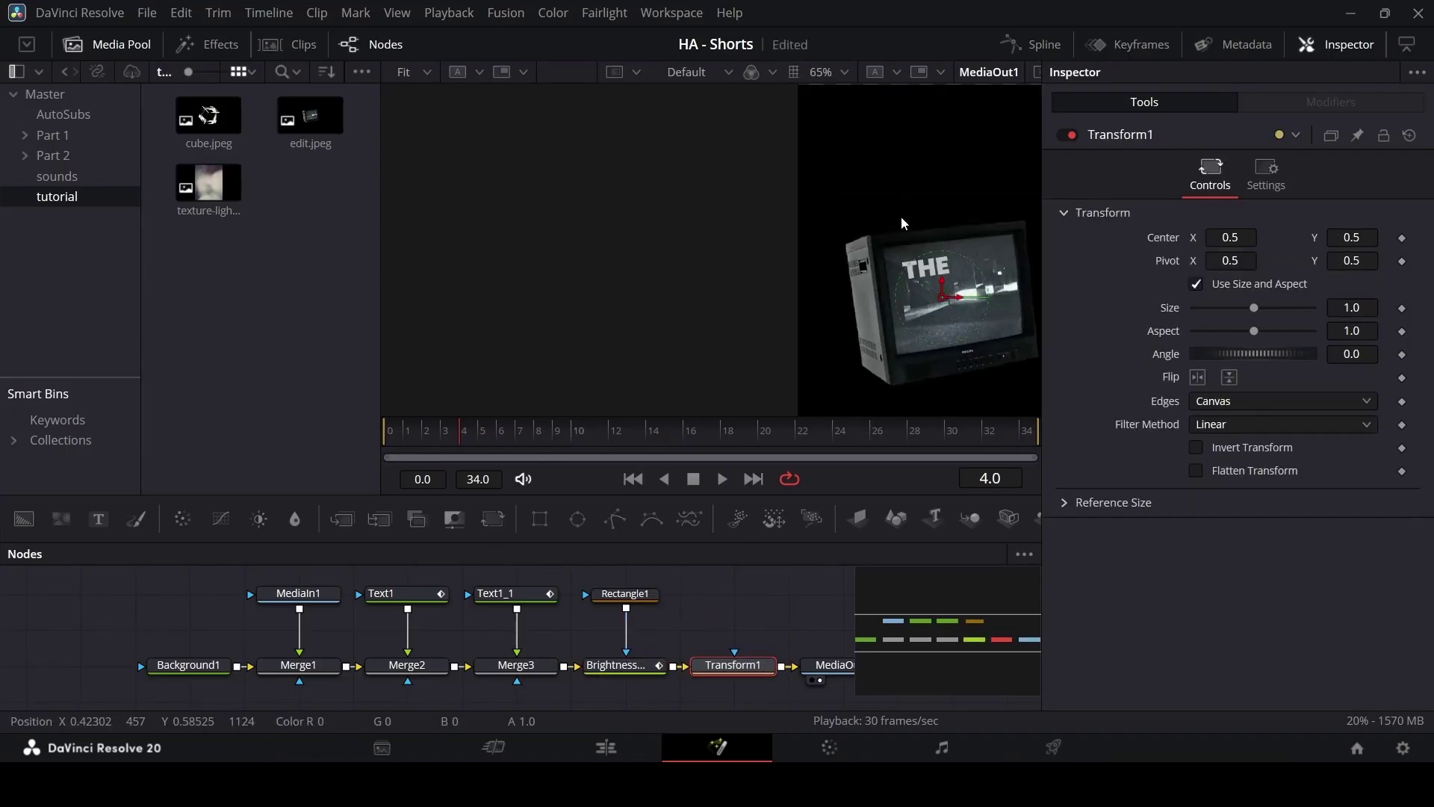
{"action": "scroll", "coordinate": [896, 266], "scroll_direction": "down", "scroll_amount": 3}
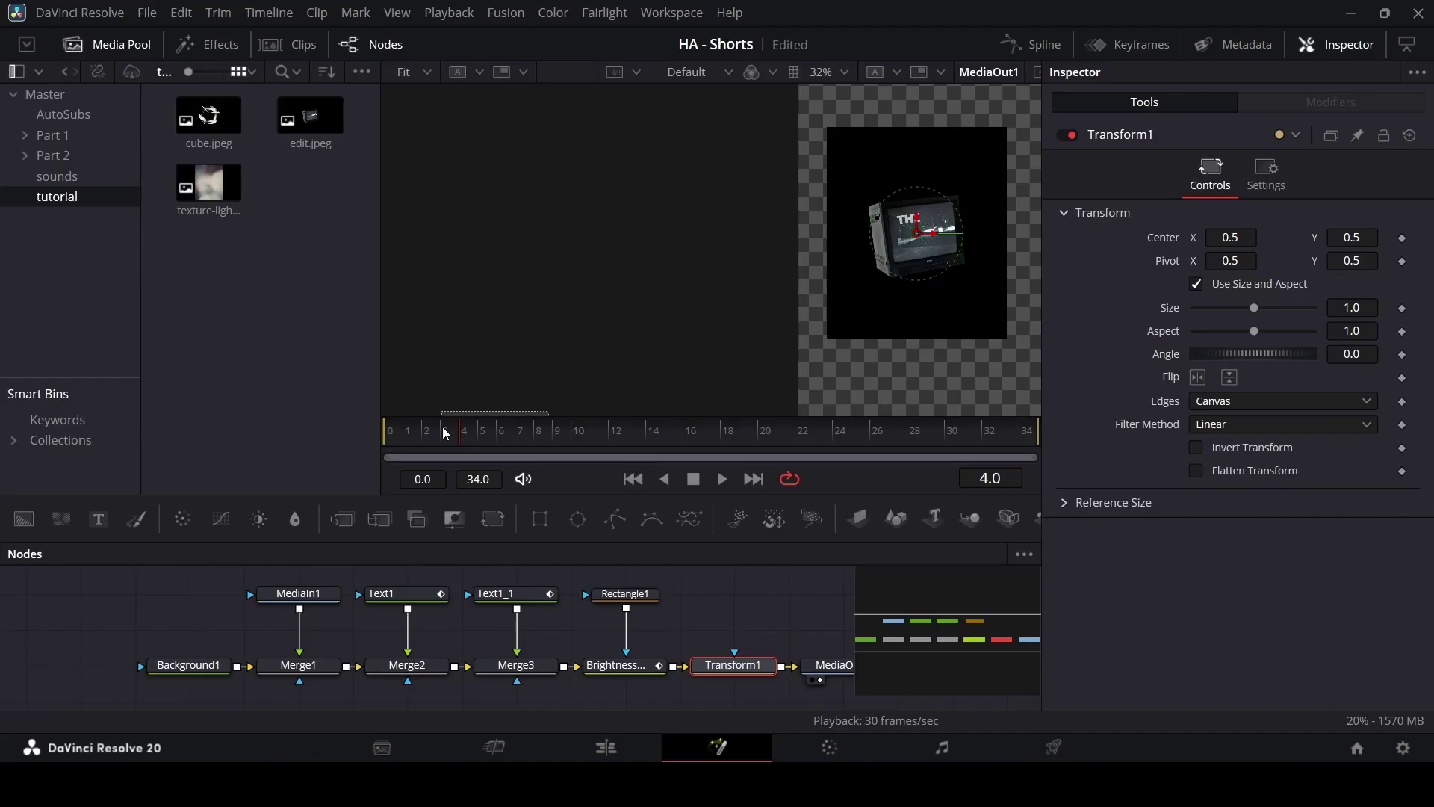
{"action": "left_click", "coordinate": [603, 441]}
{"action": "left_click_drag", "start_coordinate": [603, 441], "coordinate": [882, 448]}
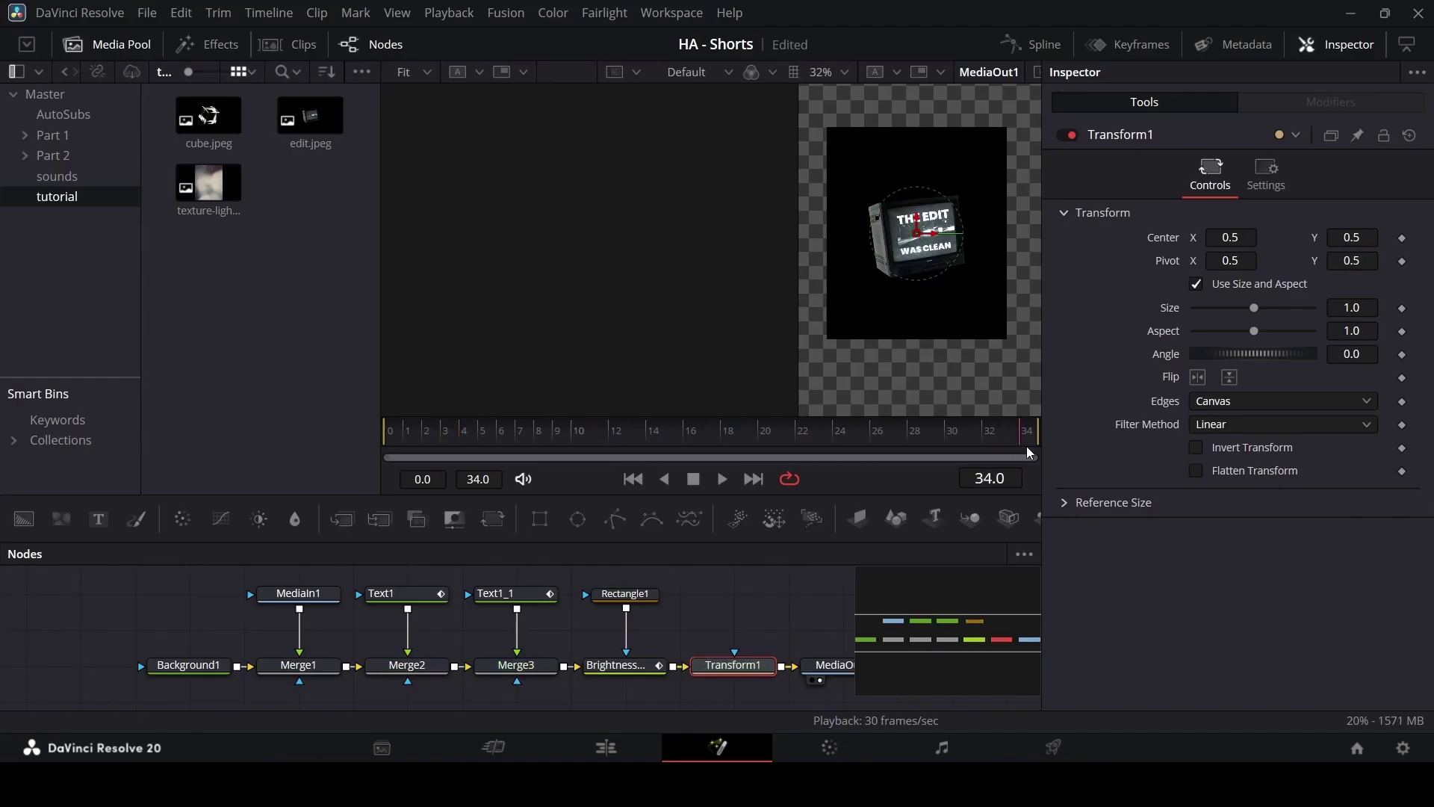
{"action": "left_click", "coordinate": [1402, 238]}
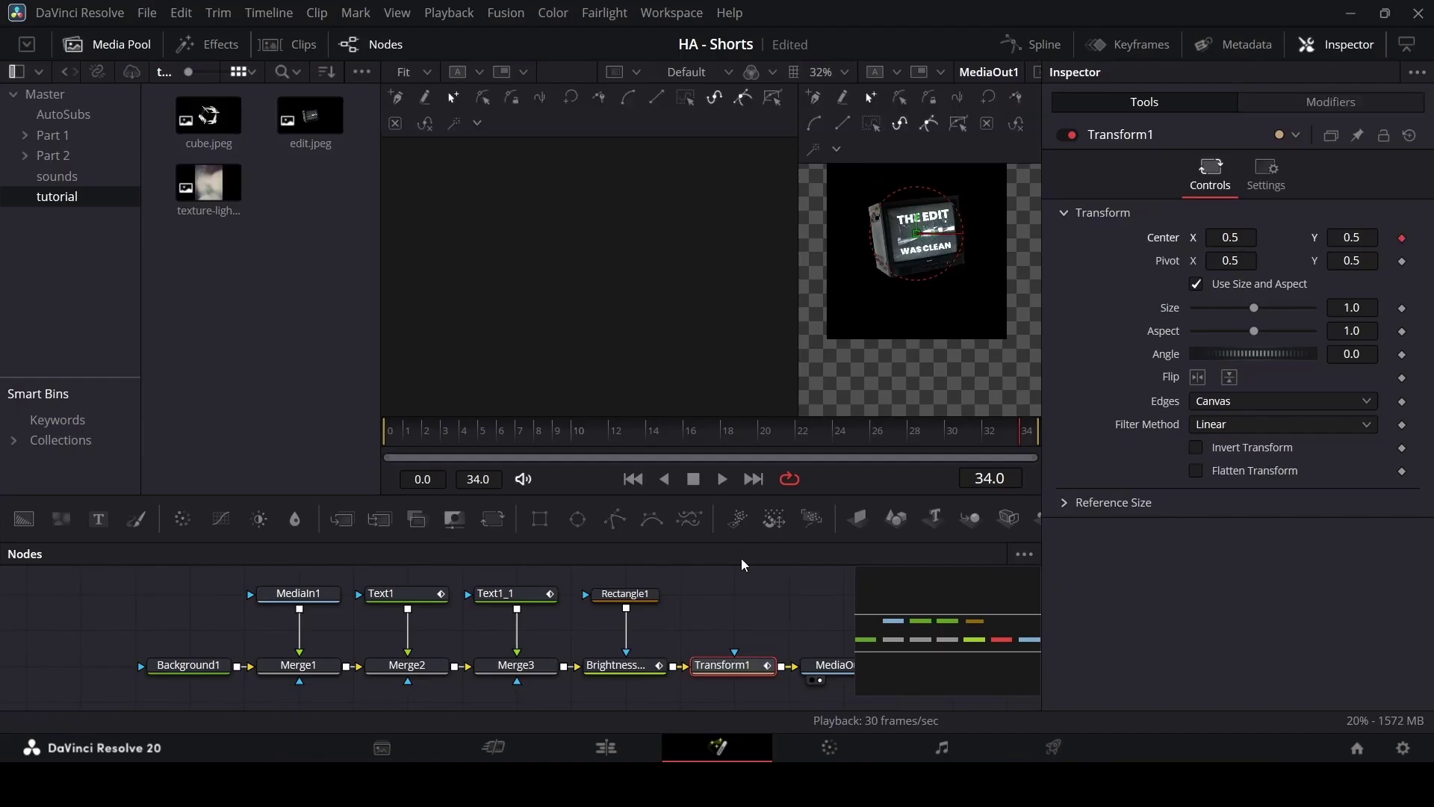
Step: At frame 0, shift Transform1's Center straight down so the television starts slightly lower, and play back the upward drift
{"action": "left_click_drag", "start_coordinate": [468, 435], "coordinate": [304, 432]}
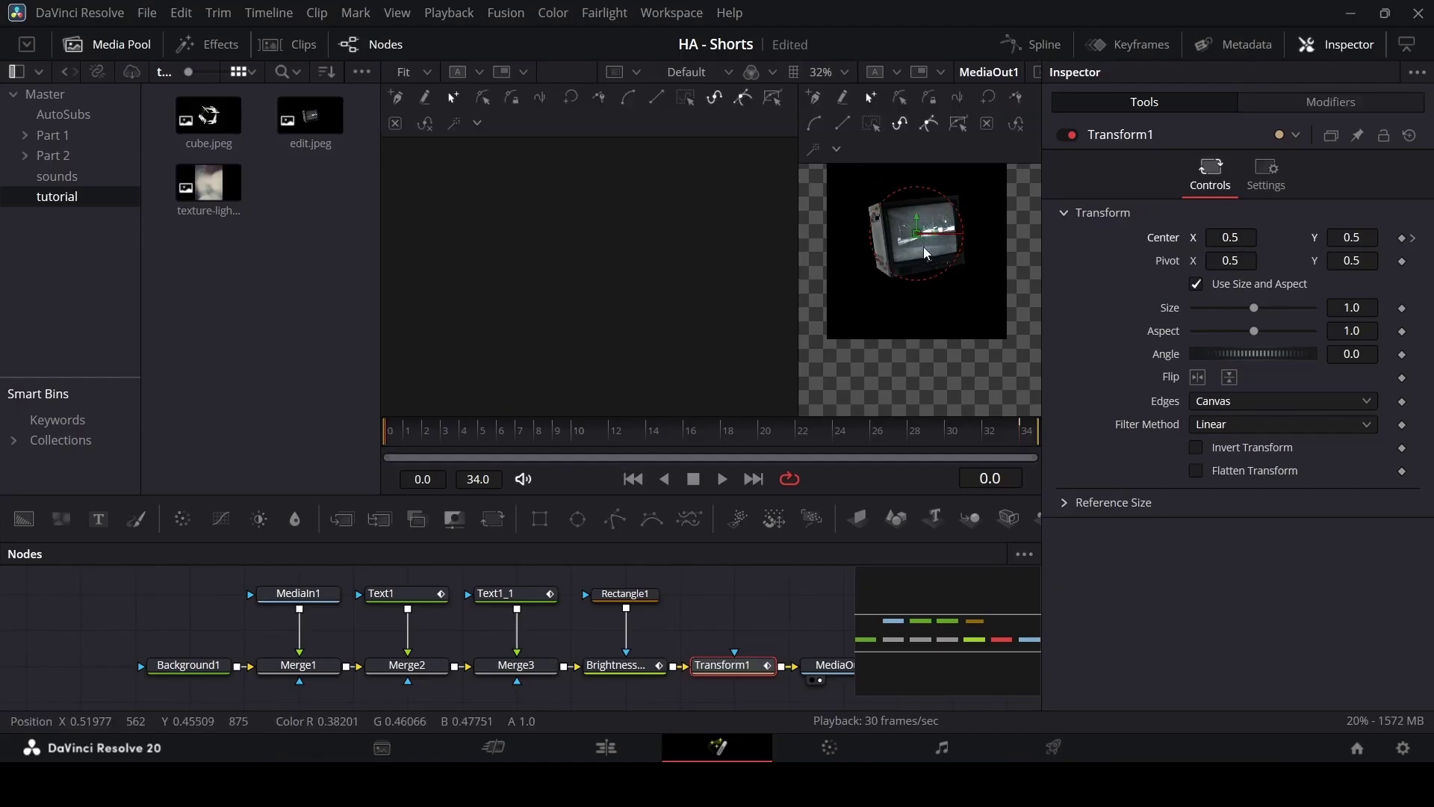
{"action": "left_click_drag", "start_coordinate": [919, 234], "coordinate": [919, 250]}
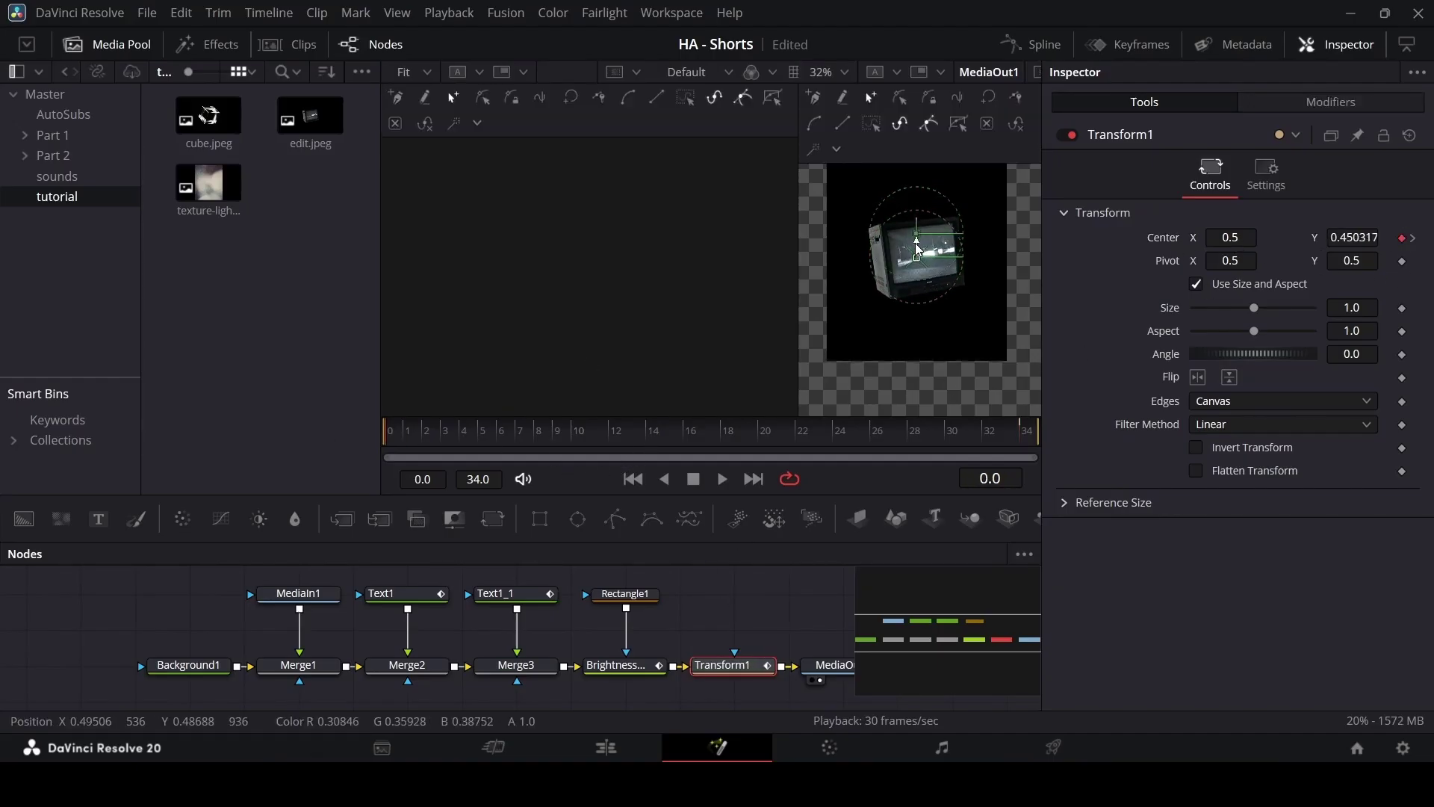
{"action": "left_click", "coordinate": [771, 606]}
{"action": "key", "text": "space"}
{"action": "key", "text": "space"}
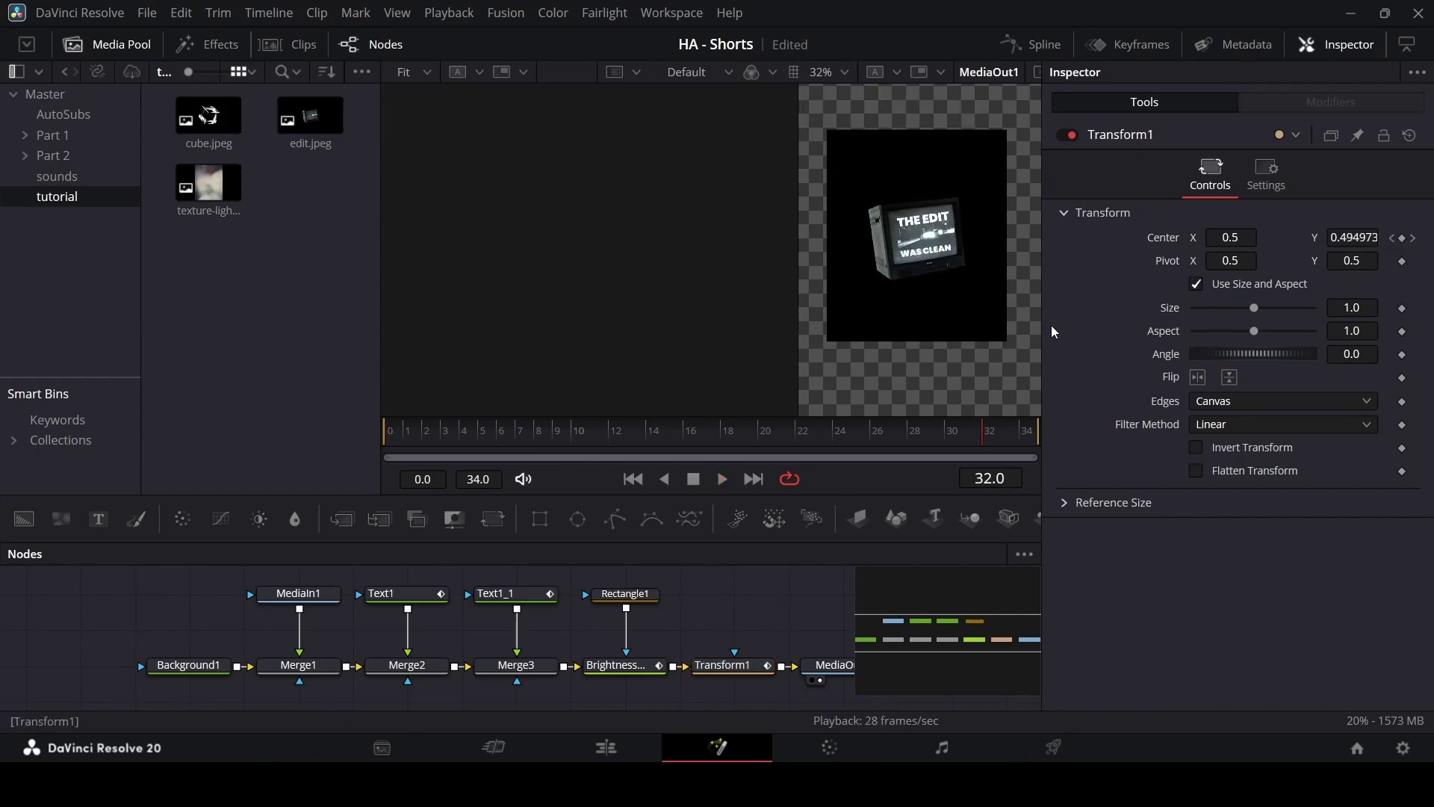
Step: Smooth both keyframes of Transform1's Displacement curve in the Spline editor and stretch the last keyframe's handle back towards the first to ease the movement
{"action": "left_click", "coordinate": [1051, 46]}
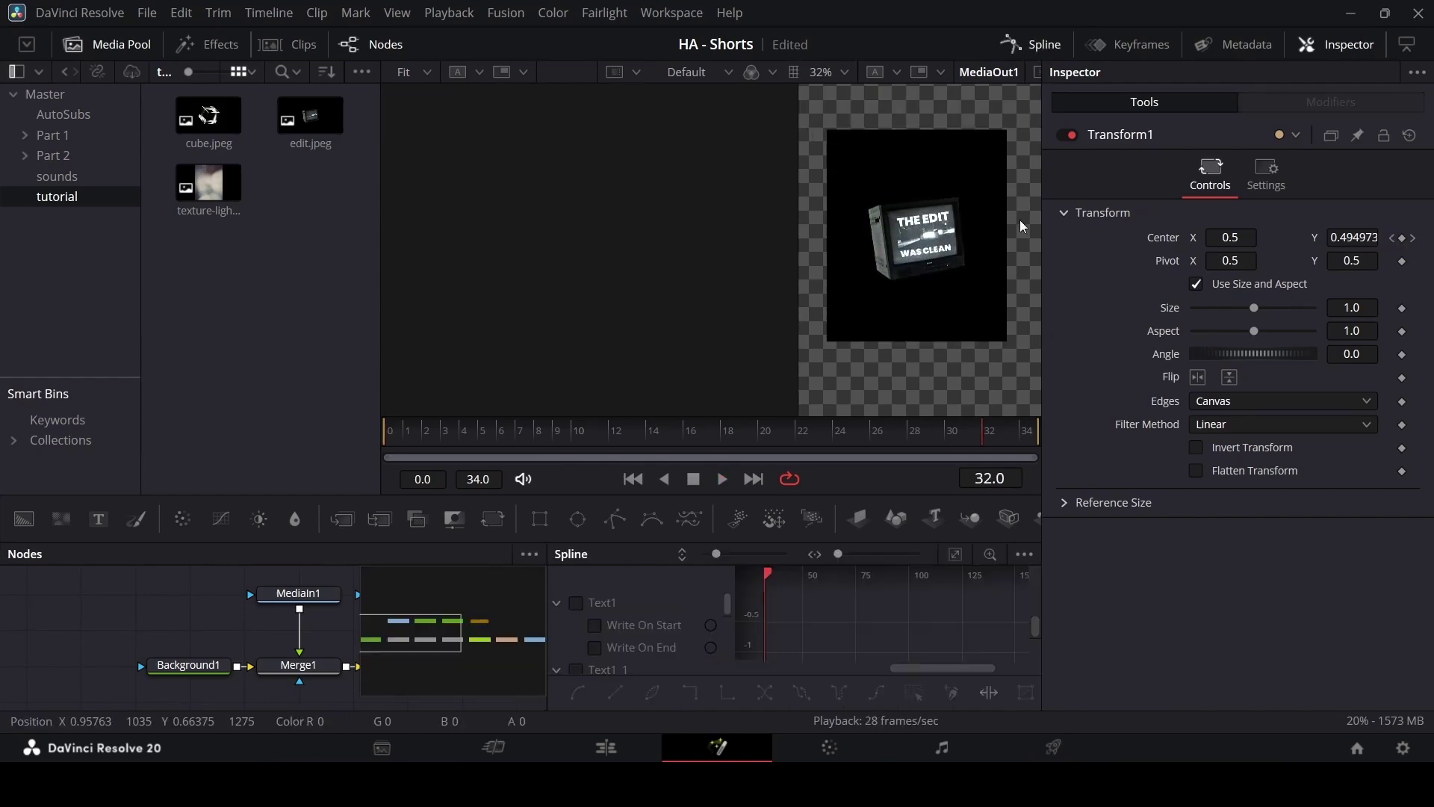
{"action": "left_click", "coordinate": [613, 649]}
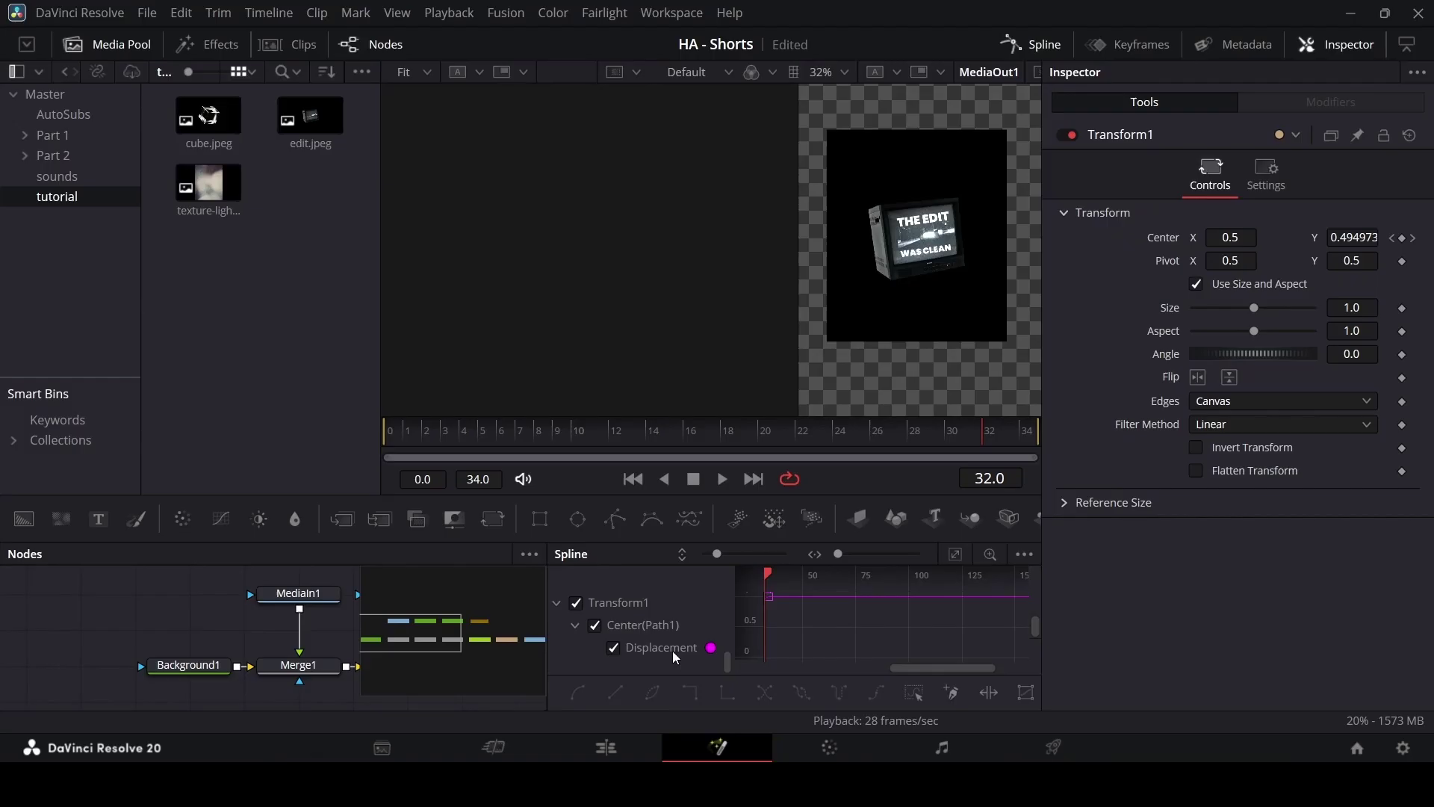
{"action": "left_click", "coordinate": [955, 553]}
{"action": "scroll", "coordinate": [831, 638], "scroll_direction": "down", "scroll_amount": 3}
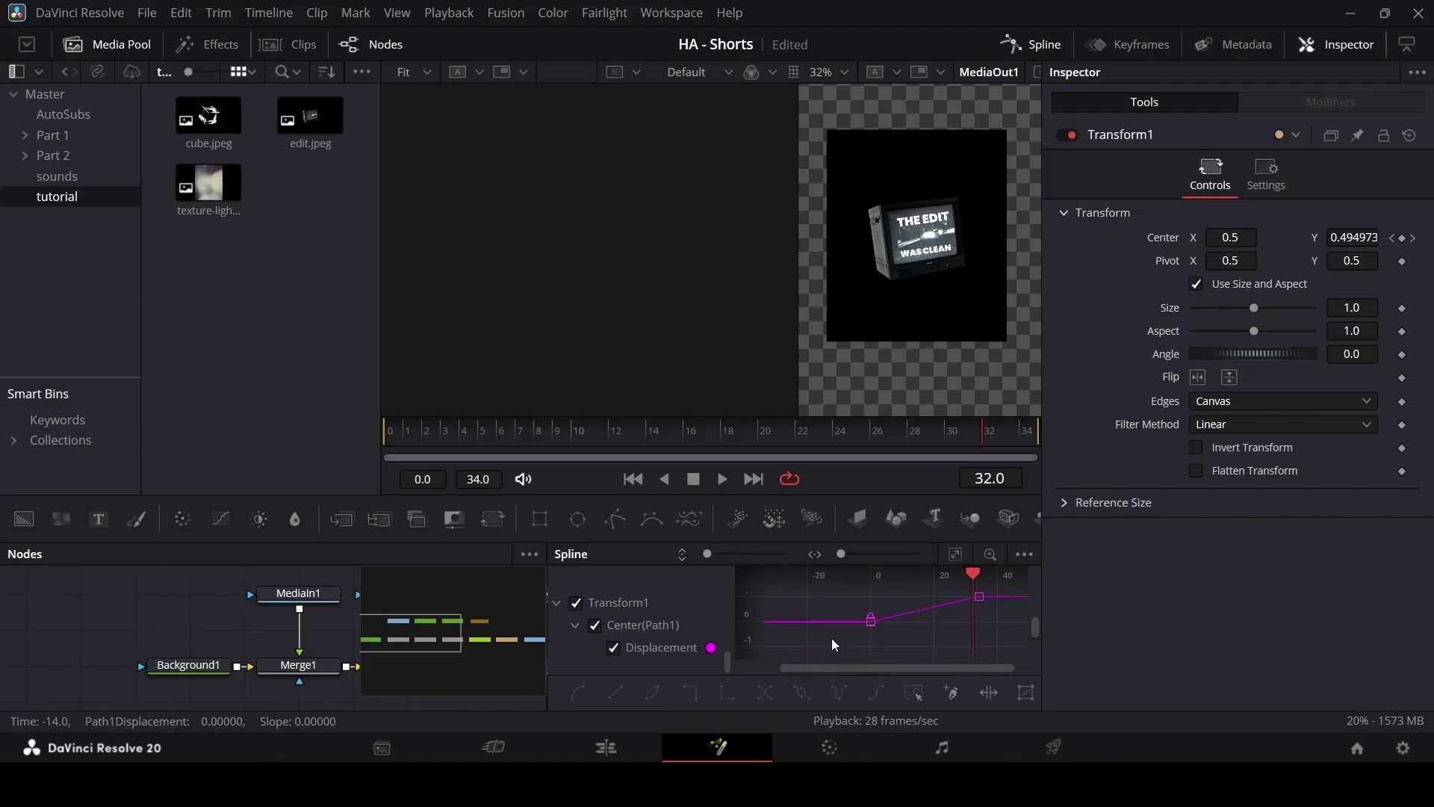
{"action": "key", "text": "ctrl+a"}
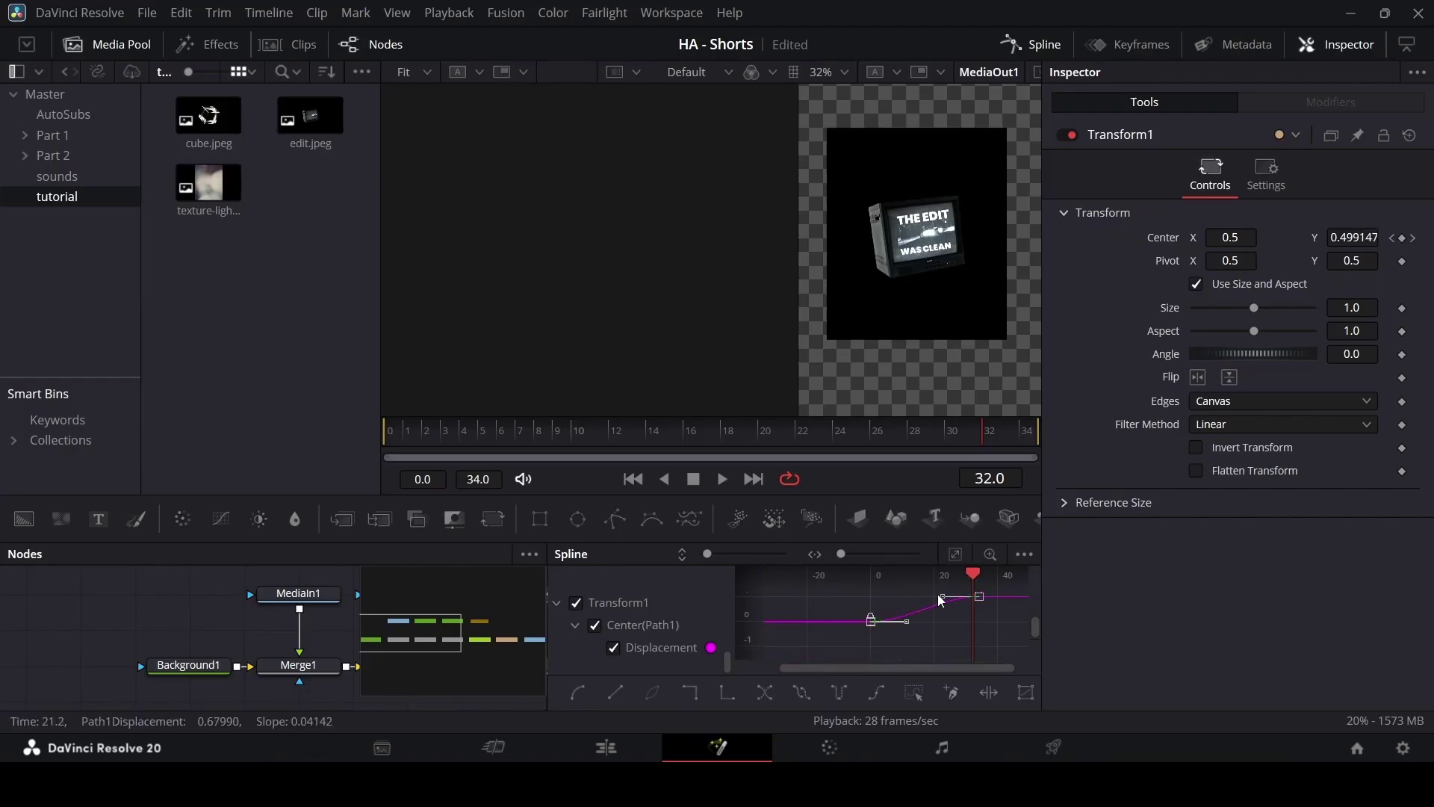
{"action": "key", "text": "shift+s"}
{"action": "left_click_drag", "start_coordinate": [942, 595], "coordinate": [861, 597]}
{"action": "key", "text": "space"}
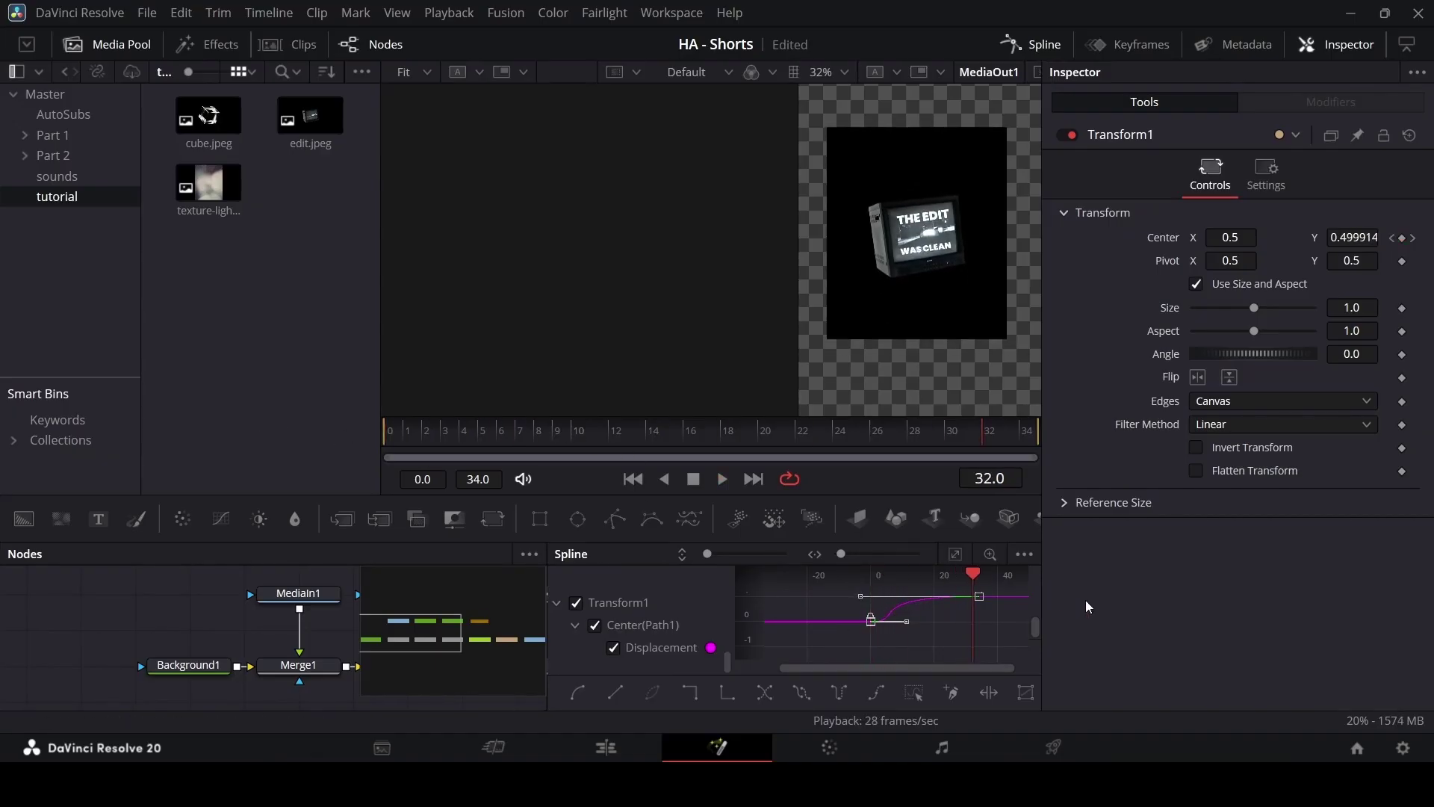
Step: Return to the Edit page and play the television composition from its start to check the eased movement
{"action": "left_click", "coordinate": [621, 751]}
{"action": "left_click_drag", "start_coordinate": [689, 502], "coordinate": [677, 500]}
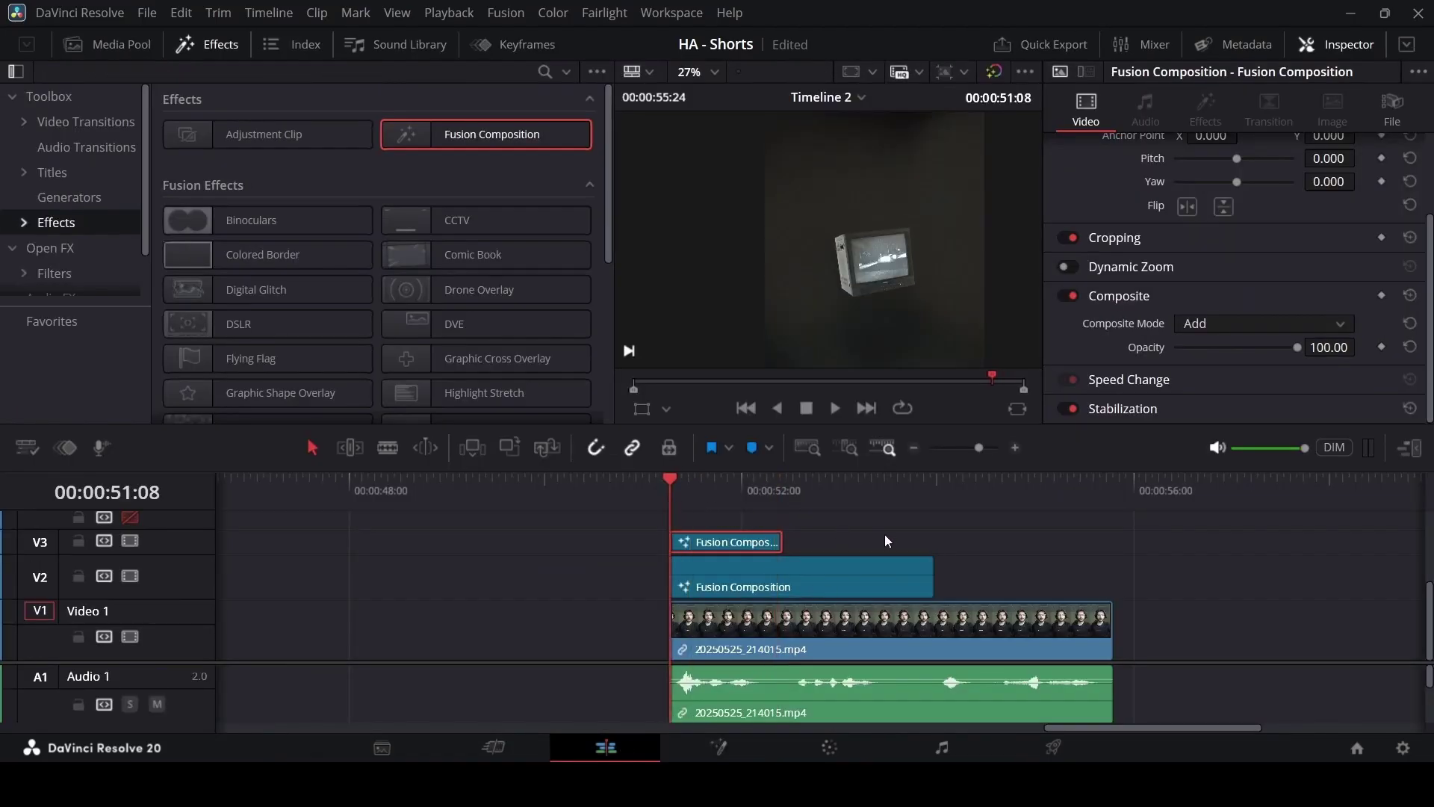
{"action": "key", "text": "space"}
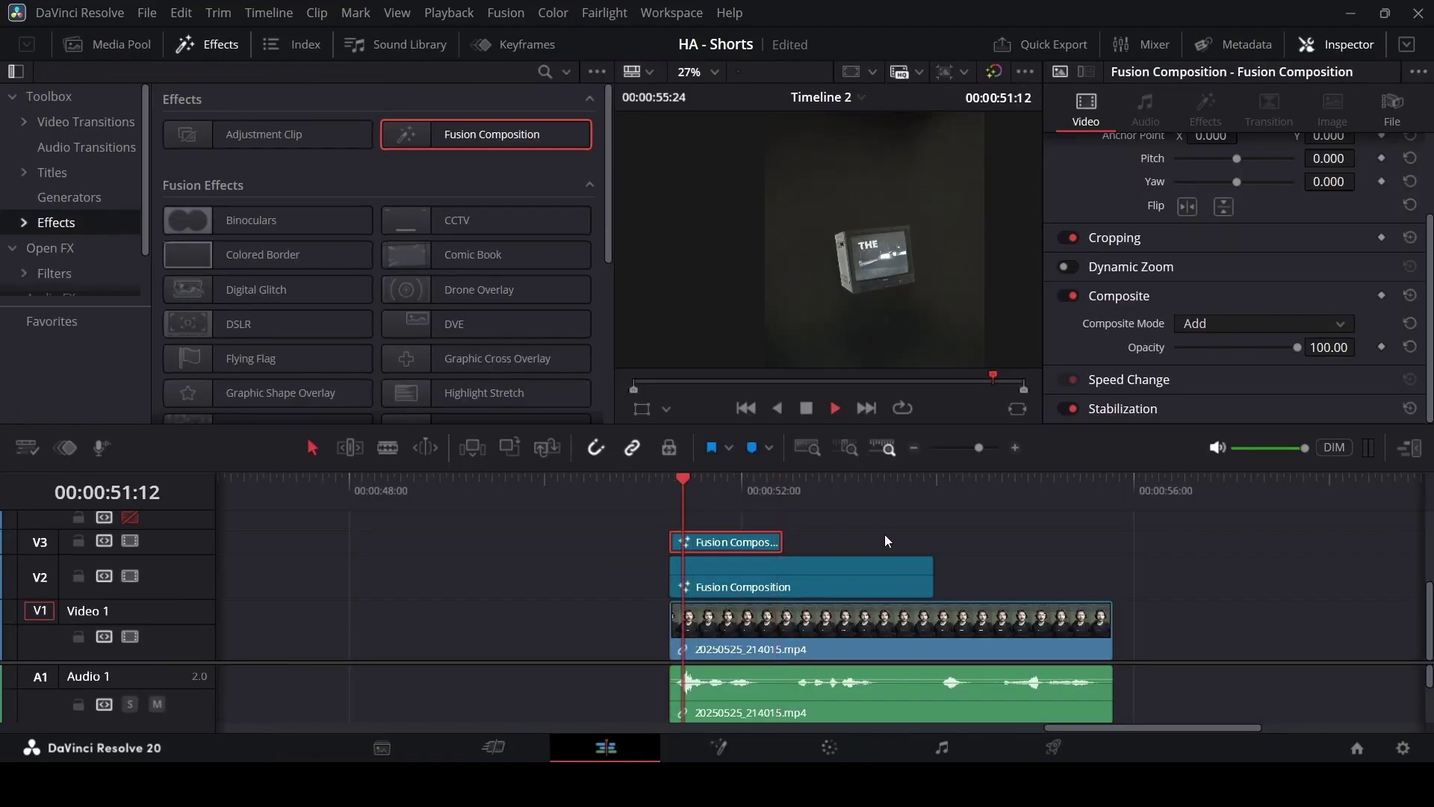
{"action": "left_click", "coordinate": [735, 495]}
Step: Set the television composition's Zoom to 1.680 and play the timeline from just before the clip
{"action": "scroll", "coordinate": [1219, 329], "scroll_direction": "up", "scroll_amount": 3}
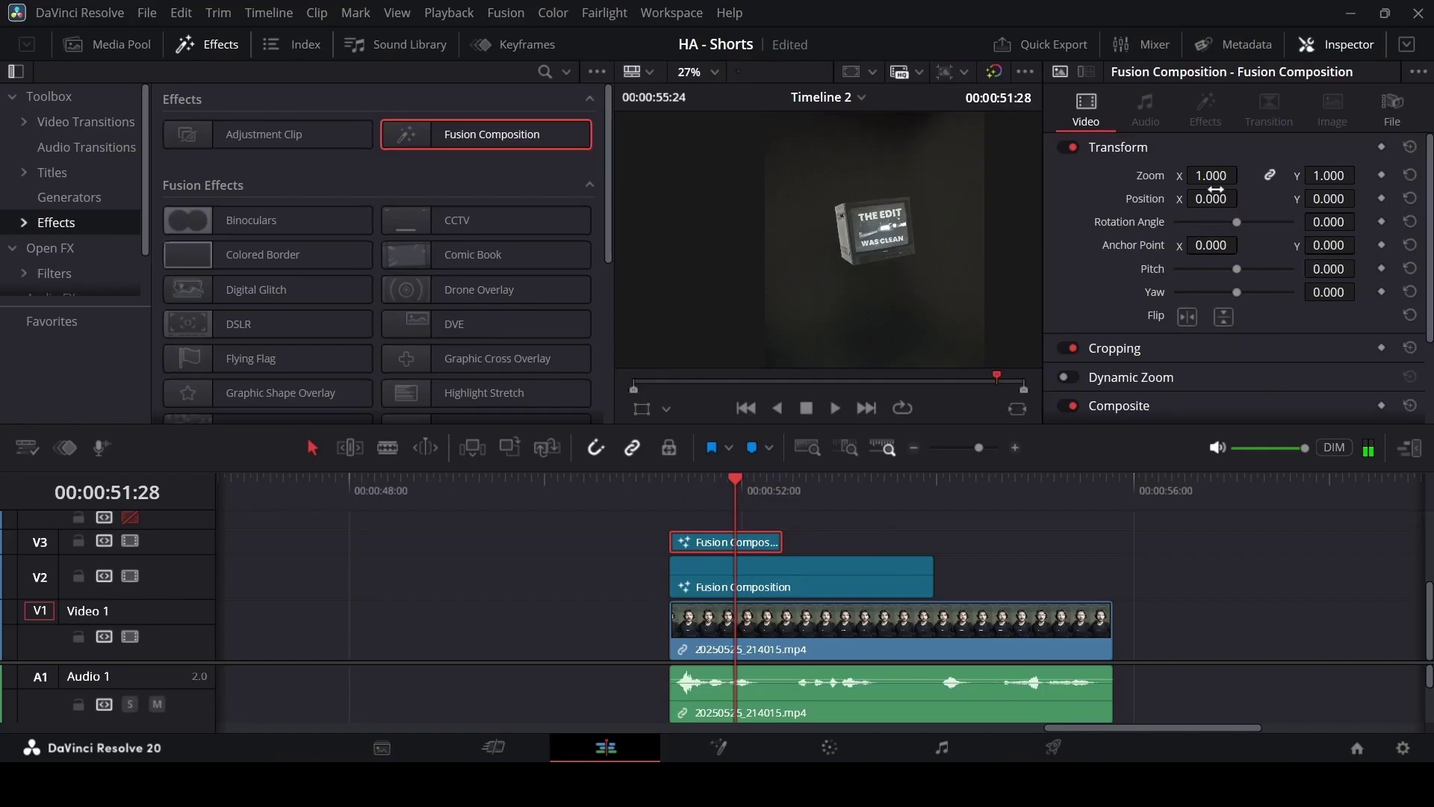
{"action": "left_click_drag", "start_coordinate": [1216, 175], "coordinate": [1244, 175]}
{"action": "left_click", "coordinate": [650, 507]}
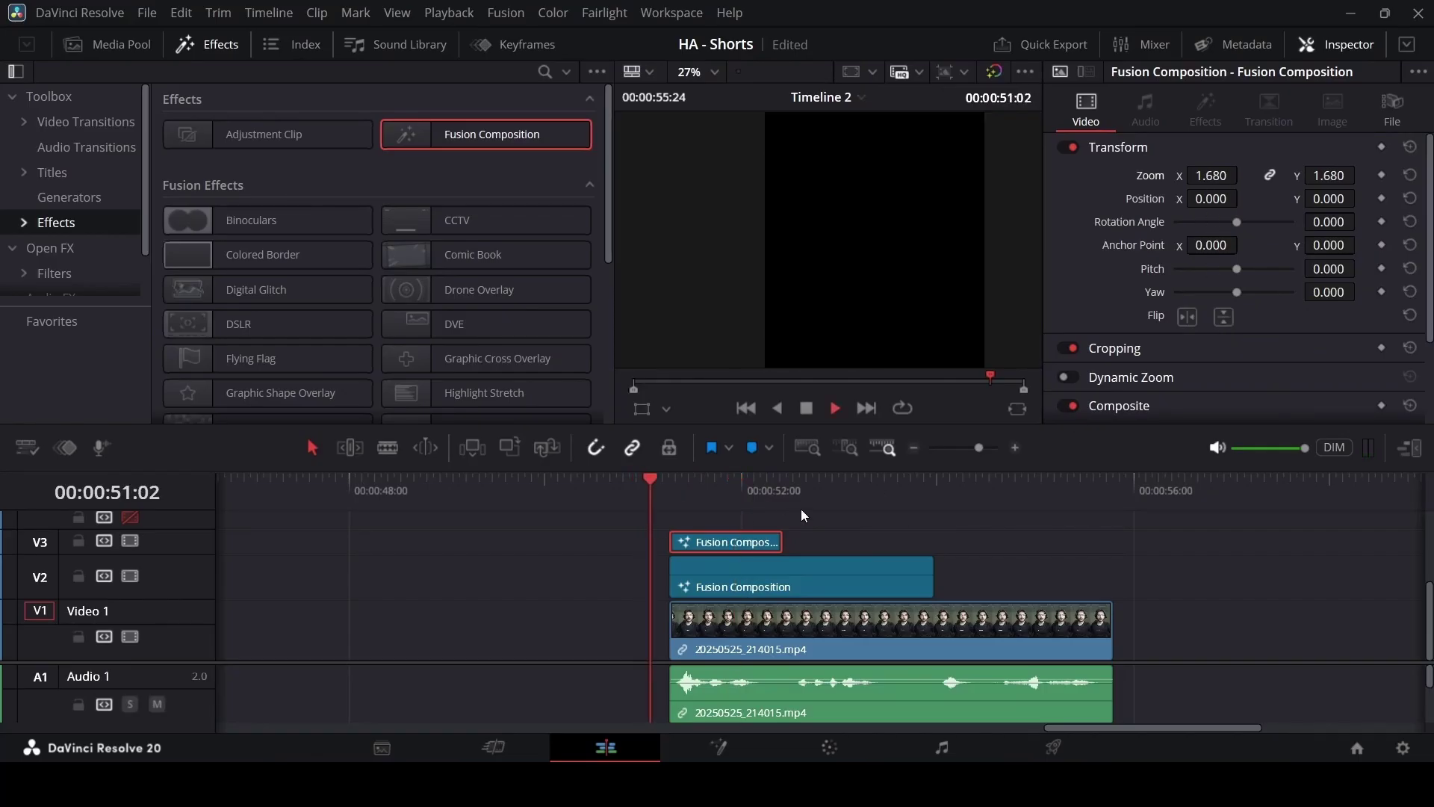
{"action": "key", "text": "space"}
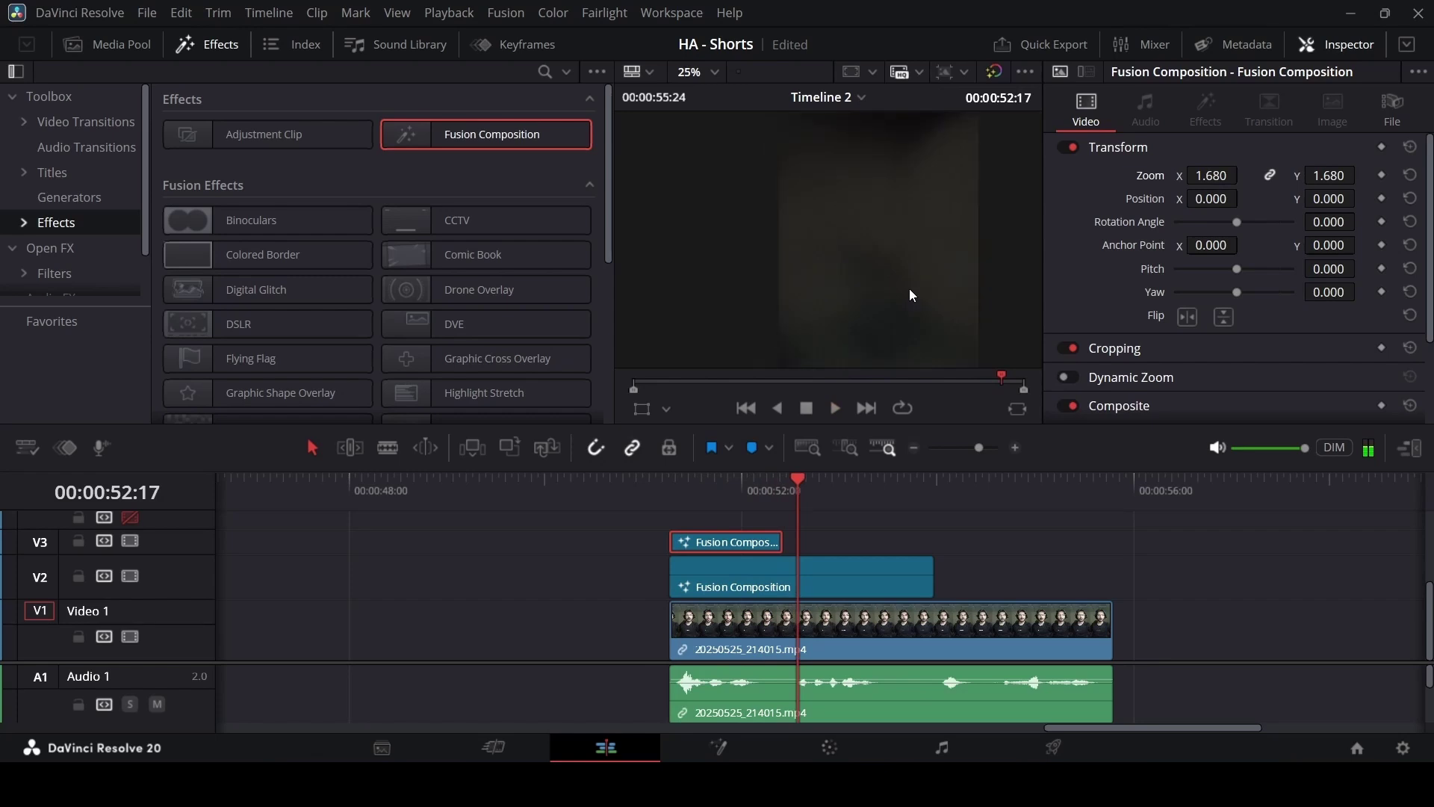
Step: Place a second Fusion Composition on V3 directly after the television clip and trim its end to match the V2 clip, checking the speech there
{"action": "scroll", "coordinate": [909, 291], "scroll_direction": "down", "scroll_amount": 1}
{"action": "left_click", "coordinate": [810, 549]}
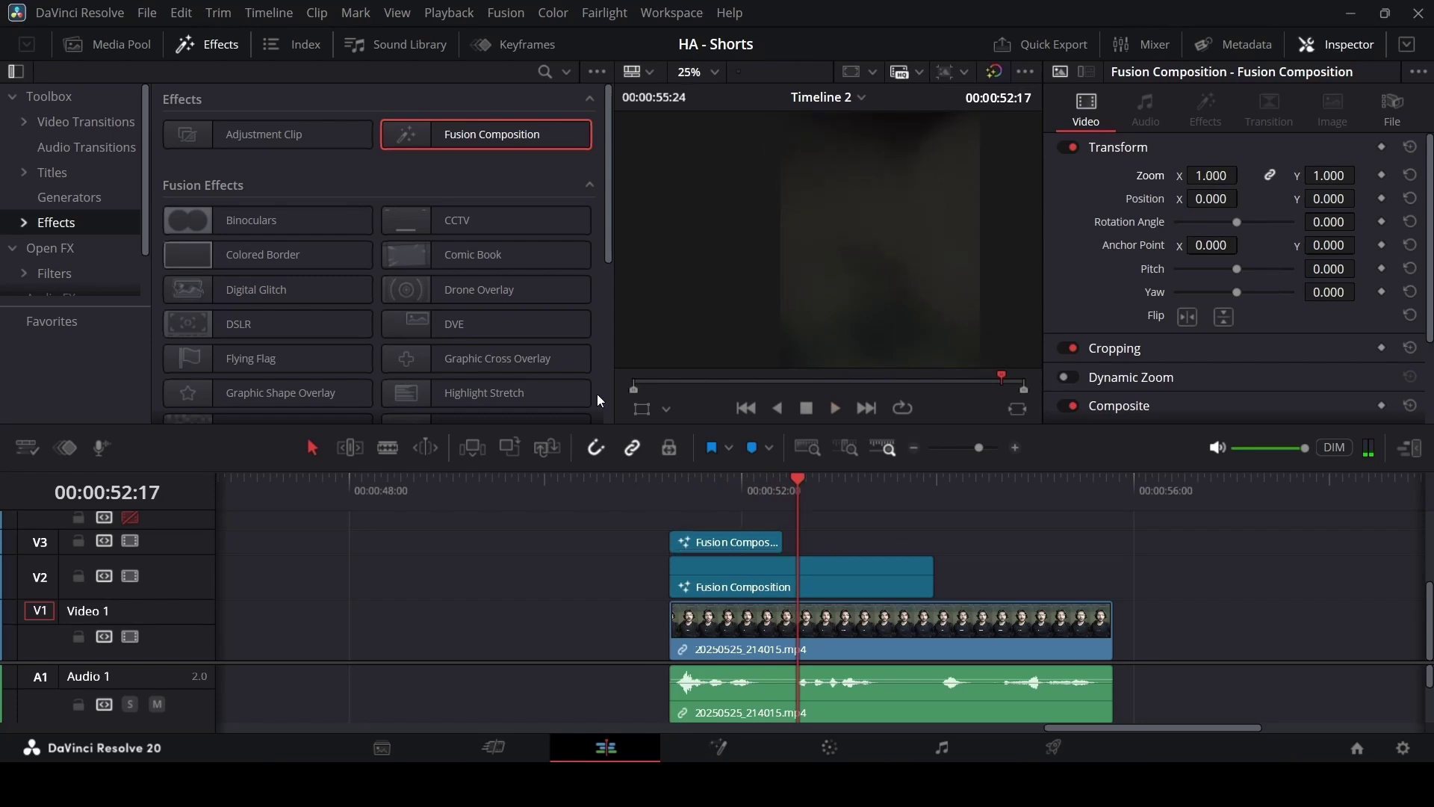
{"action": "left_click_drag", "start_coordinate": [463, 134], "coordinate": [881, 544]}
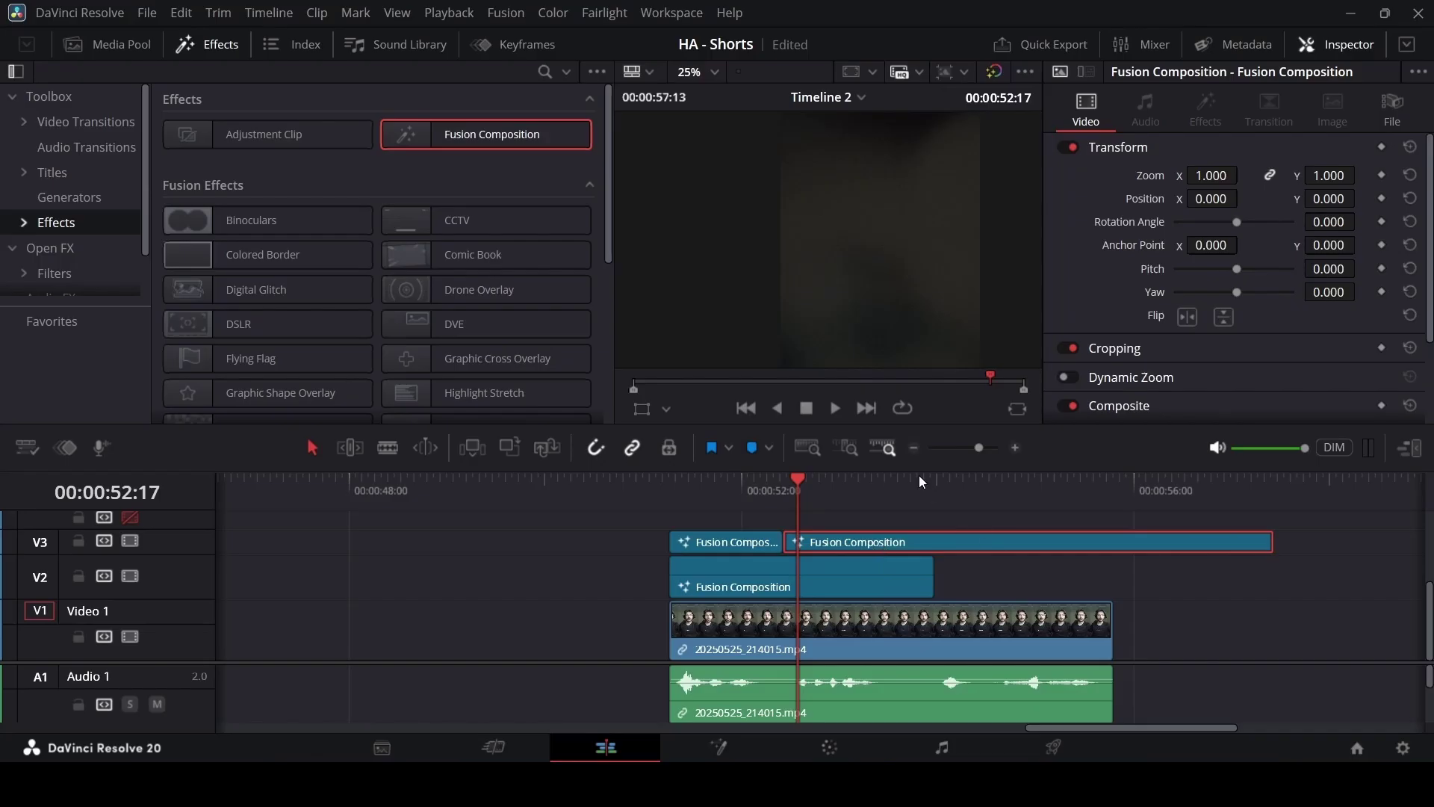
{"action": "left_click_drag", "start_coordinate": [921, 482], "coordinate": [937, 485]}
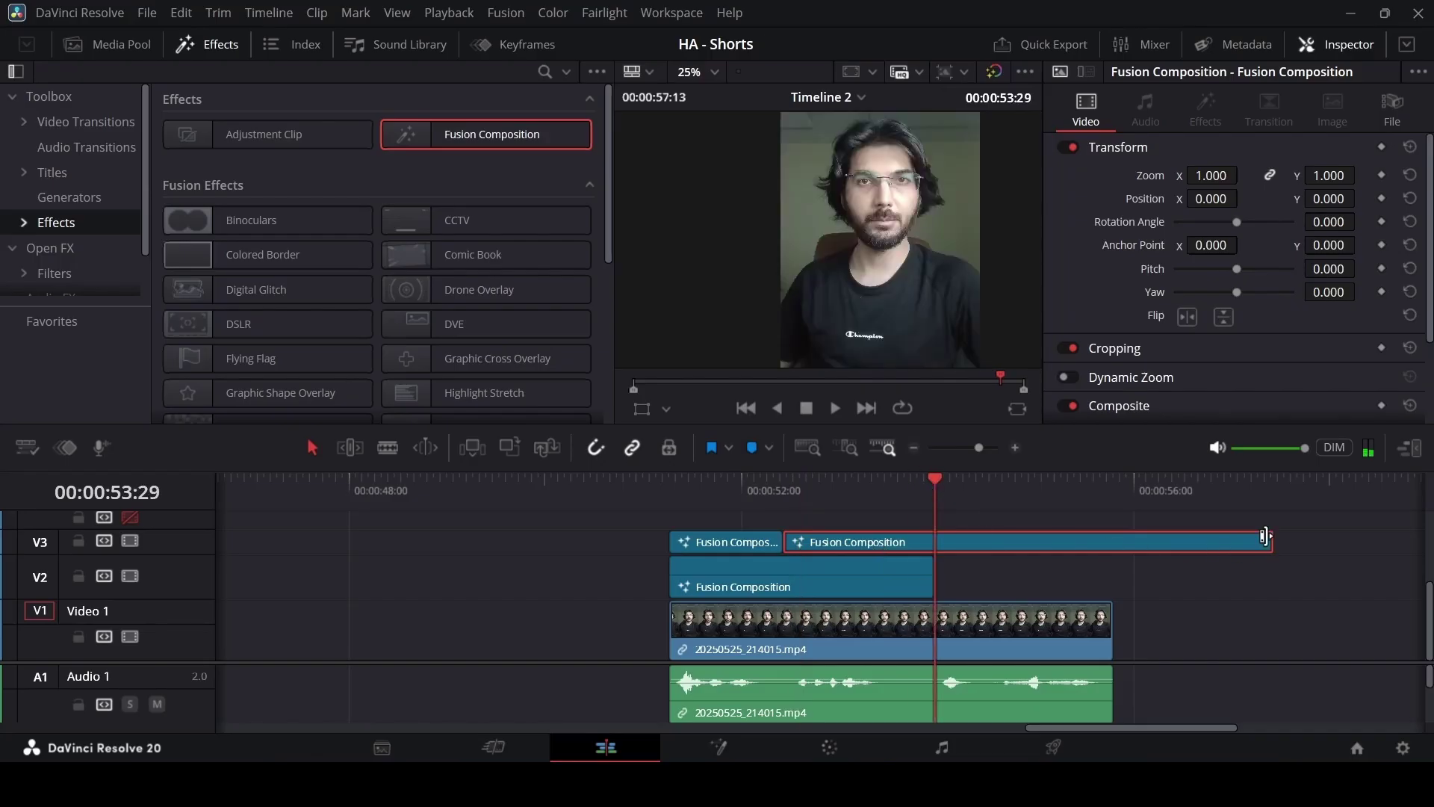
{"action": "left_click_drag", "start_coordinate": [1271, 542], "coordinate": [934, 538]}
{"action": "left_click_drag", "start_coordinate": [838, 486], "coordinate": [801, 486]}
{"action": "key", "text": "space"}
Step: Open the new composition in Fusion, merge cube.jpeg over a Background node and connect the merge to MediaOut1
{"action": "right_click", "coordinate": [828, 544]}
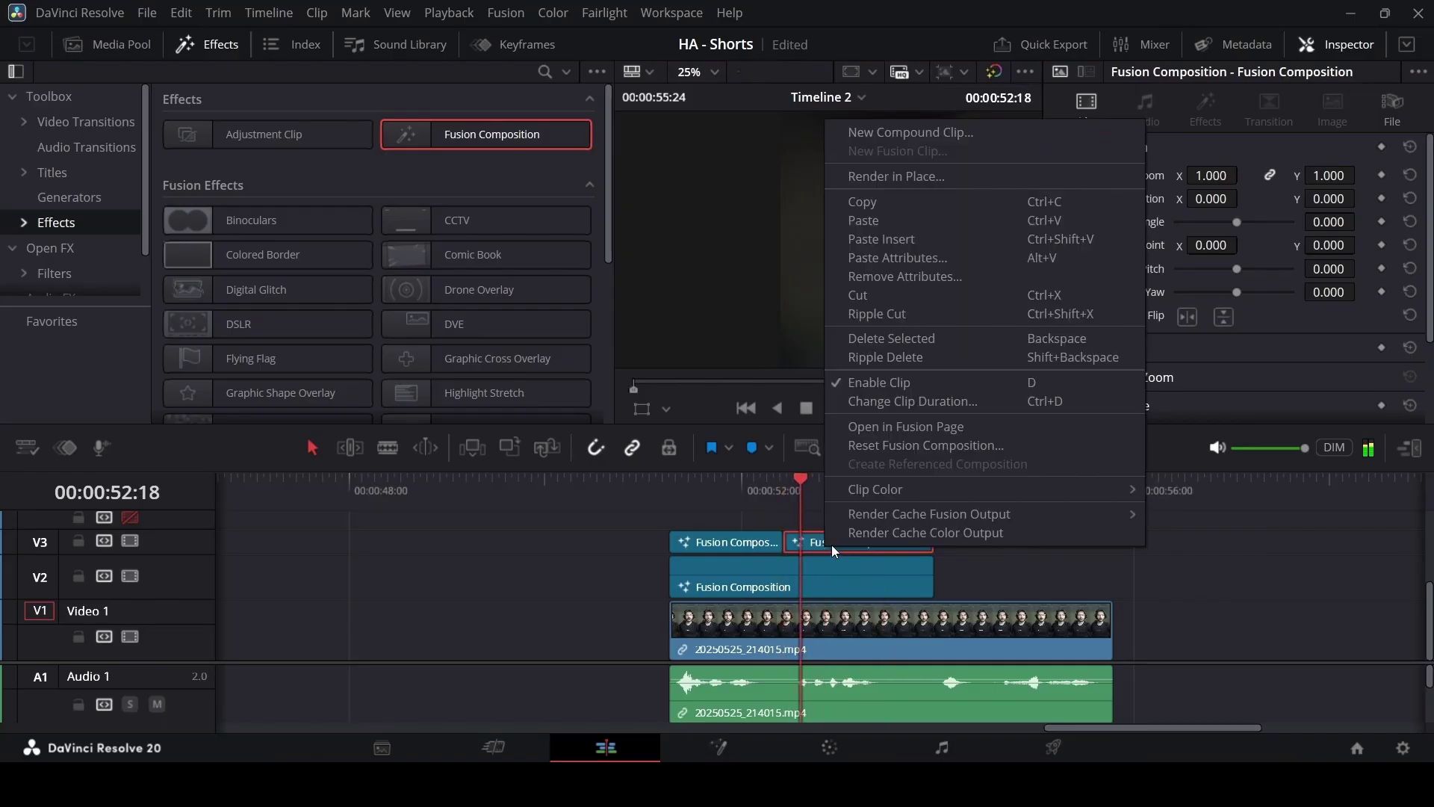
{"action": "left_click", "coordinate": [913, 426]}
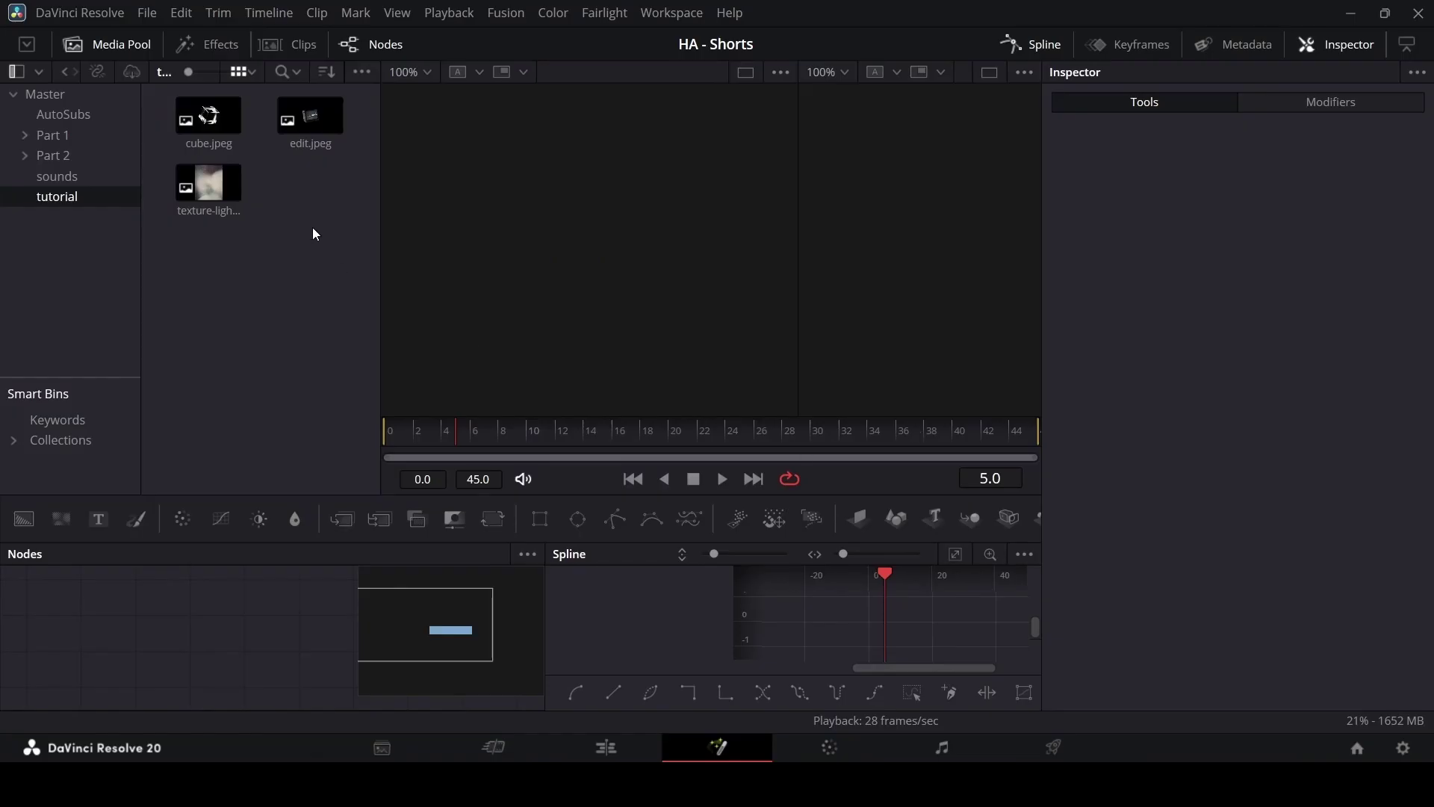
{"action": "left_click", "coordinate": [1080, 39]}
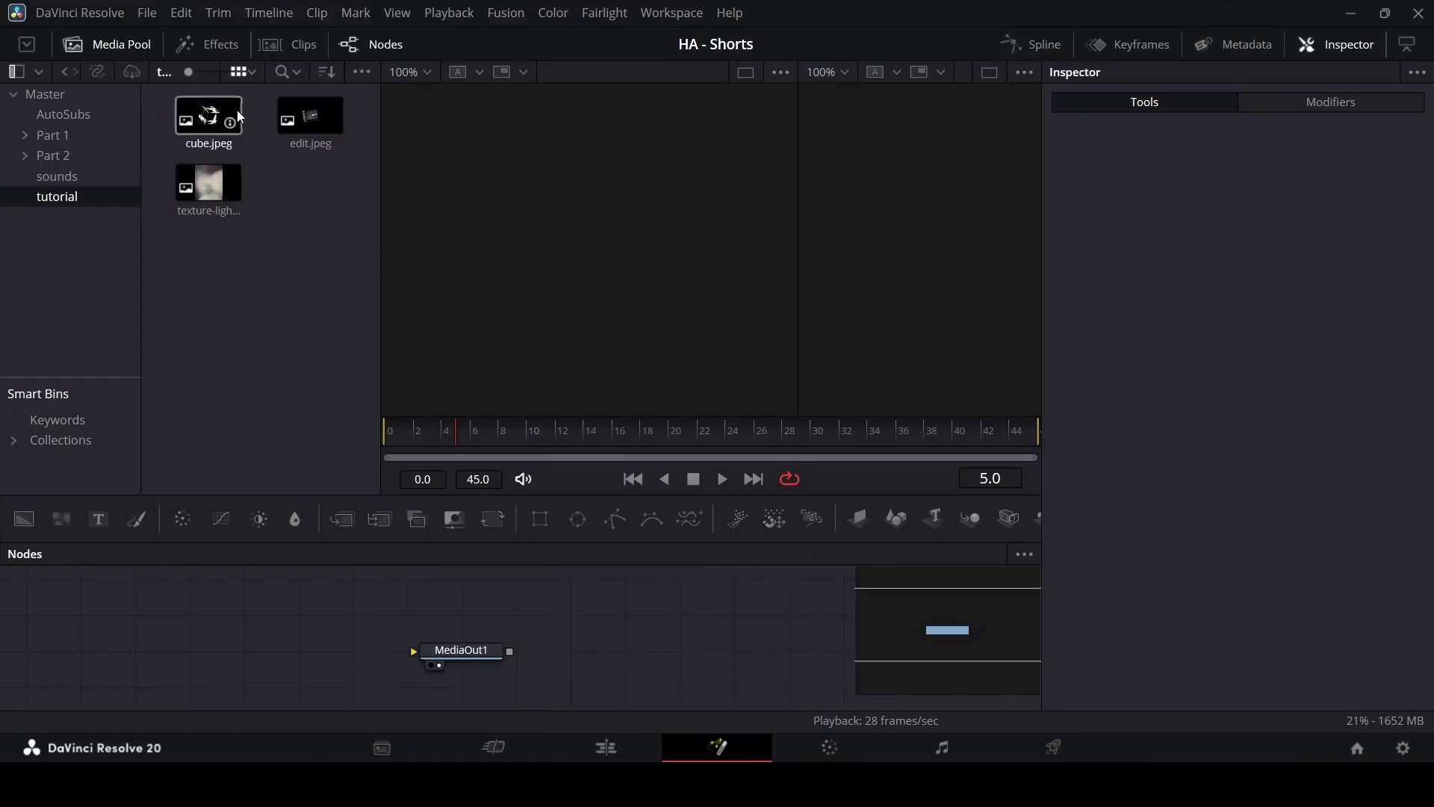
{"action": "left_click_drag", "start_coordinate": [241, 117], "coordinate": [170, 647]}
{"action": "left_click_drag", "start_coordinate": [237, 615], "coordinate": [236, 651]}
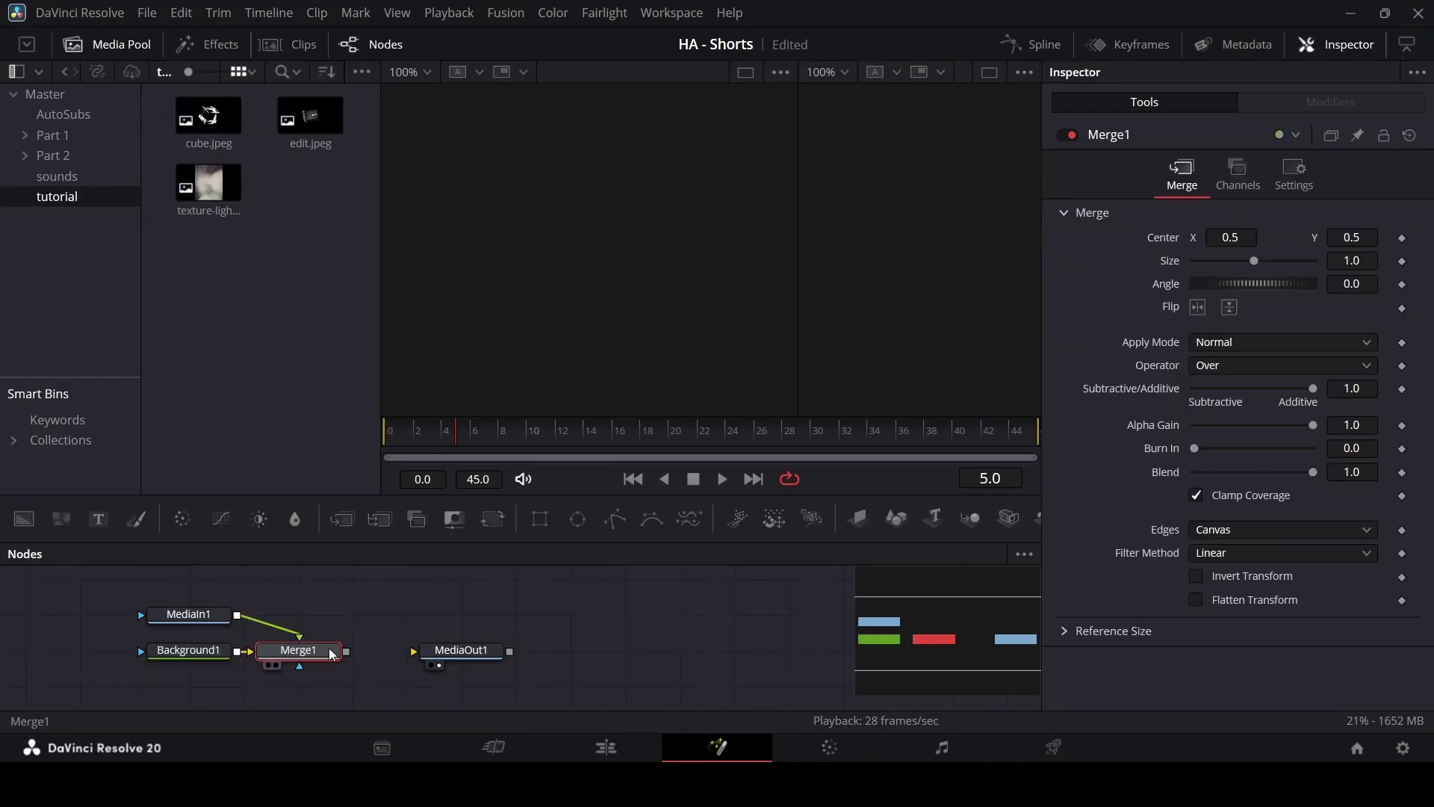
{"action": "left_click_drag", "start_coordinate": [346, 651], "coordinate": [487, 650]}
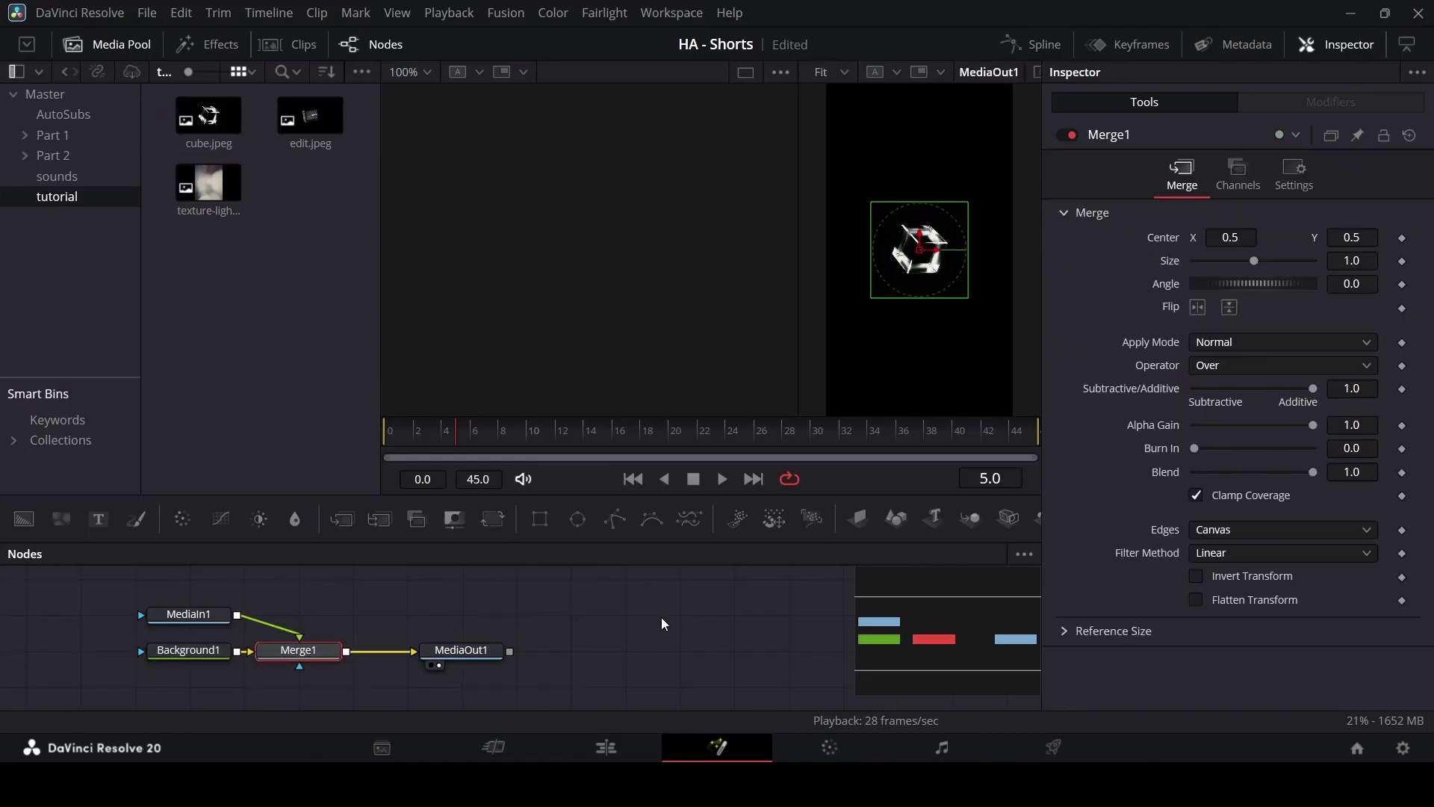
Step: Make Background1 fully transparent by lowering its Alpha and align MediaIn1 above Merge1
{"action": "left_click", "coordinate": [212, 653]}
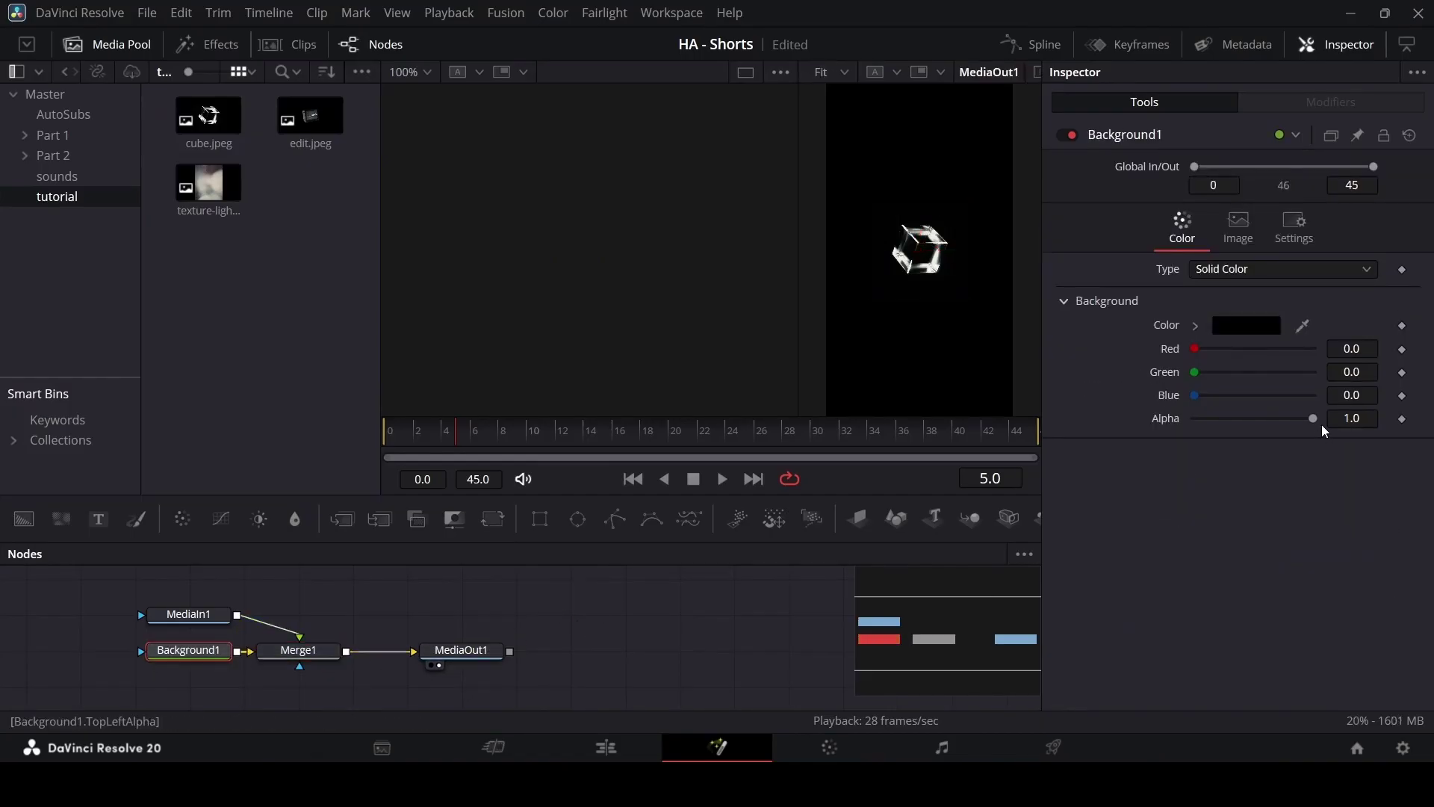
{"action": "left_click_drag", "start_coordinate": [1319, 421], "coordinate": [1145, 422]}
{"action": "left_click_drag", "start_coordinate": [189, 614], "coordinate": [299, 614]}
Step: On the Edit page, set the cube composition's Composite Mode to Add
{"action": "left_click", "coordinate": [609, 748]}
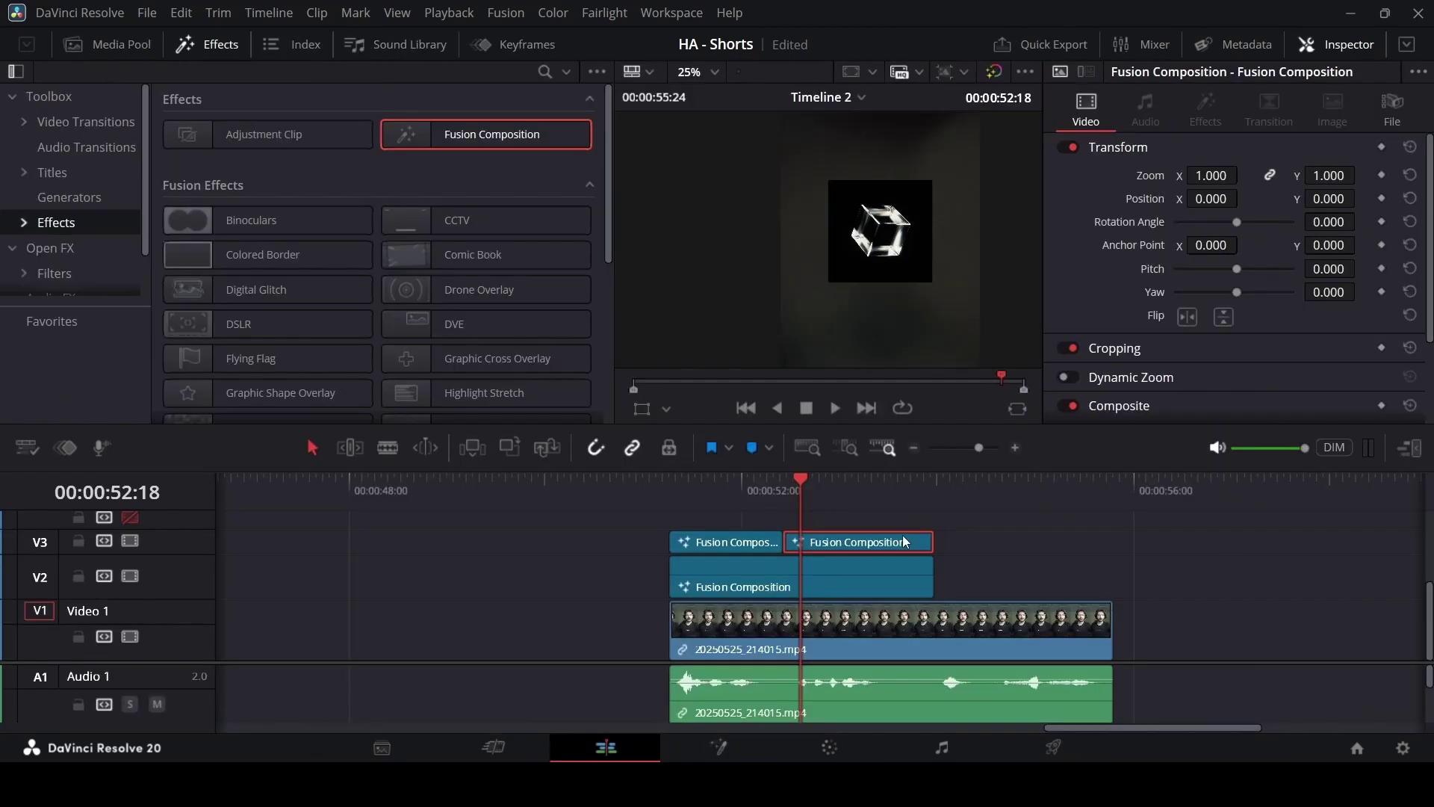
{"action": "scroll", "coordinate": [1132, 316], "scroll_direction": "down", "scroll_amount": 2}
{"action": "left_click", "coordinate": [1222, 322]}
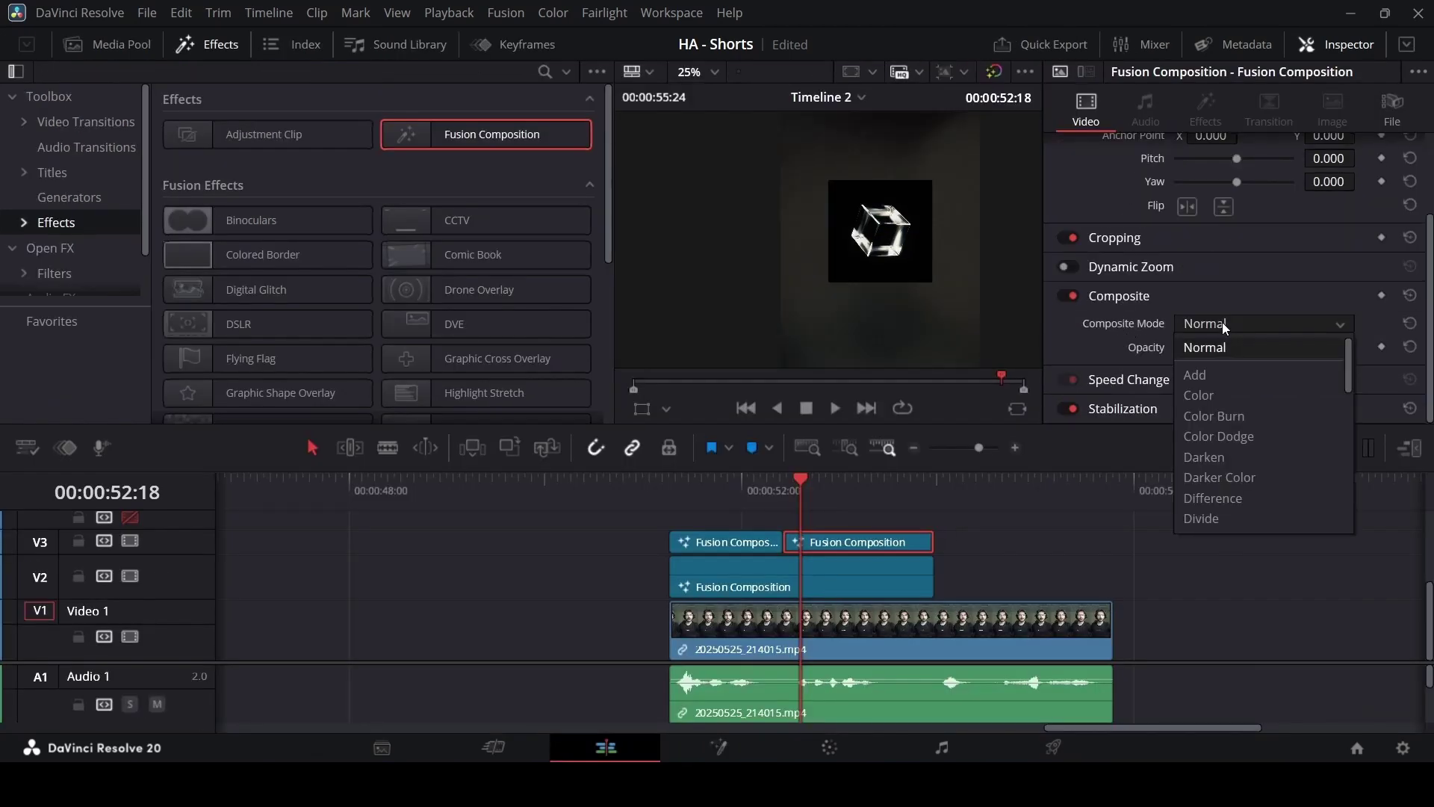
{"action": "left_click", "coordinate": [1221, 372]}
Step: Reopen the cube composition in Fusion, space out MediaIn1 and MediaOut1, and add an empty Text node beside MediaIn1
{"action": "right_click", "coordinate": [884, 548]}
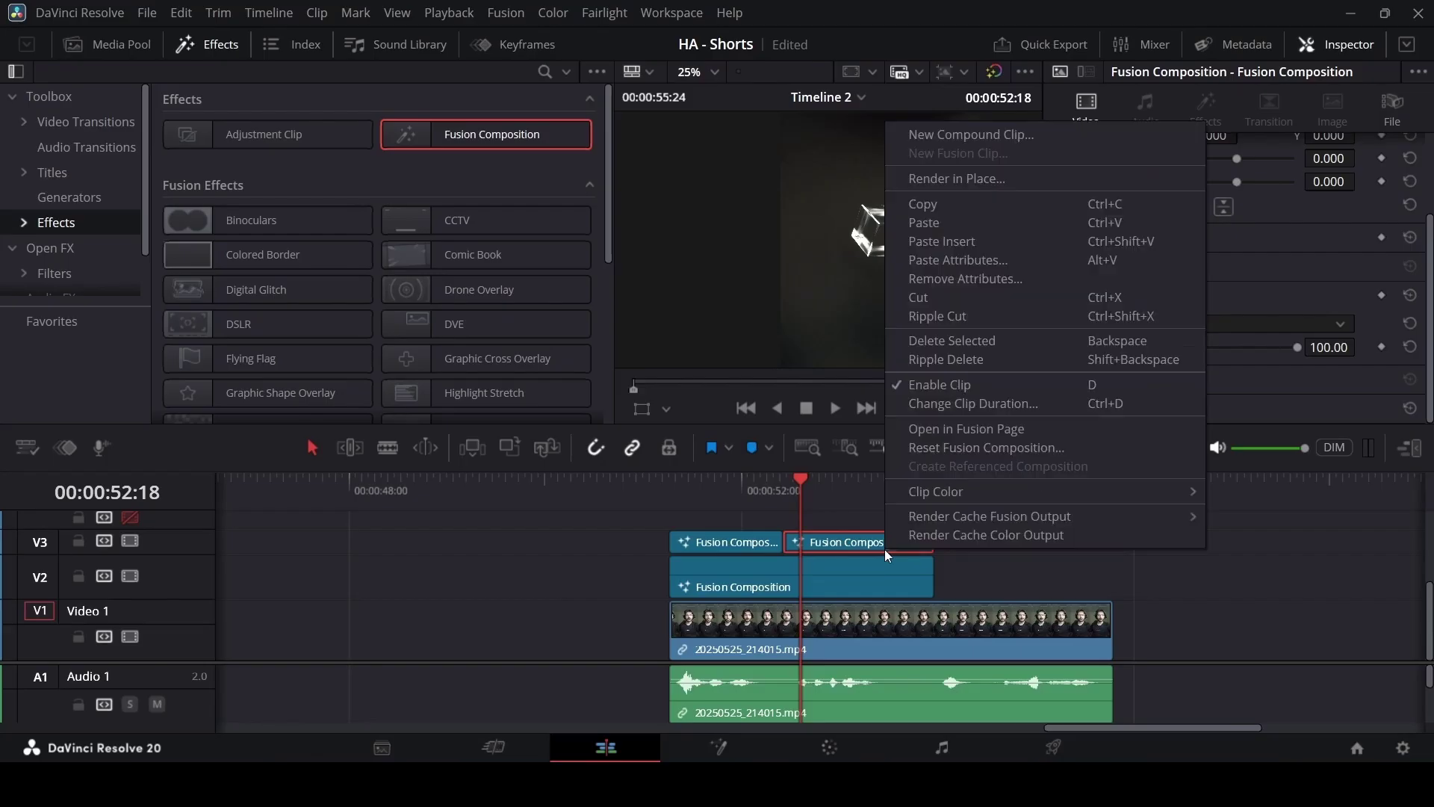
{"action": "left_click", "coordinate": [975, 428]}
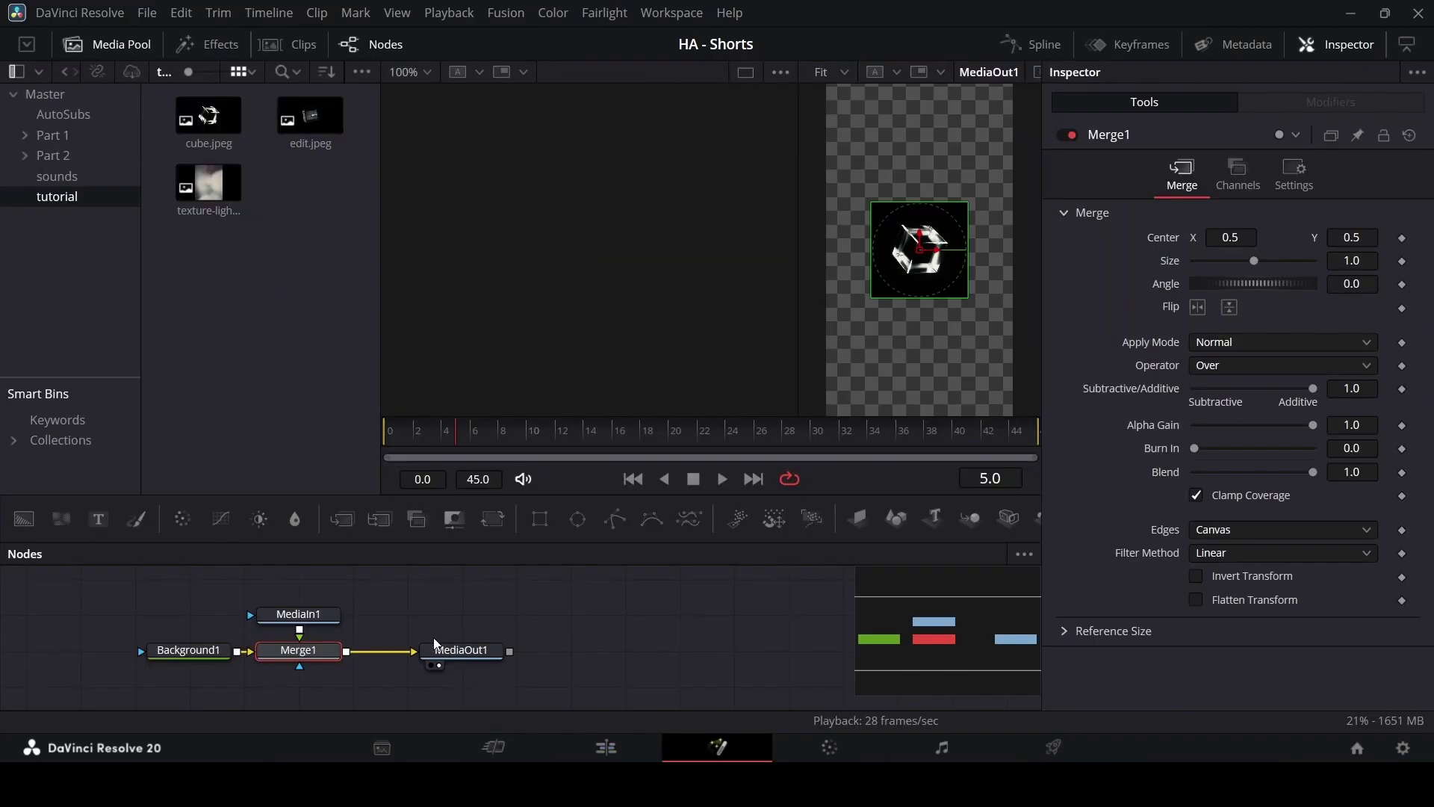
{"action": "left_click_drag", "start_coordinate": [335, 620], "coordinate": [334, 584]}
{"action": "left_click_drag", "start_coordinate": [461, 652], "coordinate": [692, 652]}
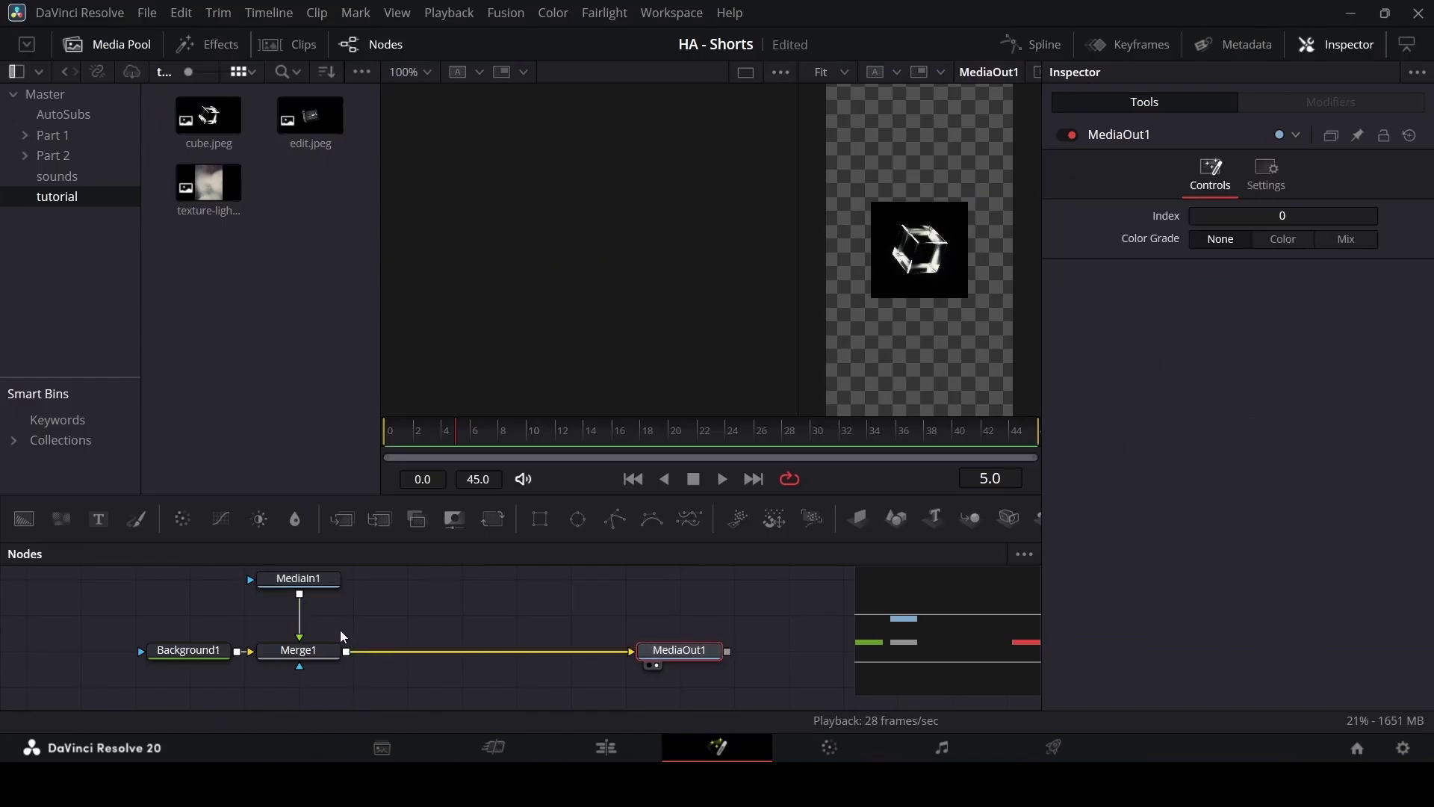
{"action": "left_click_drag", "start_coordinate": [98, 520], "coordinate": [417, 592]}
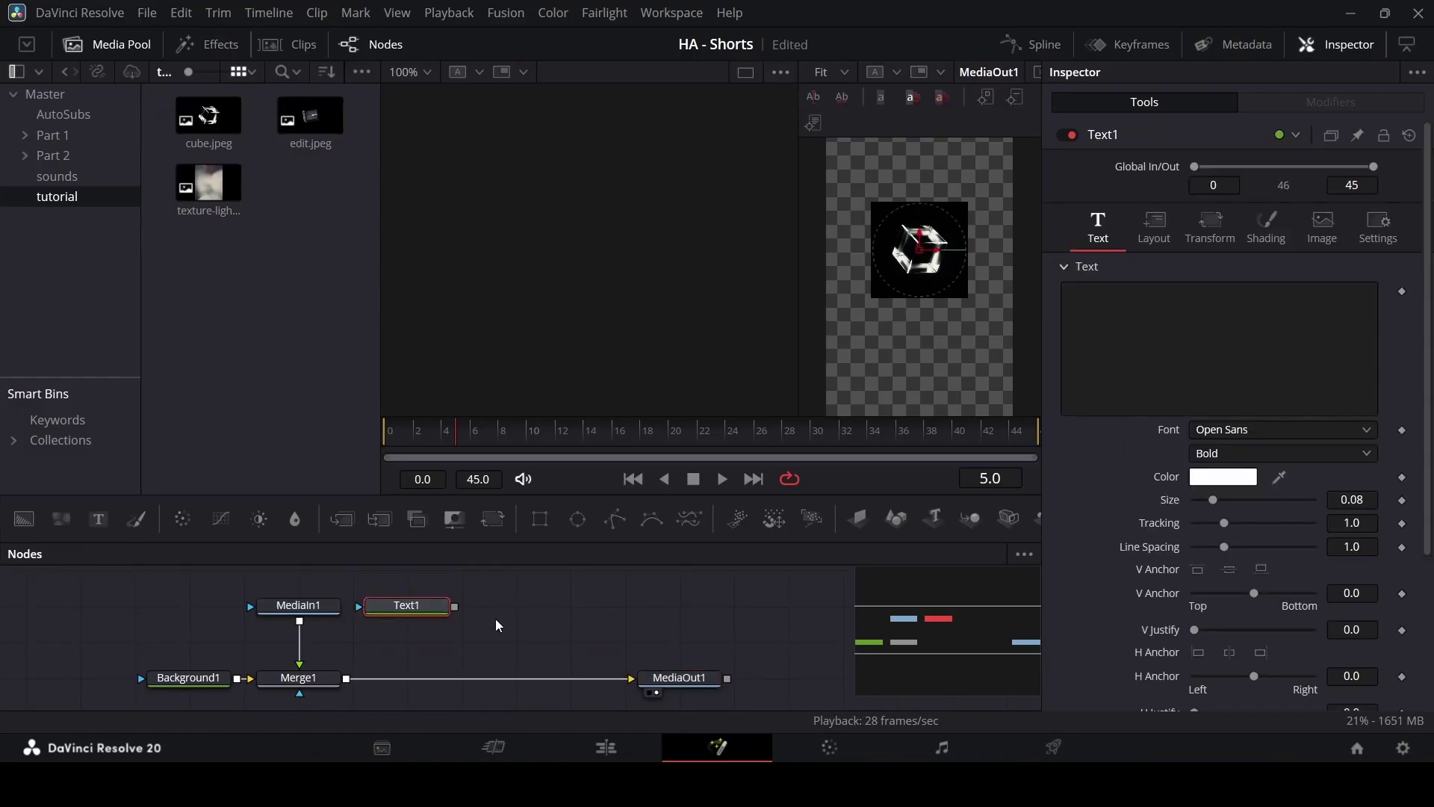
Step: Copy the "THE EDIT" text node from the television composition and paste it into the cube composition's node graph
{"action": "left_click", "coordinate": [637, 760]}
{"action": "right_click", "coordinate": [750, 538]}
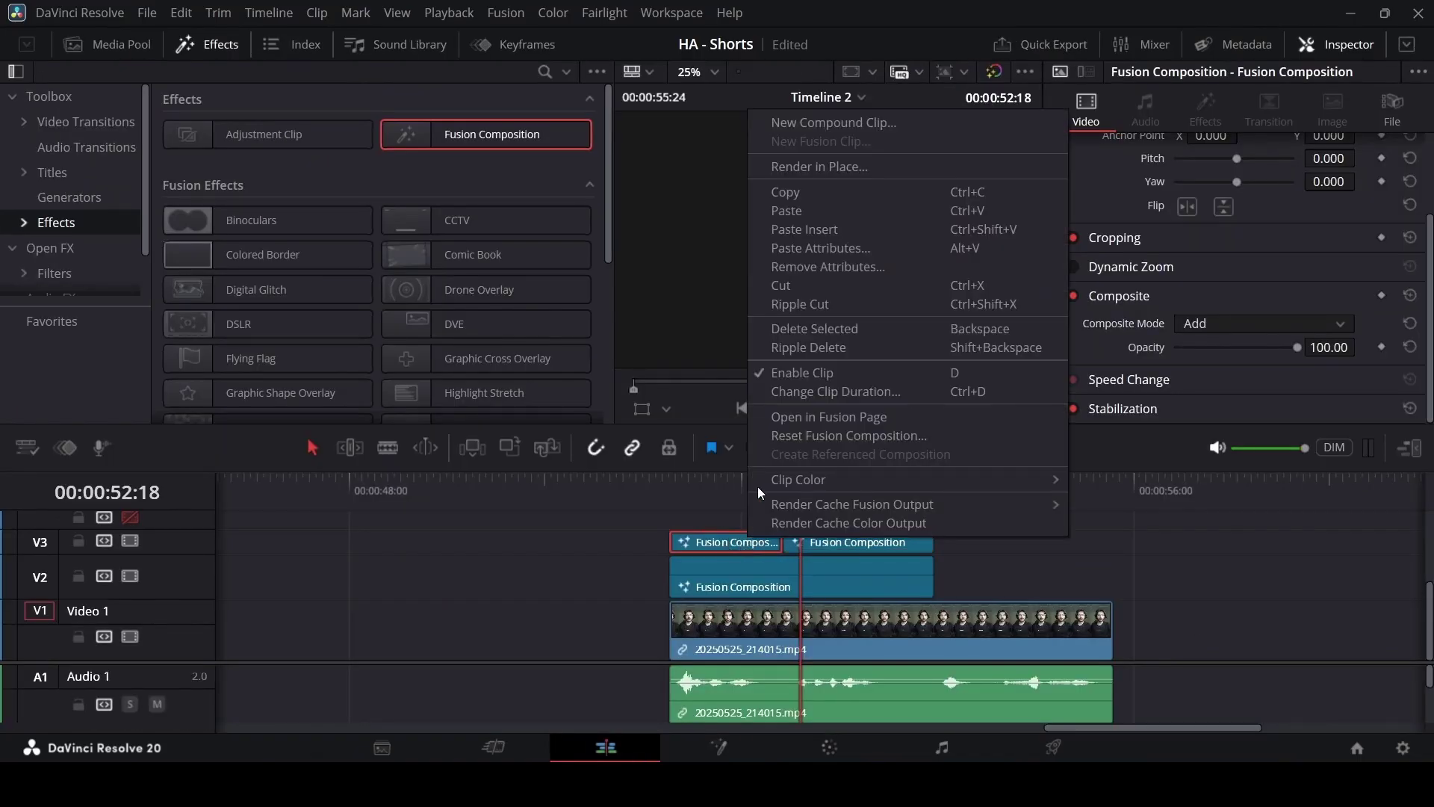
{"action": "left_click", "coordinate": [791, 416]}
{"action": "left_click", "coordinate": [154, 663]}
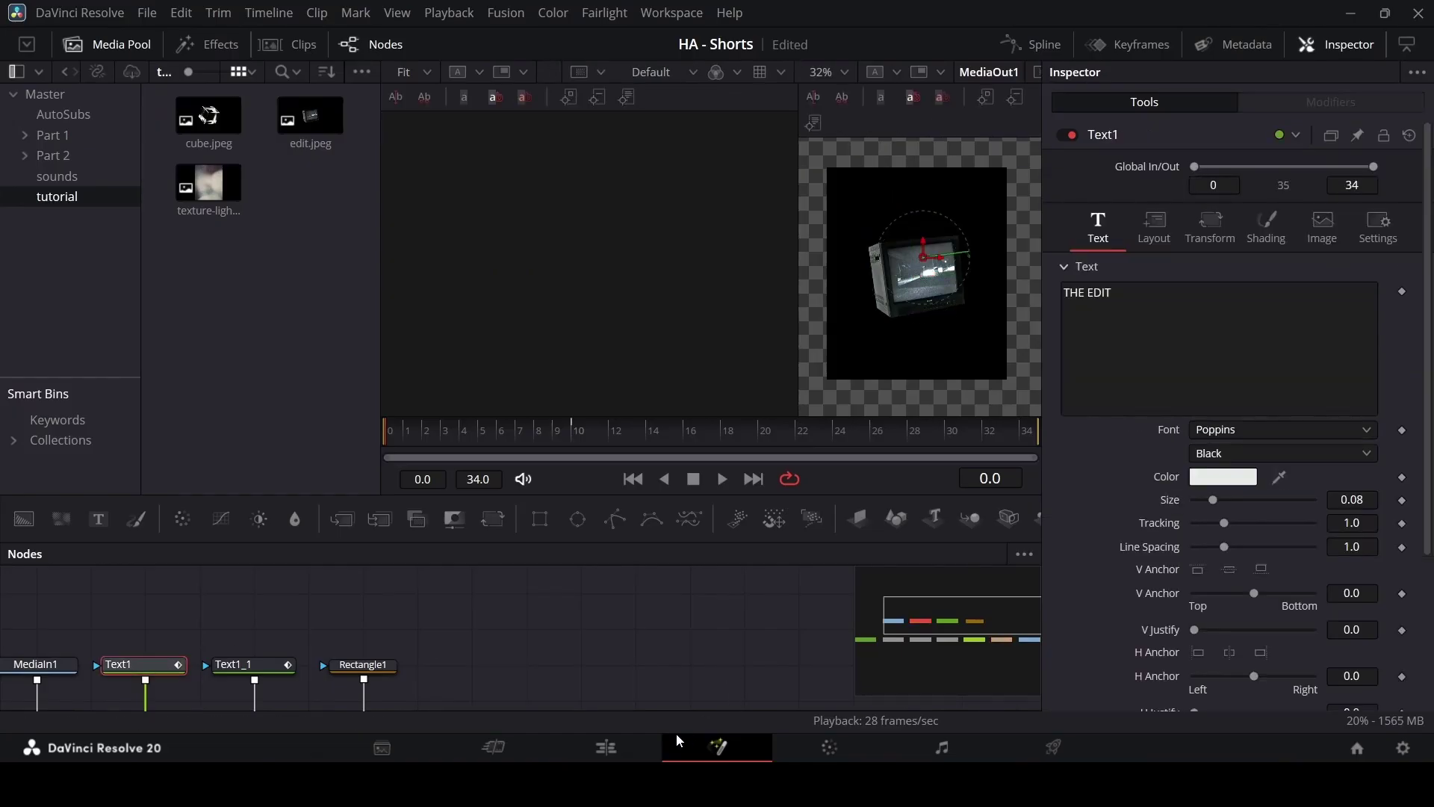
{"action": "left_click", "coordinate": [635, 747]}
{"action": "left_click", "coordinate": [860, 536]}
{"action": "right_click", "coordinate": [843, 540]}
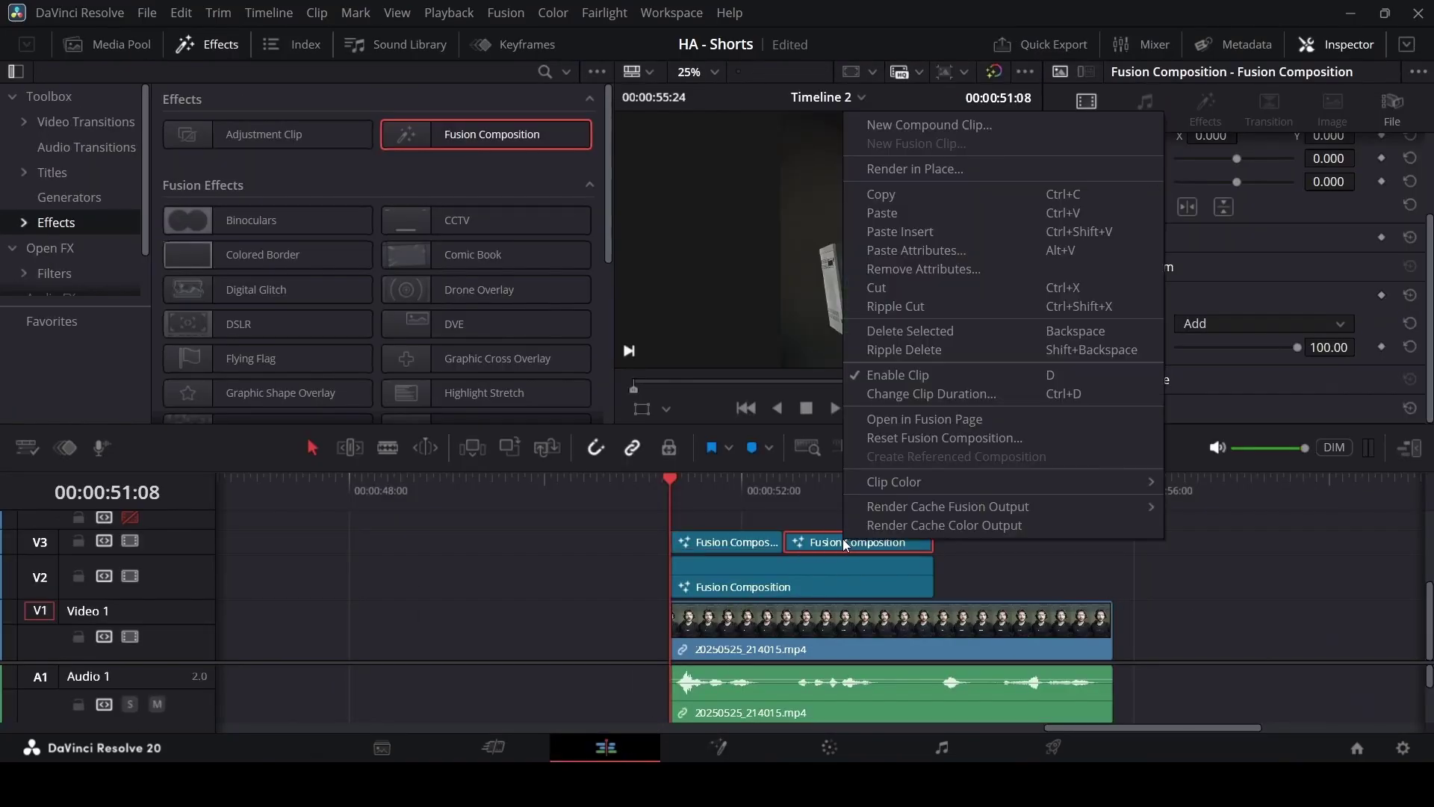
{"action": "left_click", "coordinate": [919, 428]}
{"action": "key", "text": "ctrl+v"}
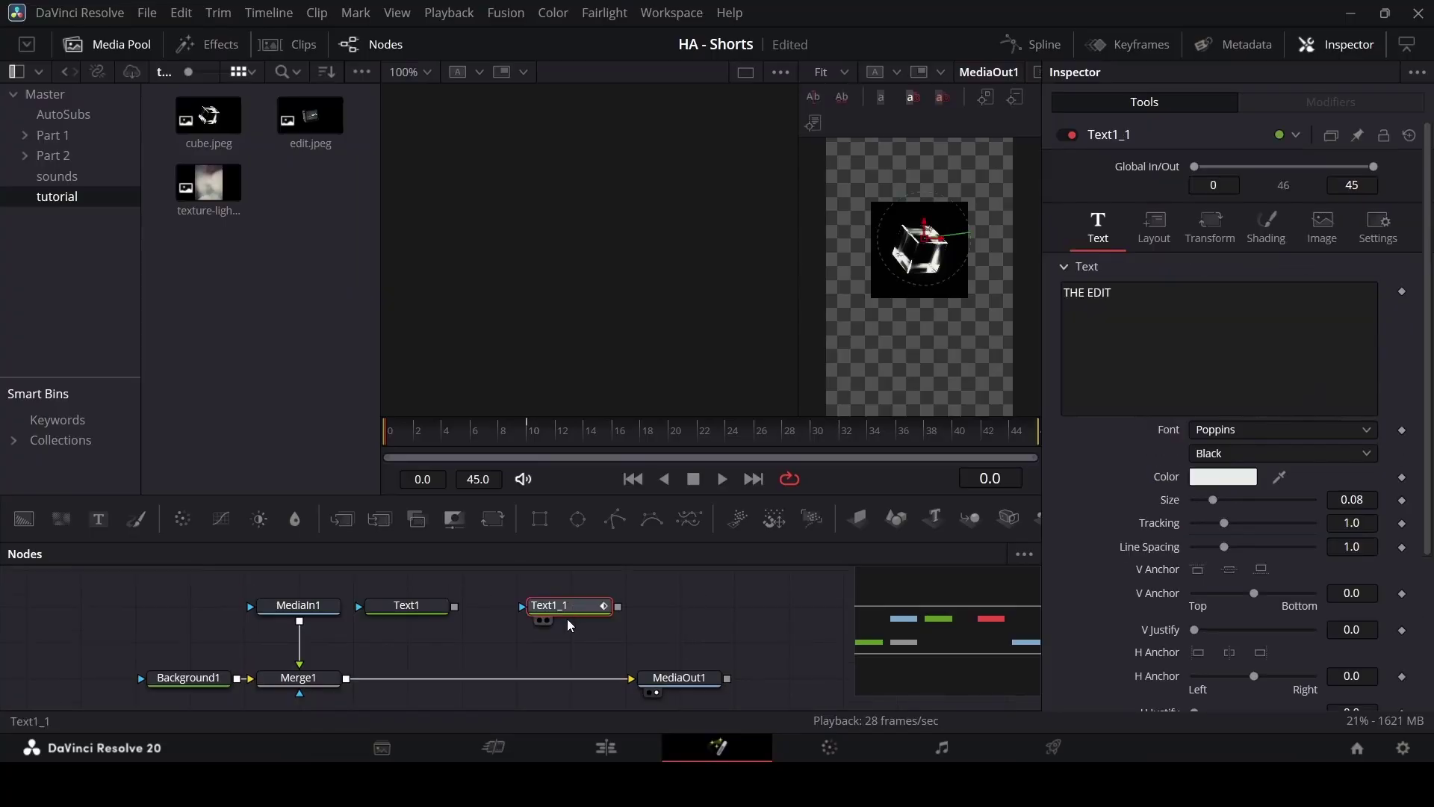
Step: Delete the empty Text1 node and merge the pasted text node in after Merge1
{"action": "left_click", "coordinate": [407, 610]}
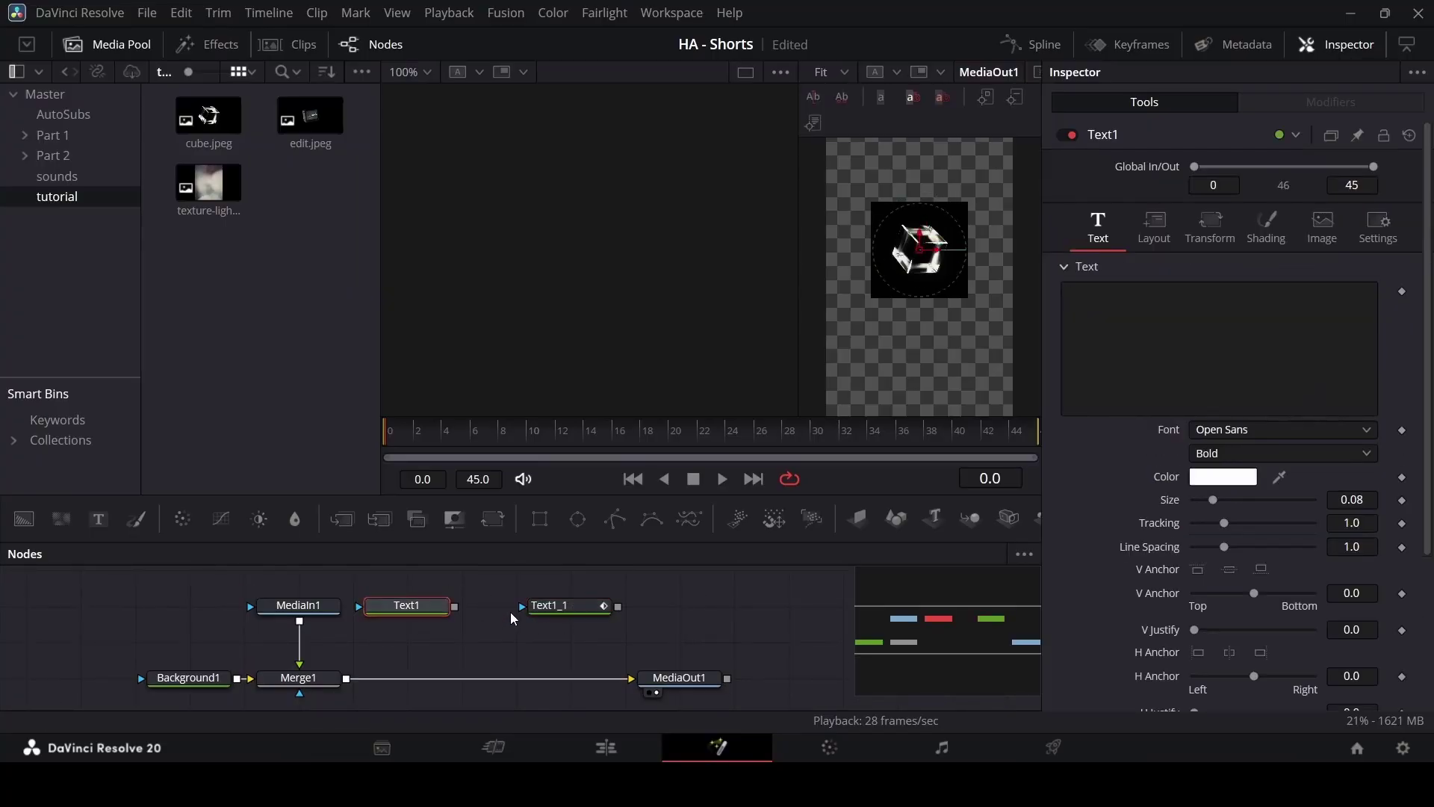
{"action": "key", "text": "Delete"}
{"action": "left_click_drag", "start_coordinate": [551, 611], "coordinate": [348, 679]}
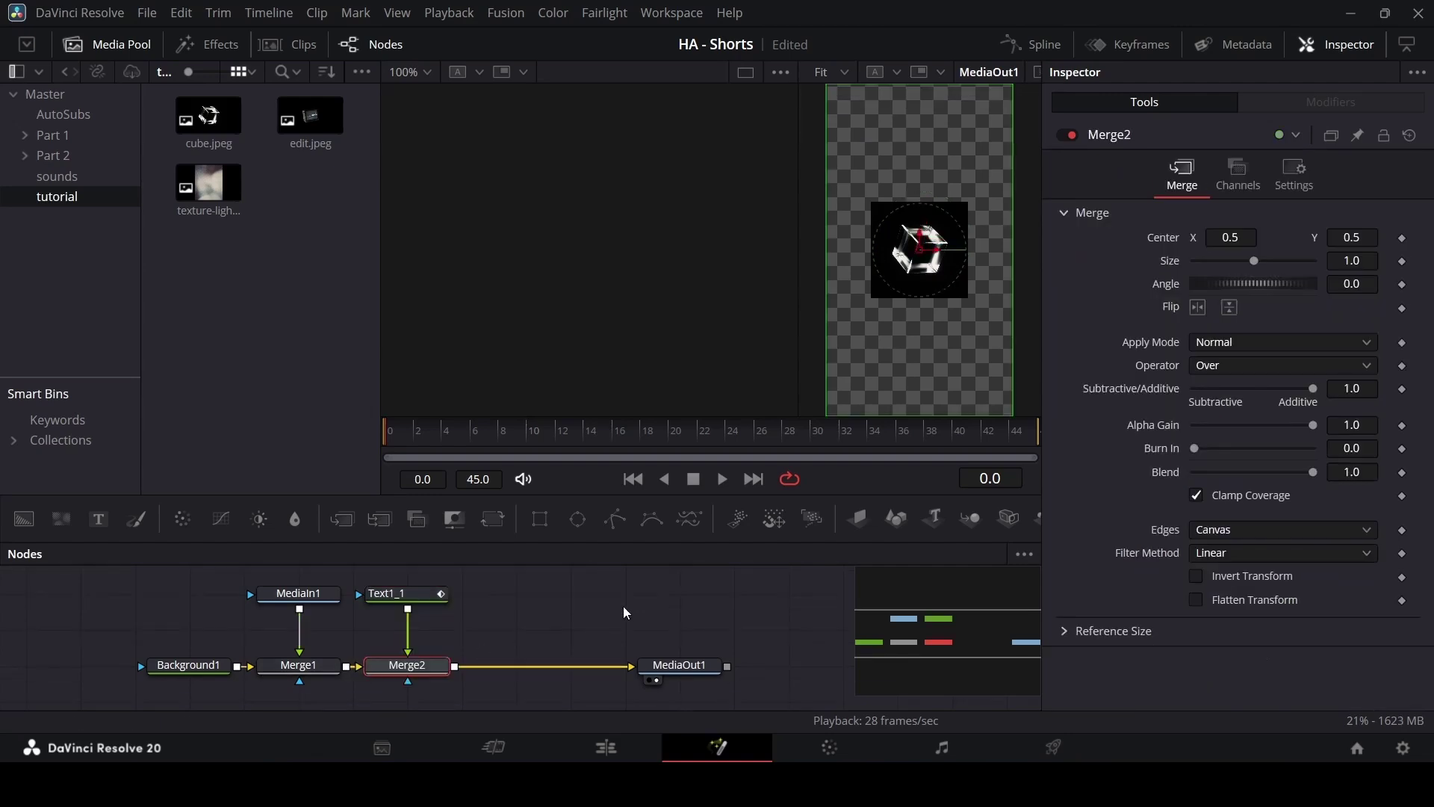
Step: Move the pasted text's layout Center up to about Y 0.666, above the cube, and view it at frame 10
{"action": "left_click", "coordinate": [414, 595]}
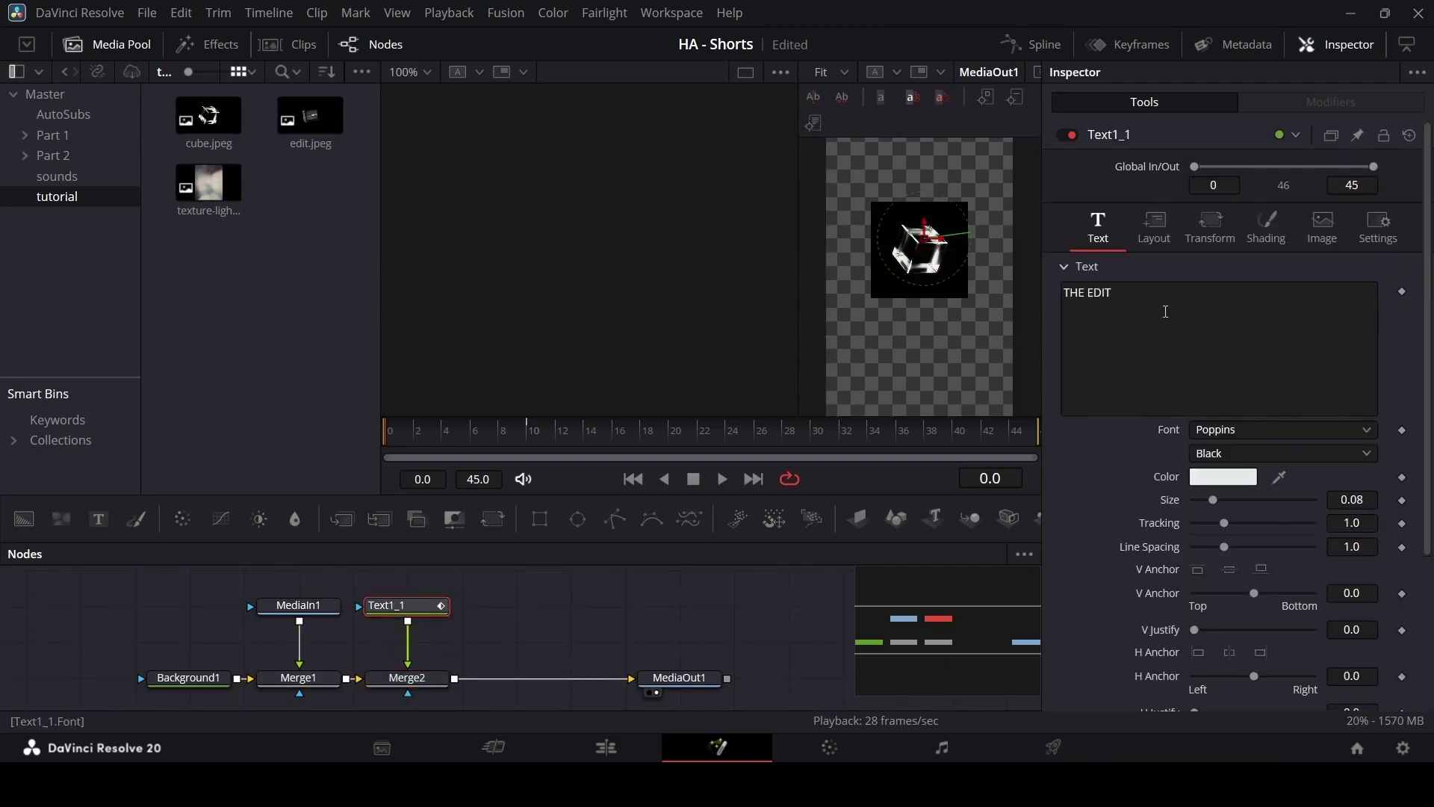
{"action": "left_click", "coordinate": [1154, 228]}
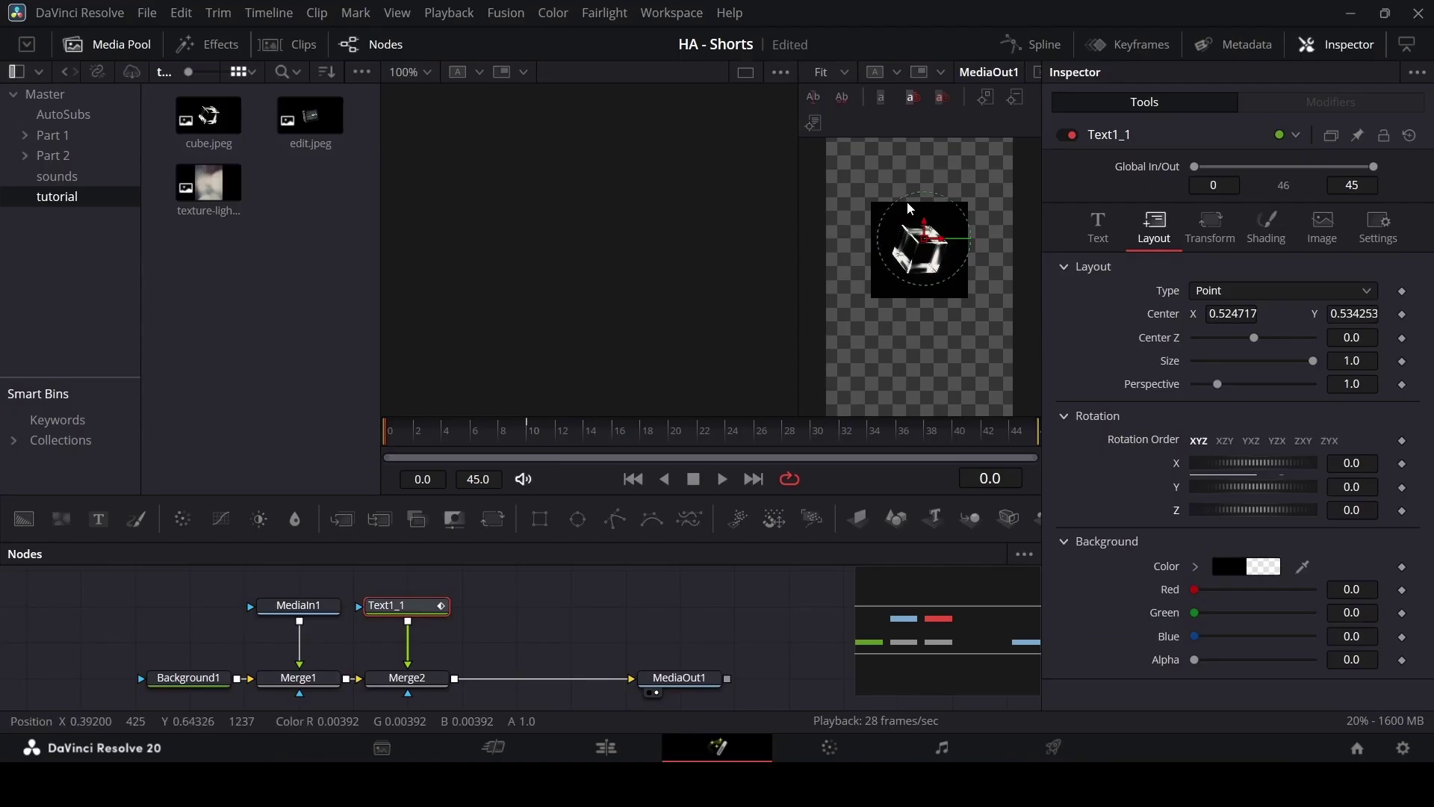
{"action": "left_click_drag", "start_coordinate": [925, 238], "coordinate": [925, 179]}
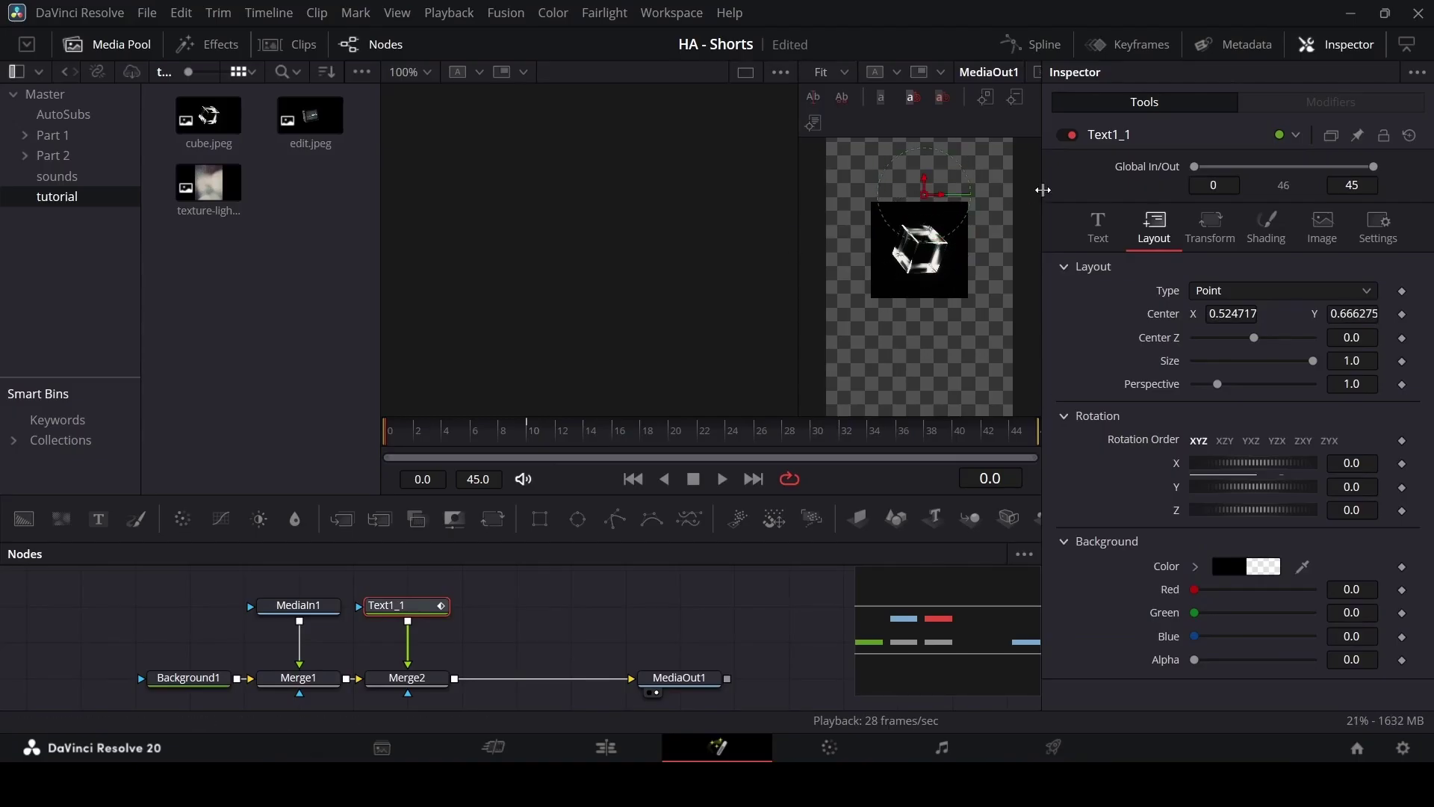
{"action": "left_click", "coordinate": [1098, 224]}
{"action": "left_click", "coordinate": [528, 432]}
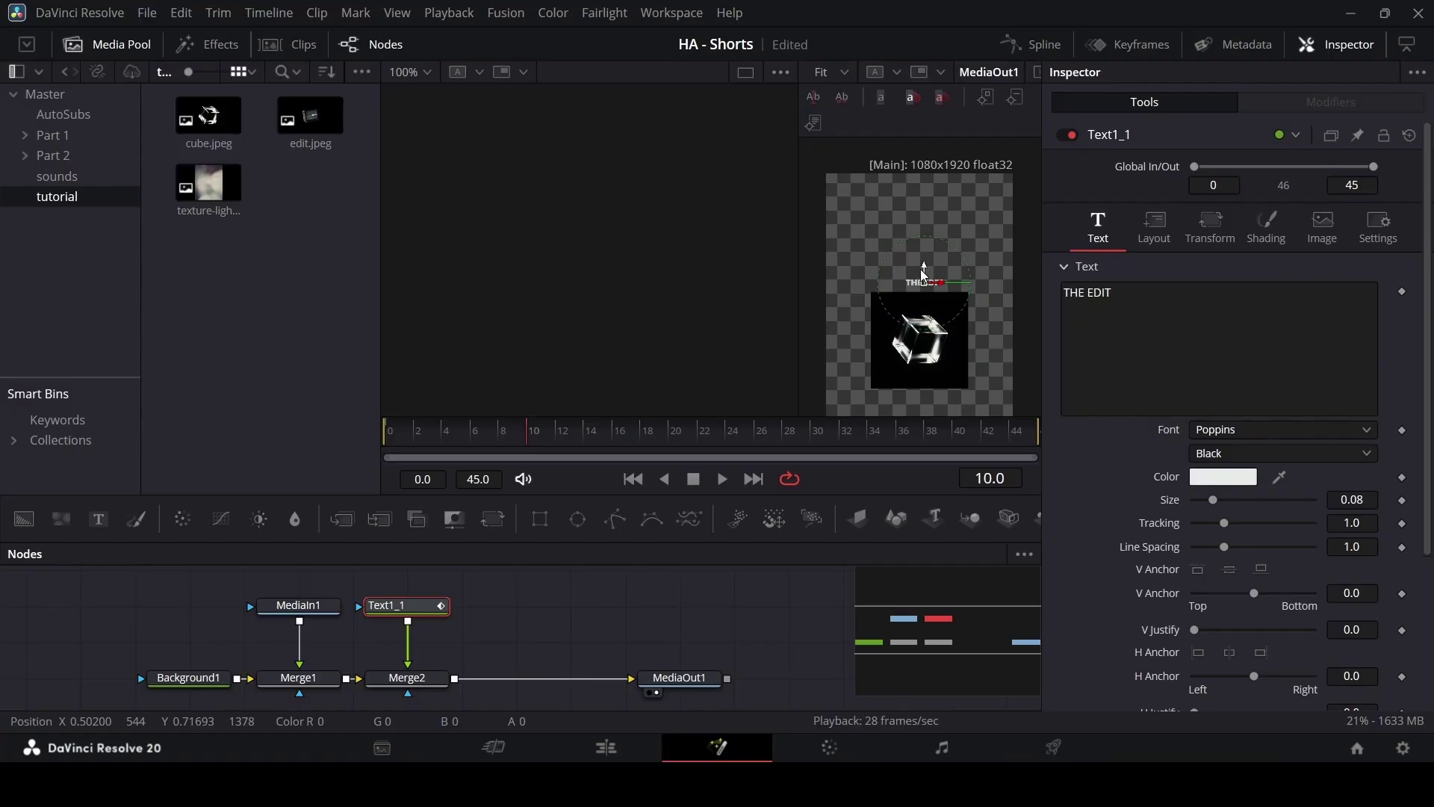
Step: Change the pasted text to "TECHNICALLY" in Poppins Light and set its size to 0.148
{"action": "left_click_drag", "start_coordinate": [1215, 503], "coordinate": [1242, 504]}
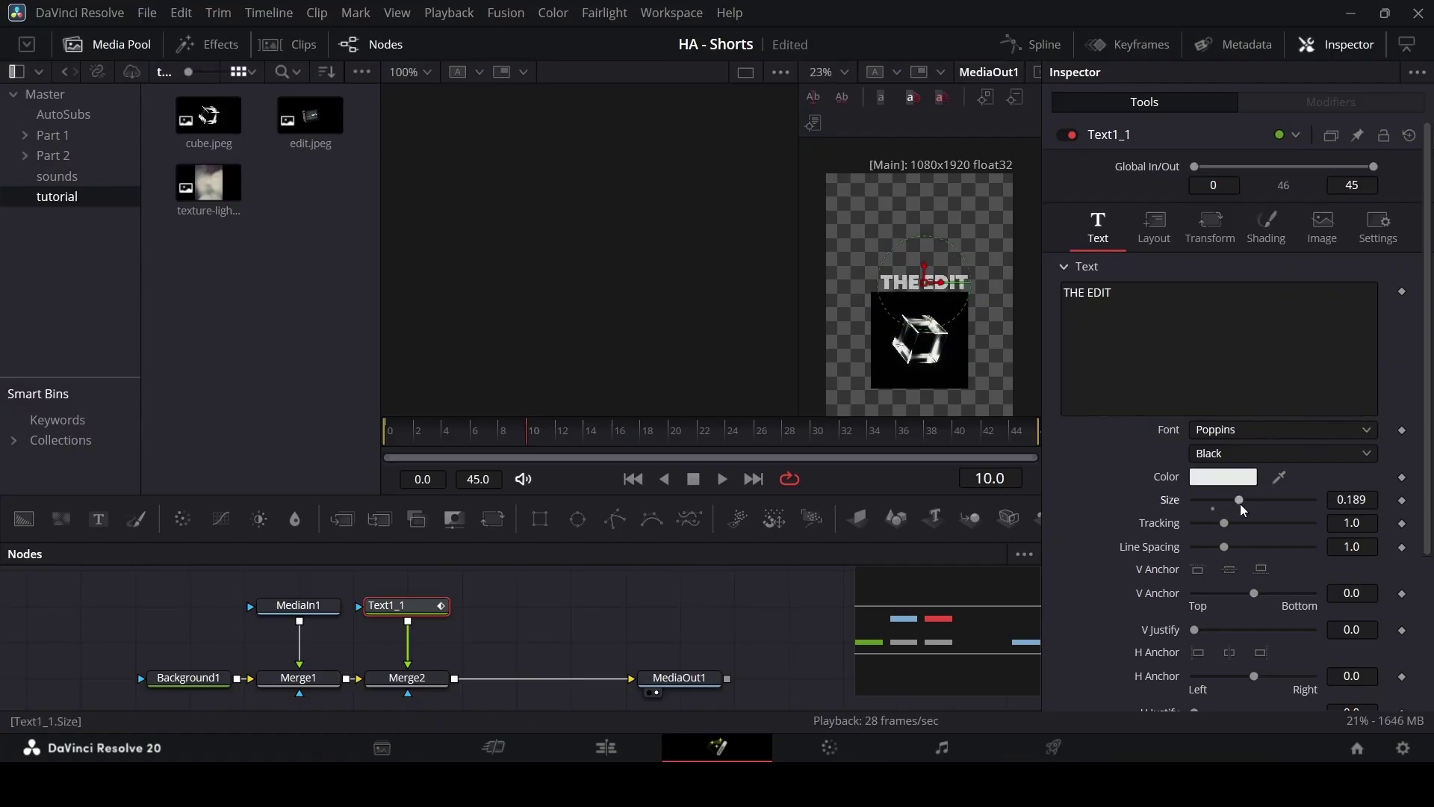
{"action": "left_click", "coordinate": [1137, 295]}
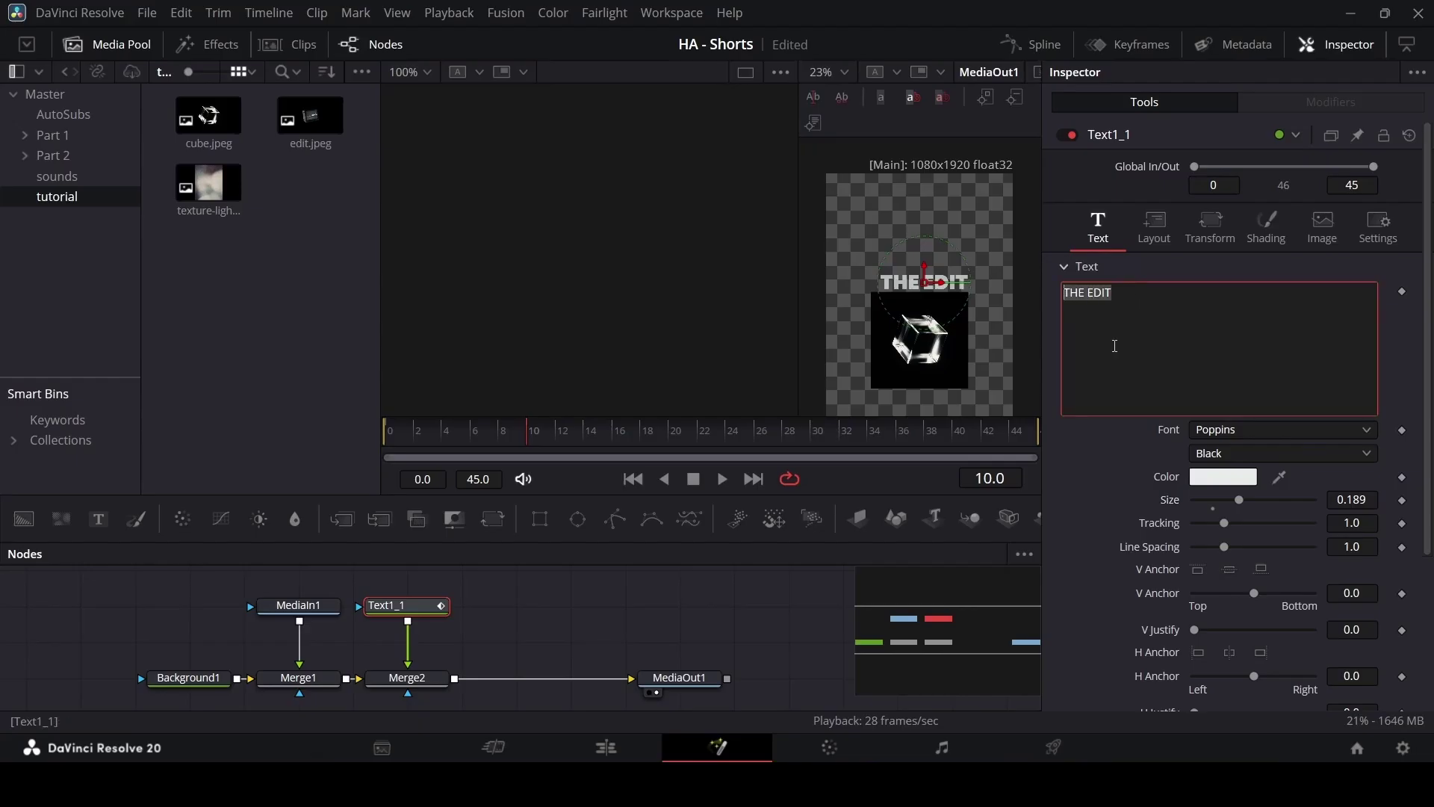
{"action": "type", "text": "TECHNI"}
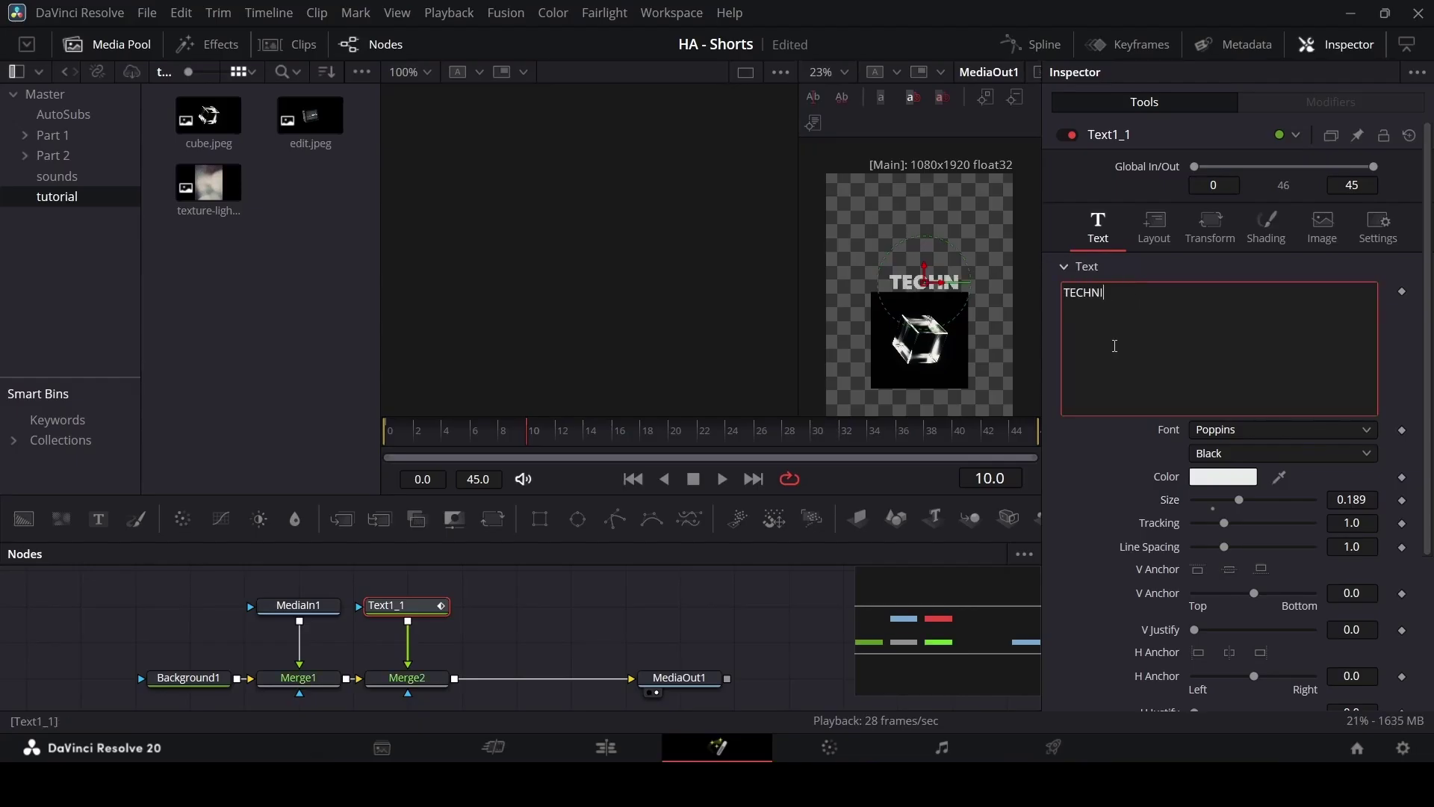
{"action": "type", "text": "CALLY"}
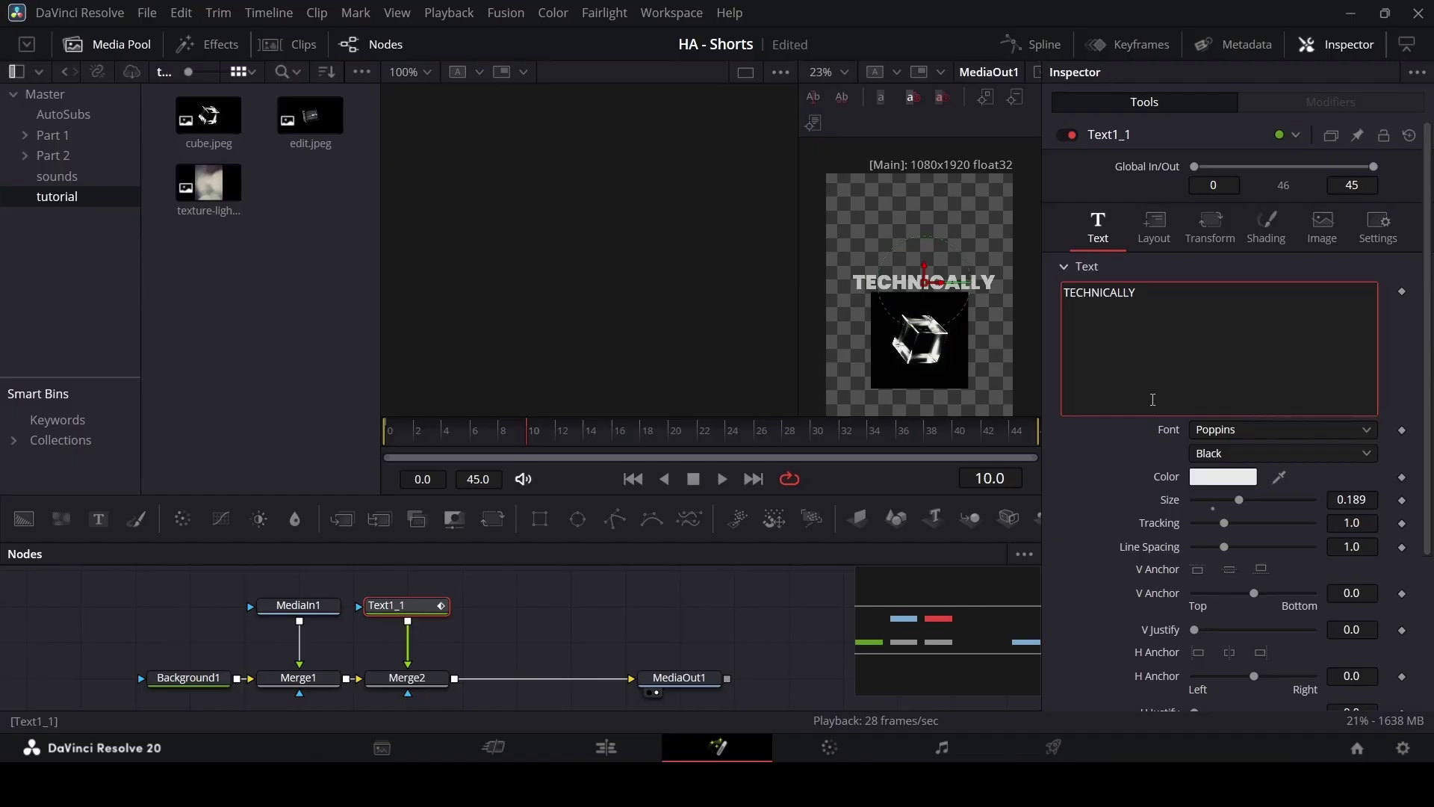
{"action": "left_click", "coordinate": [1242, 453]}
{"action": "left_click", "coordinate": [1219, 119]}
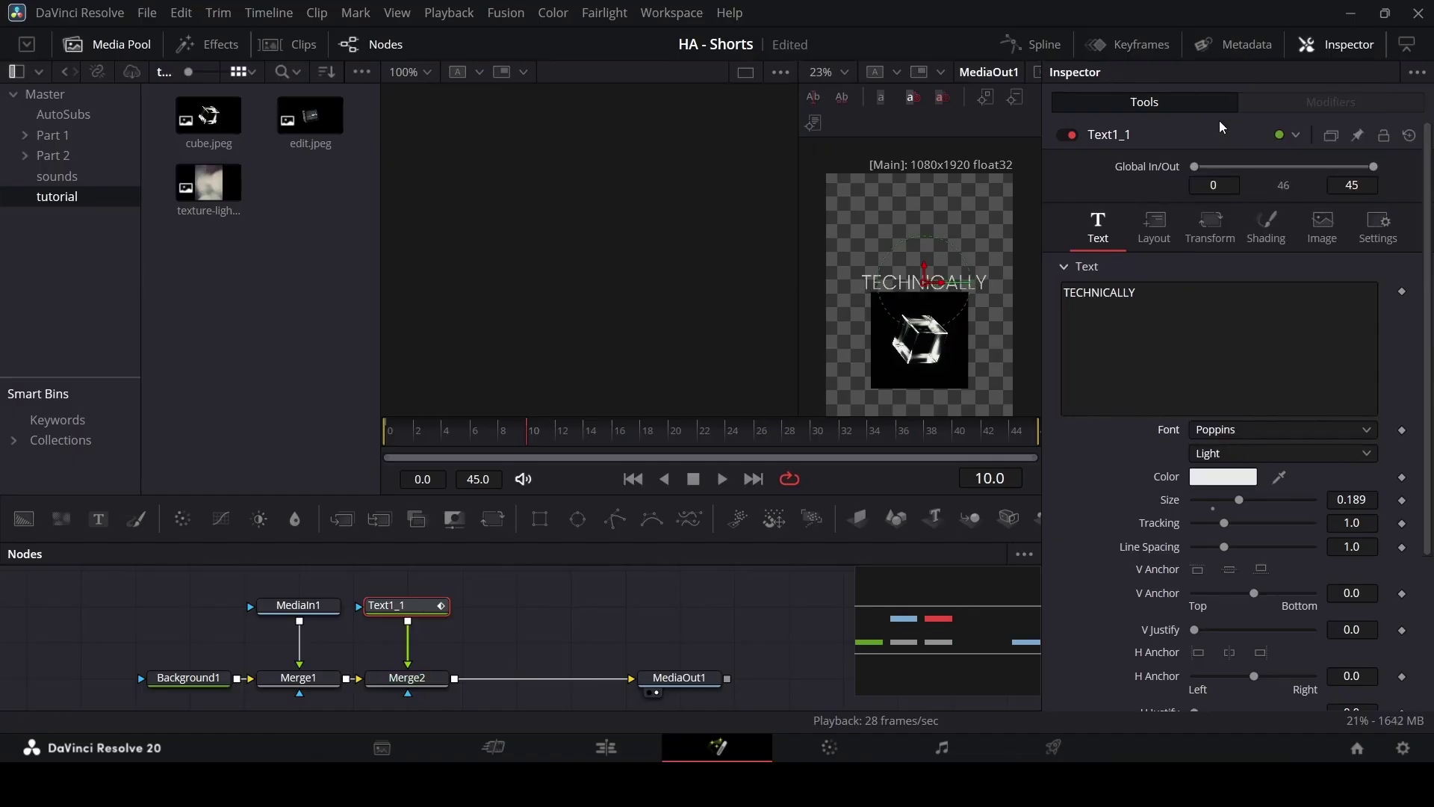
{"action": "left_click_drag", "start_coordinate": [1364, 501], "coordinate": [1334, 500]}
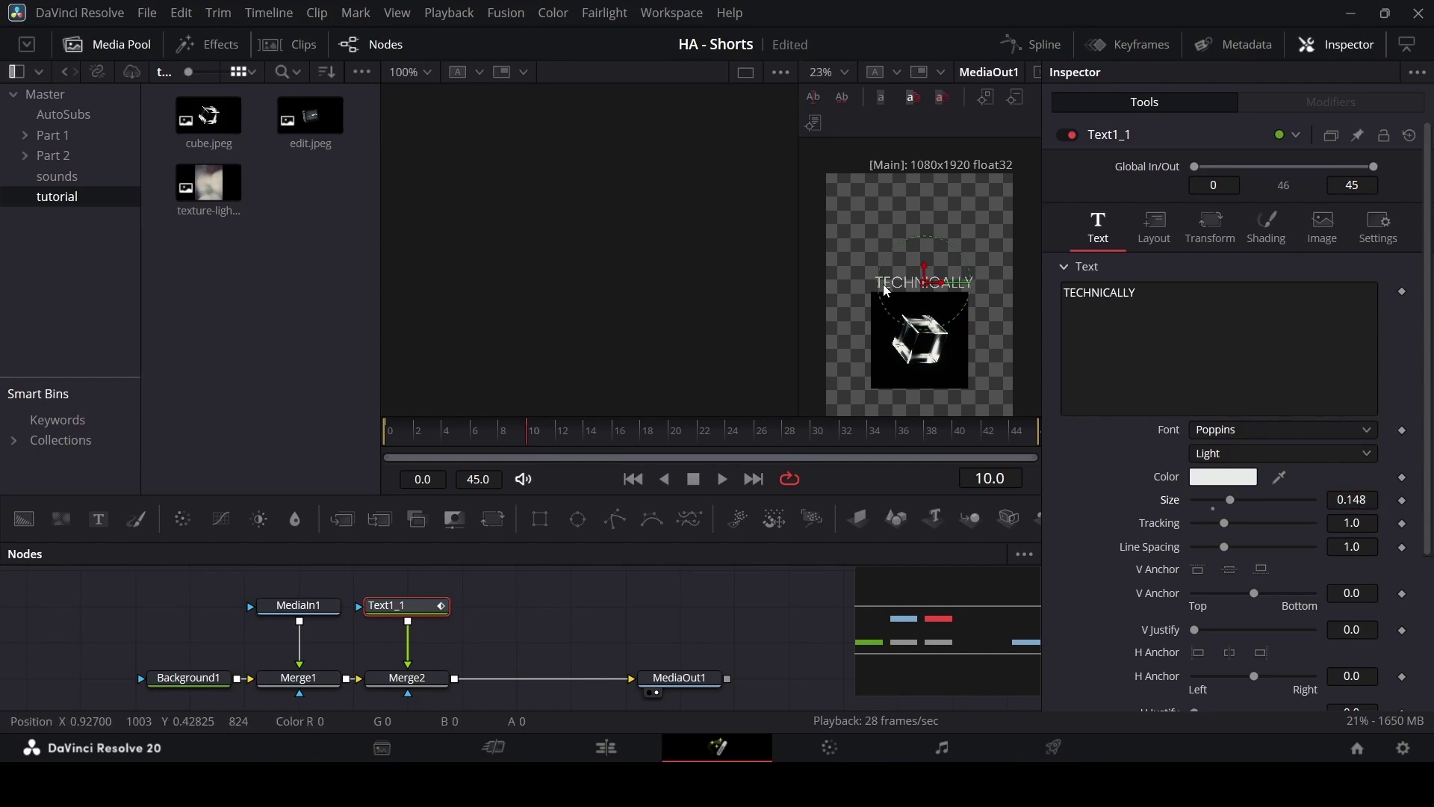
{"action": "left_click", "coordinate": [467, 396]}
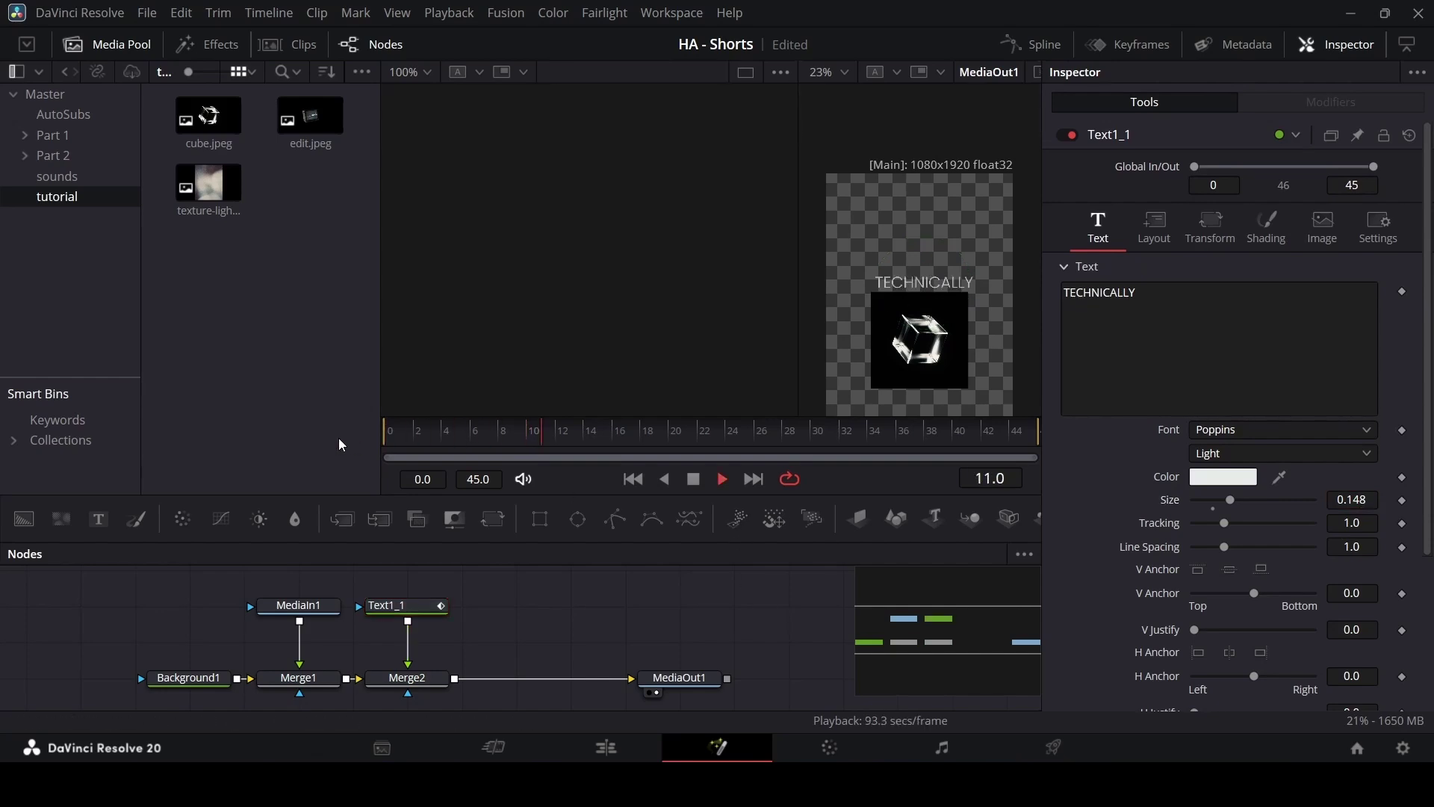
Step: Check the cube scene on the edit timeline up to 00:00:53:01 and reopen its composition in Fusion
{"action": "left_click", "coordinate": [606, 747]}
{"action": "left_click_drag", "start_coordinate": [789, 493], "coordinate": [841, 496]}
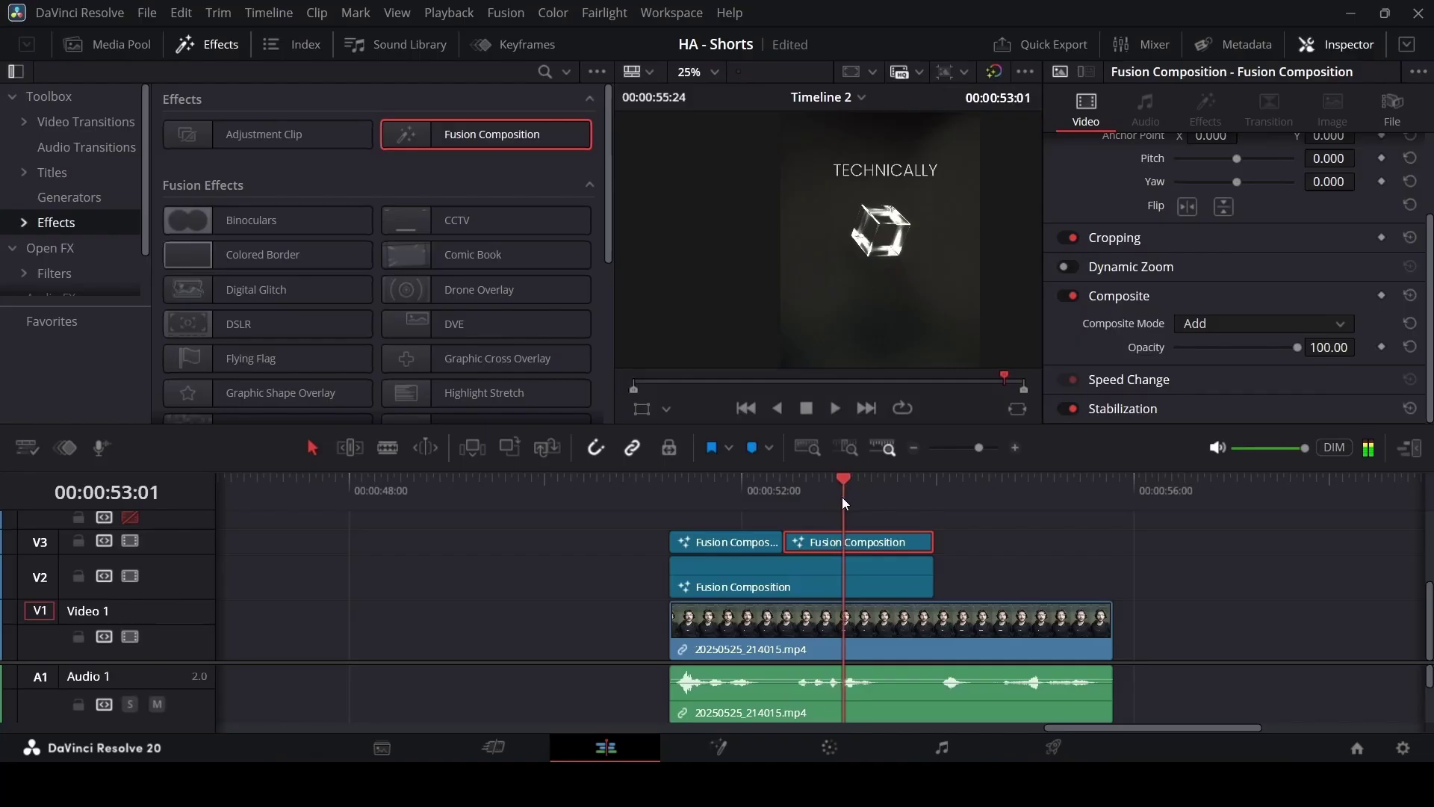
{"action": "right_click", "coordinate": [837, 541]}
{"action": "left_click", "coordinate": [920, 421]}
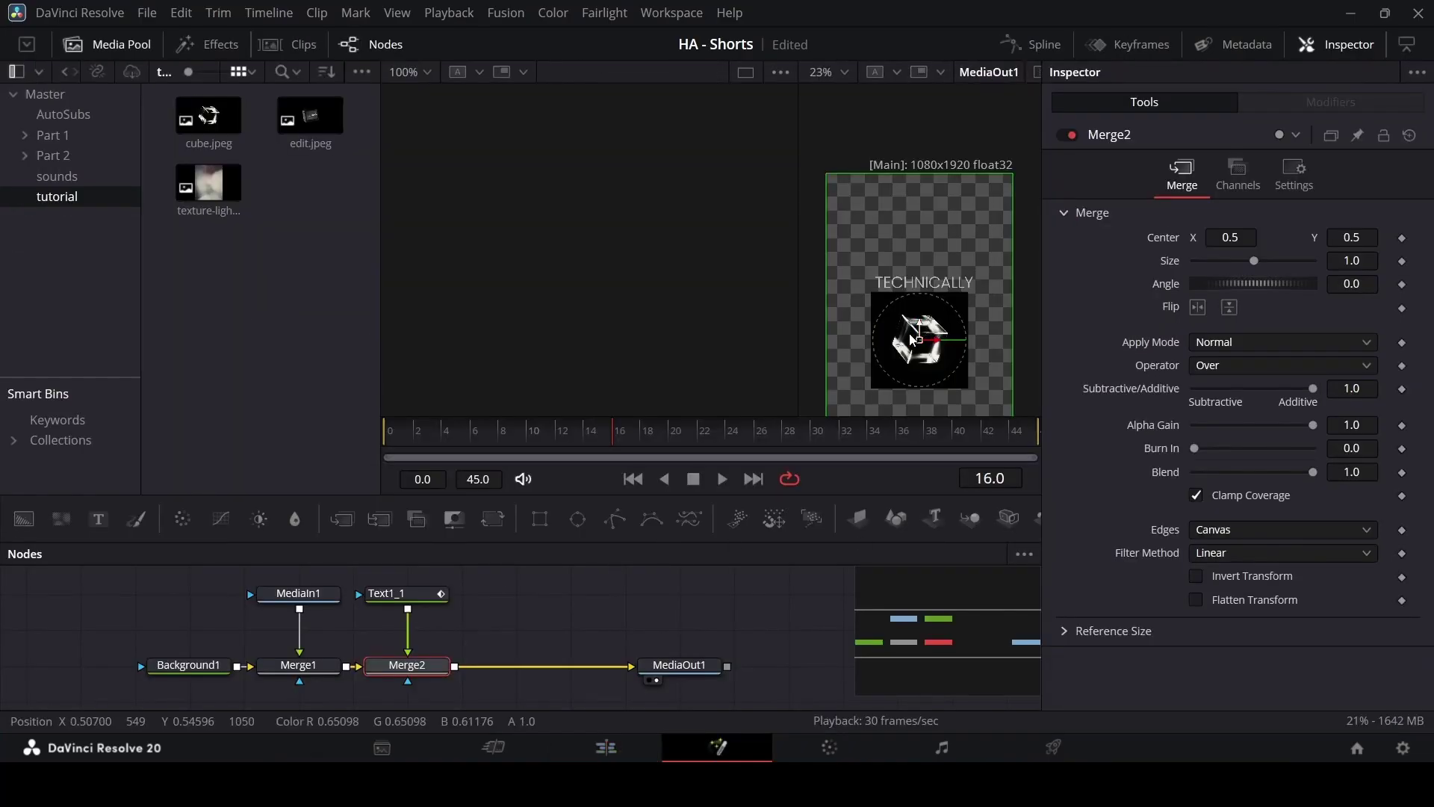
Step: Move the TECHNICALLY text down so it sits just inside the cube image's upper edge
{"action": "left_click", "coordinate": [422, 594]}
{"action": "left_click_drag", "start_coordinate": [924, 275], "coordinate": [919, 286]}
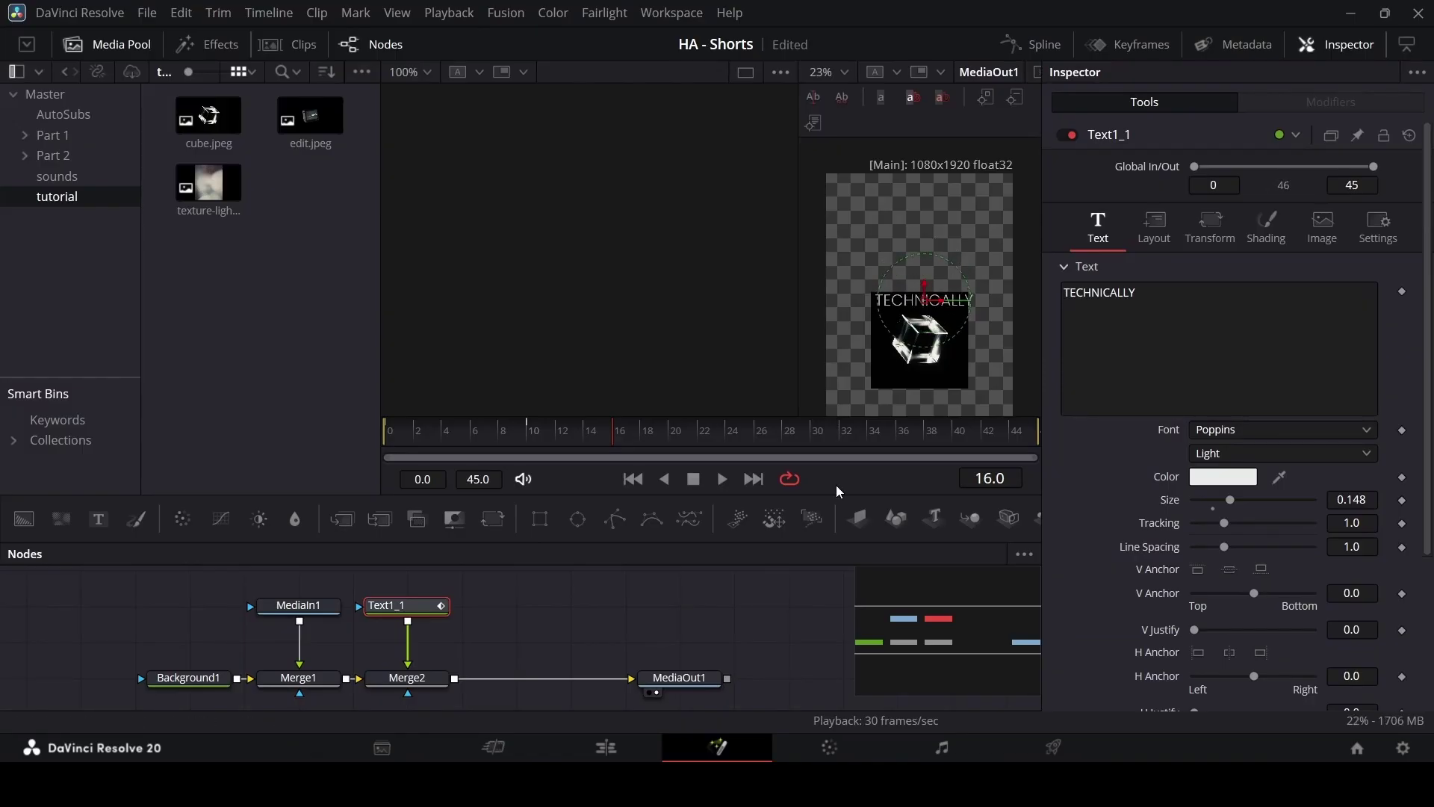
{"action": "left_click", "coordinate": [749, 593]}
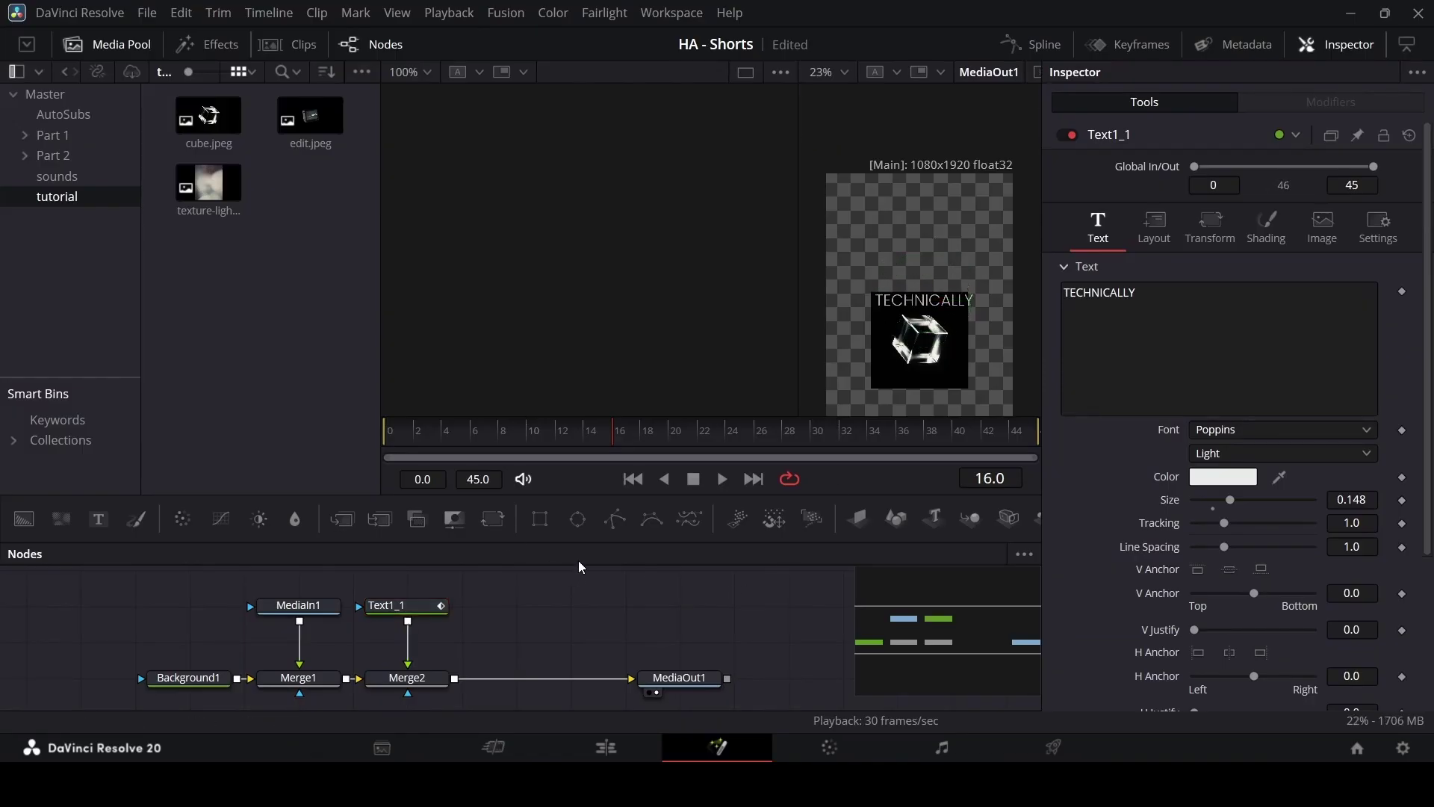
{"action": "left_click", "coordinate": [392, 605]}
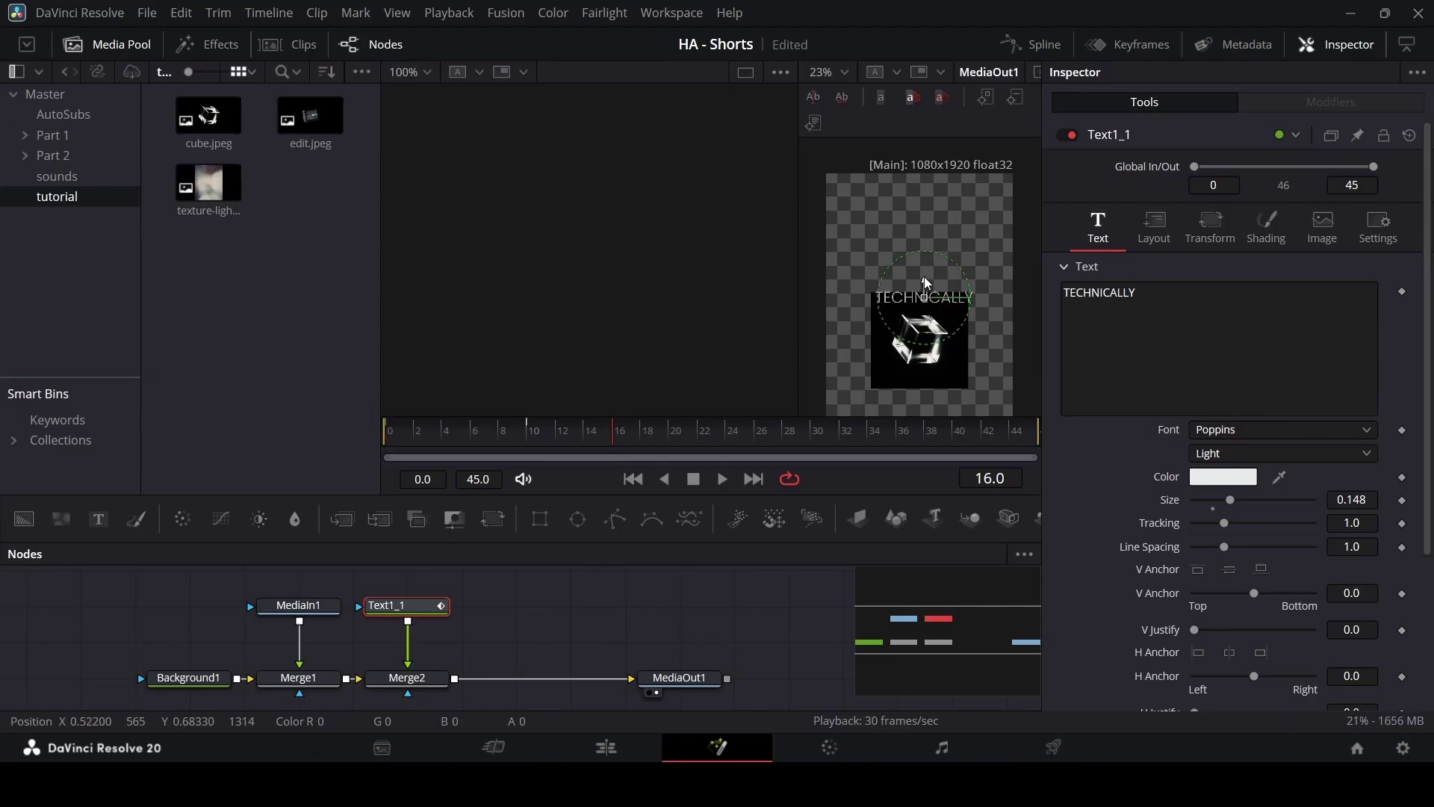
{"action": "left_click", "coordinate": [590, 601]}
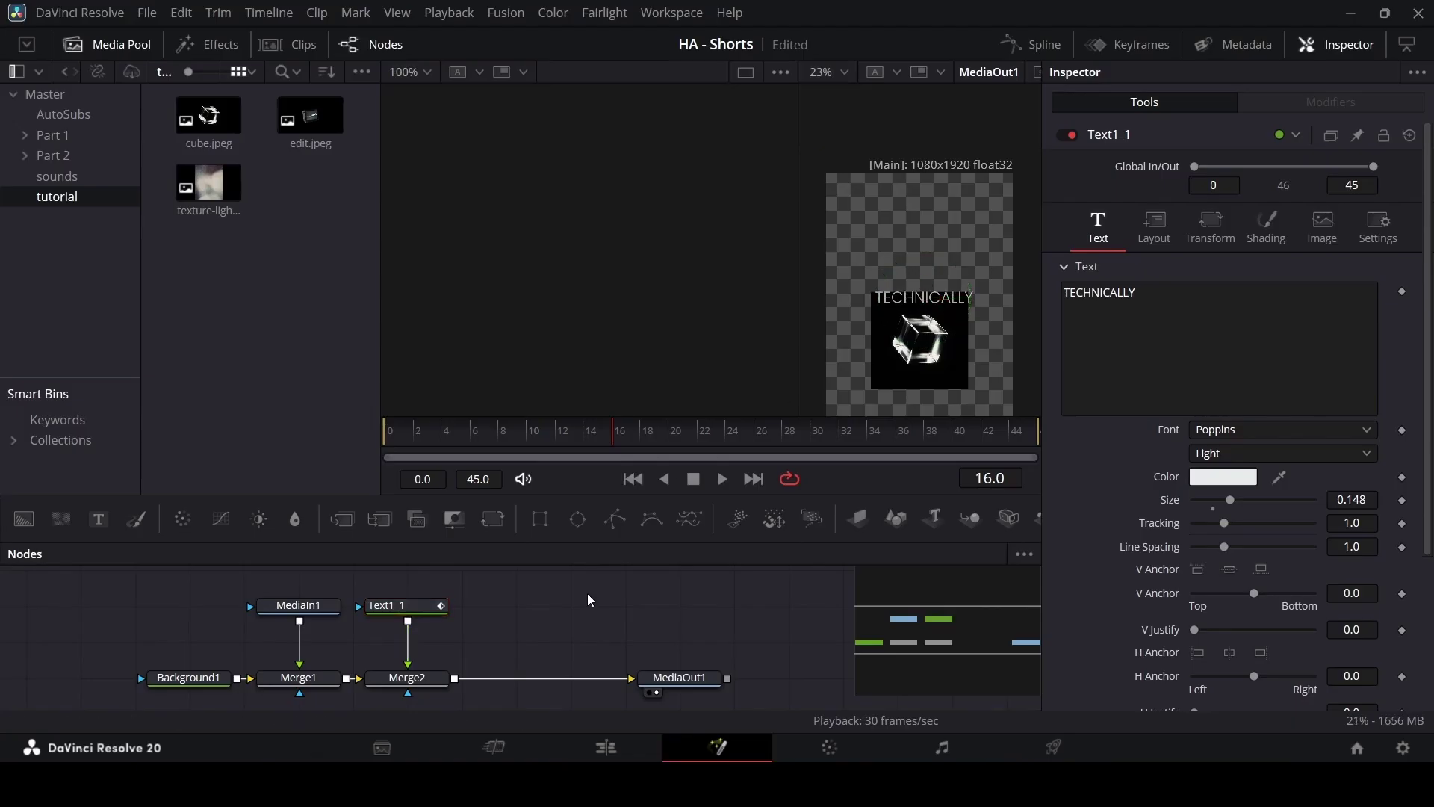
Step: Duplicate the TECHNICALLY text node and merge the copy in after Merge2
{"action": "left_click", "coordinate": [424, 604]}
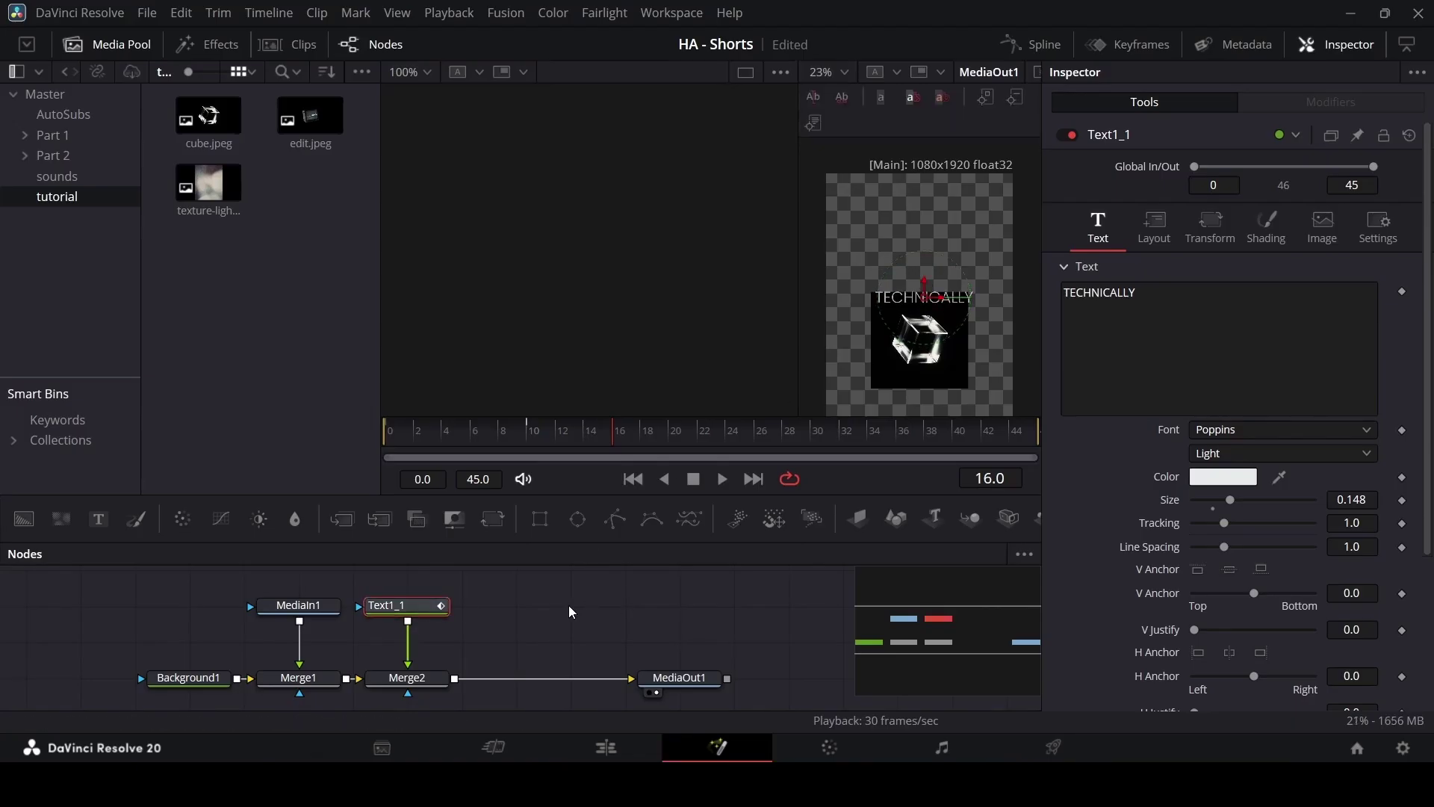
{"action": "left_click", "coordinate": [580, 608]}
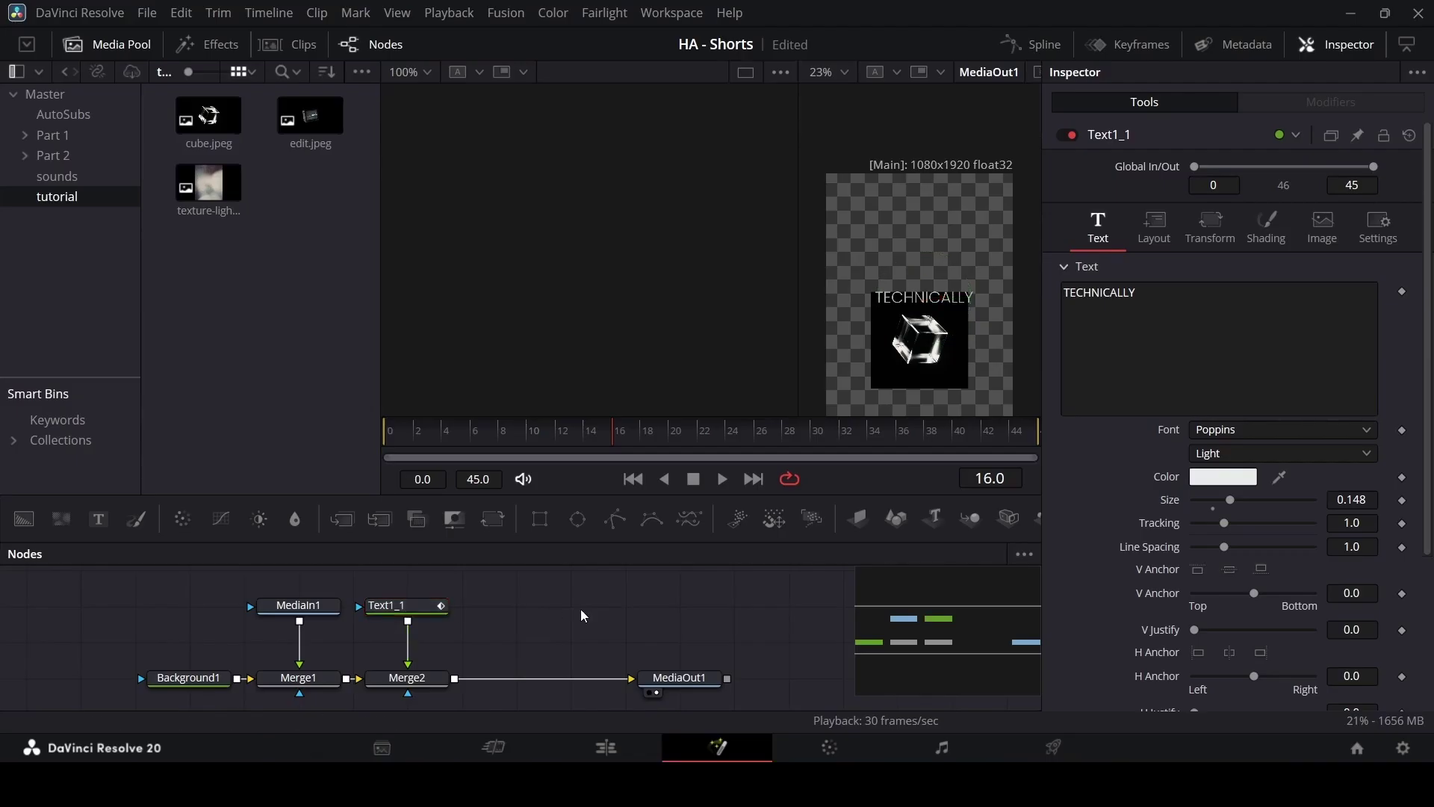
{"action": "key", "text": "ctrl+v"}
{"action": "left_click_drag", "start_coordinate": [564, 613], "coordinate": [456, 681]}
{"action": "left_click", "coordinate": [527, 600]}
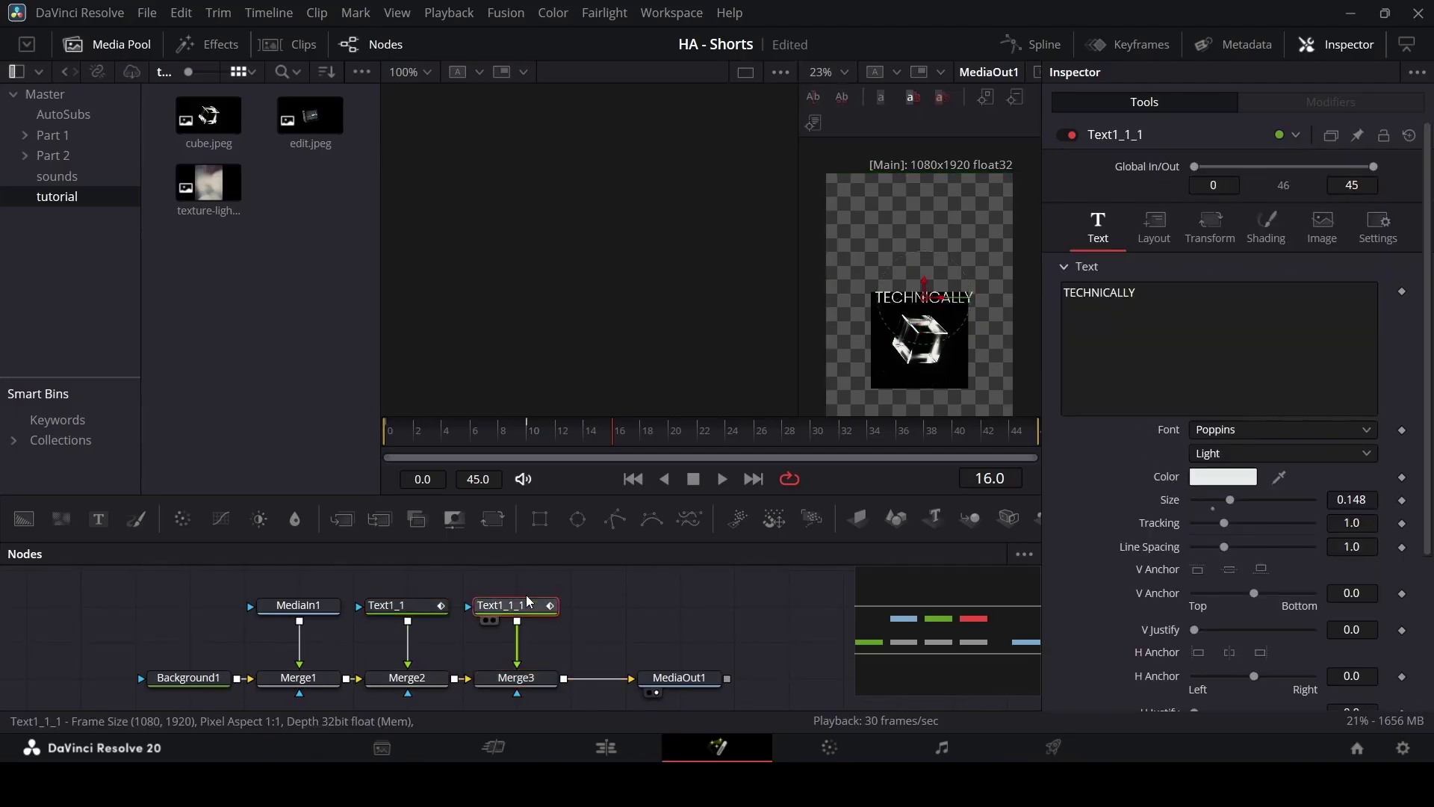
Step: Move the duplicated text below the cube and change its wording to "PERFECT"
{"action": "left_click_drag", "start_coordinate": [929, 306], "coordinate": [924, 384]}
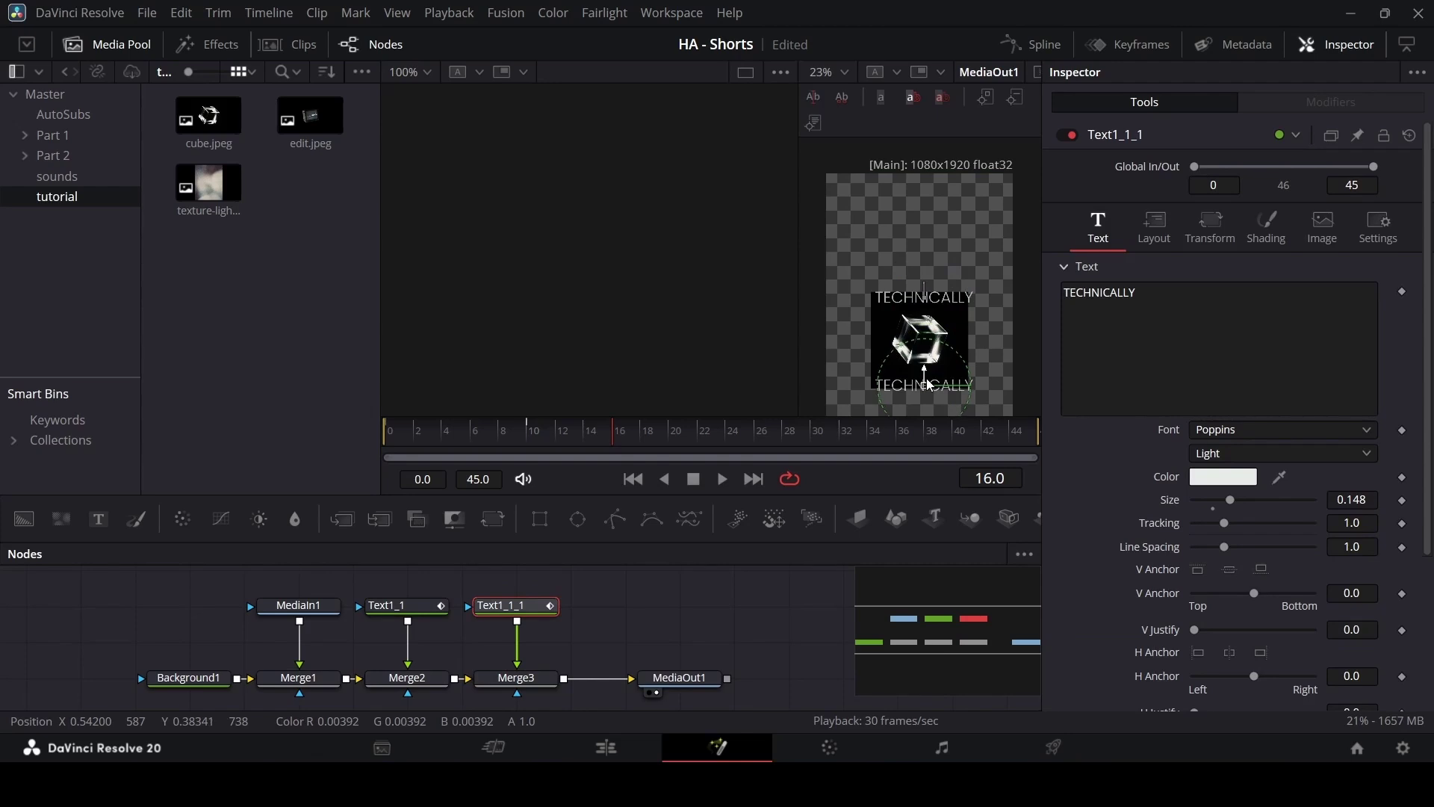
{"action": "left_click_drag", "start_coordinate": [1174, 314], "coordinate": [1039, 298]}
{"action": "type", "text": "PER"}
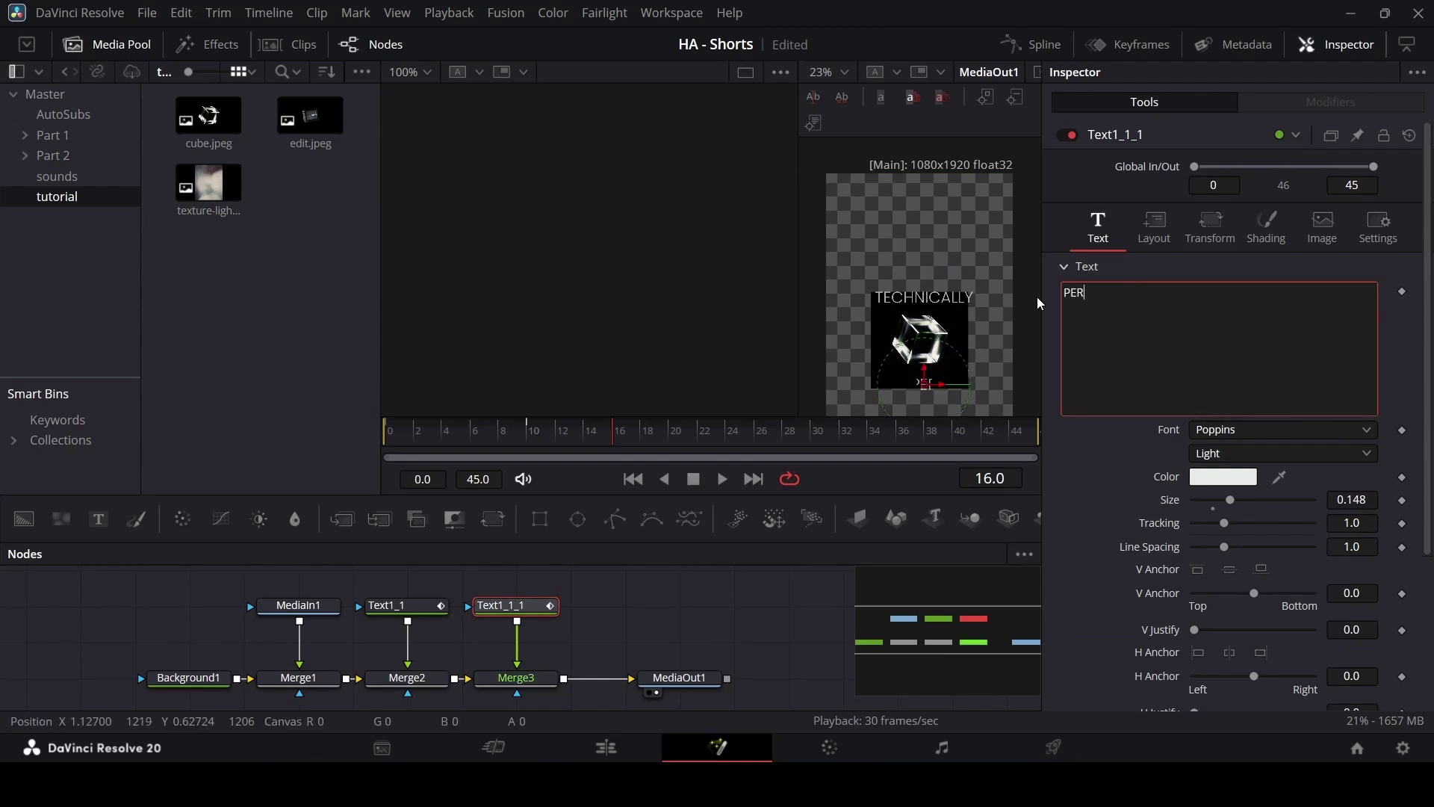
{"action": "type", "text": "FECT"}
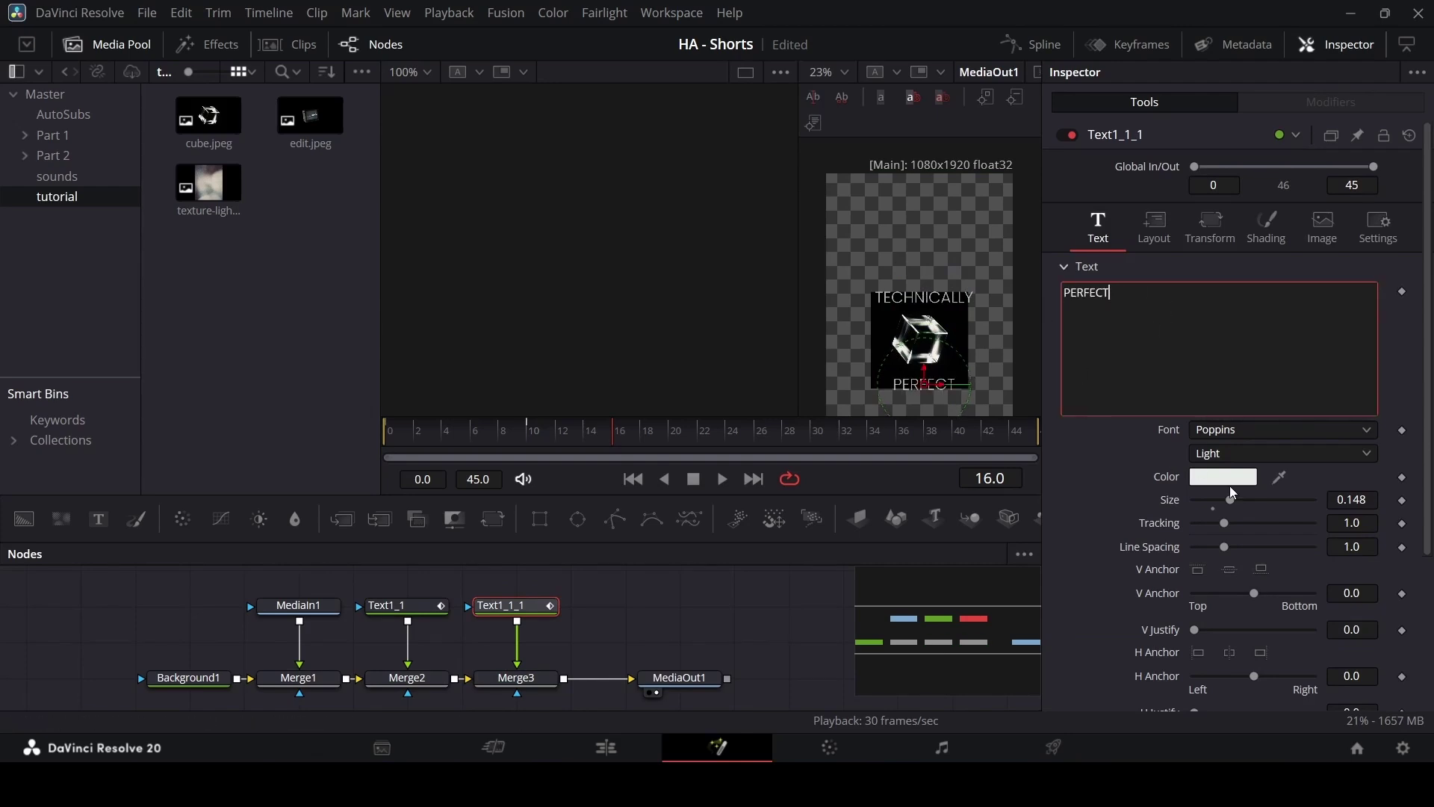
Step: Set the PERFECT text's size to 0.2372 and its font weight to Regular
{"action": "scroll", "coordinate": [1351, 499], "scroll_direction": "up", "scroll_amount": 10}
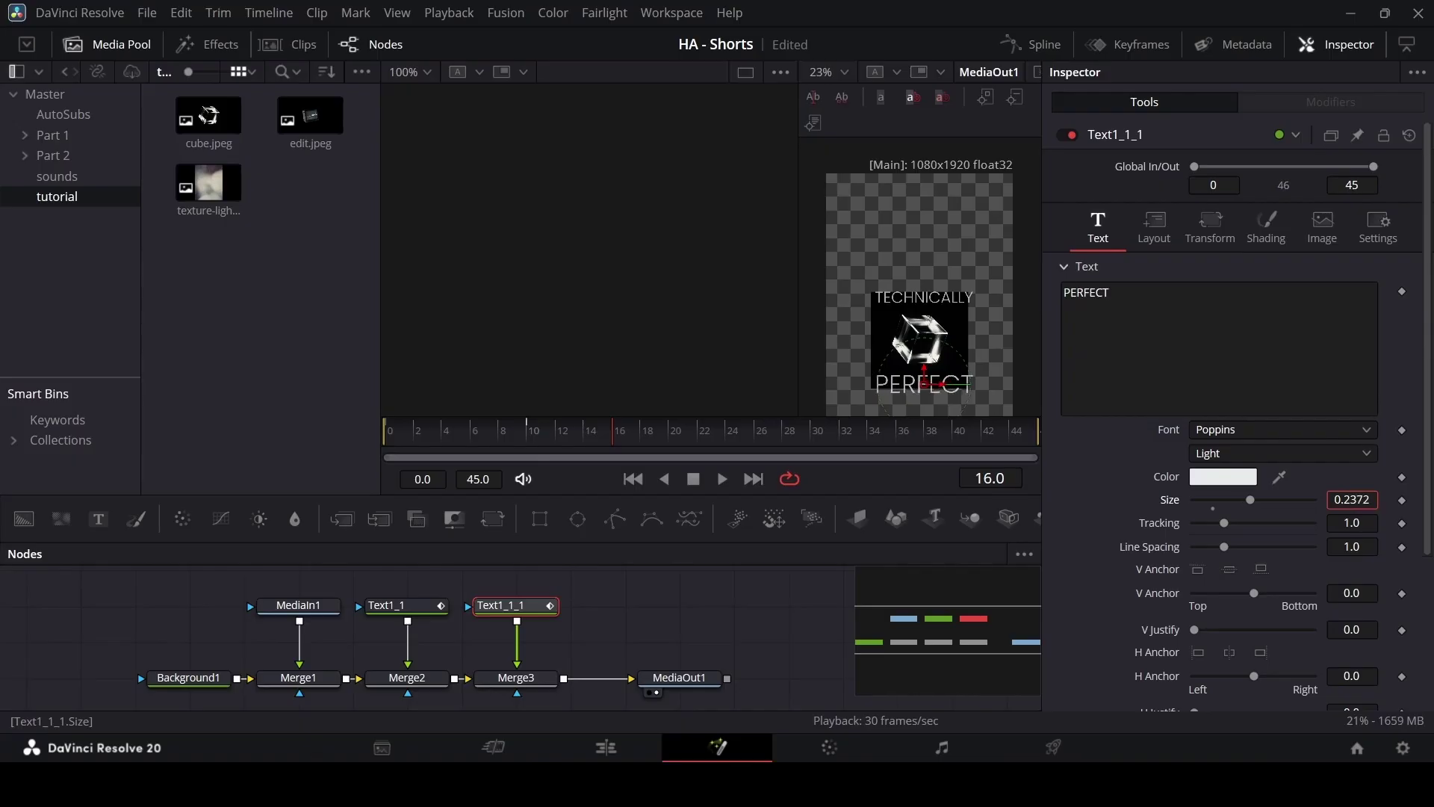
{"action": "left_click", "coordinate": [1284, 453]}
{"action": "left_click", "coordinate": [1225, 133]}
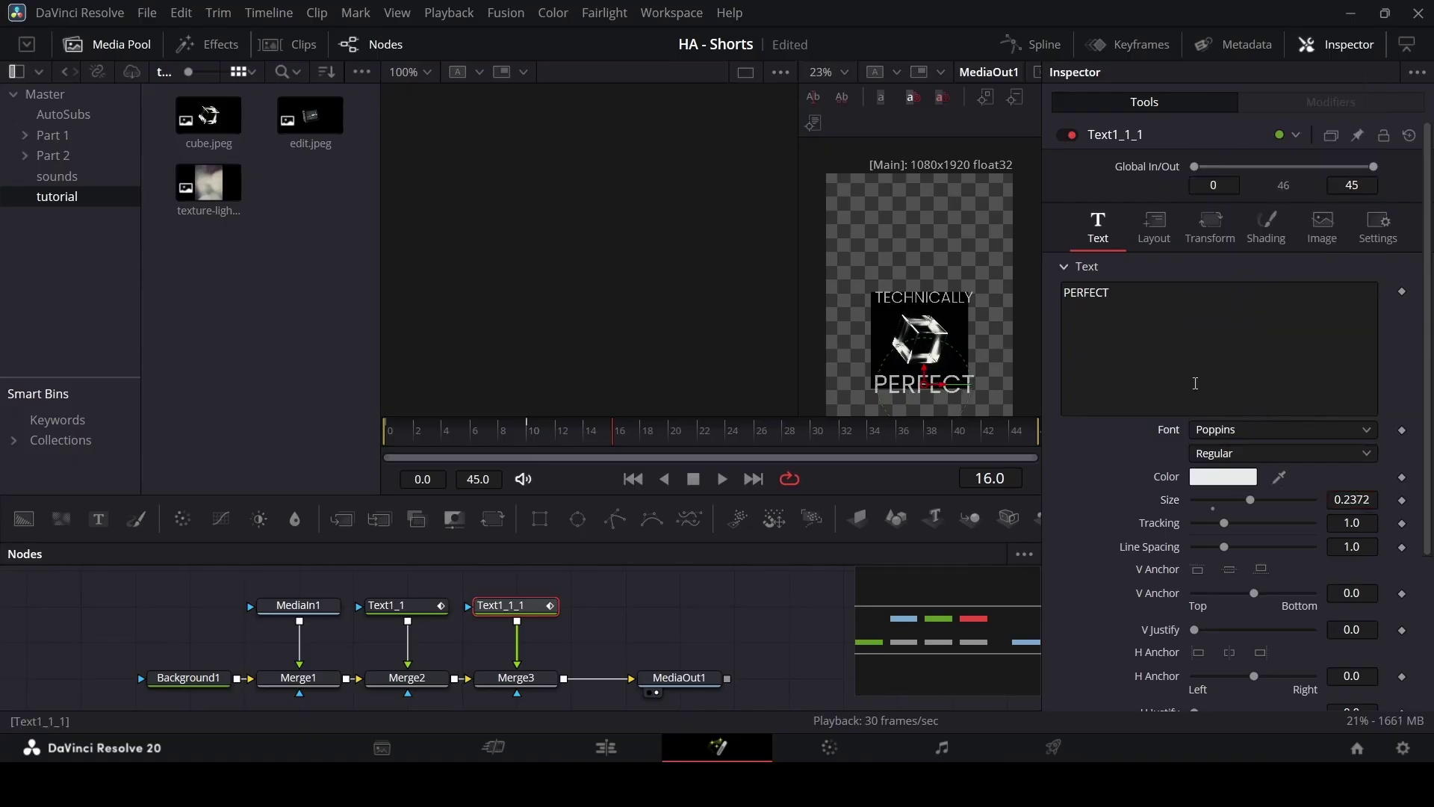
{"action": "left_click", "coordinate": [792, 585]}
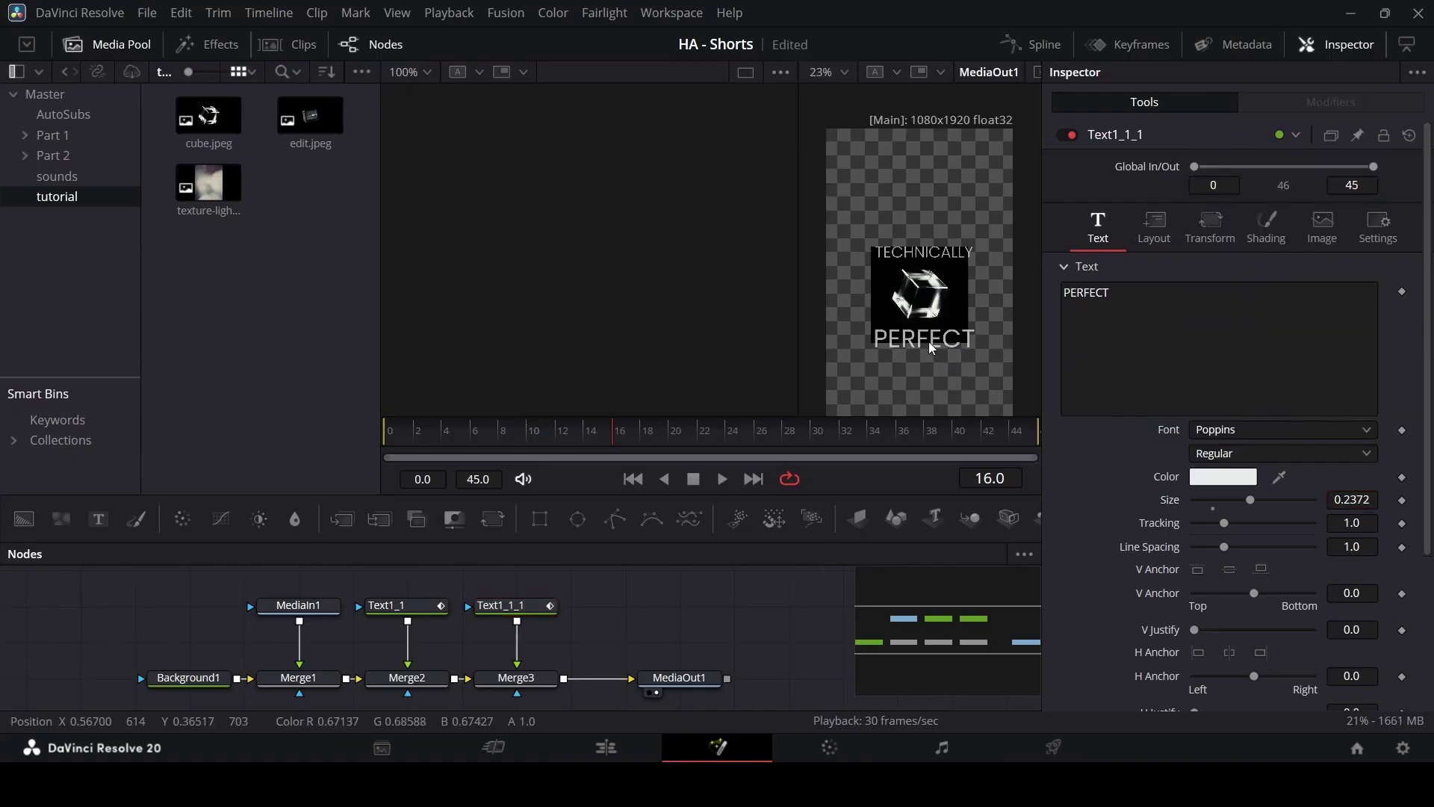
Step: Locate the speech cue for PERFECT at 00:00:53:00 on the edit timeline and reopen the cube composition in Fusion there
{"action": "left_click", "coordinate": [508, 605]}
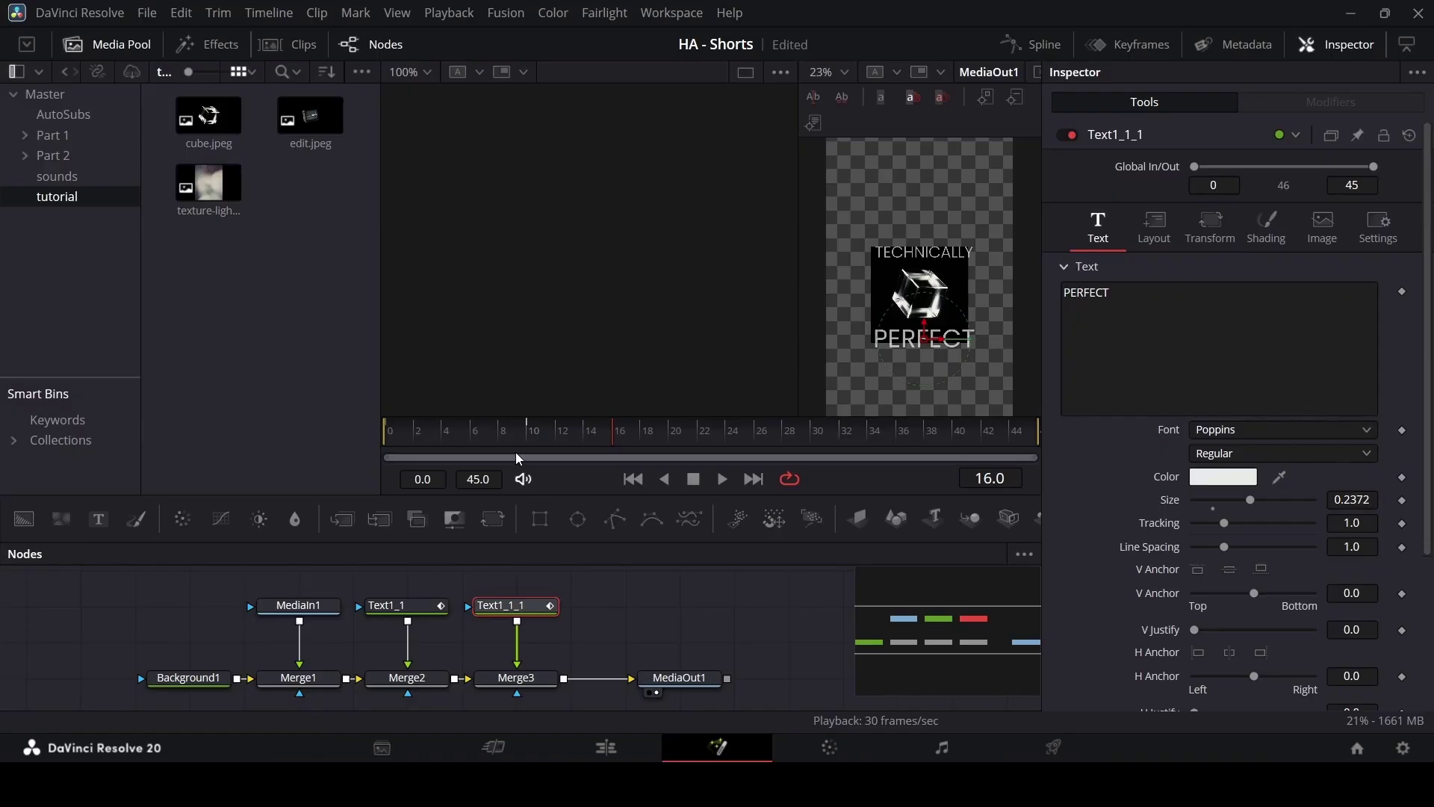
{"action": "left_click_drag", "start_coordinate": [483, 437], "coordinate": [536, 447]}
{"action": "left_click", "coordinate": [606, 747]}
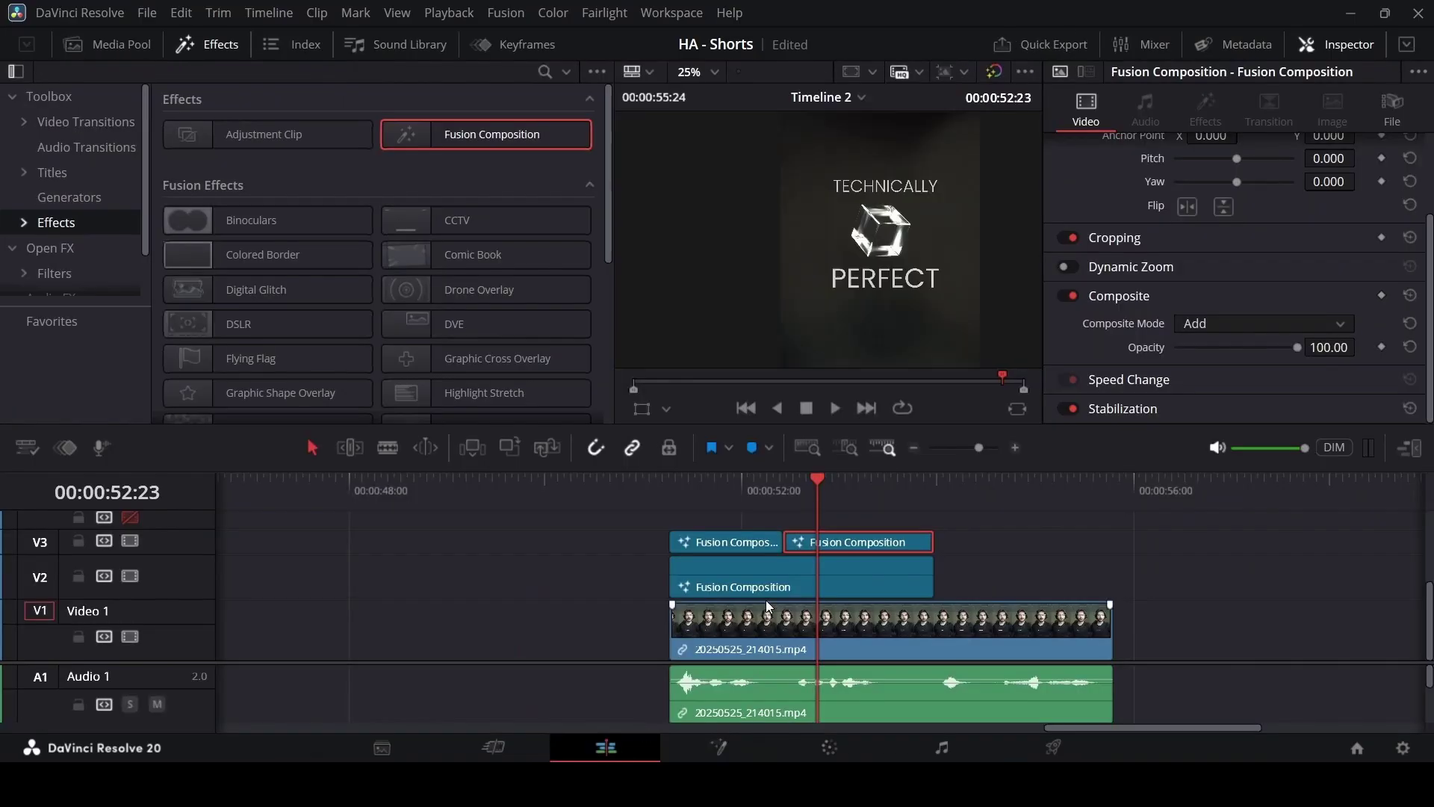
{"action": "left_click_drag", "start_coordinate": [800, 492], "coordinate": [840, 497]}
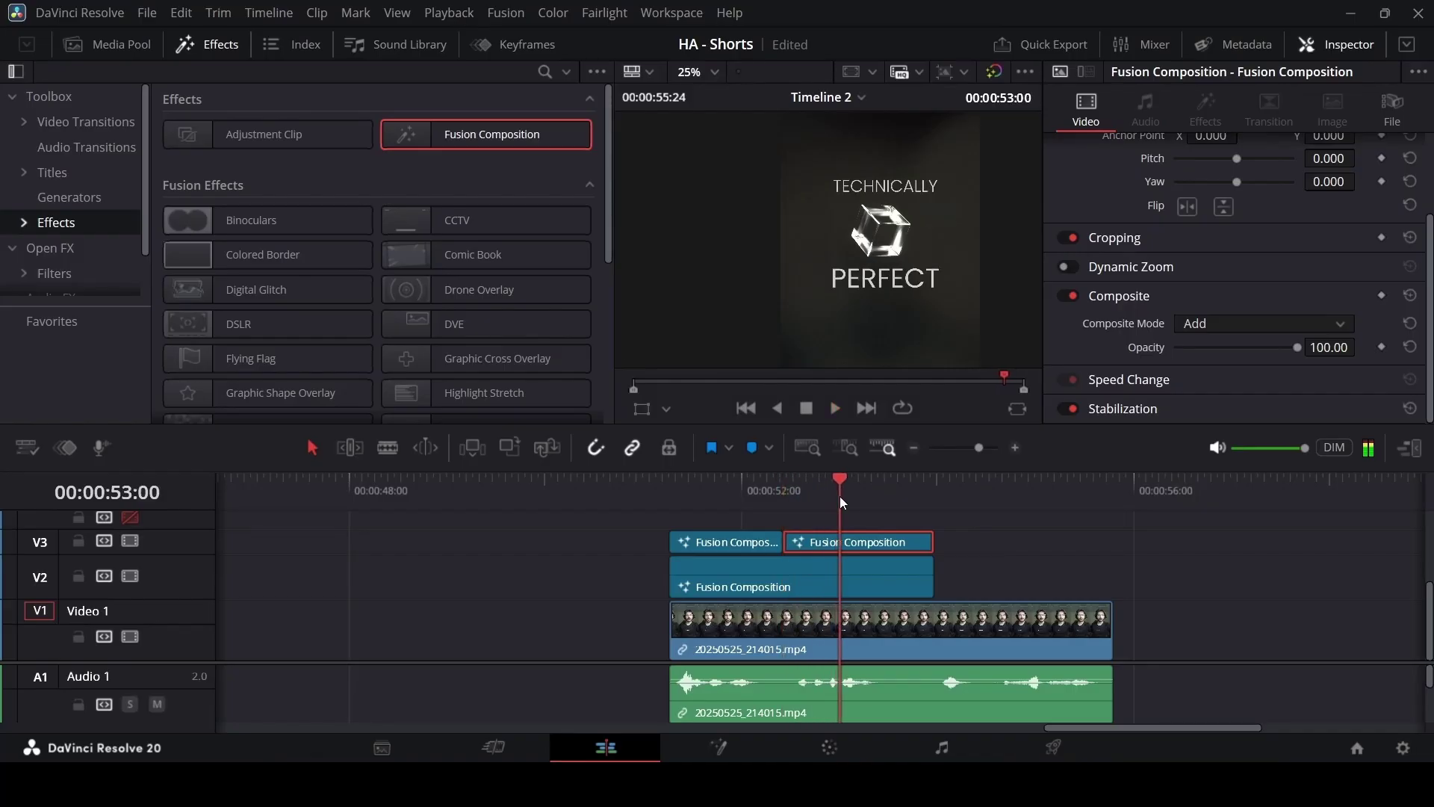
{"action": "right_click", "coordinate": [862, 541]}
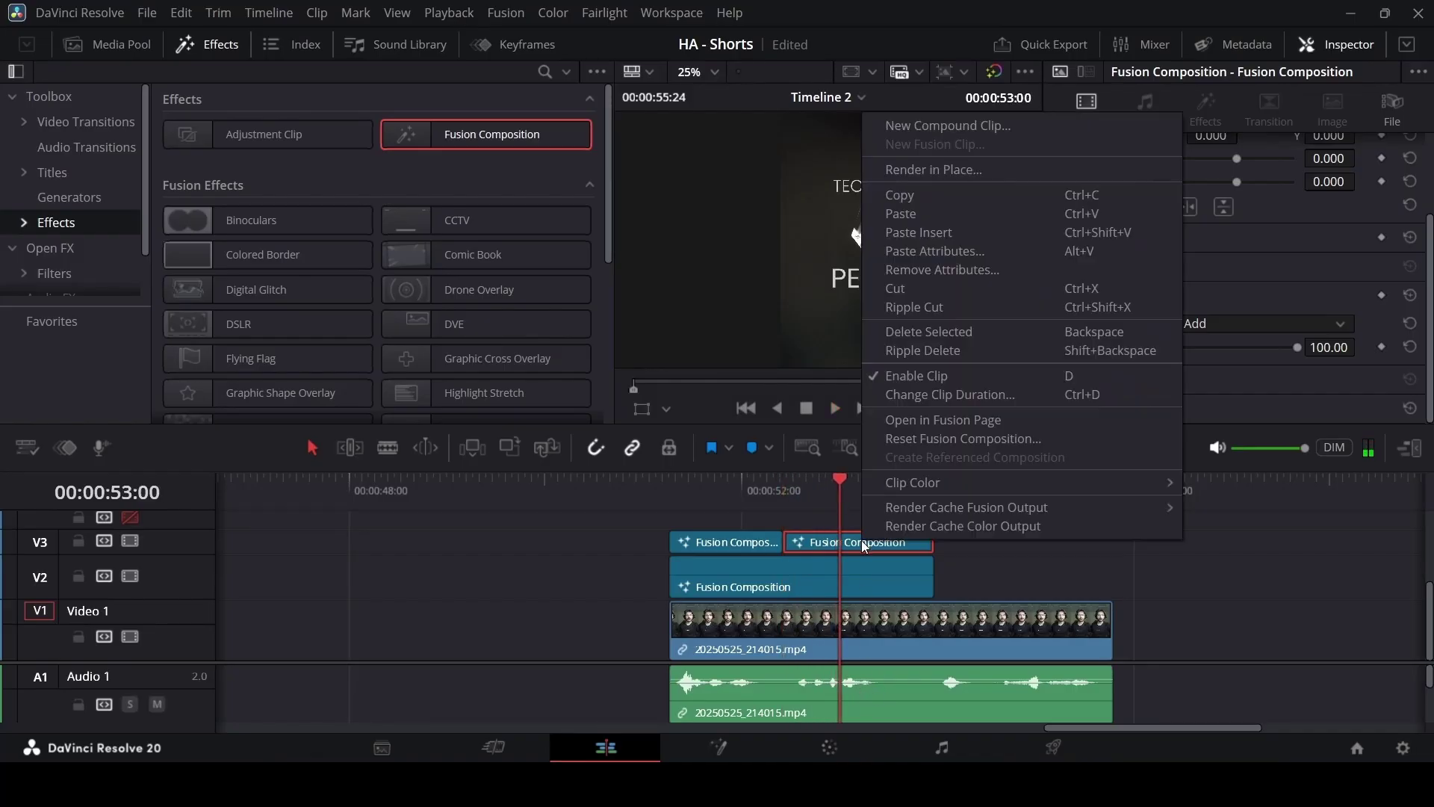
{"action": "left_click", "coordinate": [957, 506]}
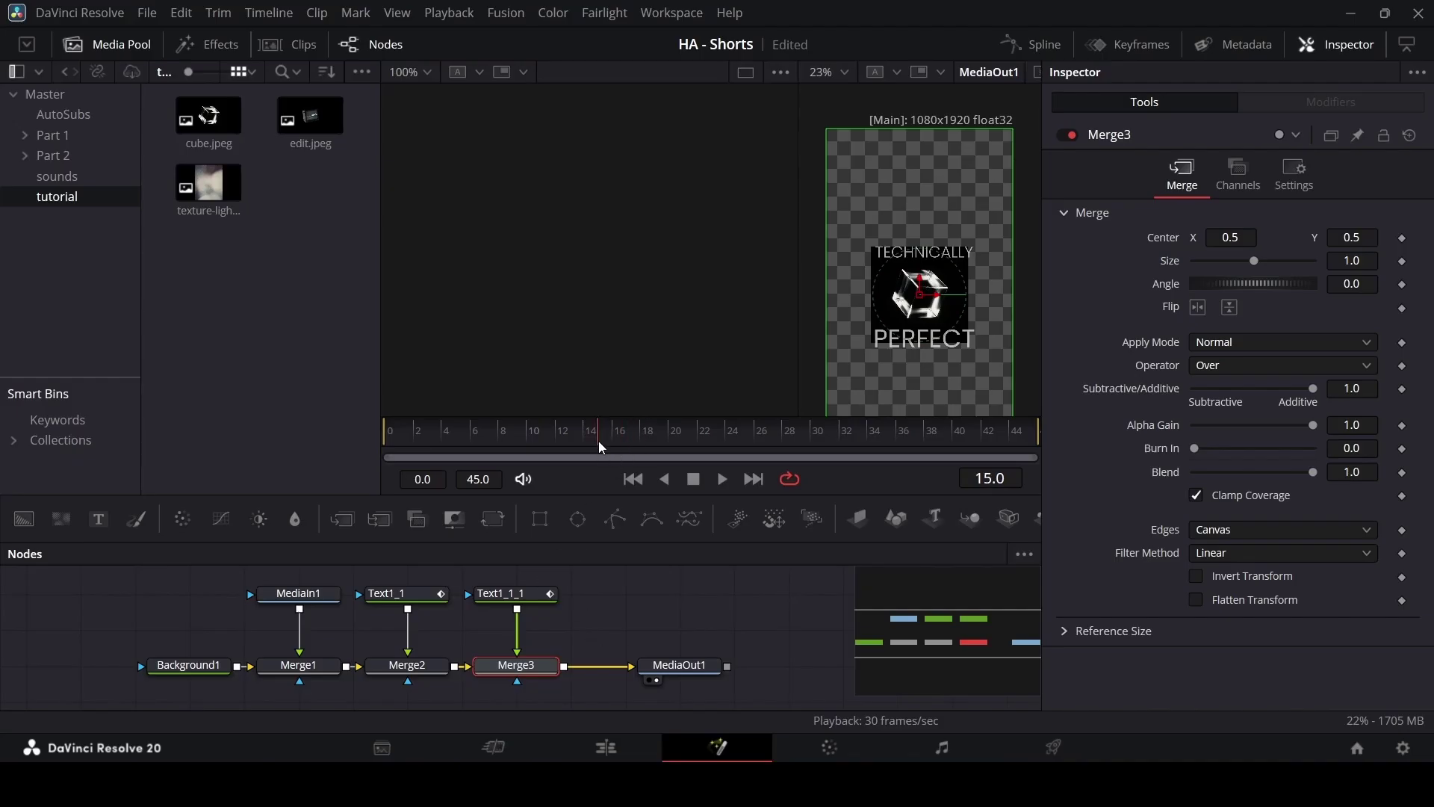
Step: Show the Keyframes editor with more room, expand the PERFECT text node's tracks, and fit all keyframes in view
{"action": "left_click", "coordinate": [1141, 46]}
{"action": "scroll", "coordinate": [650, 628], "scroll_direction": "down", "scroll_amount": 3}
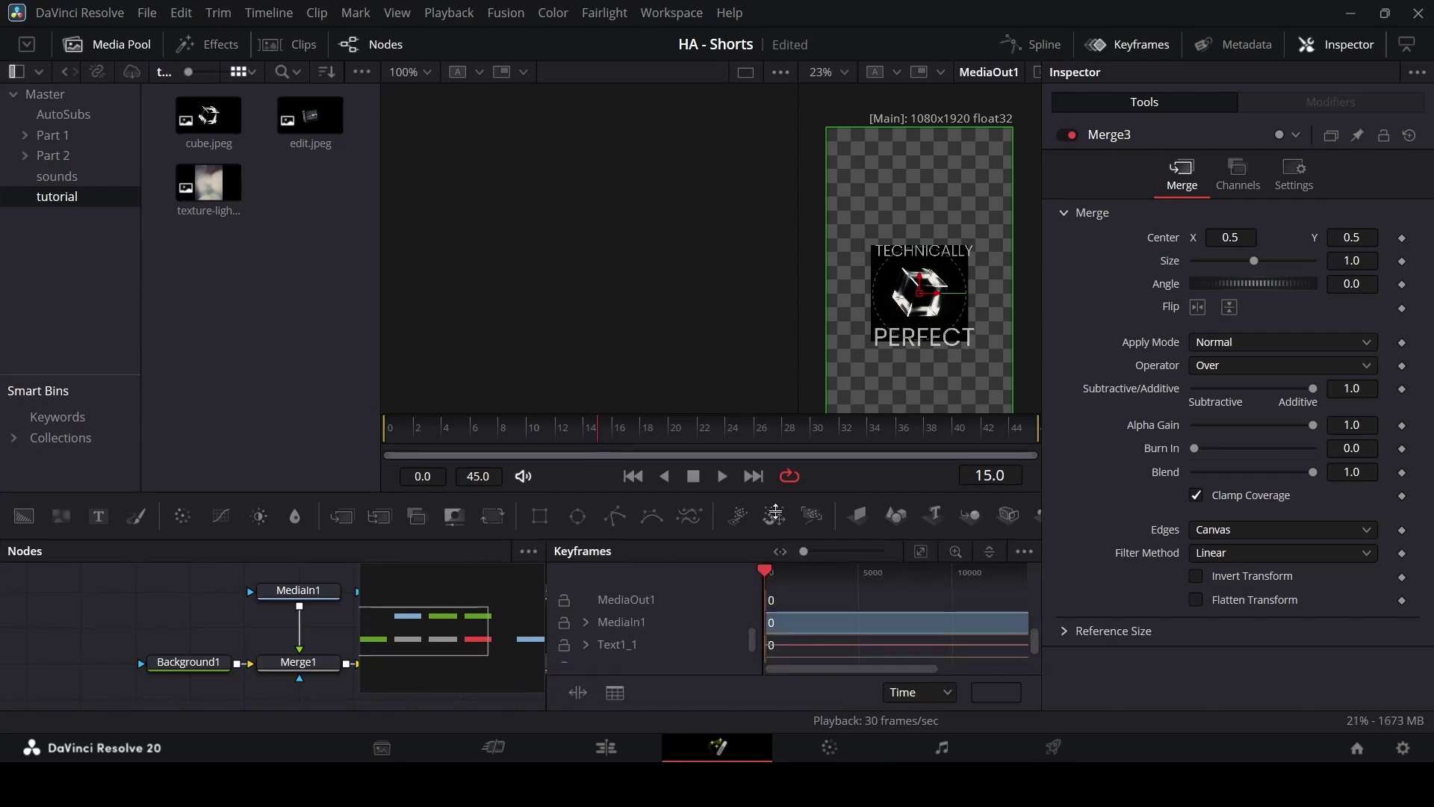
{"action": "left_click_drag", "start_coordinate": [777, 513], "coordinate": [776, 446]}
{"action": "left_click_drag", "start_coordinate": [464, 590], "coordinate": [474, 558]}
{"action": "left_click", "coordinate": [274, 573]}
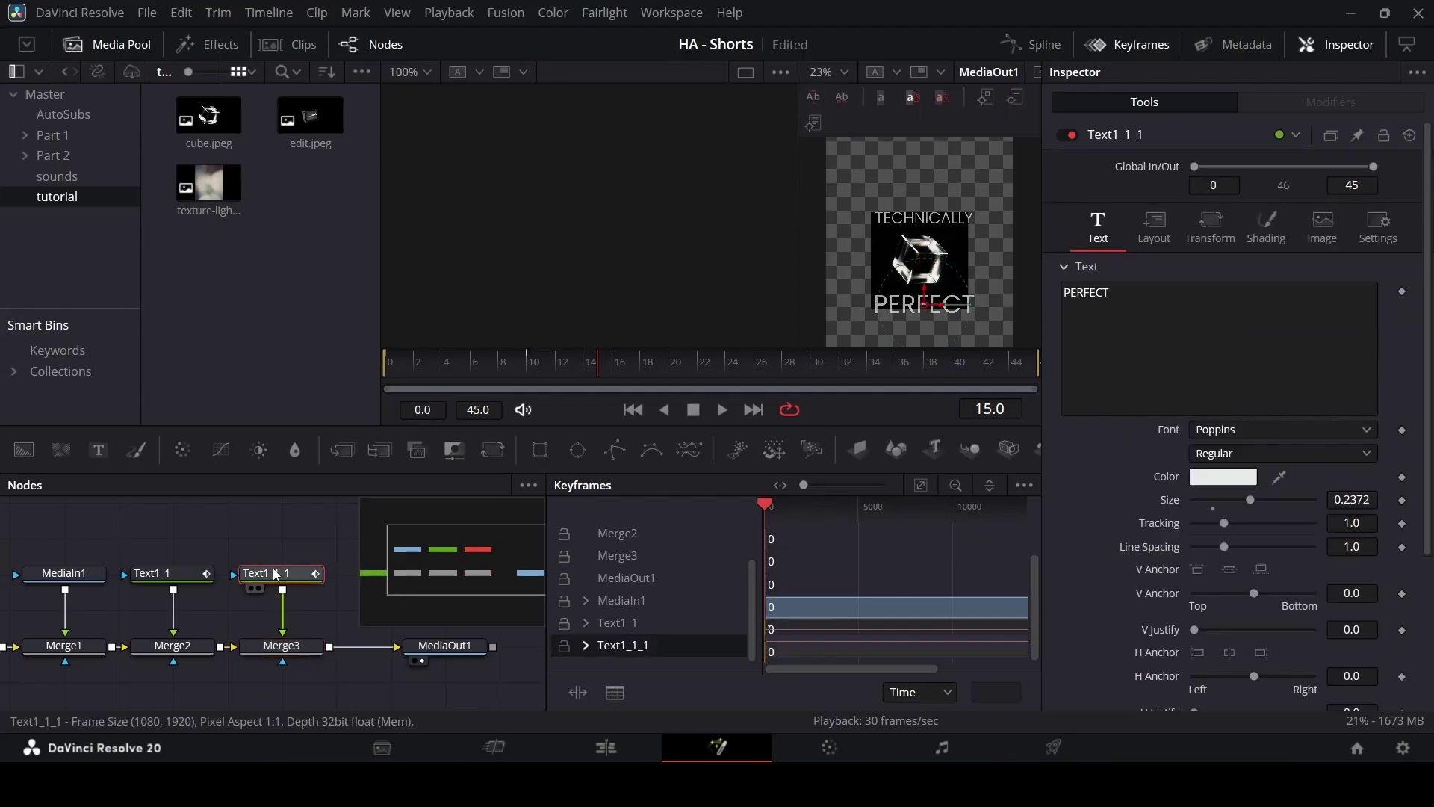
{"action": "left_click", "coordinate": [586, 644]}
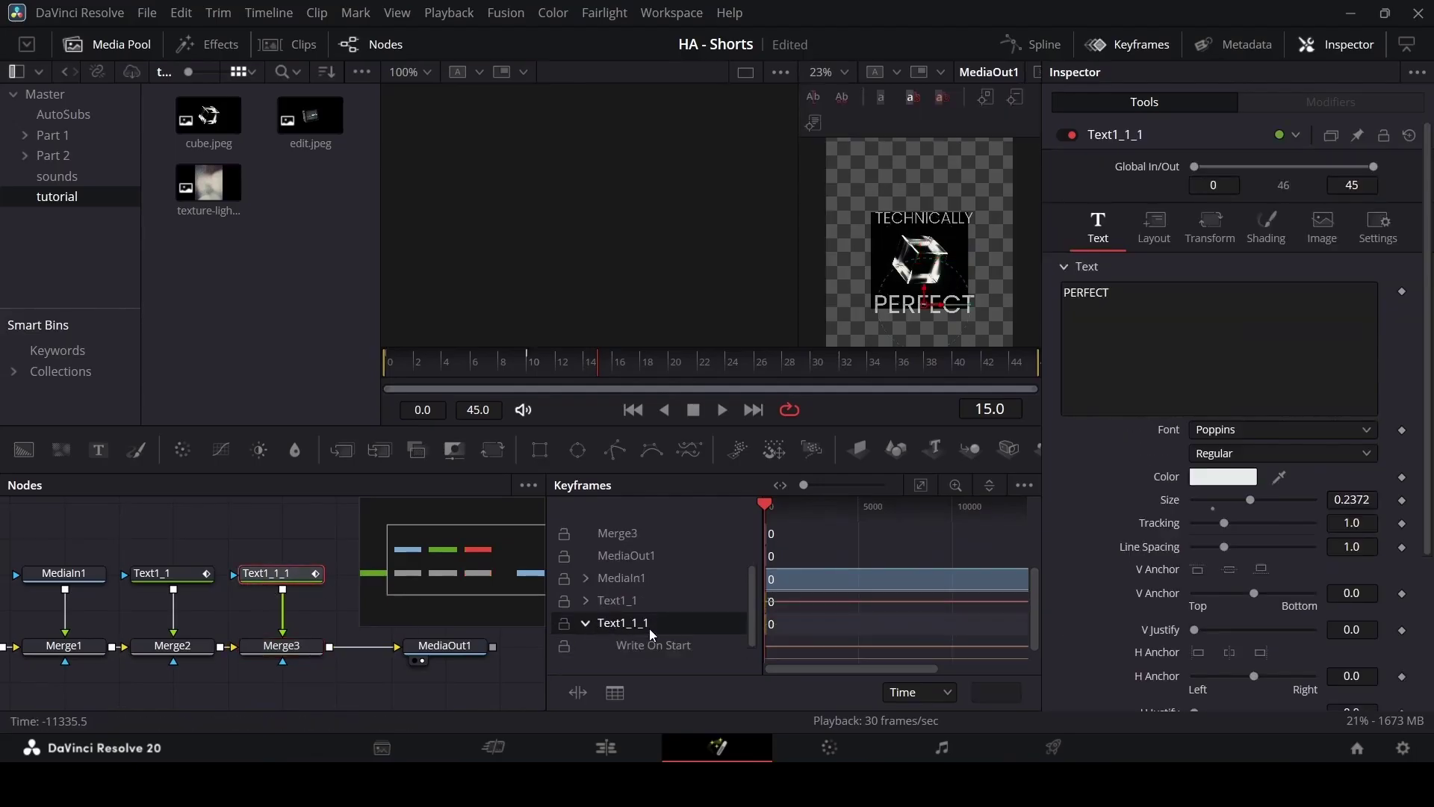
{"action": "left_click", "coordinate": [922, 486]}
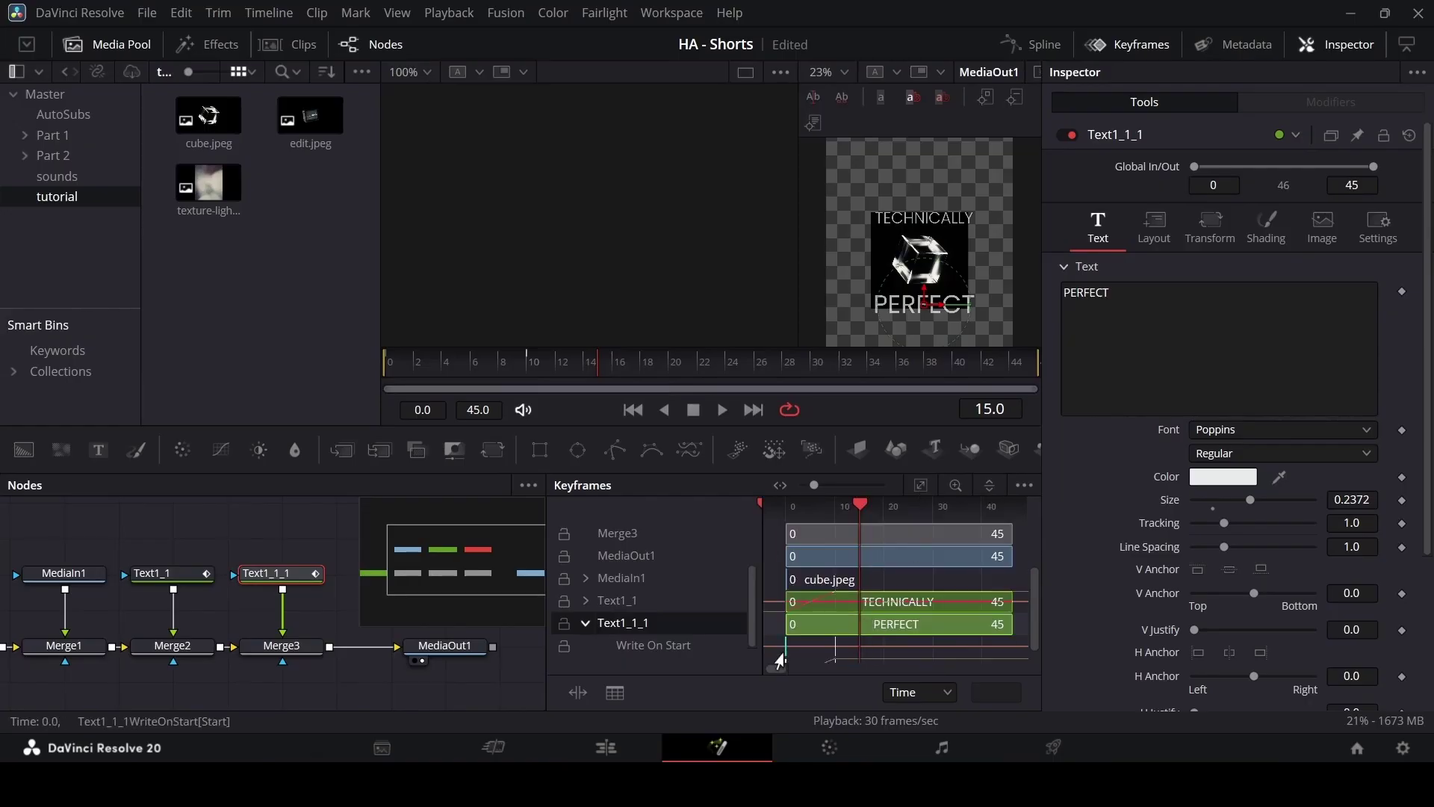
Step: Save the project and shift the PERFECT text's Write On keyframes so the animation starts at frame 15
{"action": "left_click", "coordinate": [863, 602]}
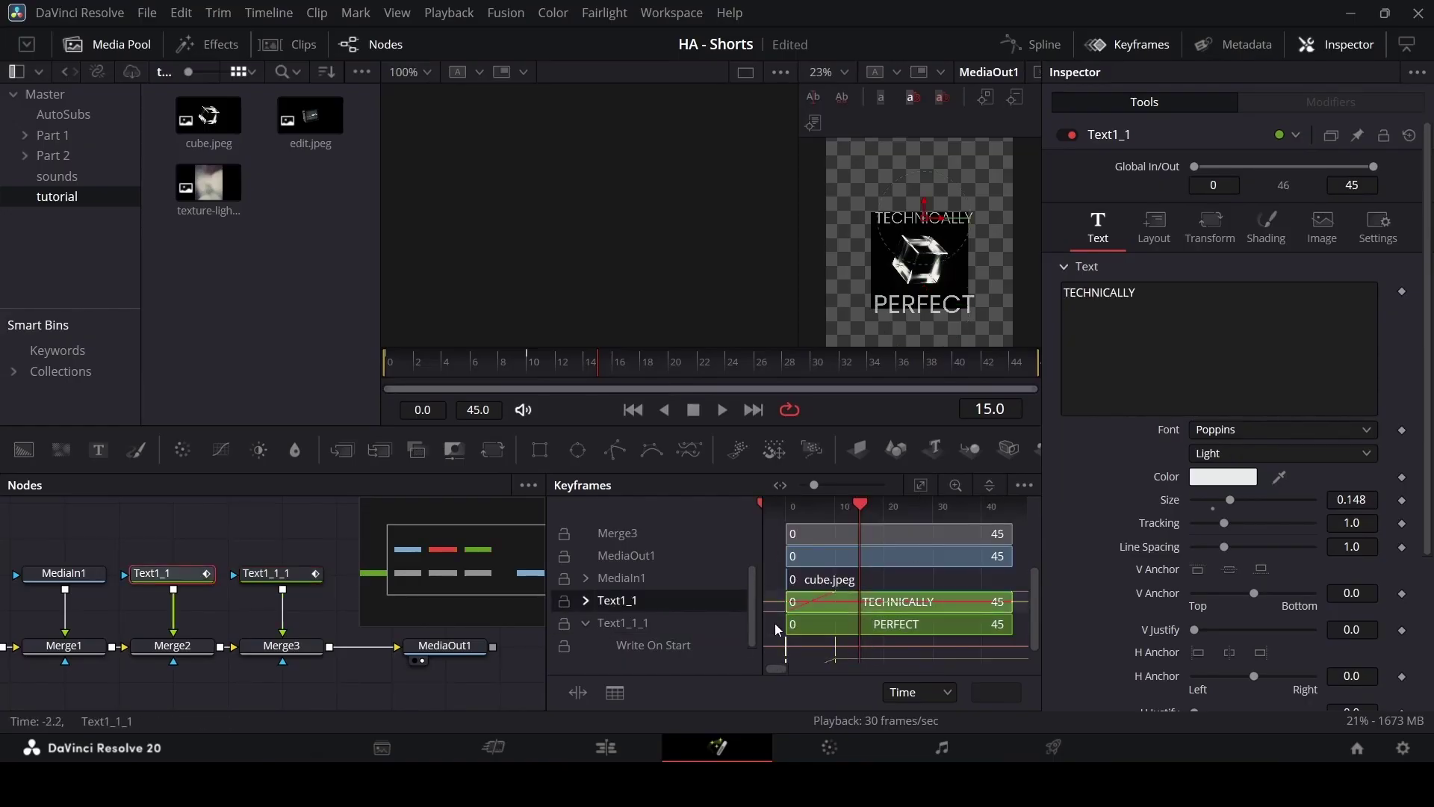
{"action": "key", "text": "ctrl+s"}
{"action": "left_click_drag", "start_coordinate": [751, 476], "coordinate": [751, 389]}
{"action": "mouse_move", "coordinate": [856, 664]}
{"action": "left_mouse_down"}
{"action": "mouse_move", "coordinate": [768, 626]}
{"action": "mouse_move", "coordinate": [858, 641]}
{"action": "left_mouse_up"}
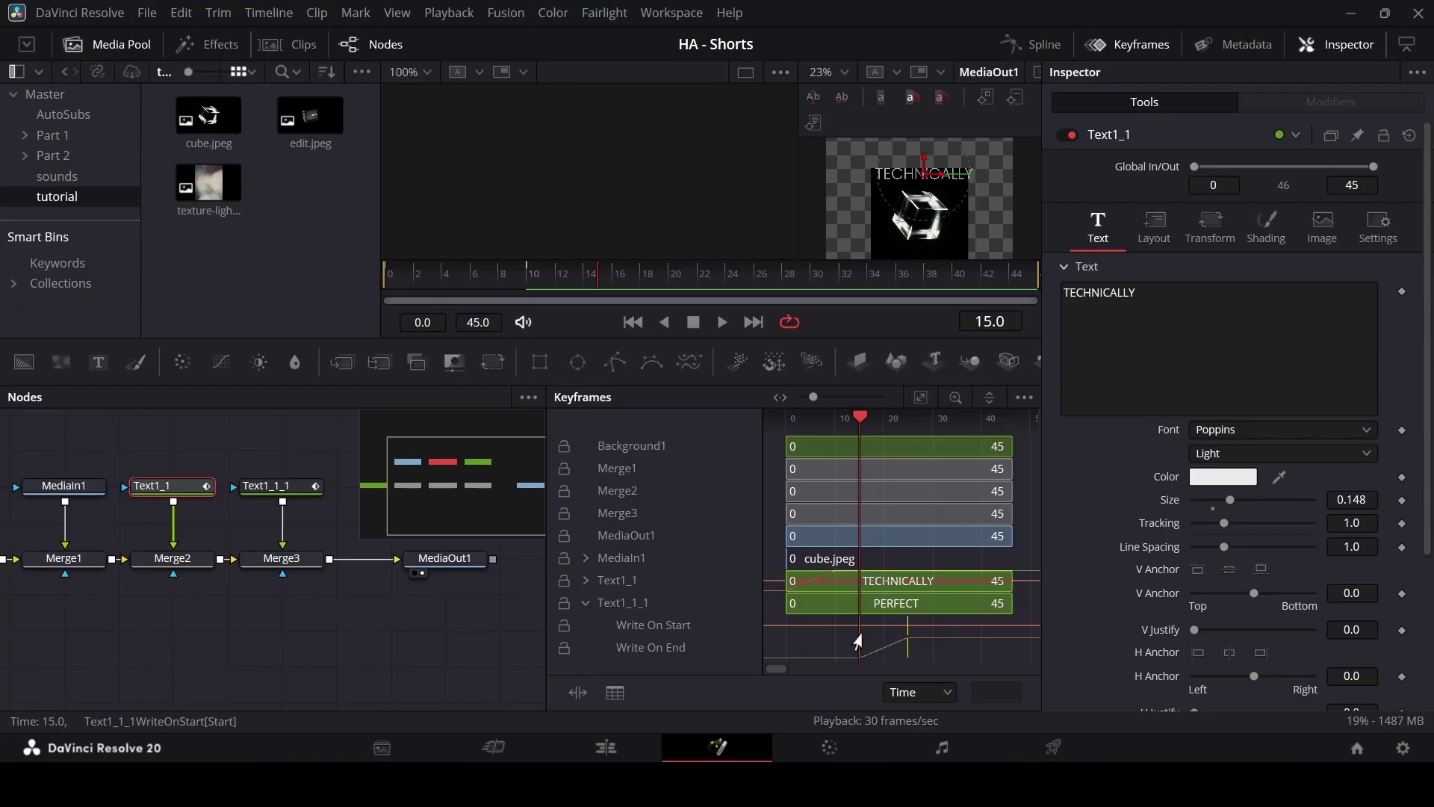
Step: Play back the retimed PERFECT text animation, stop it, and close the Keyframes editor
{"action": "key", "text": "space"}
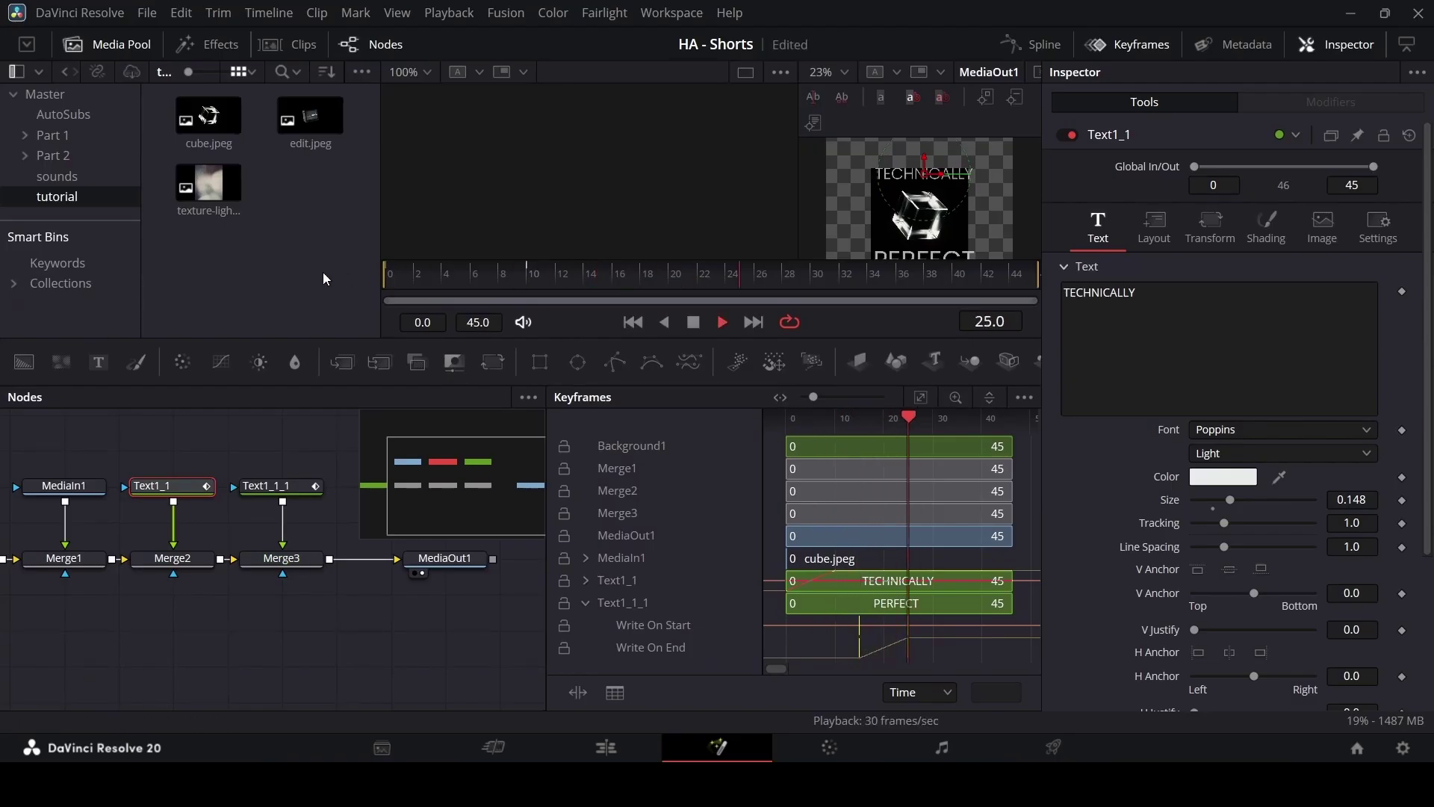
{"action": "key", "text": "space"}
{"action": "left_click", "coordinate": [1128, 44]}
{"action": "left_click", "coordinate": [743, 579]}
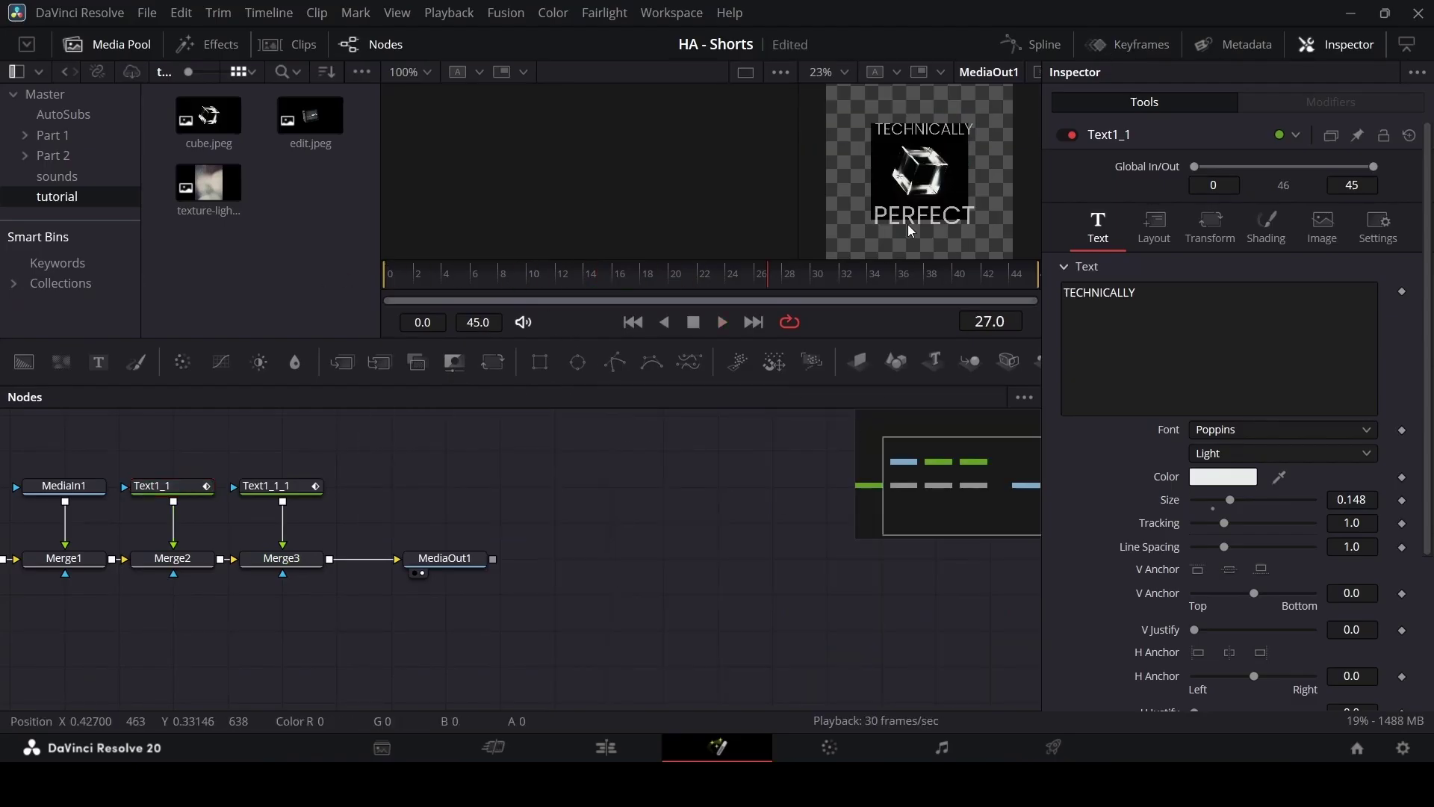
Step: Play back the retimed cube scene on the edit timeline from 00:00:52:05
{"action": "left_click", "coordinate": [606, 748]}
{"action": "left_click", "coordinate": [761, 495]}
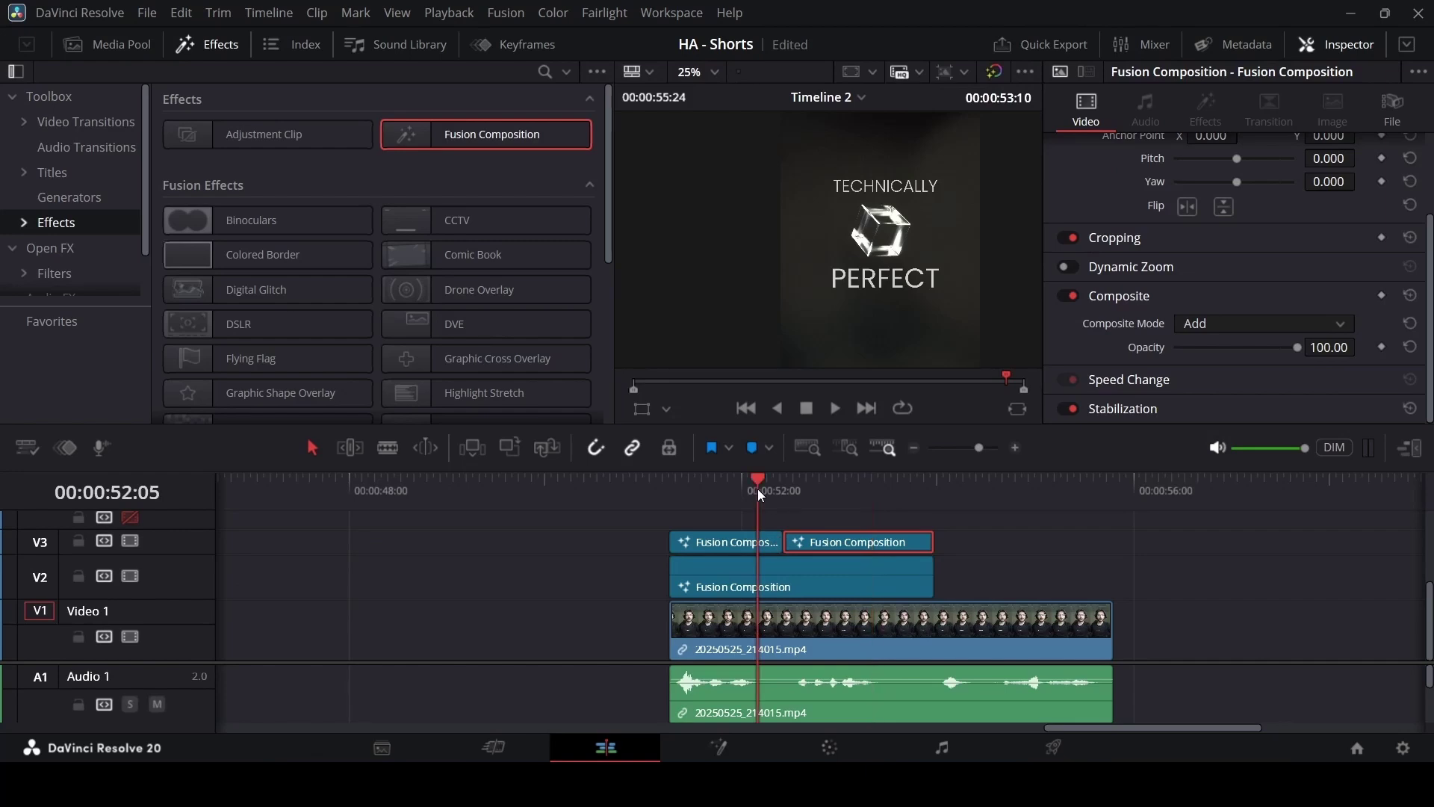
{"action": "key", "text": "space"}
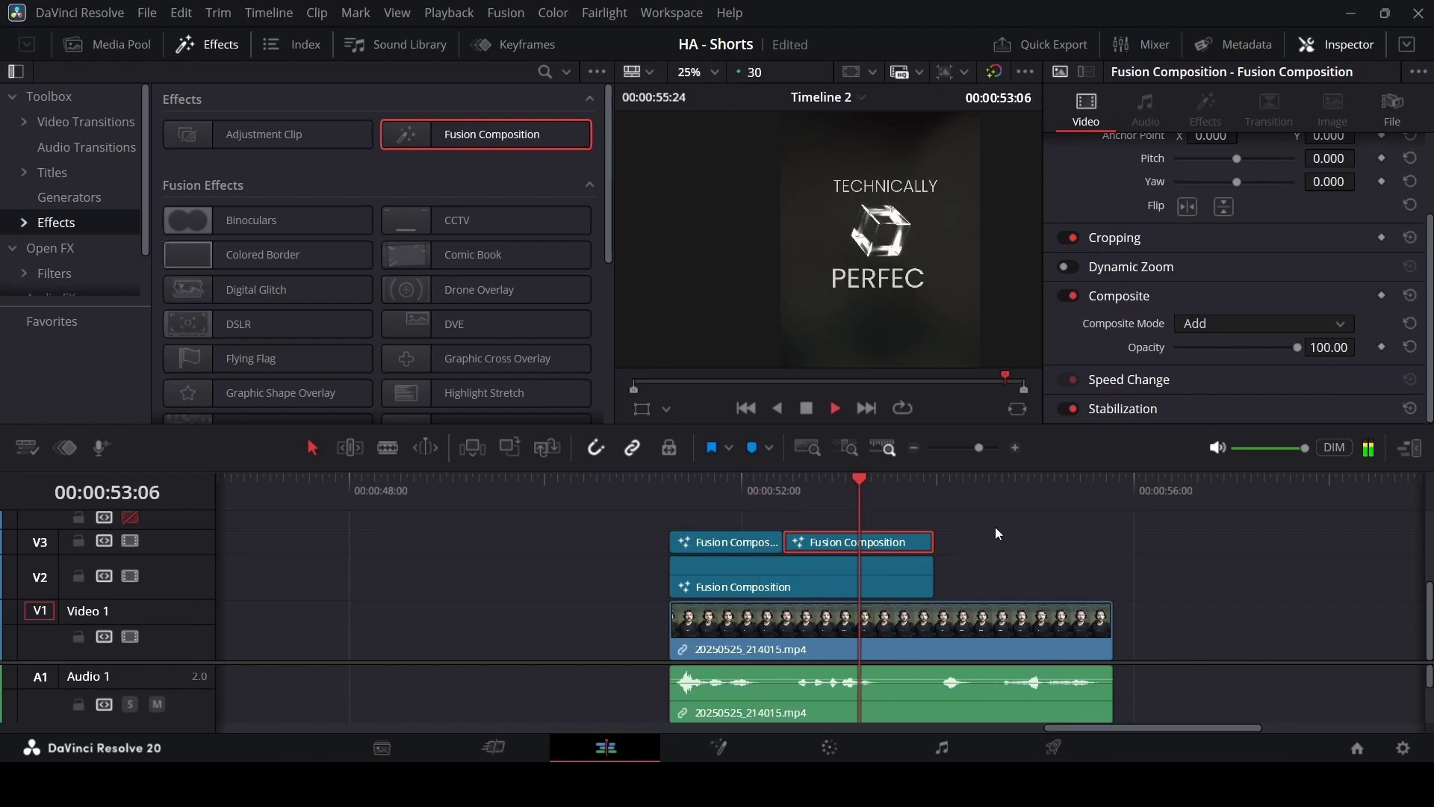
{"action": "key", "text": "space"}
Step: Reopen the cube composition in Fusion and insert a Transform node between Merge3 and MediaOut1, spacing the nodes apart
{"action": "right_click", "coordinate": [859, 541]}
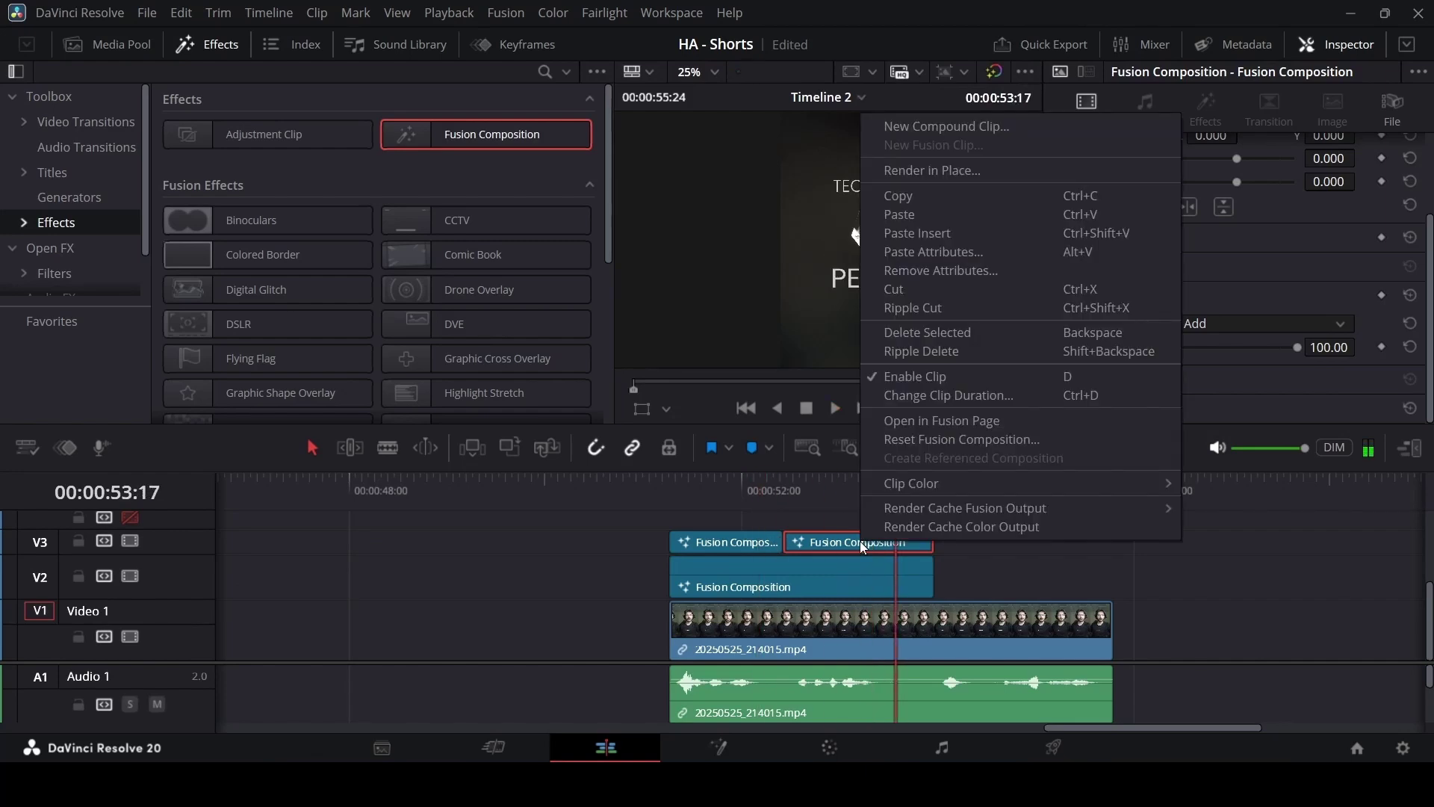
{"action": "left_click", "coordinate": [931, 423]}
{"action": "left_click_drag", "start_coordinate": [444, 561], "coordinate": [662, 562]}
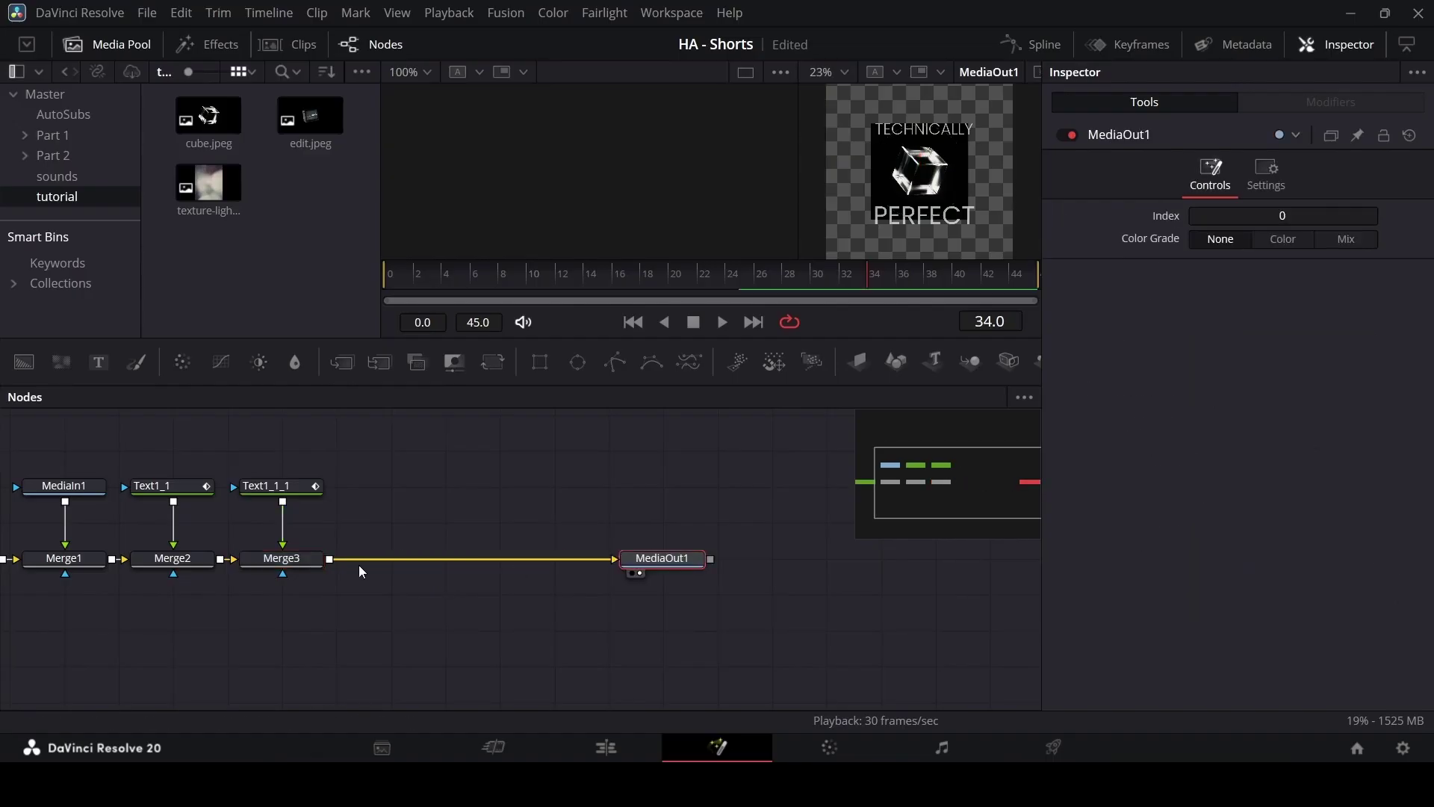
{"action": "left_click", "coordinate": [299, 560]}
{"action": "left_click", "coordinate": [490, 365]}
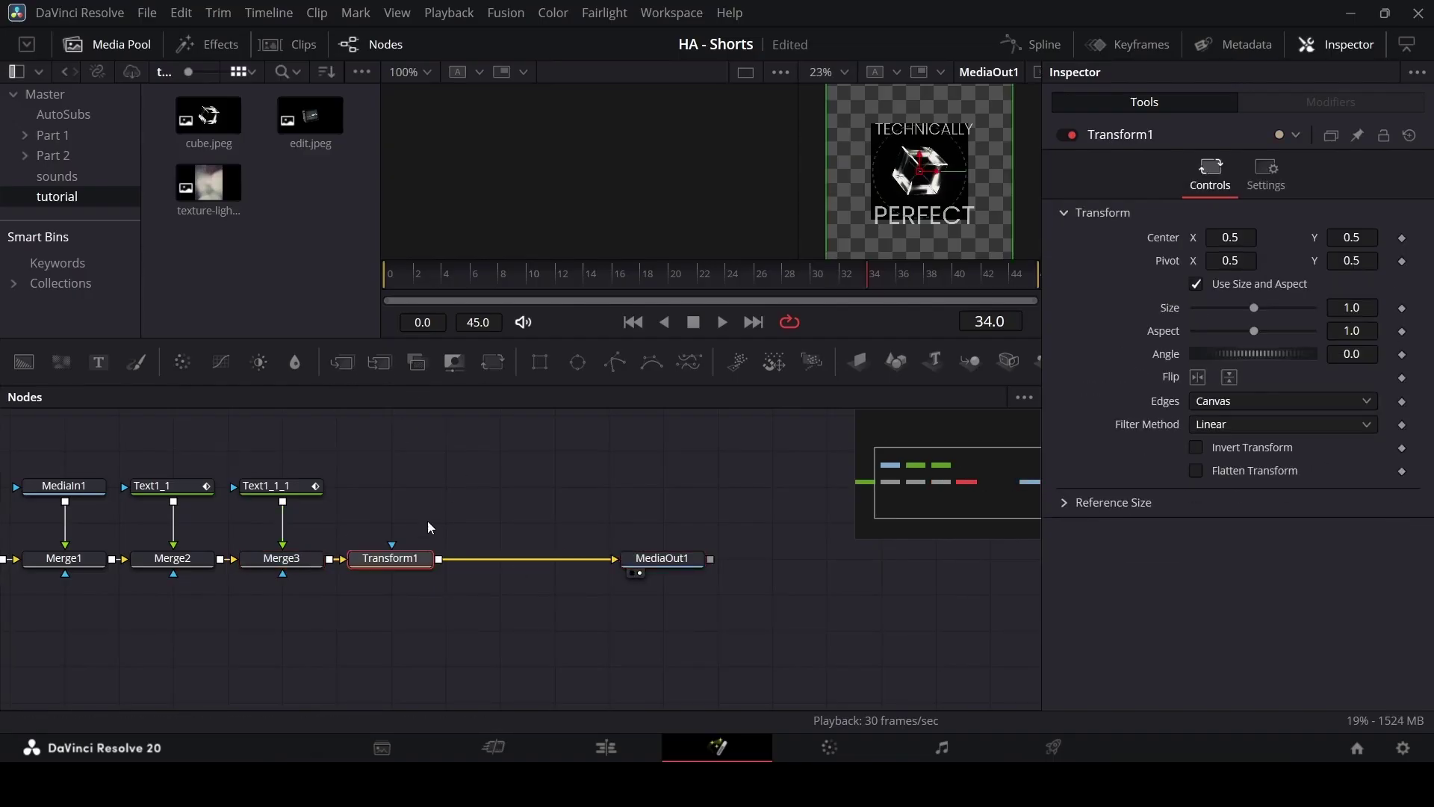
{"action": "left_click_drag", "start_coordinate": [427, 559], "coordinate": [482, 560]}
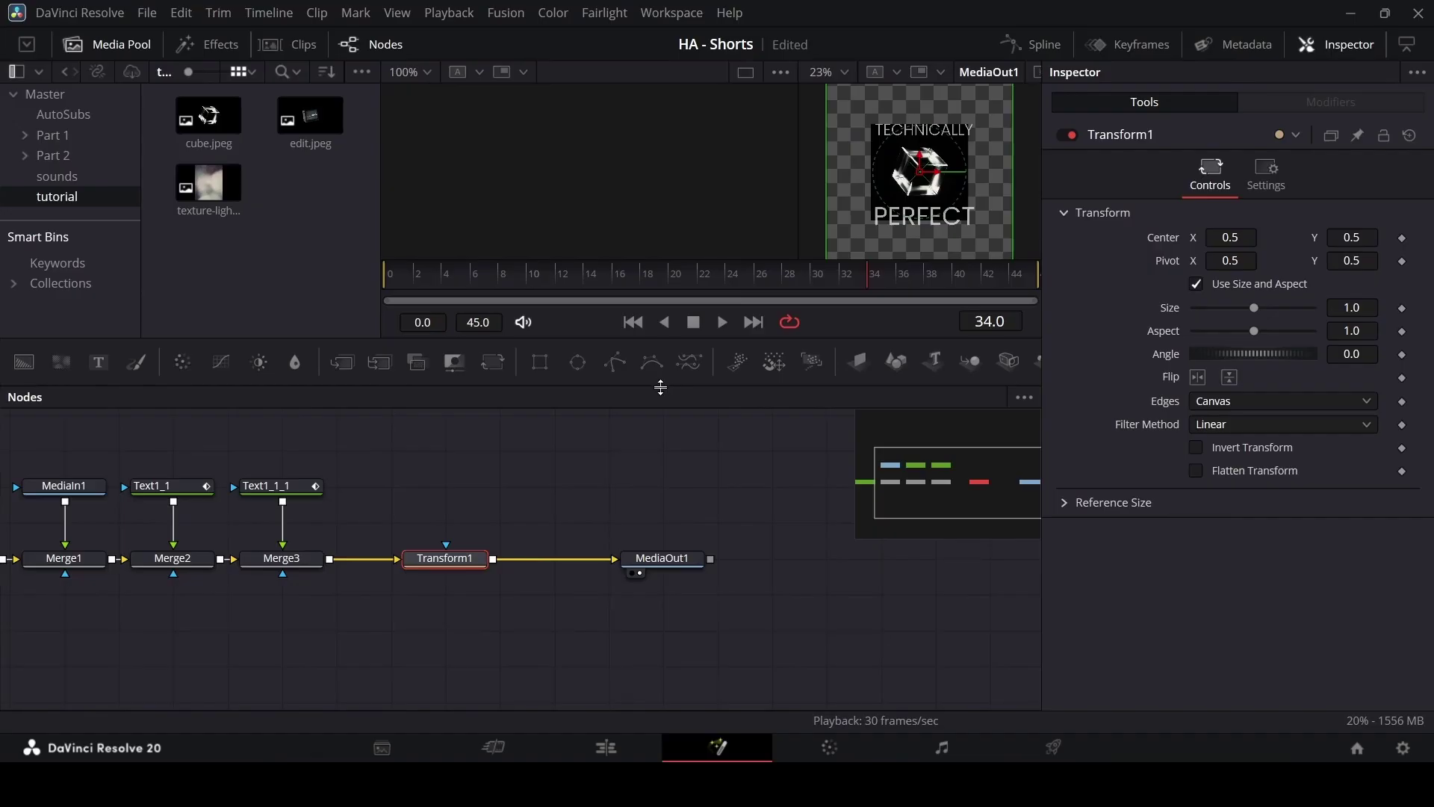
Step: Enlarge the viewer and keyframe the Transform node's Size at 1.0 on frame 0 and 1.25 on frame 45
{"action": "left_click_drag", "start_coordinate": [661, 387], "coordinate": [661, 552]}
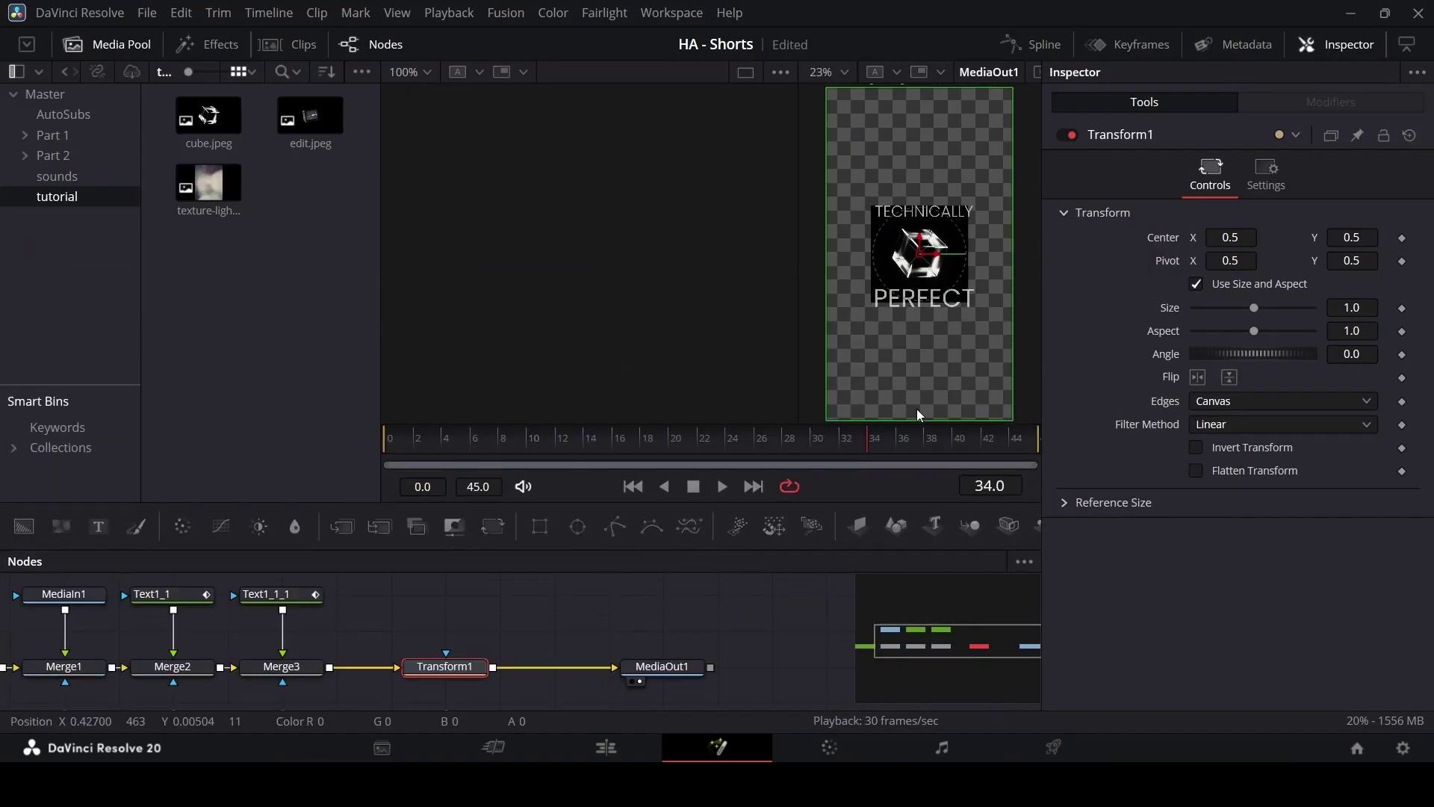
{"action": "left_click", "coordinate": [501, 448]}
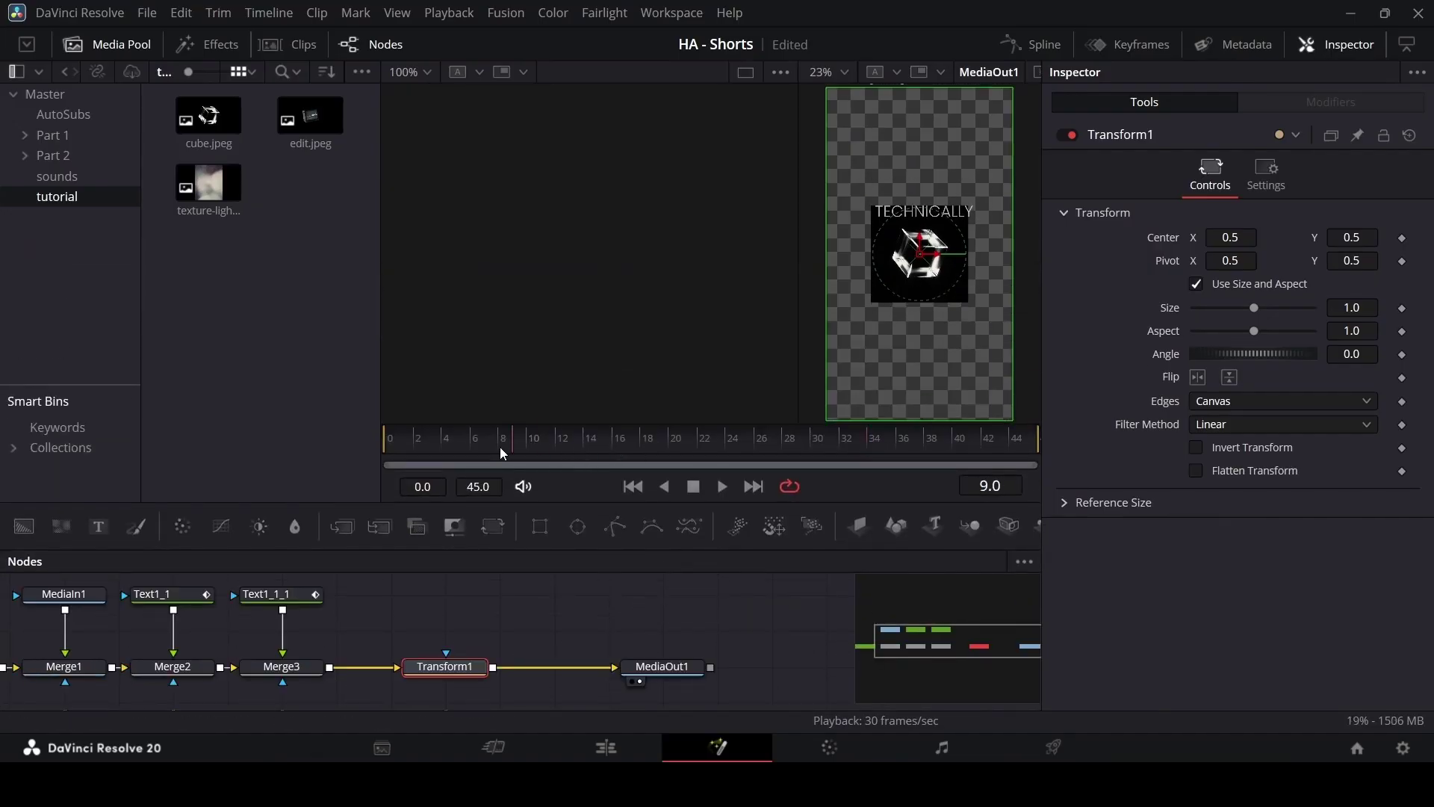
{"action": "left_click_drag", "start_coordinate": [500, 447], "coordinate": [364, 448]}
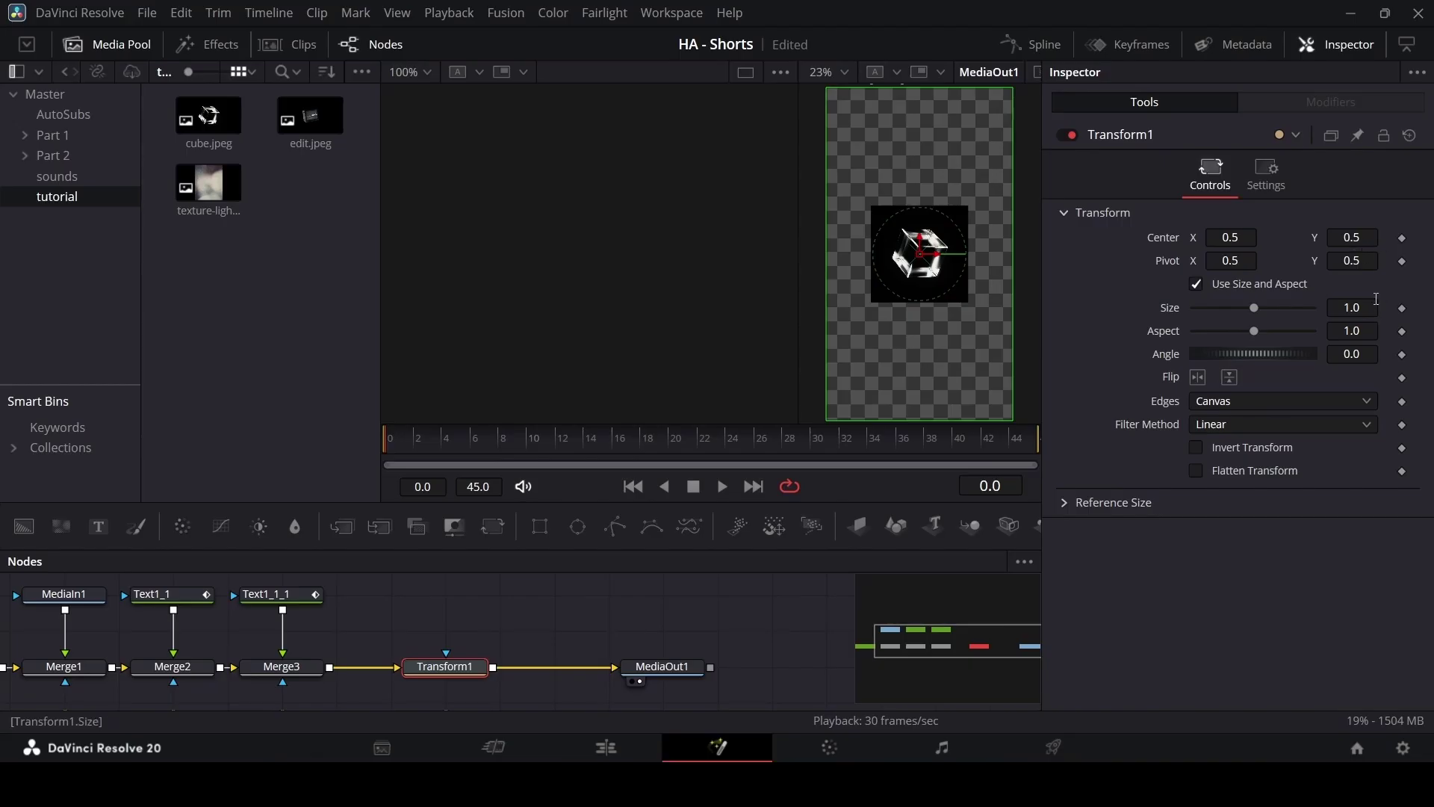
{"action": "left_click", "coordinate": [1402, 307]}
{"action": "key", "text": "End"}
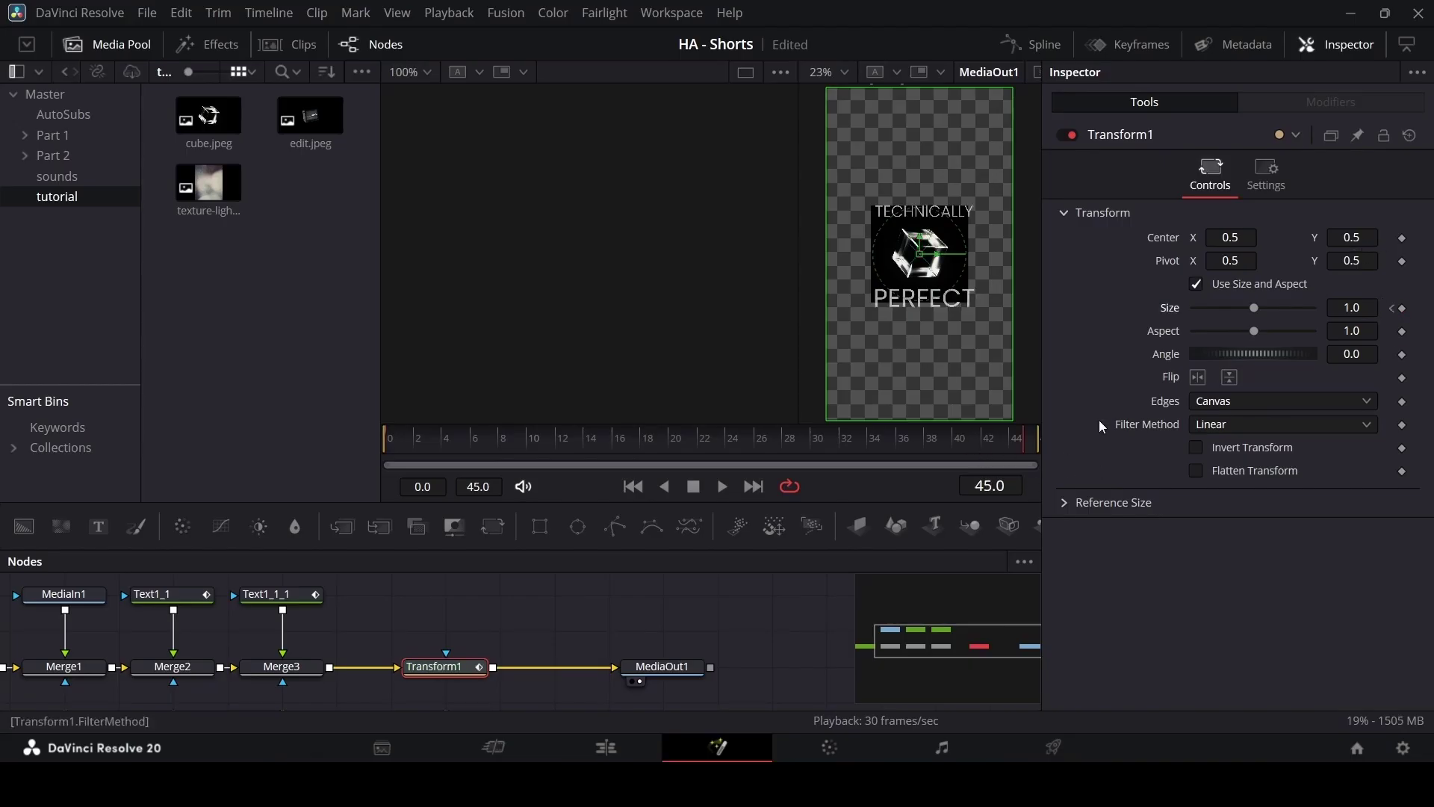
{"action": "left_click_drag", "start_coordinate": [1256, 308], "coordinate": [1260, 309]}
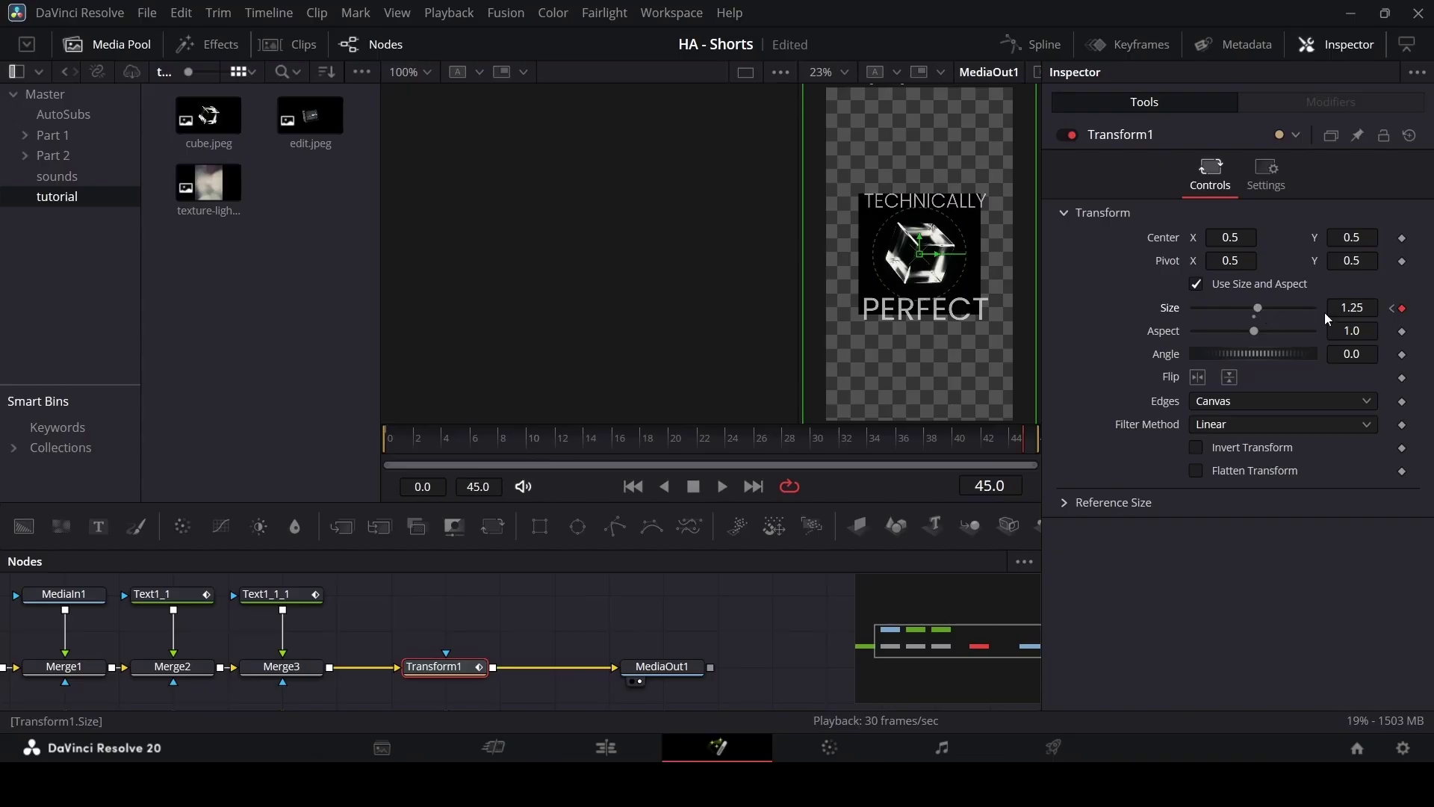
Step: Show the Transform node's Size curve in the Spline editor and smooth it, extending the end keyframe's handle back toward the first keyframe
{"action": "left_click", "coordinate": [1028, 44]}
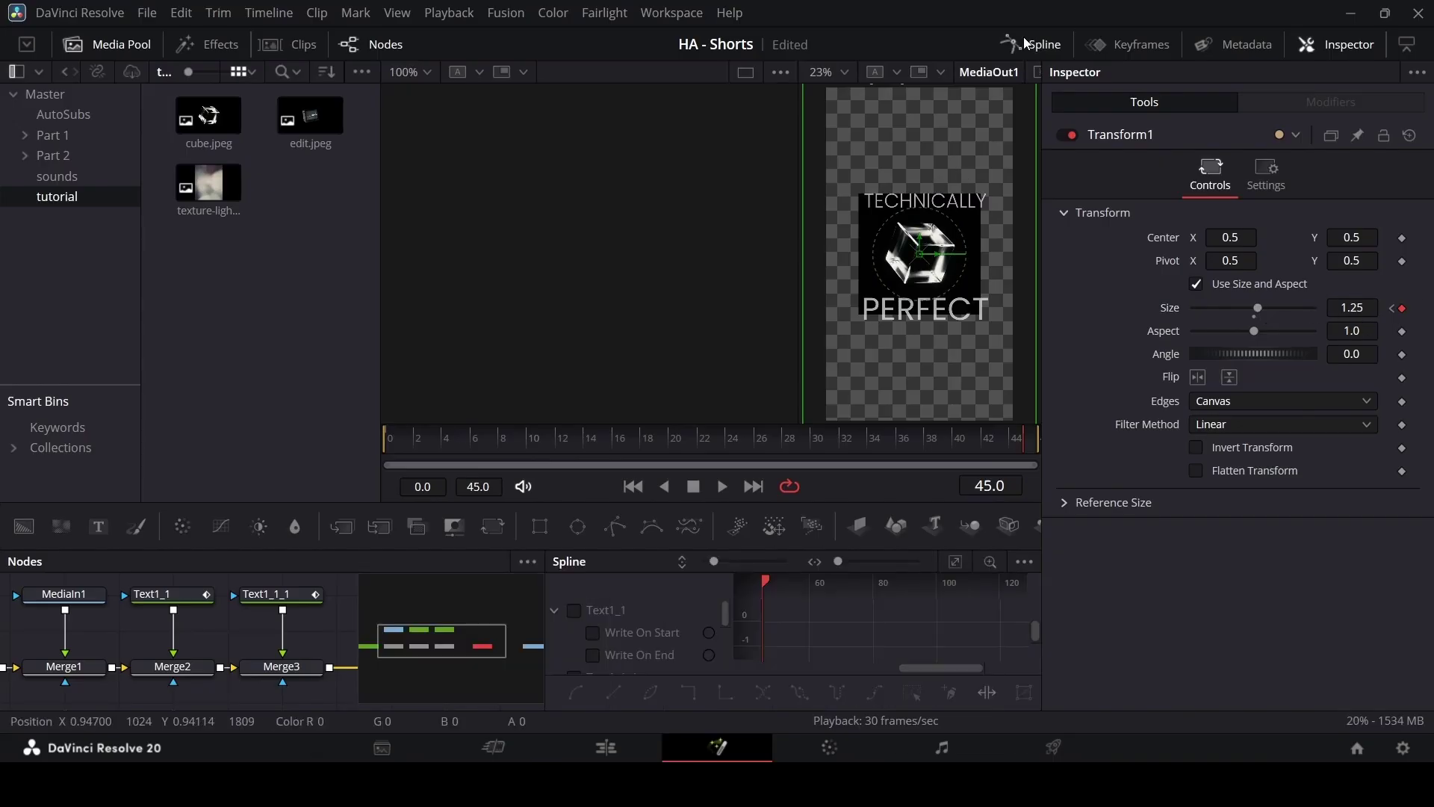
{"action": "scroll", "coordinate": [641, 612], "scroll_direction": "down", "scroll_amount": 1}
{"action": "left_click", "coordinate": [593, 656]}
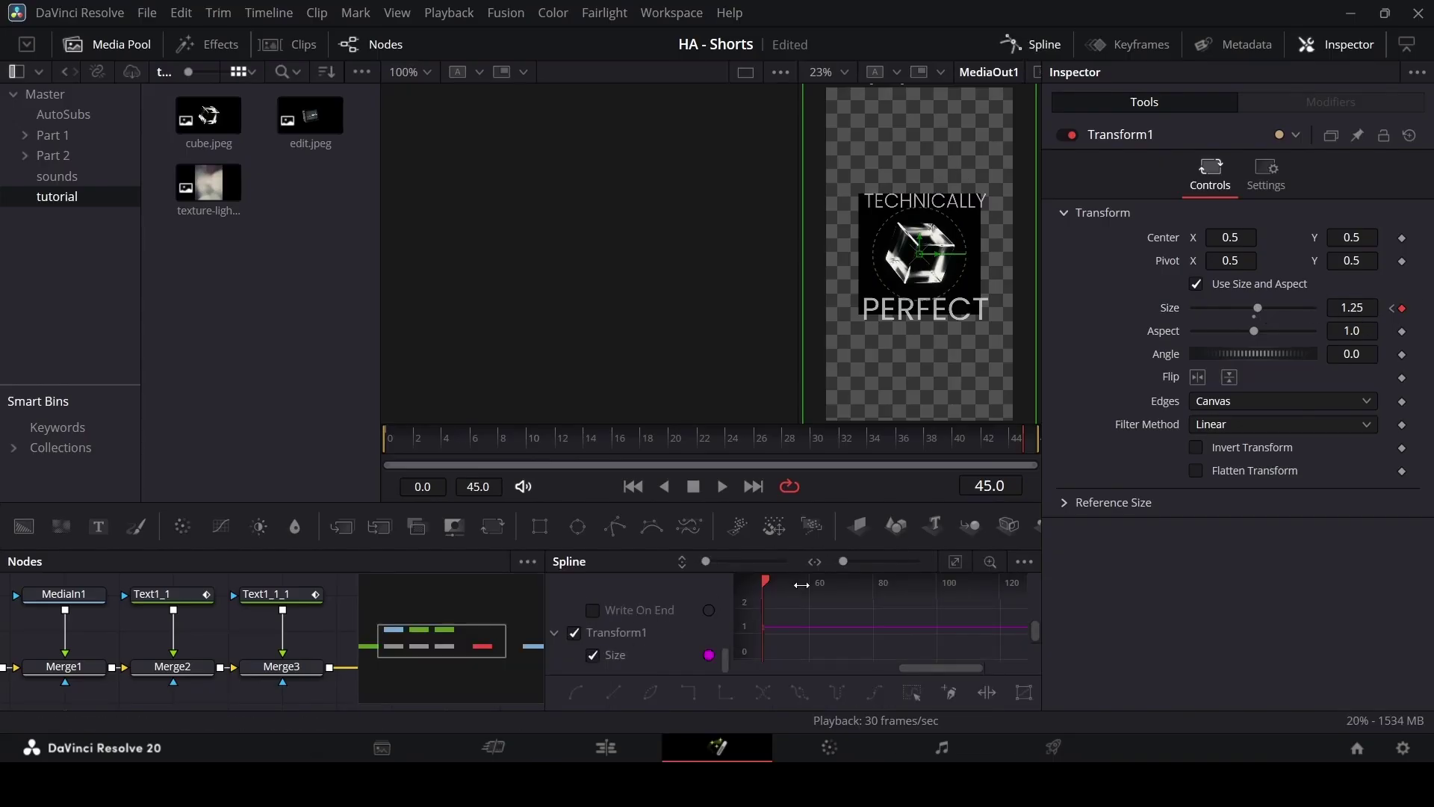
{"action": "left_click", "coordinate": [956, 562]}
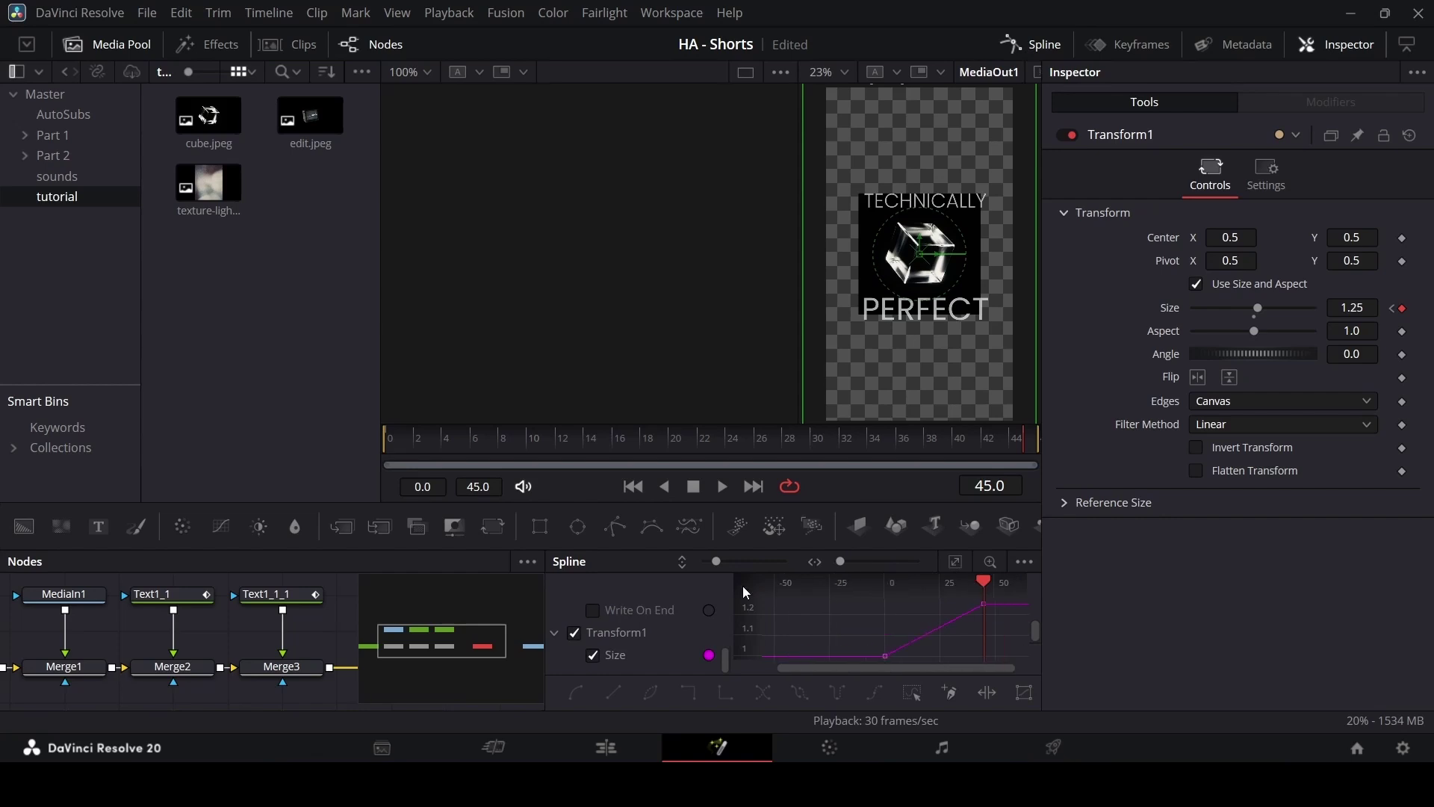
{"action": "left_click_drag", "start_coordinate": [971, 608], "coordinate": [883, 608]}
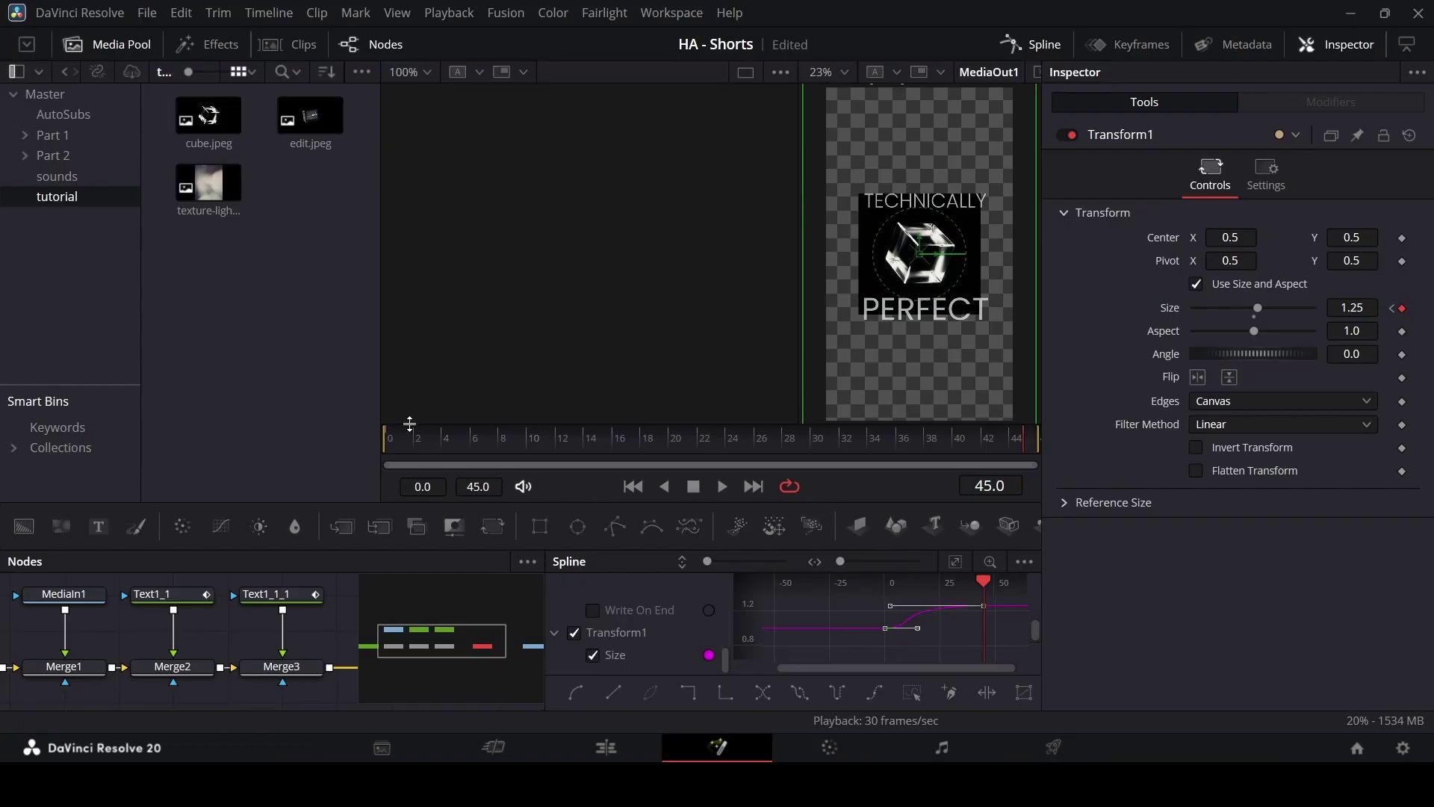
Step: Play back the eased scale-up in Fusion and on the edit timeline around the cube scene
{"action": "key", "text": "Home"}
{"action": "key", "text": "space"}
{"action": "key", "text": "space"}
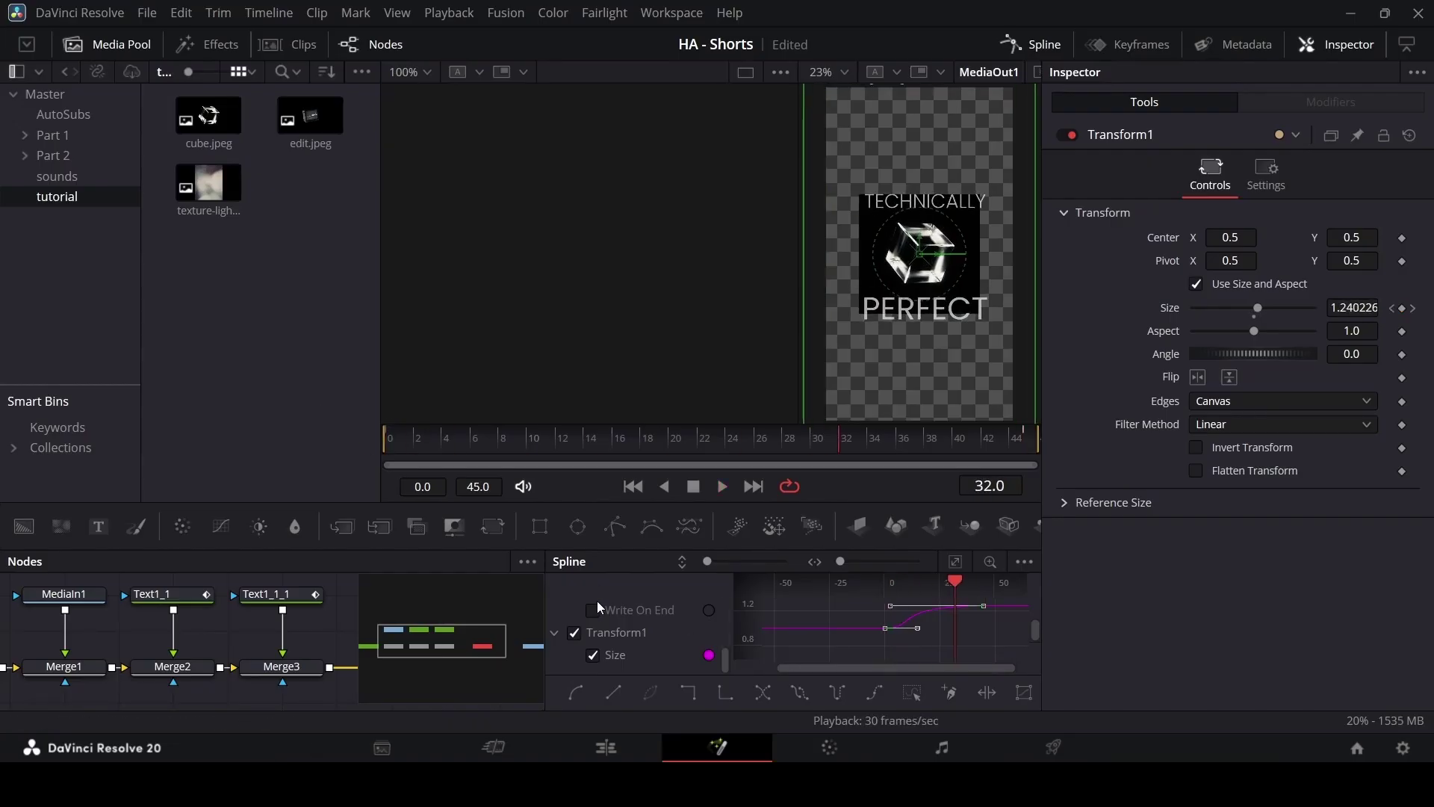
{"action": "left_click", "coordinate": [614, 753]}
{"action": "left_click", "coordinate": [748, 484]}
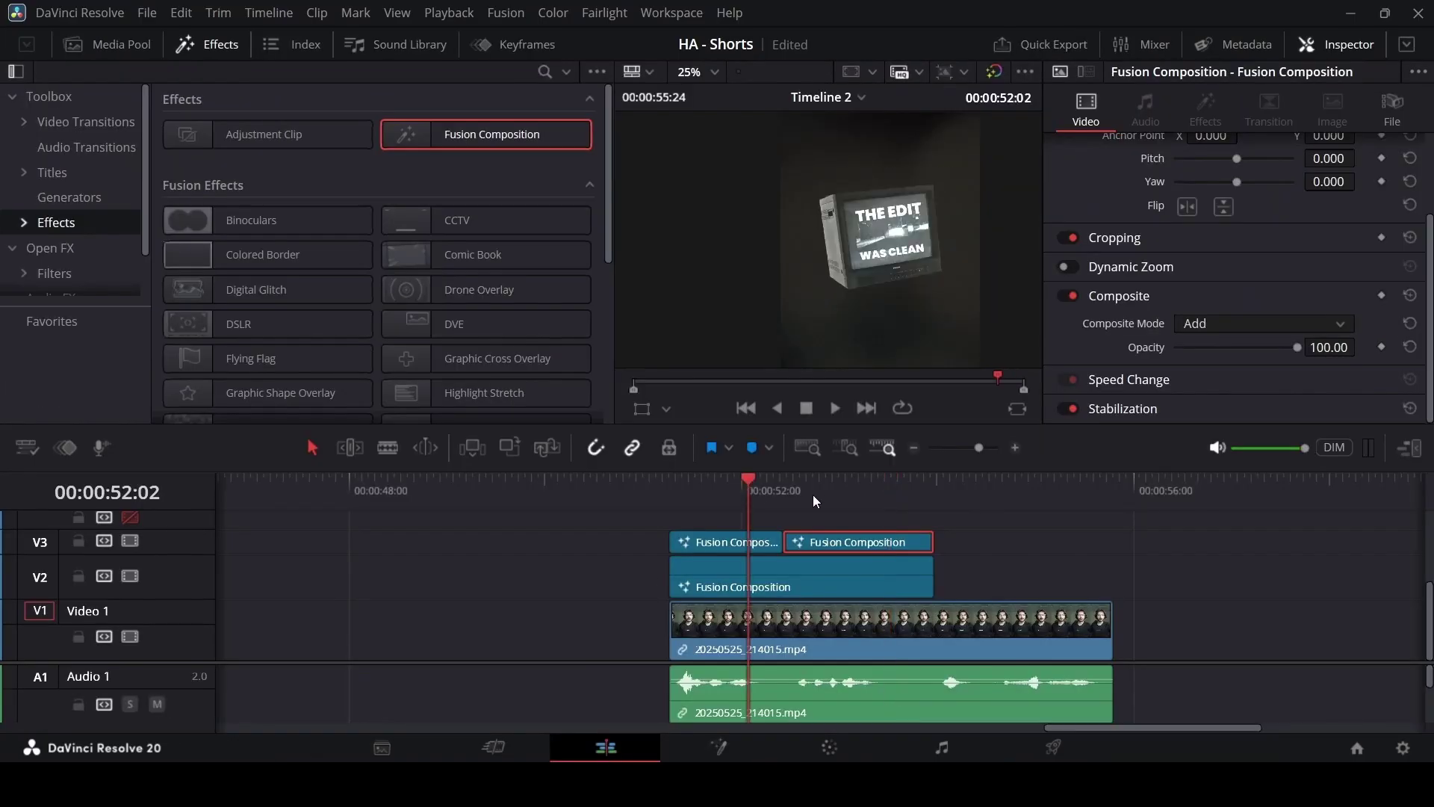
{"action": "key", "text": "space"}
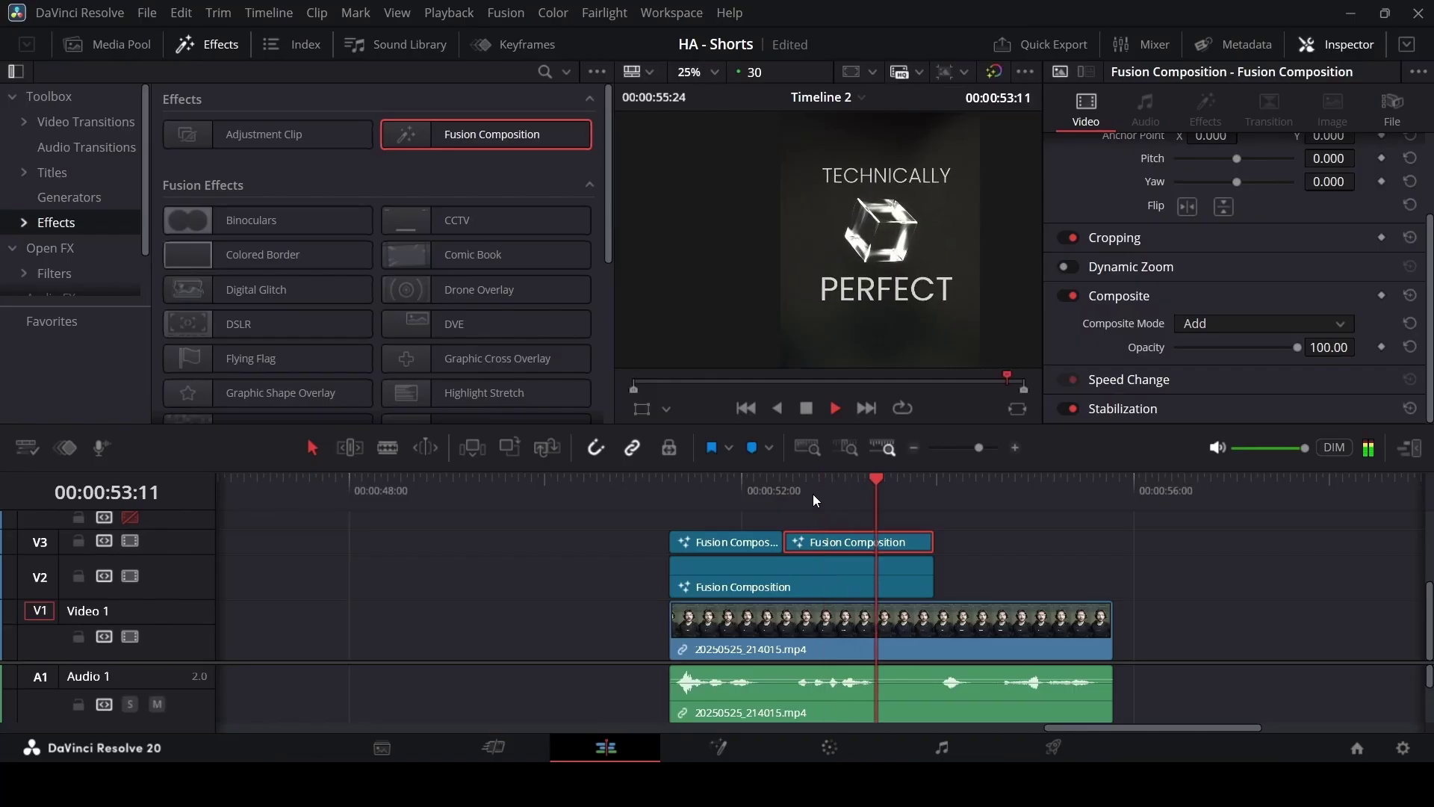
{"action": "left_click", "coordinate": [729, 494]}
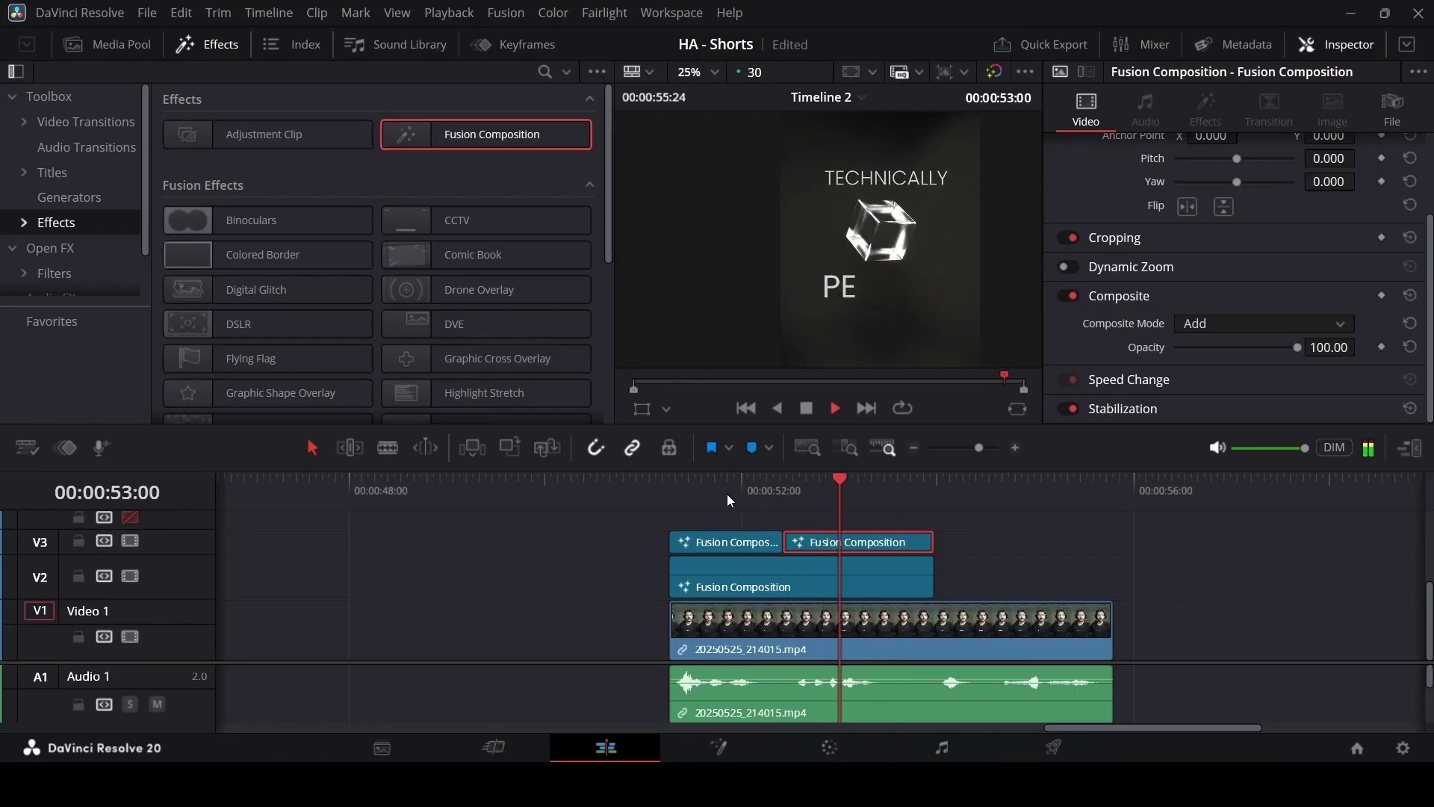
{"action": "key", "text": "space"}
Step: Add a Blur Dissolve transition between the two Fusion Compositions on V3 and shorten it to 6 frames
{"action": "left_click", "coordinate": [698, 523]}
{"action": "scroll", "coordinate": [699, 523], "scroll_direction": "up", "scroll_amount": 2}
{"action": "key", "text": "Up"}
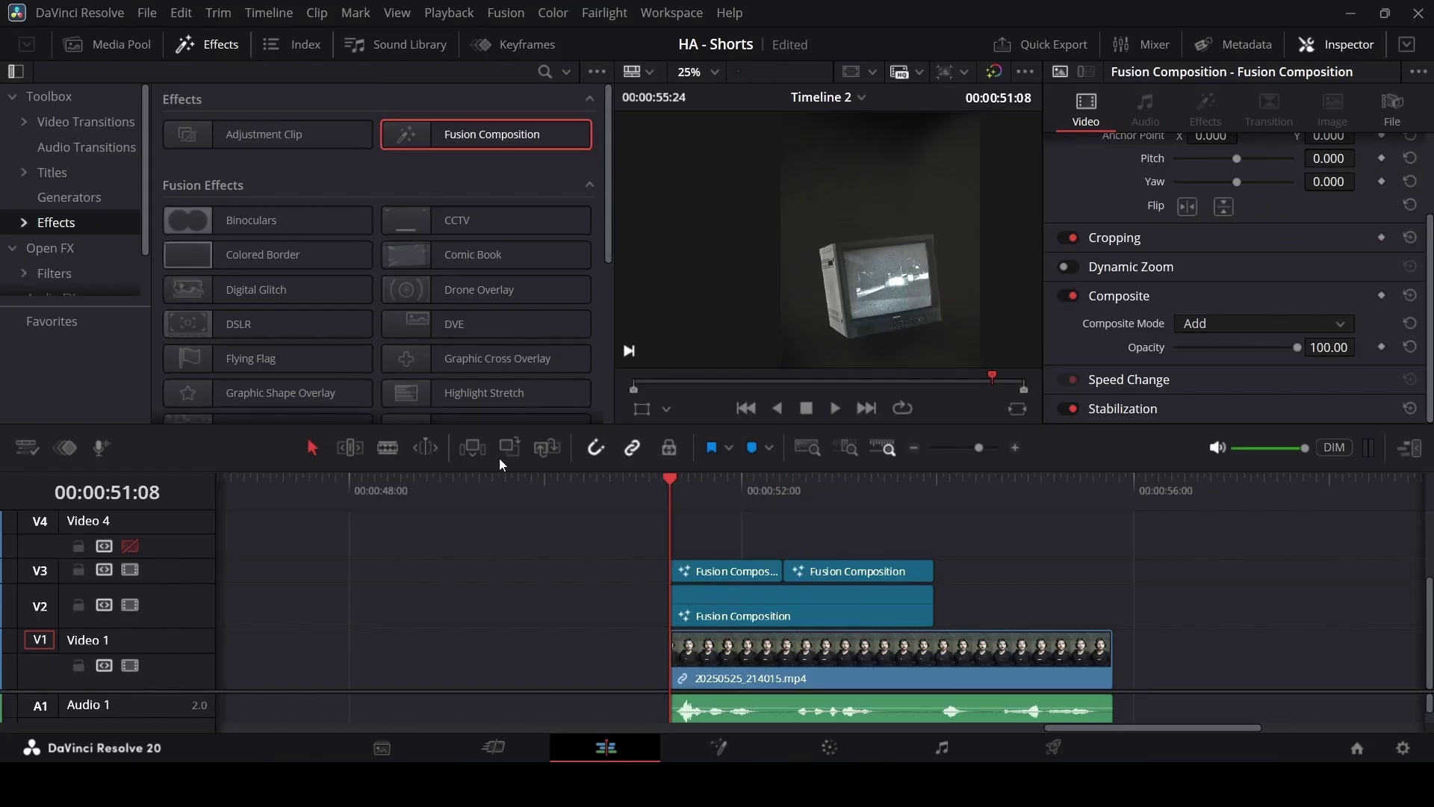
{"action": "left_click", "coordinate": [89, 126]}
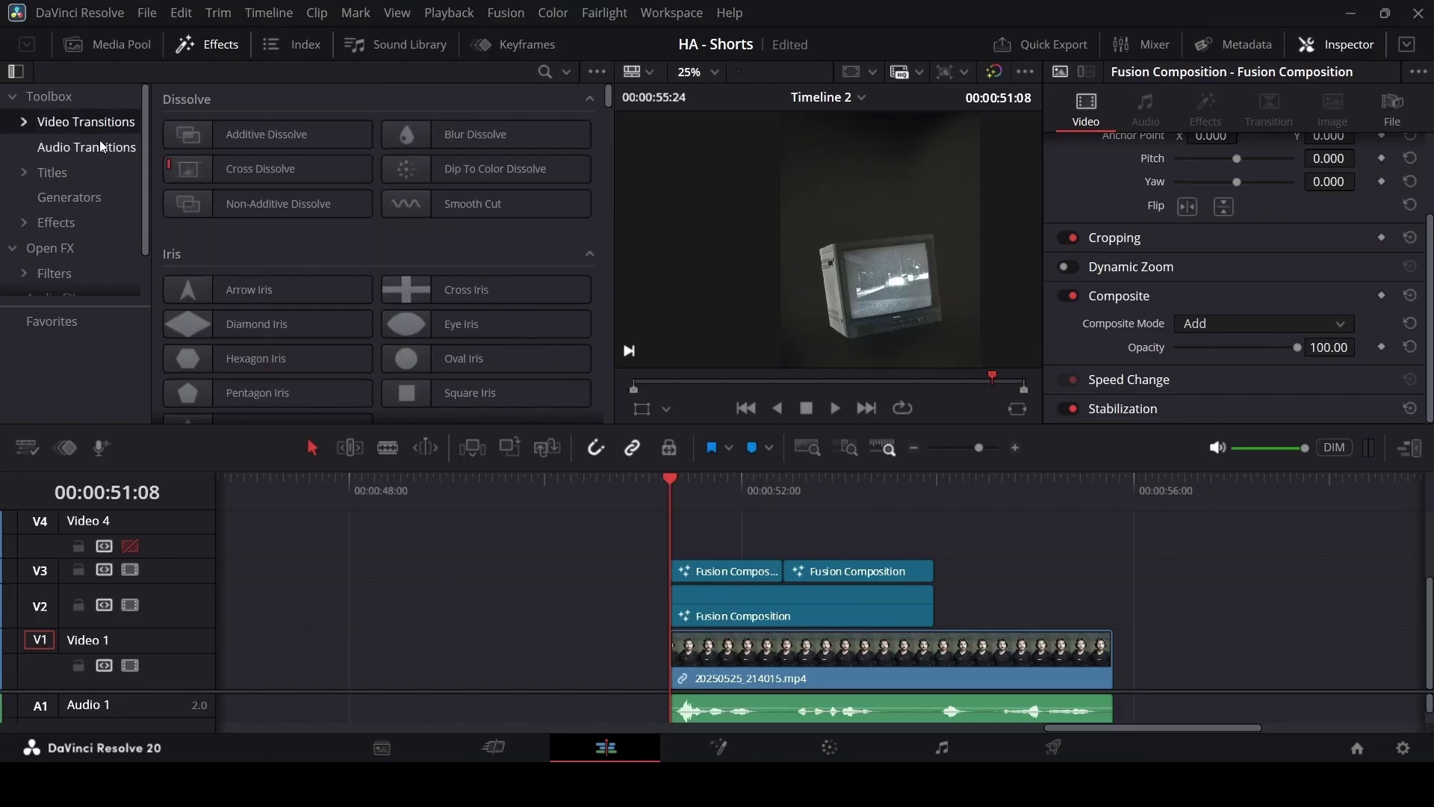
{"action": "mouse_move", "coordinate": [462, 138]}
{"action": "left_mouse_down"}
{"action": "mouse_move", "coordinate": [800, 575]}
{"action": "mouse_move", "coordinate": [786, 585]}
{"action": "mouse_move", "coordinate": [796, 594]}
{"action": "mouse_move", "coordinate": [783, 572]}
{"action": "mouse_move", "coordinate": [723, 590]}
{"action": "mouse_move", "coordinate": [782, 572]}
{"action": "mouse_move", "coordinate": [755, 544]}
{"action": "mouse_move", "coordinate": [774, 544]}
{"action": "left_mouse_up"}
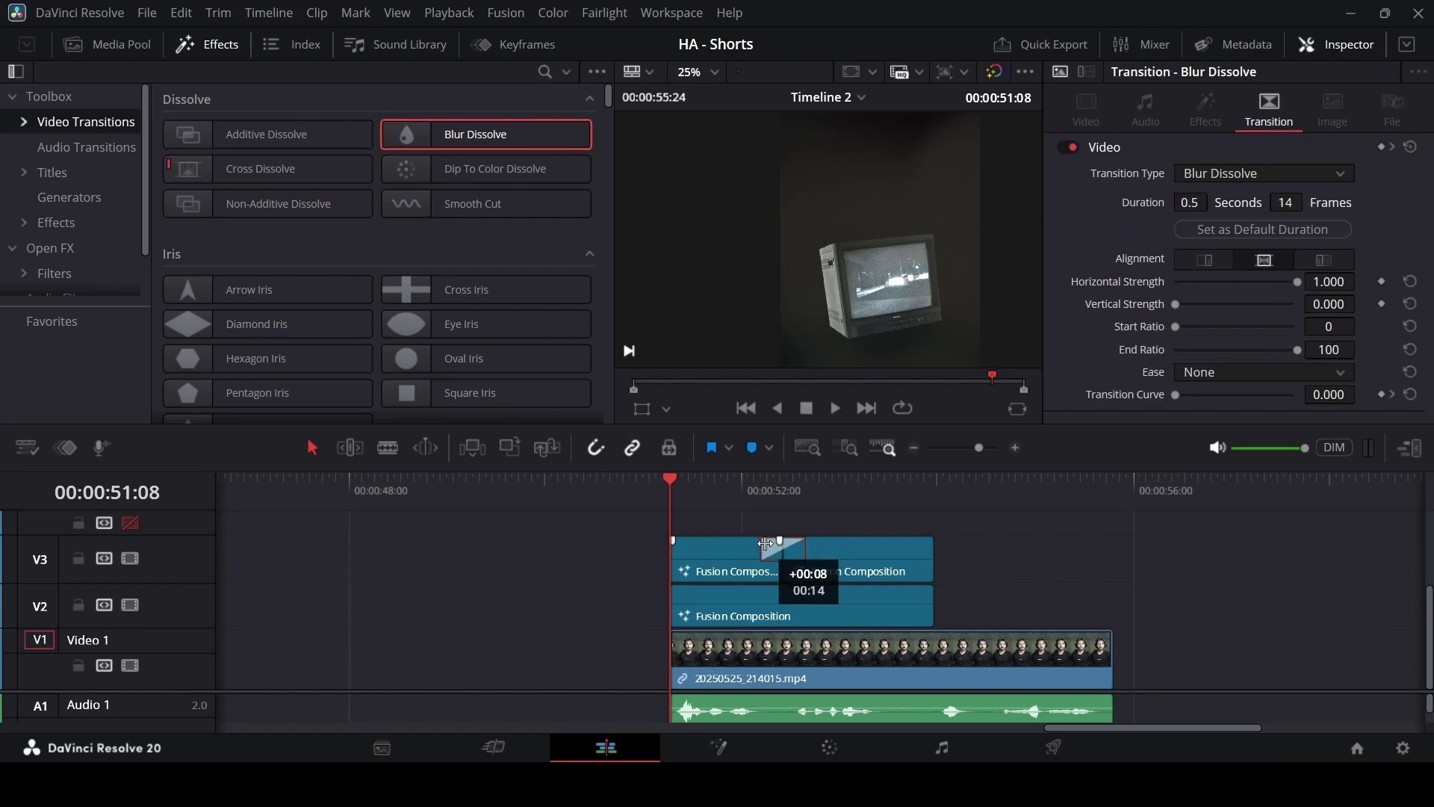
Step: Play back the Blur Dissolve from the start of the clips and scrub through it around 00:00:52:13
{"action": "key", "text": "space"}
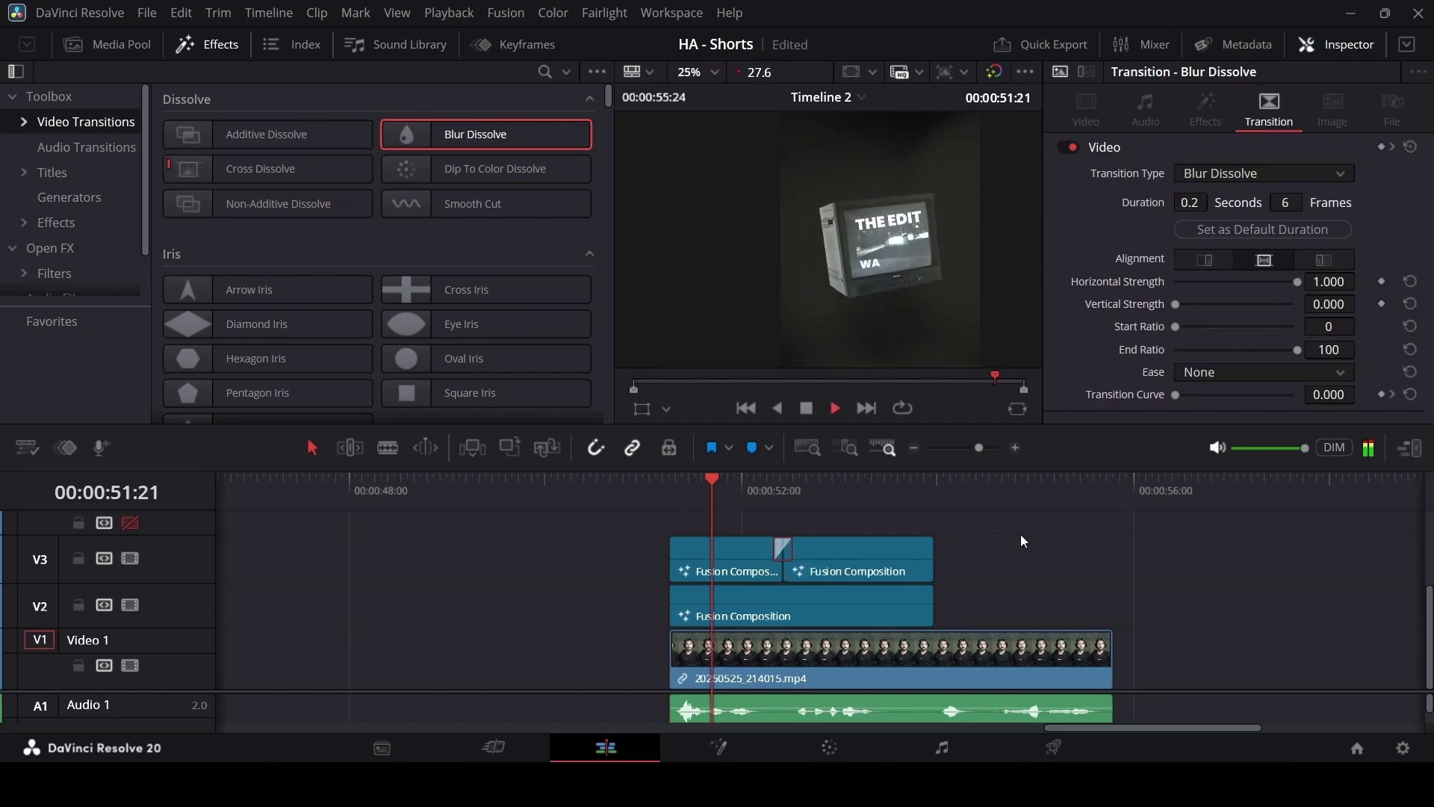
{"action": "key", "text": "space"}
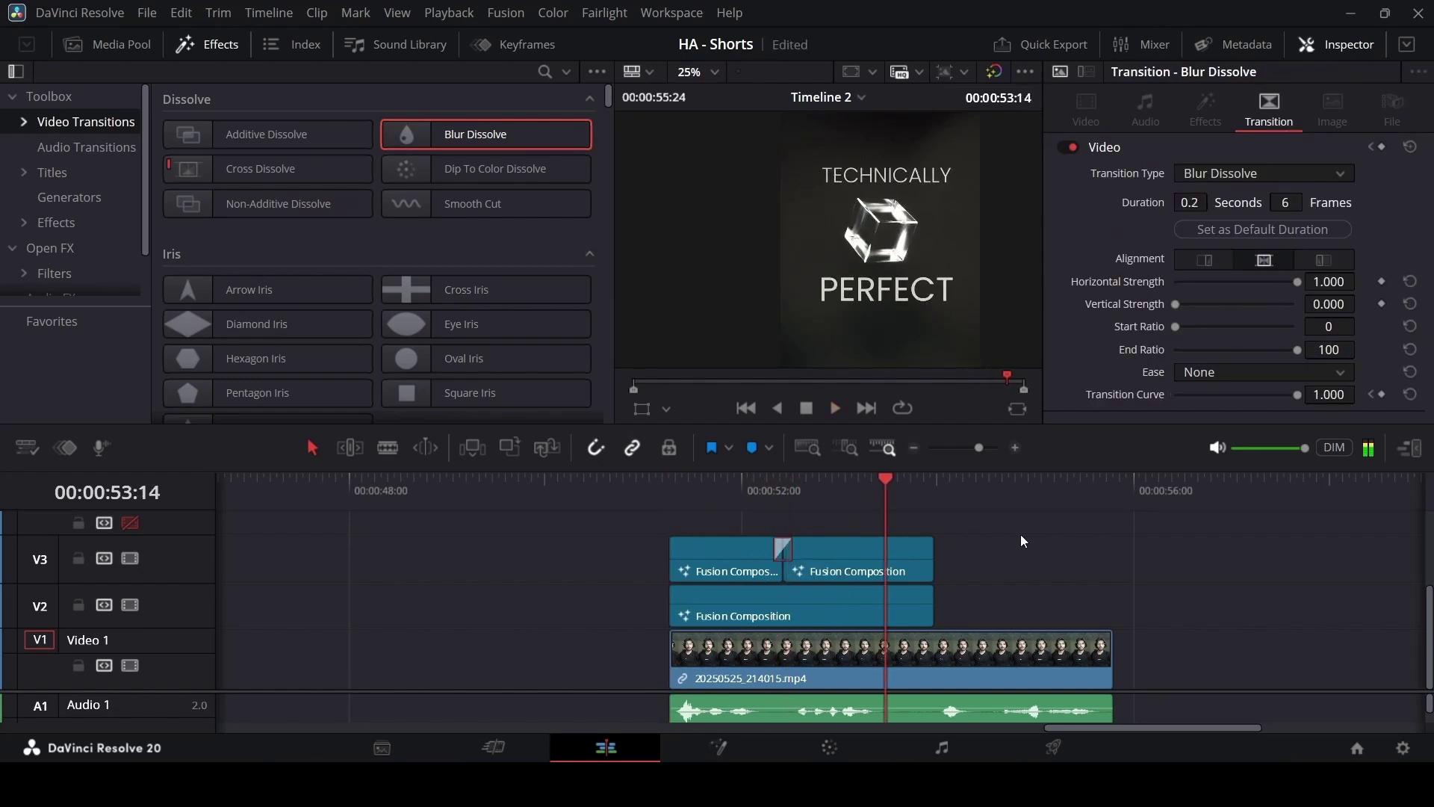
{"action": "left_click", "coordinate": [773, 492]}
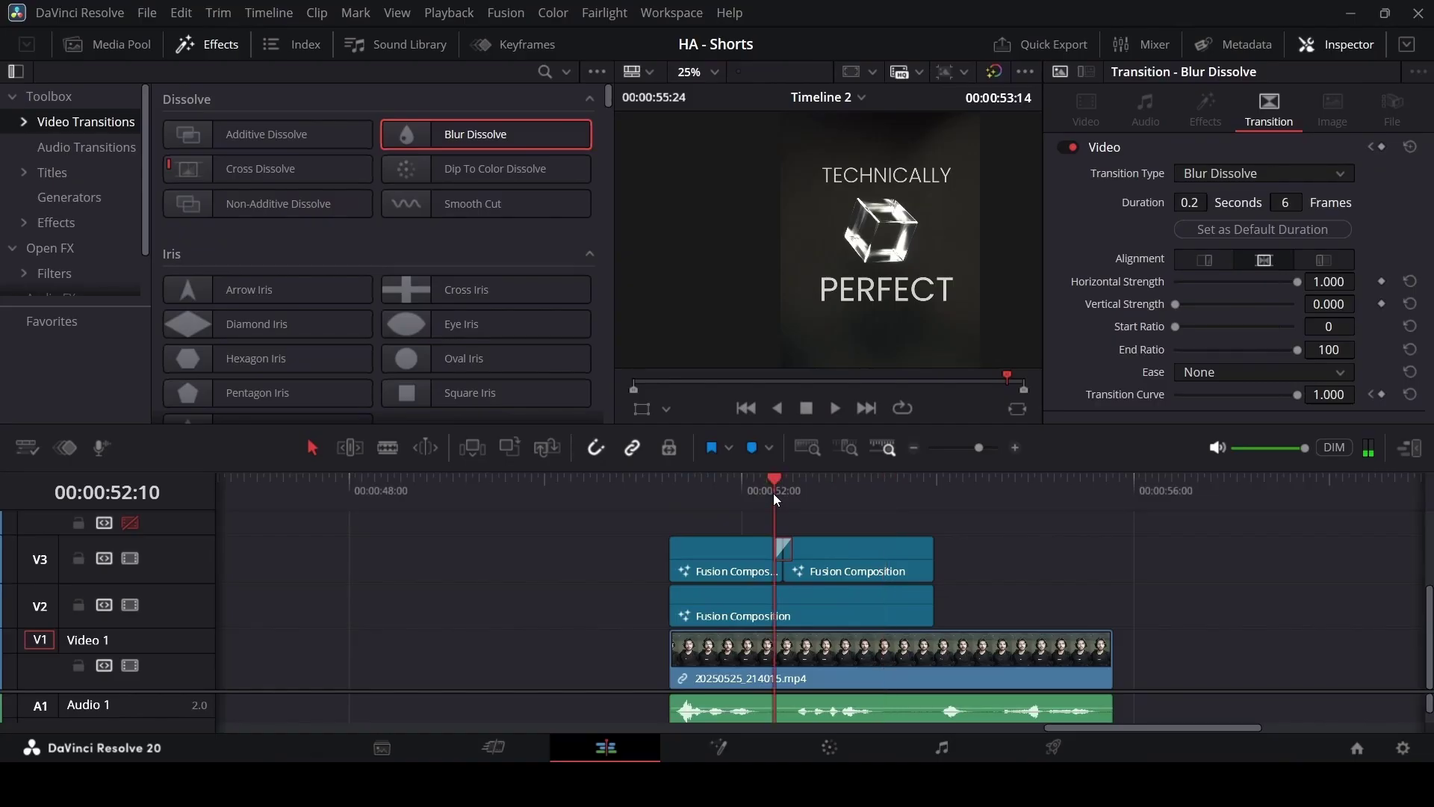
{"action": "left_click_drag", "start_coordinate": [774, 493], "coordinate": [783, 492]}
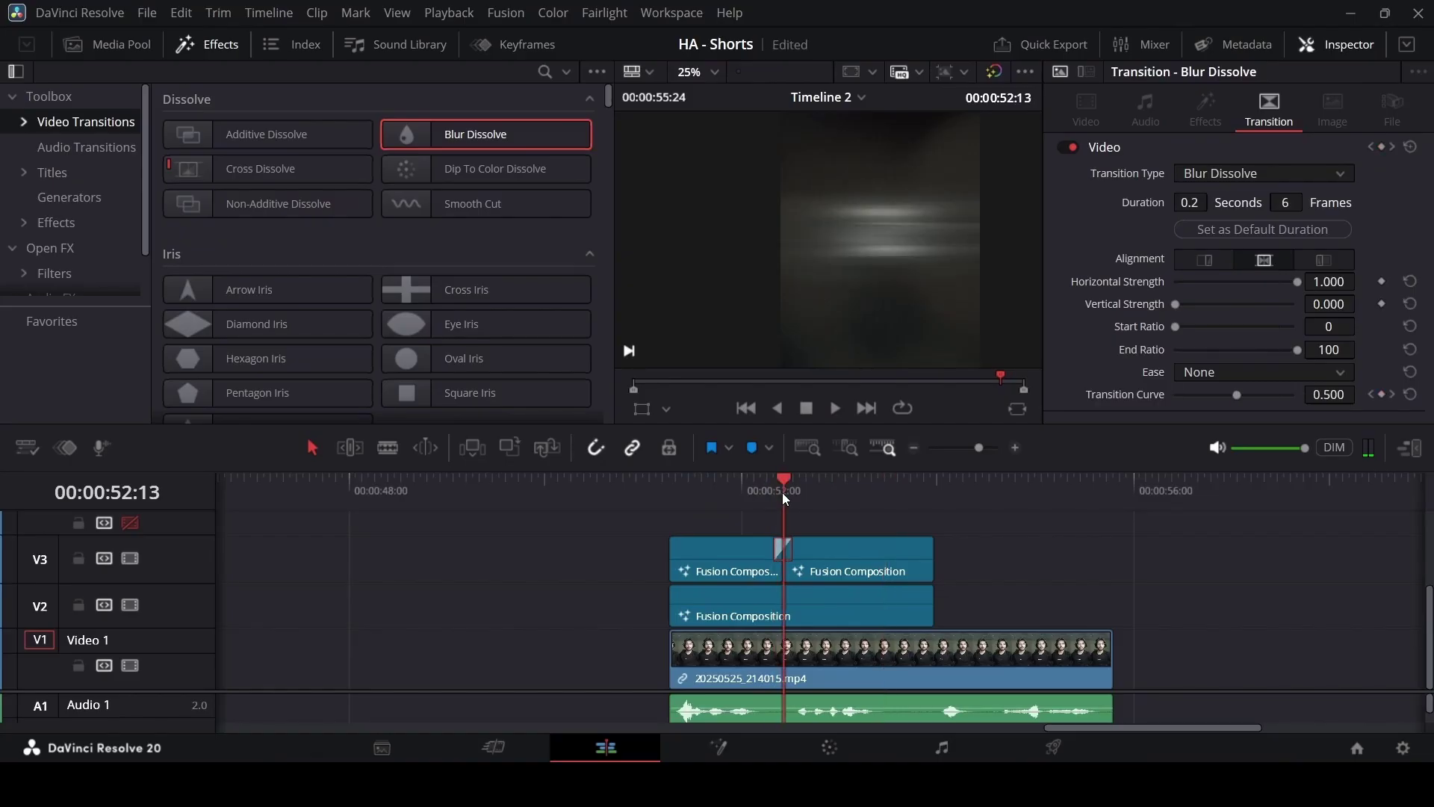
{"action": "left_click", "coordinate": [902, 559]}
{"action": "key", "text": "shift+Right"}
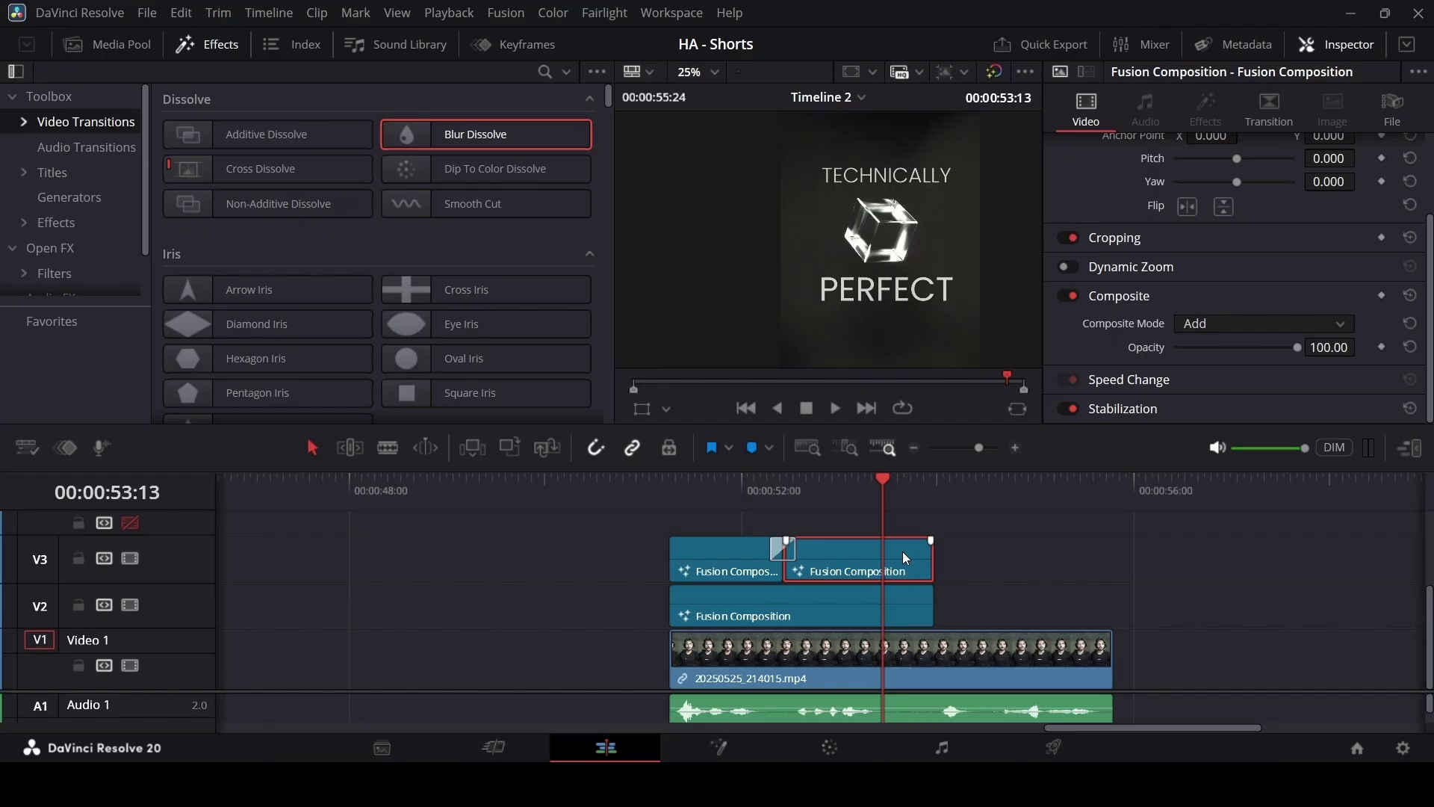
{"action": "left_click", "coordinate": [961, 565]}
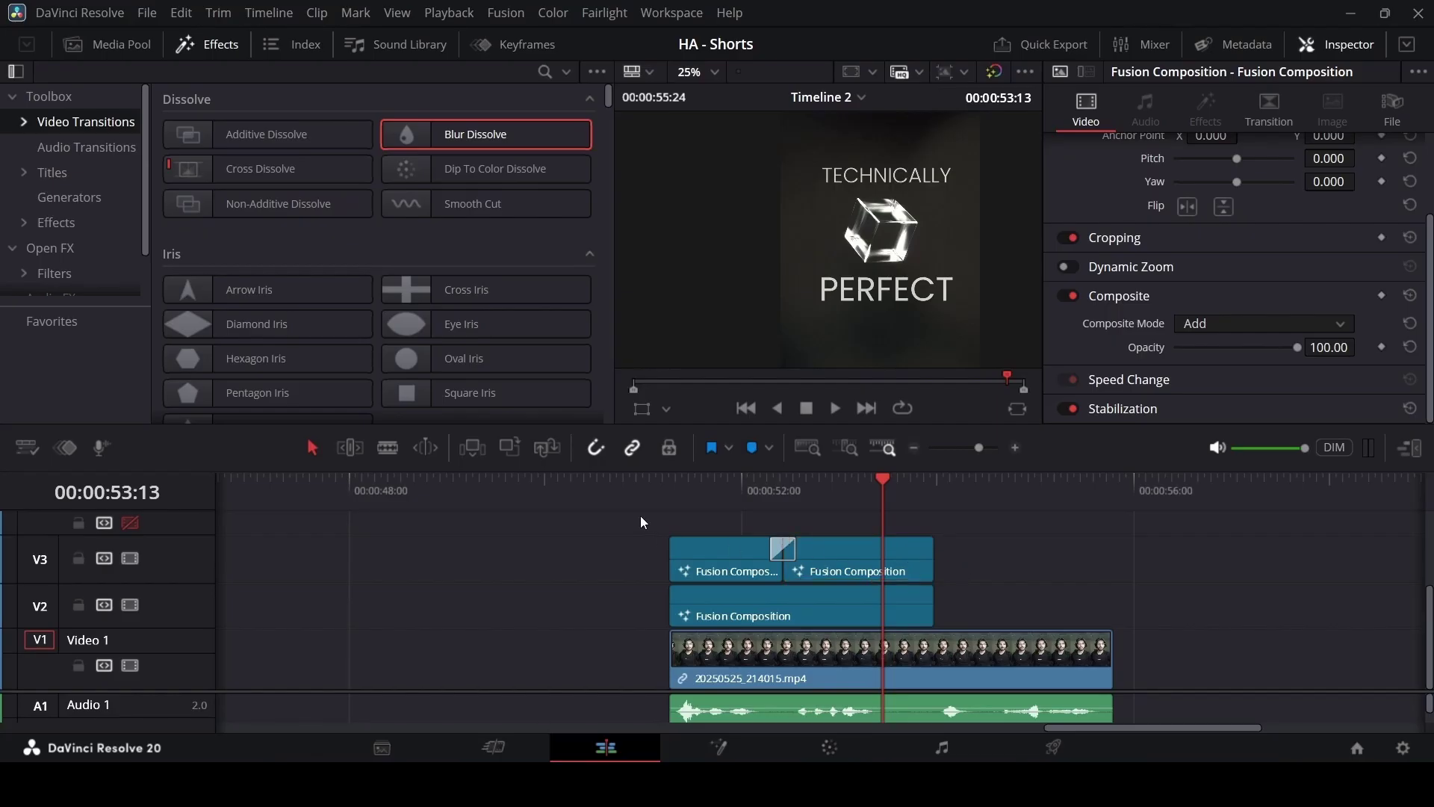
Step: Play the whole sequence from 00:00:51:08 with the viewer zoomed out, and park the playhead at 00:00:53:29 where the compositions end
{"action": "left_click", "coordinate": [674, 504]}
{"action": "scroll", "coordinate": [898, 303], "scroll_direction": "down", "scroll_amount": 2}
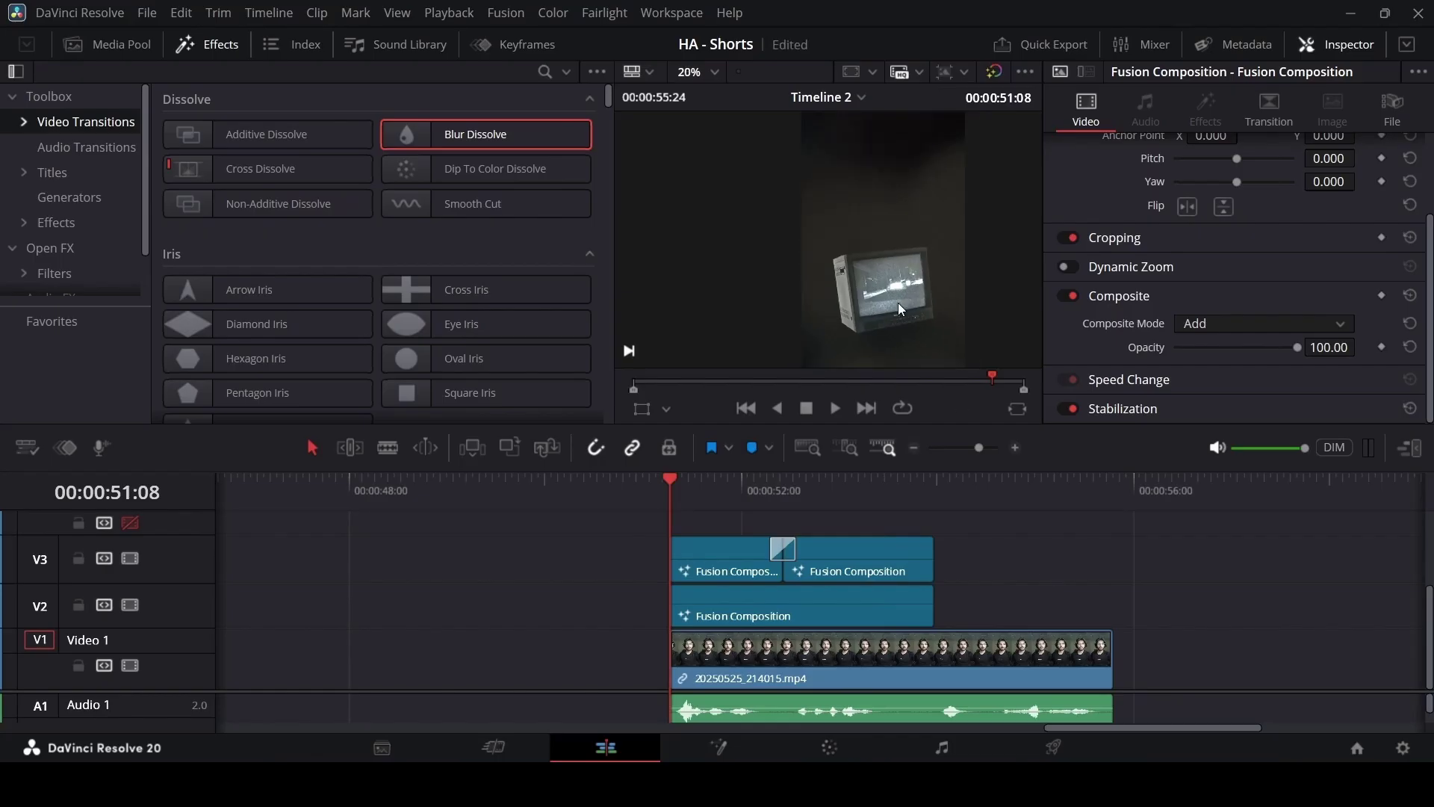
{"action": "scroll", "coordinate": [932, 545], "scroll_direction": "right", "scroll_amount": 2}
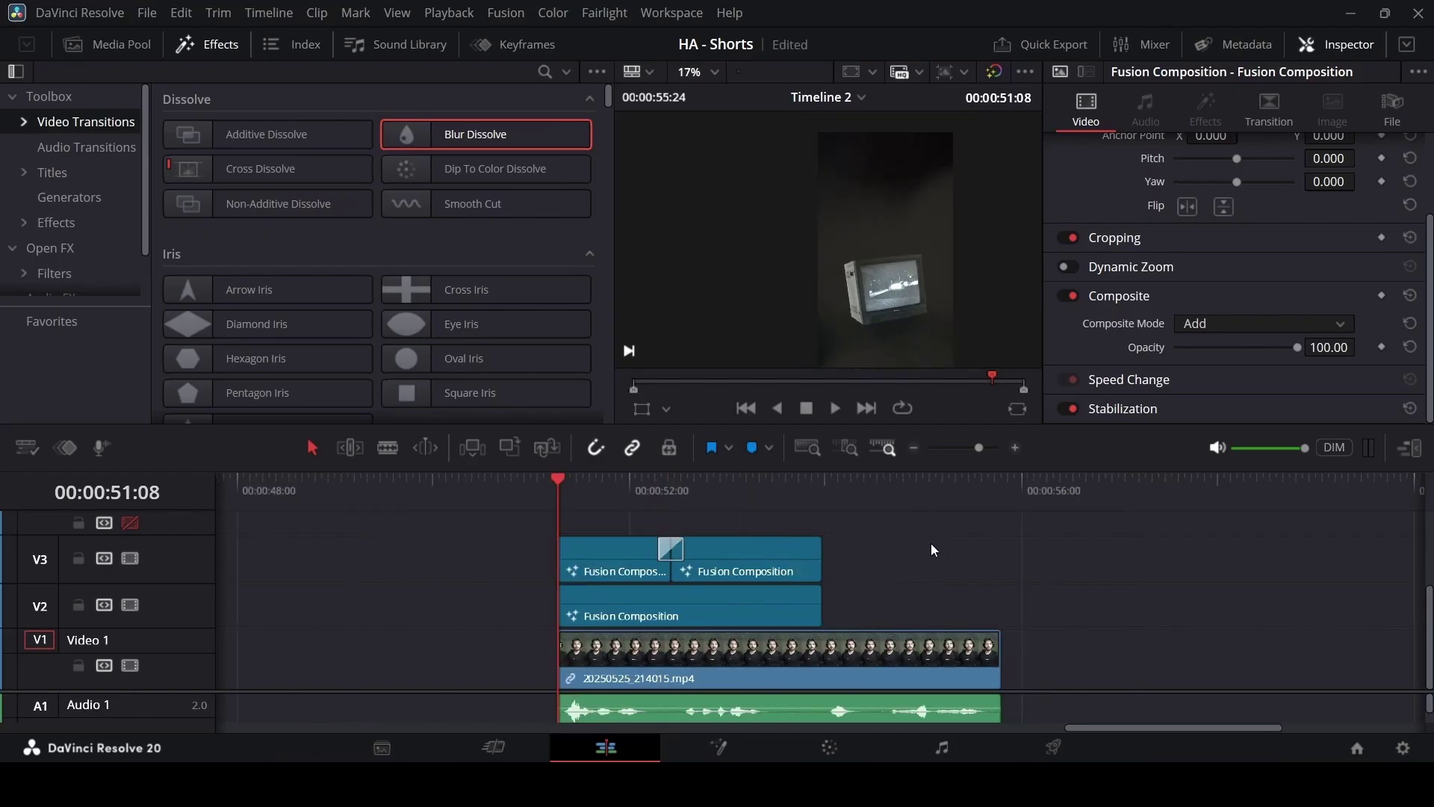
{"action": "key", "text": "space"}
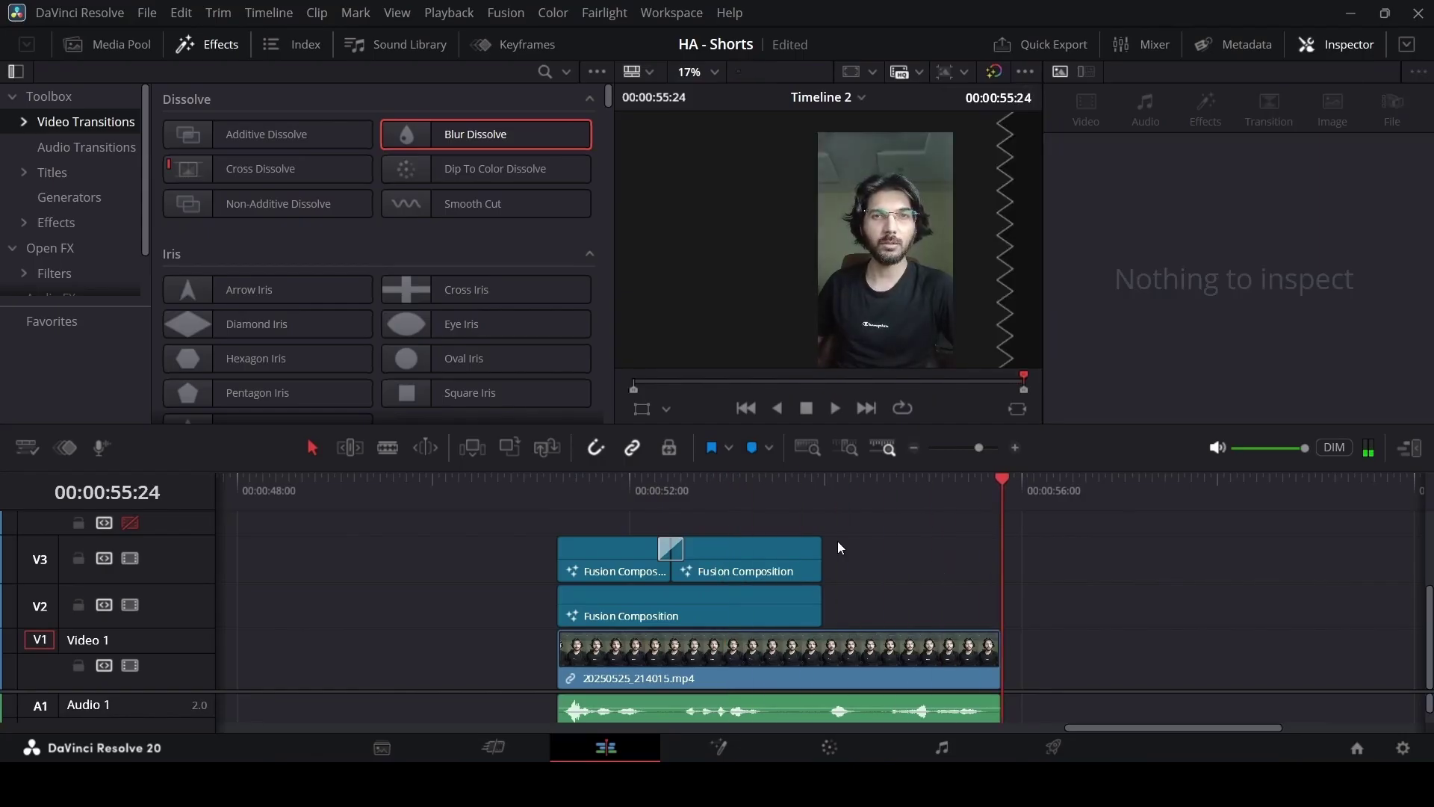
{"action": "left_click", "coordinate": [822, 487]}
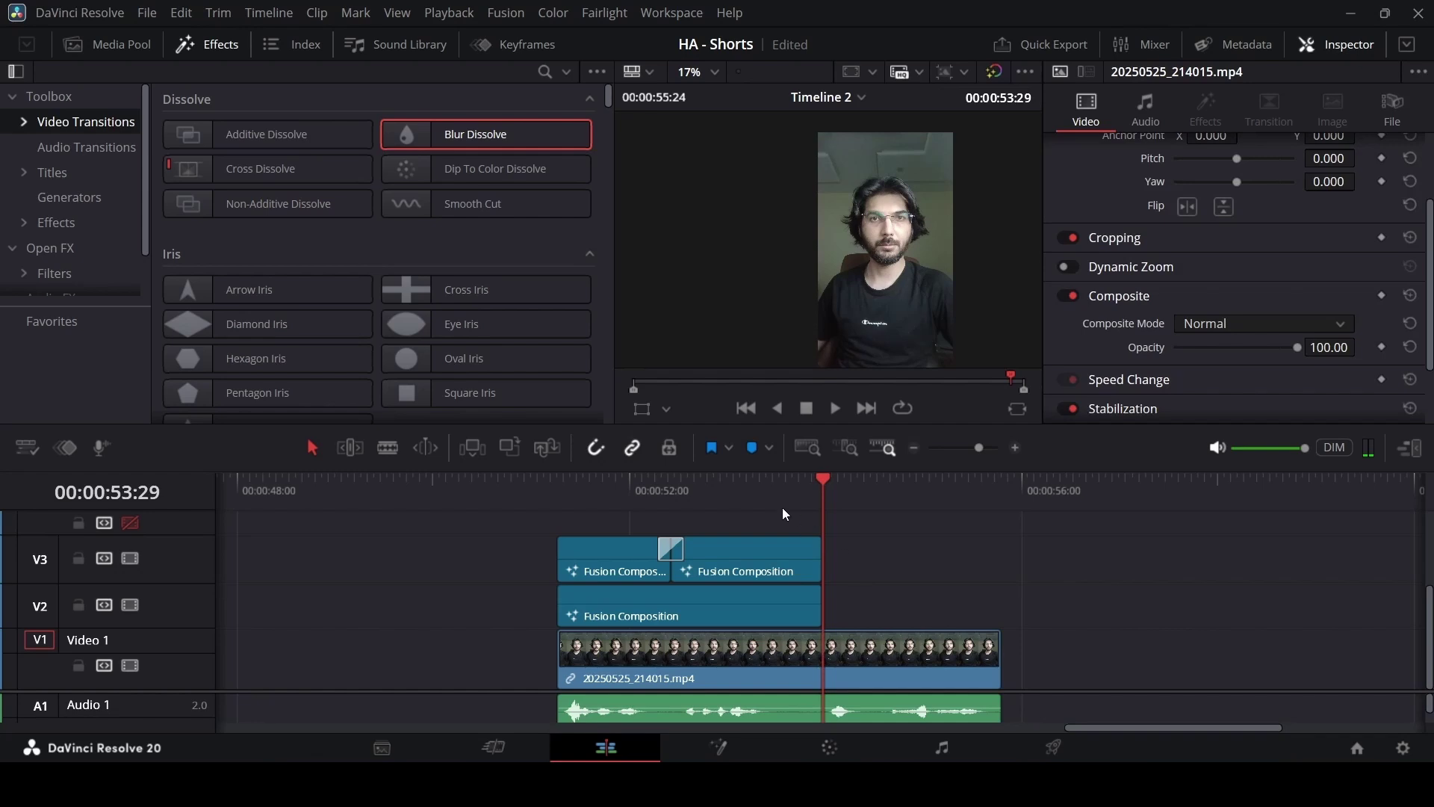
{"action": "left_click_drag", "start_coordinate": [784, 491], "coordinate": [821, 490]}
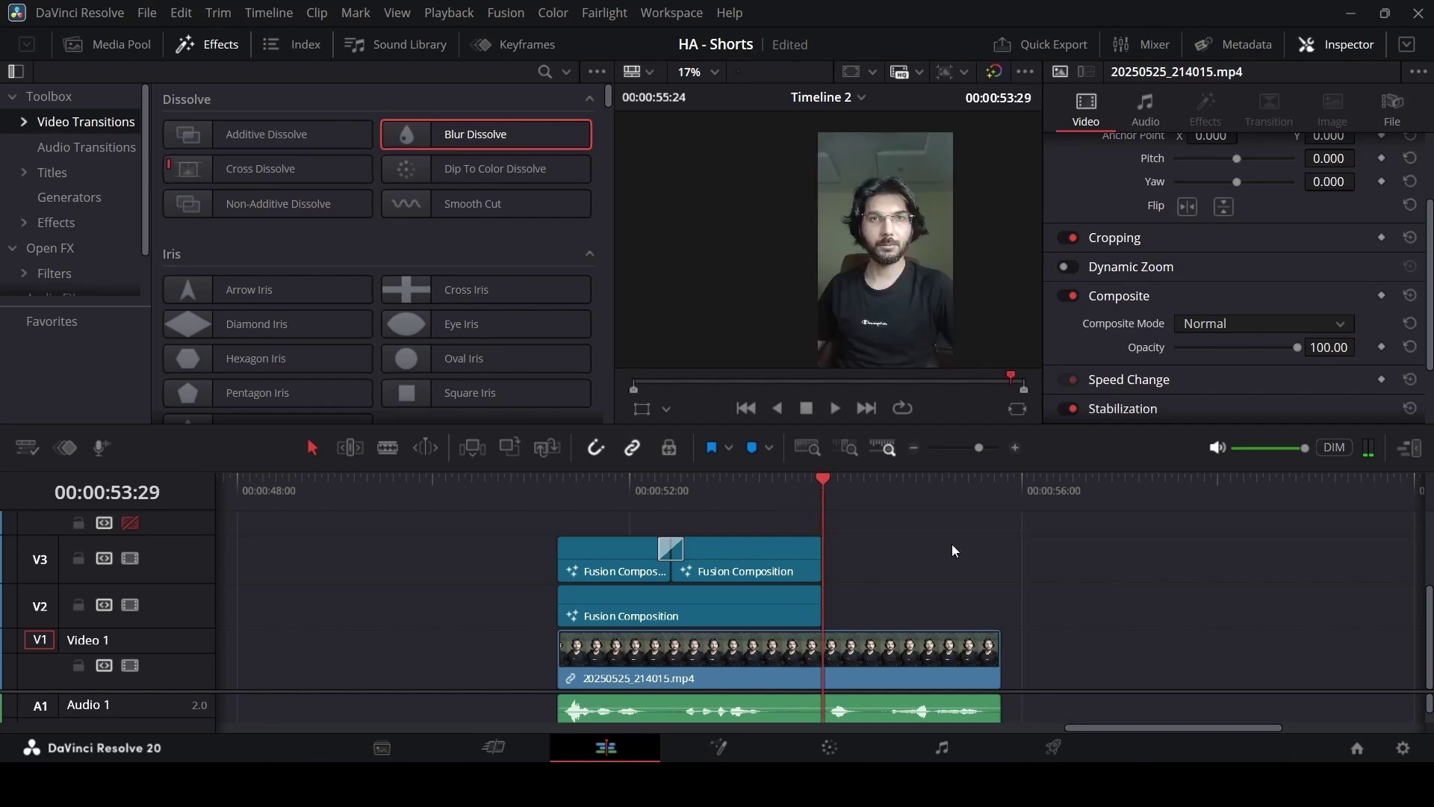